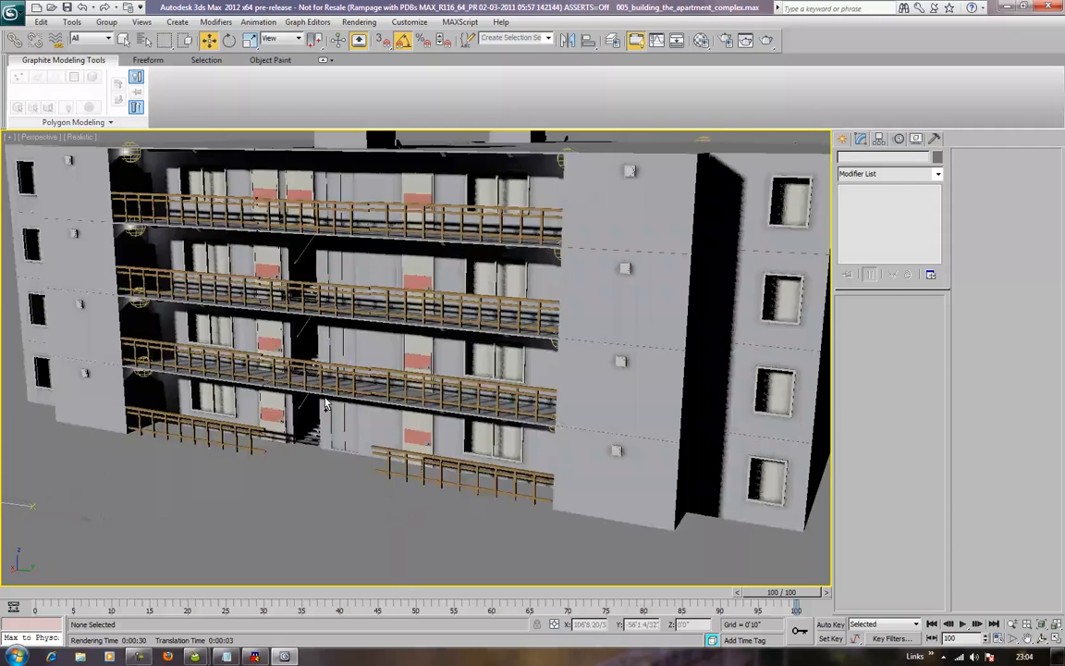
# Step: Select the stairwell object on the roof and, at polygon level, pick the top faces of both small rooftop blocks
pyautogui.moveTo(376, 306); pyautogui.dragTo(419, 402, button='middle')
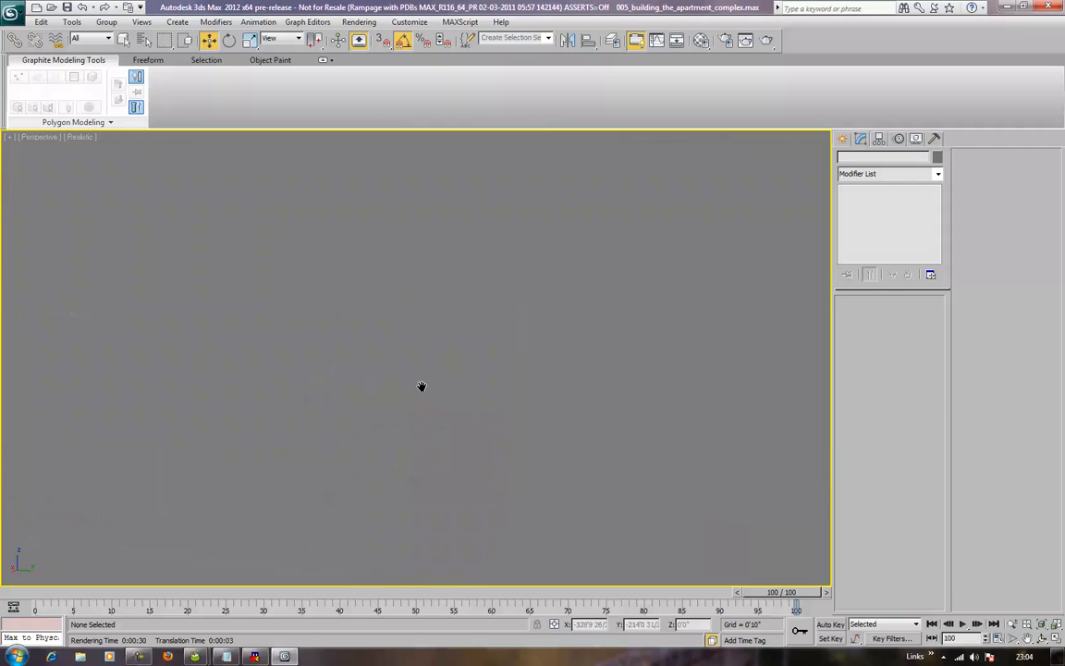
pyautogui.moveTo(421, 278); pyautogui.dragTo(430, 368, button='middle')
pyautogui.keyDown('ctrl'); pyautogui.rightClick(366, 502); pyautogui.keyUp('ctrl')
pyautogui.click(367, 496)
pyautogui.click(368, 497)
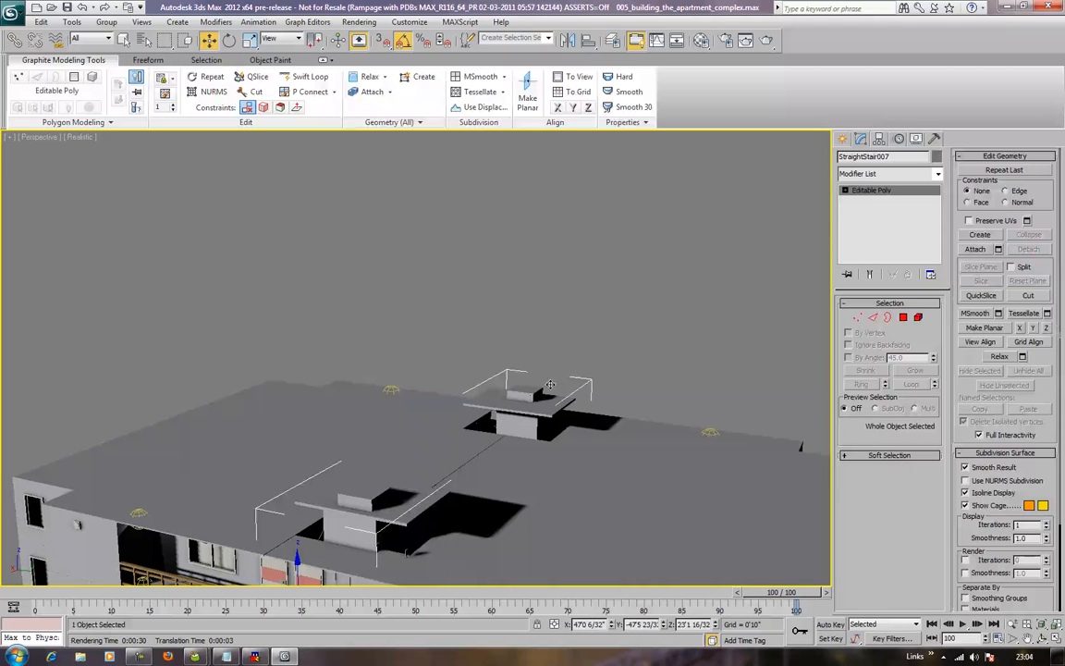
pyautogui.click(903, 318)
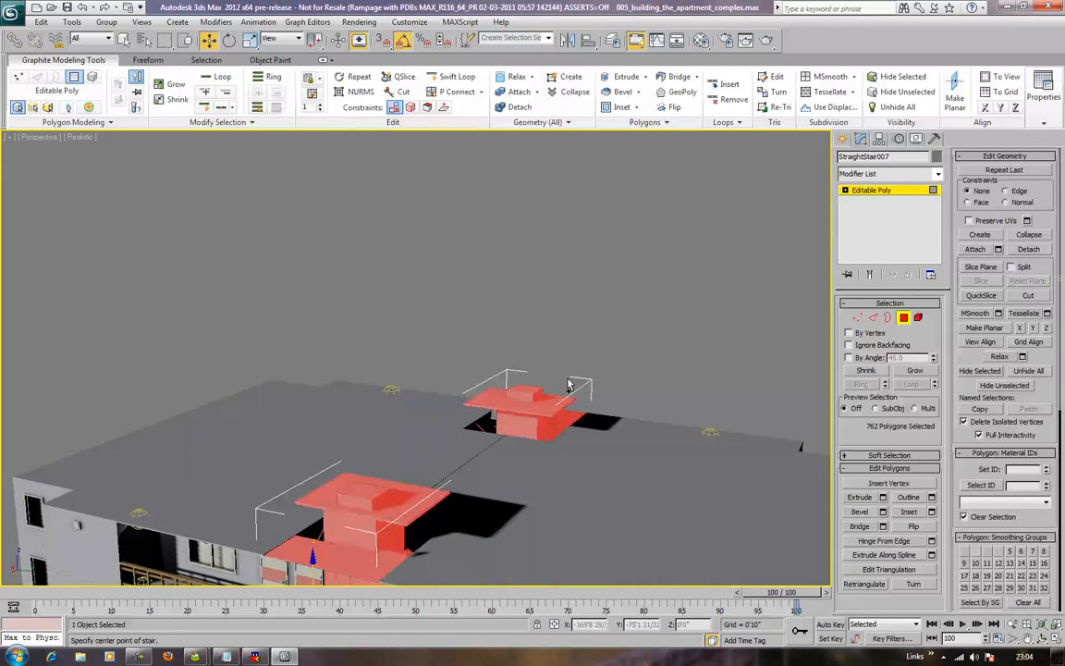
pyautogui.click(532, 418)
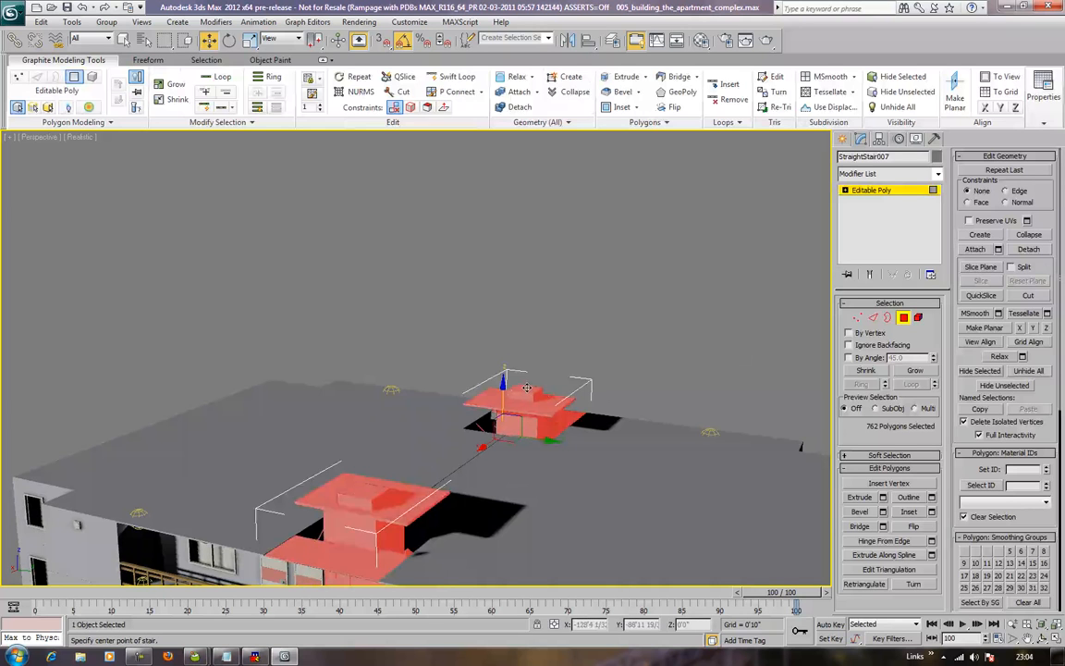
pyautogui.click(526, 388)
pyautogui.keyDown('ctrl'); pyautogui.click(360, 487); pyautogui.keyUp('ctrl')
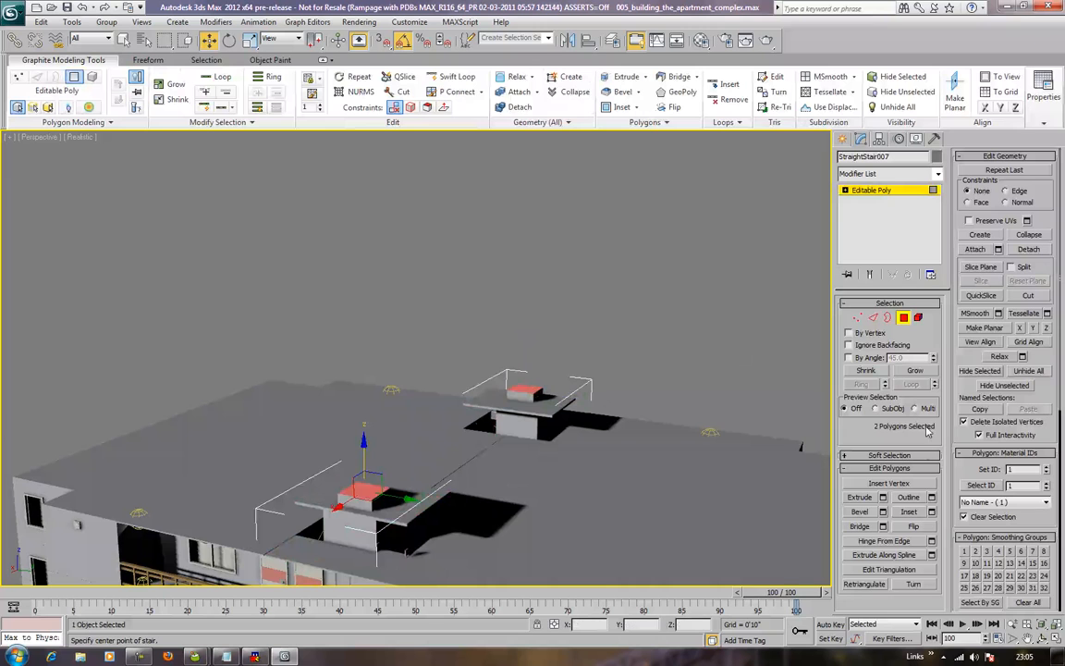
# Step: Grow and shrink the polygon selection until it covers both rooftop blocks and the overhanging slabs beneath them
pyautogui.click(914, 371)
pyautogui.click(914, 370)
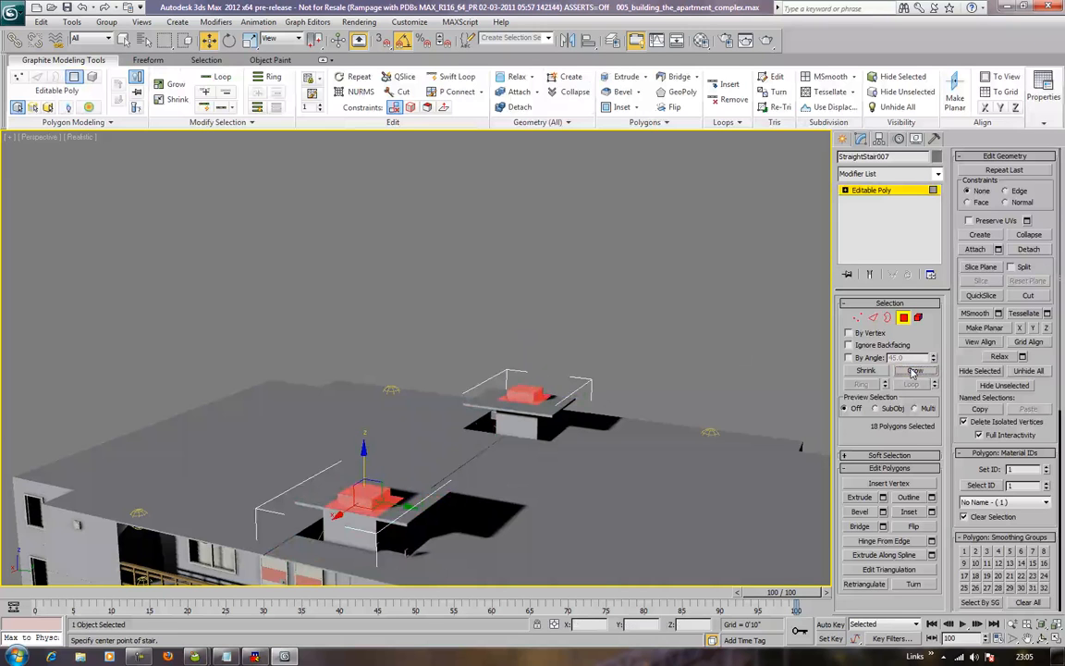
pyautogui.click(913, 370)
pyautogui.click(913, 370)
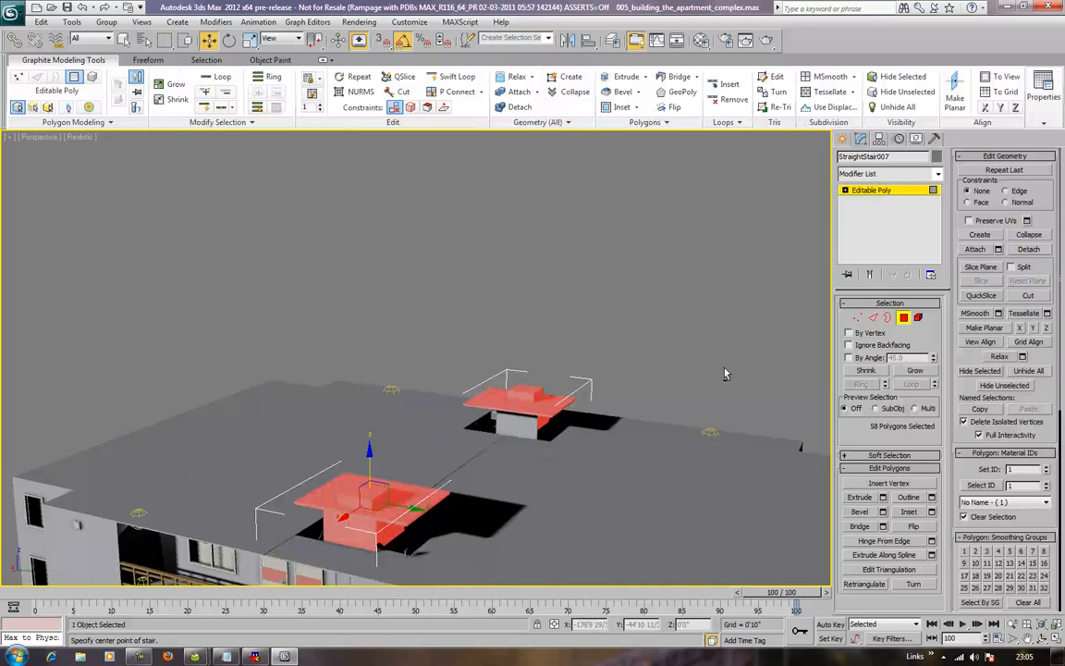
pyautogui.keyDown('alt'); pyautogui.moveTo(726, 374); pyautogui.dragTo(719, 362, button='middle'); pyautogui.keyUp('alt')
pyautogui.click(865, 372)
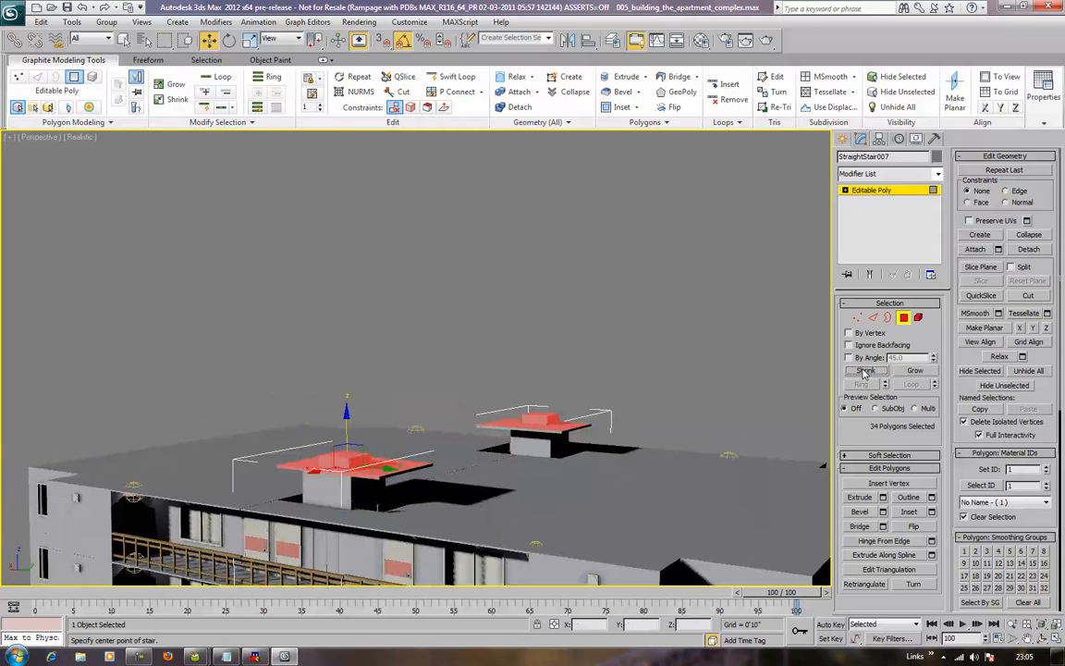
pyautogui.click(864, 371)
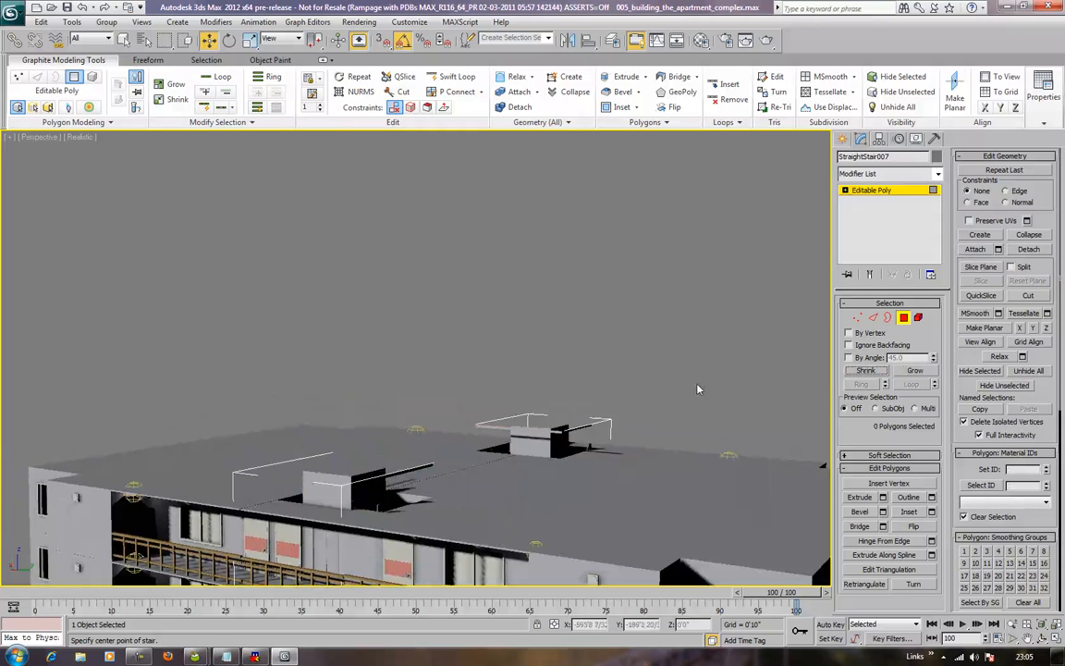
pyautogui.keyDown('alt'); pyautogui.moveTo(663, 412); pyautogui.dragTo(713, 380, button='middle'); pyautogui.keyUp('alt')
pyautogui.hotkey('ctrl', 'z')
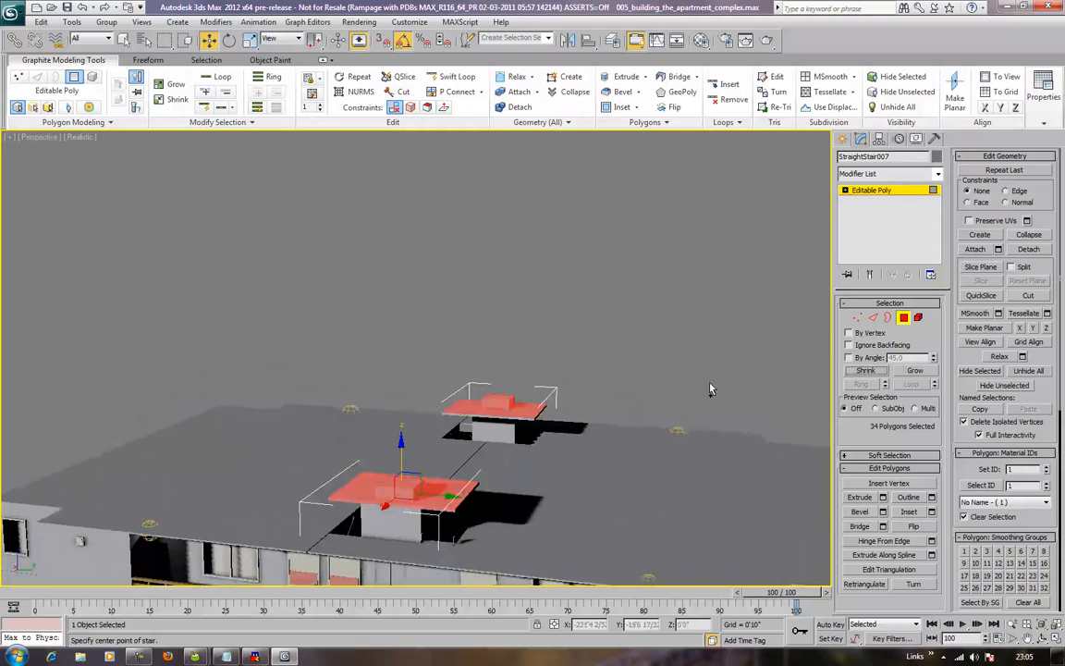
pyautogui.click(915, 370)
pyautogui.keyDown('alt'); pyautogui.moveTo(662, 426); pyautogui.dragTo(428, 388, button='middle'); pyautogui.keyUp('alt')
pyautogui.hotkey('ctrl', 'z')
# Step: Add the remaining slab polygons above both stairwells to the selection and delete the rooftop blocks and slabs
pyautogui.keyDown('ctrl'); pyautogui.moveTo(369, 421); pyautogui.dragTo(375, 423); pyautogui.keyUp('ctrl')
pyautogui.keyDown('ctrl'); pyautogui.moveTo(630, 394); pyautogui.dragTo(658, 431); pyautogui.keyUp('ctrl')
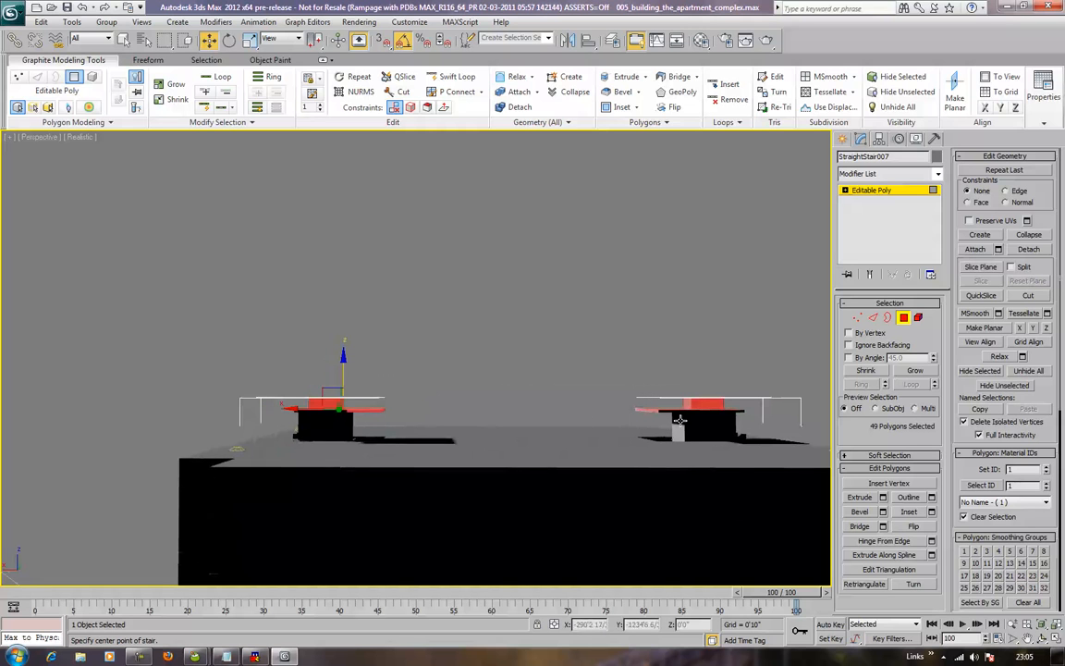
pyautogui.keyDown('alt'); pyautogui.moveTo(688, 419); pyautogui.dragTo(576, 415, button='middle'); pyautogui.keyUp('alt')
pyautogui.press('Delete')
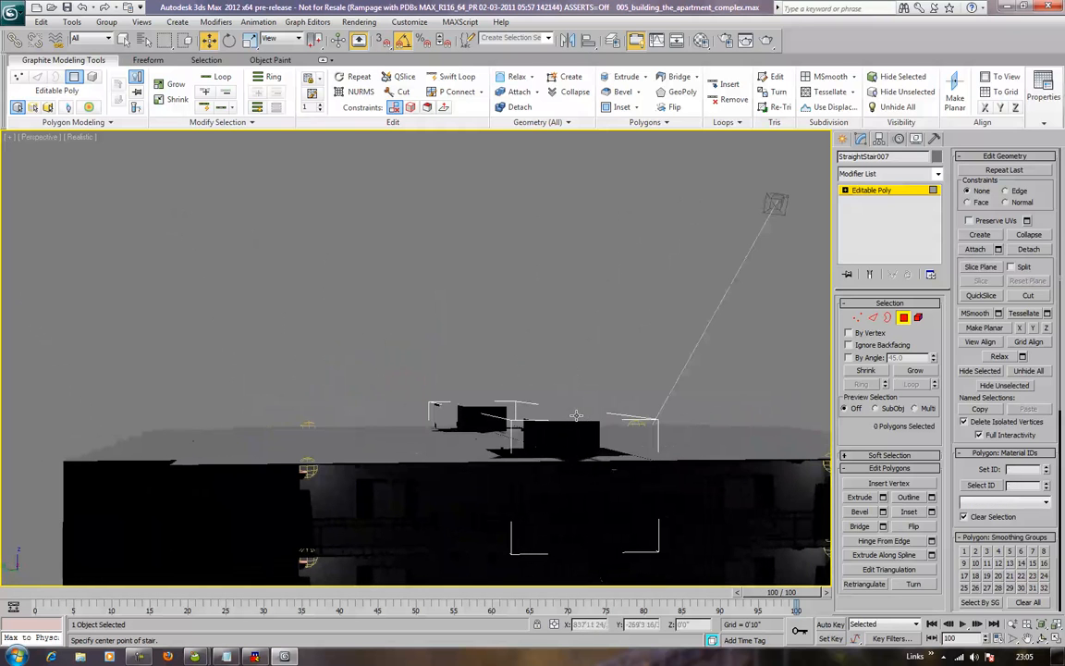
# Step: Select and delete the leftover polygons at the tops of the two stairwell boxes
pyautogui.keyDown('alt'); pyautogui.moveTo(447, 413); pyautogui.dragTo(480, 425, button='middle'); pyautogui.keyUp('alt')
pyautogui.hotkey('ctrl', 'a')
pyautogui.moveTo(612, 382); pyautogui.dragTo(562, 428)
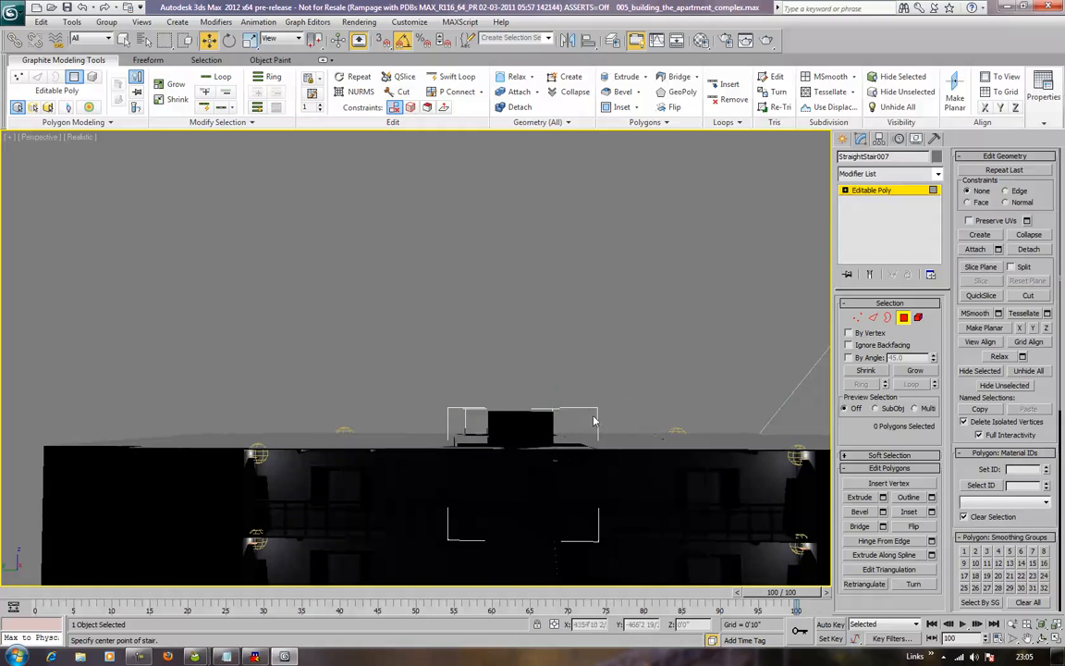
pyautogui.keyDown('alt'); pyautogui.moveTo(604, 419); pyautogui.dragTo(603, 423, button='middle'); pyautogui.keyUp('alt')
pyautogui.moveTo(553, 417); pyautogui.dragTo(548, 418)
pyautogui.press('Delete')
# Step: Select the open top borders of both stairwell boxes and cap them
pyautogui.click(888, 317)
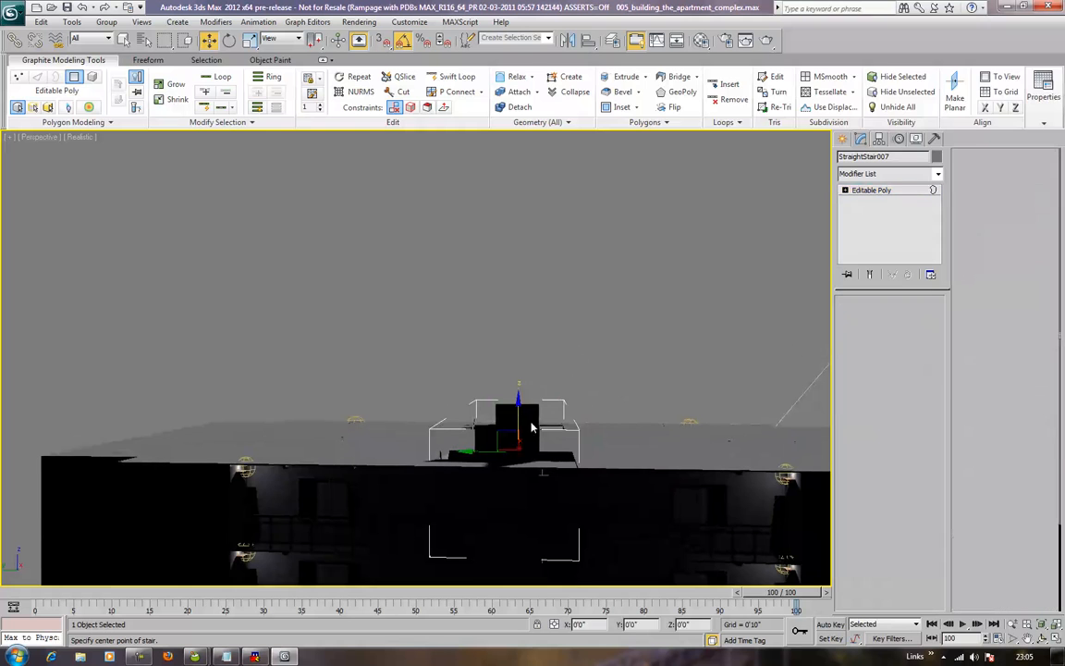
pyautogui.click(504, 440)
pyautogui.moveTo(518, 437); pyautogui.dragTo(539, 437)
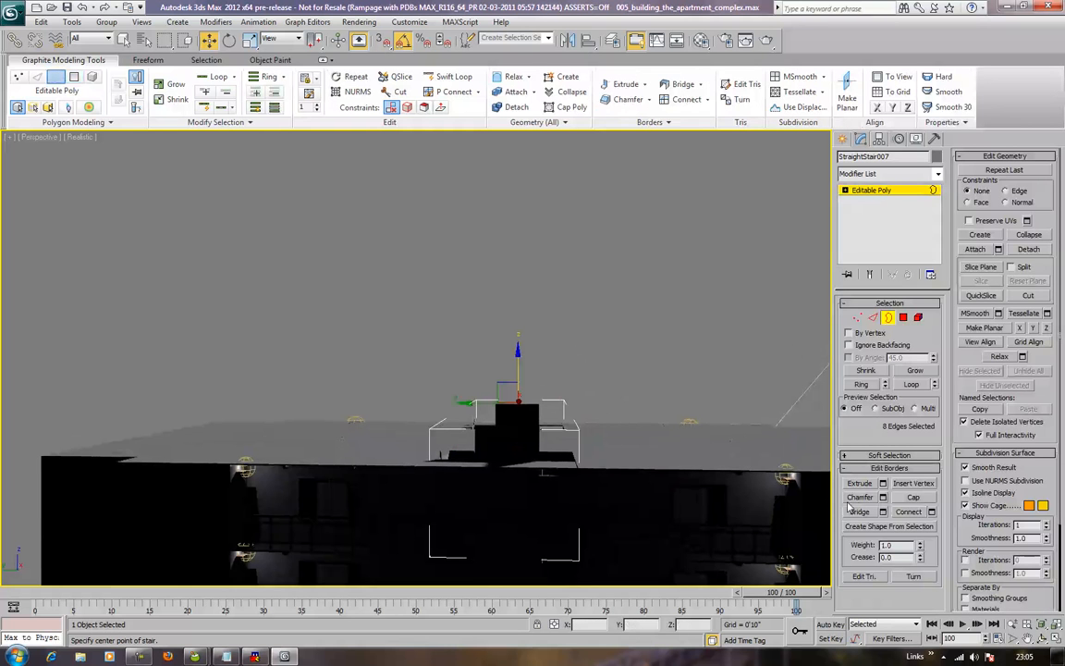
pyautogui.click(908, 494)
pyautogui.keyDown('alt'); pyautogui.moveTo(669, 357); pyautogui.dragTo(876, 358, button='middle'); pyautogui.keyUp('alt')
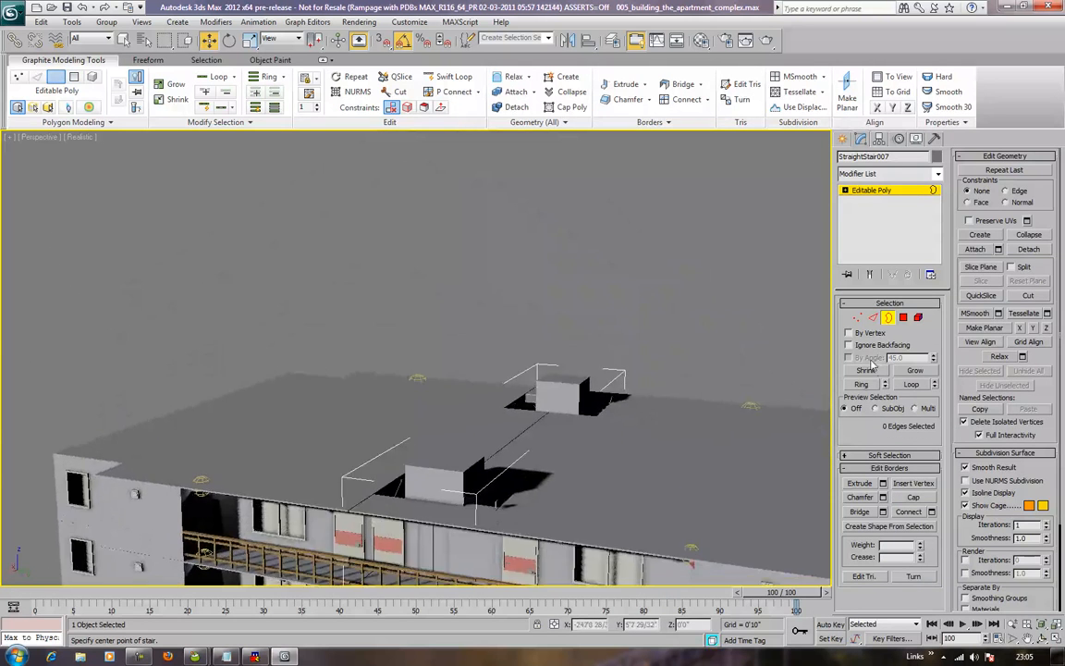
# Step: Create a ground plane about 388' long and 277' wide and move it so that it extends around the apartment building
pyautogui.moveTo(531, 460); pyautogui.dragTo(691, 273, button='middle')
pyautogui.scroll(-6, 555, 421)
pyautogui.scroll(-5, 537, 434)
pyautogui.click(842, 138)
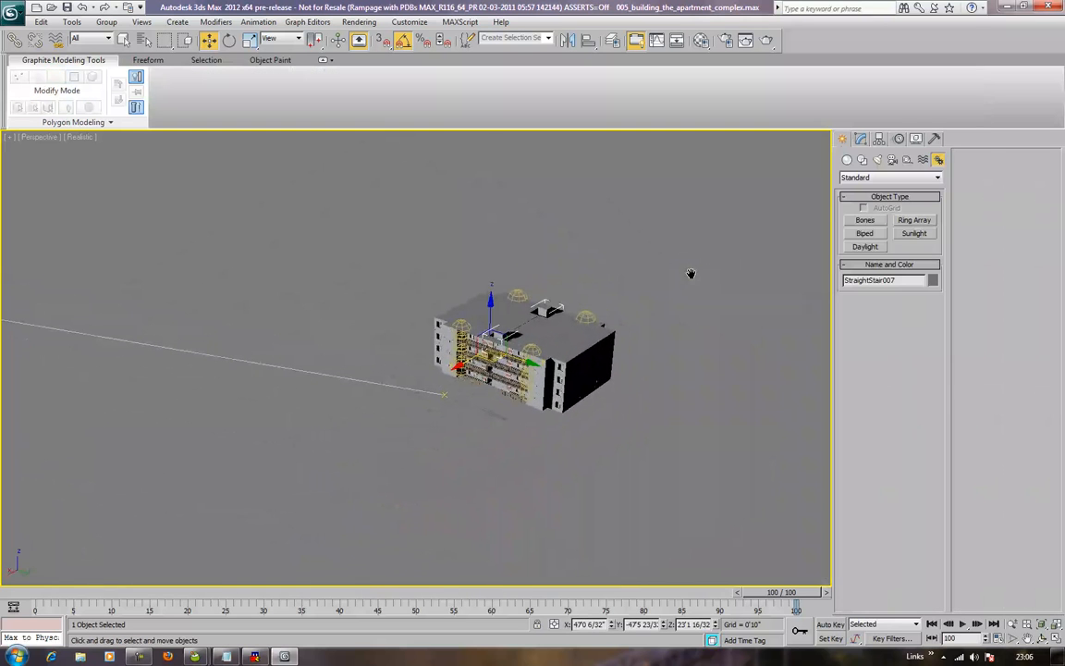
pyautogui.click(846, 161)
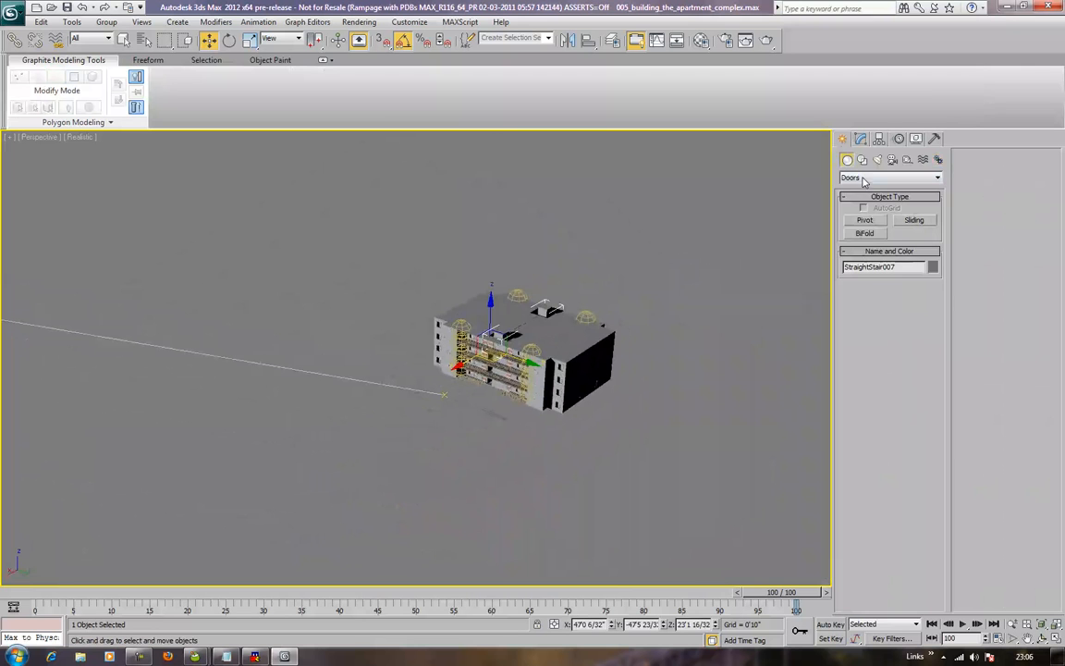
pyautogui.click(864, 178)
pyautogui.click(864, 186)
pyautogui.click(914, 273)
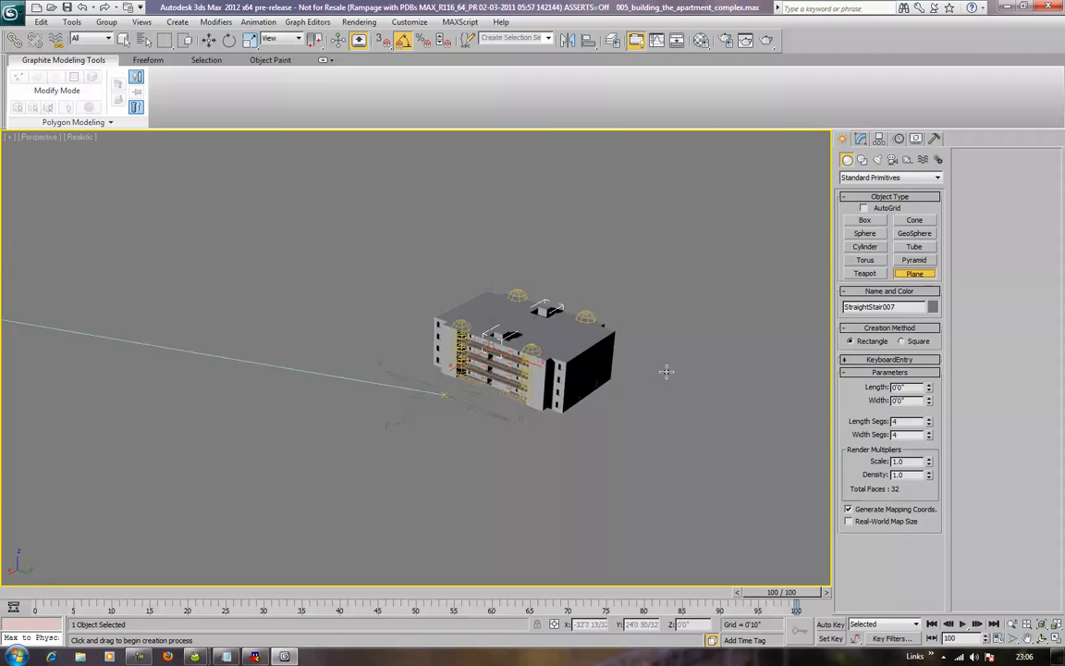
pyautogui.moveTo(665, 371); pyautogui.dragTo(0, 388)
pyautogui.moveTo(0, 328); pyautogui.dragTo(0, 344)
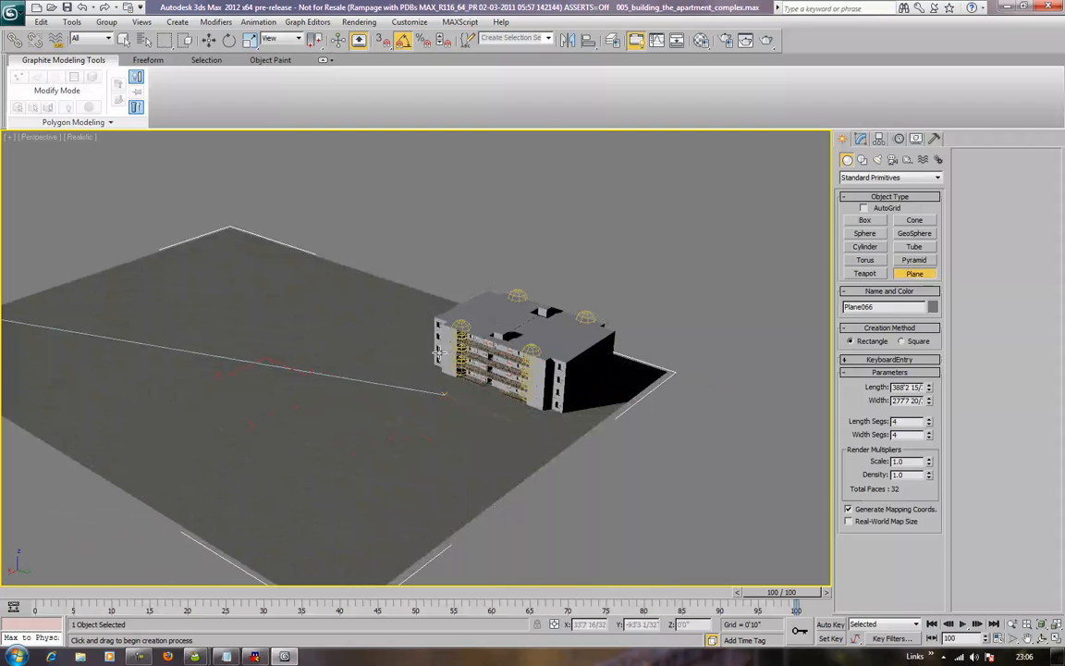
pyautogui.press('w')
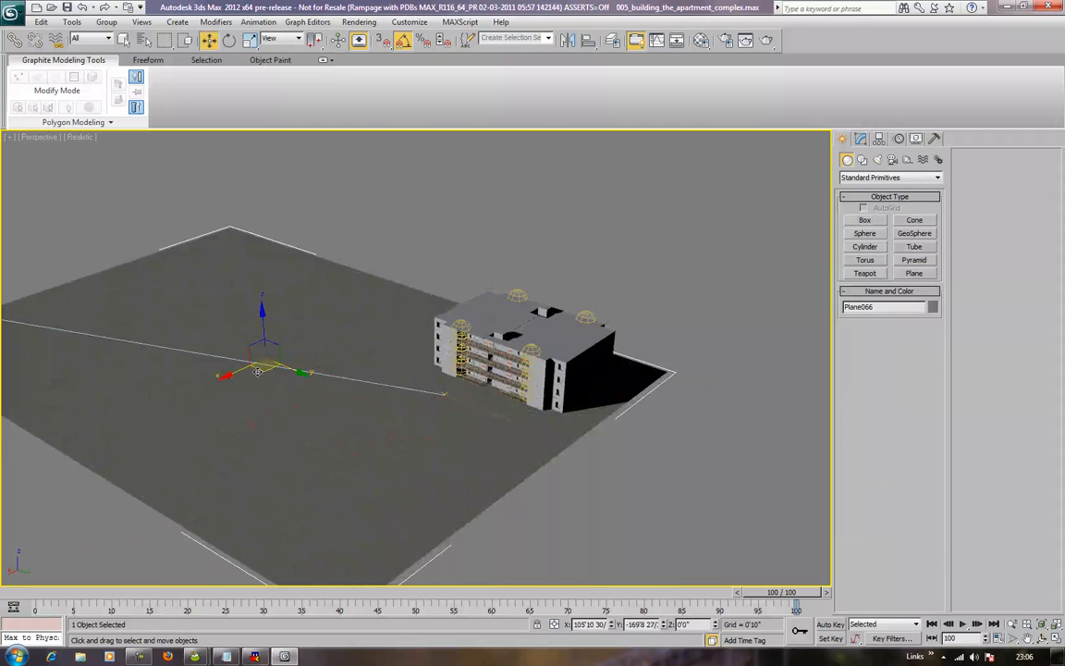
pyautogui.moveTo(294, 370); pyautogui.dragTo(368, 410)
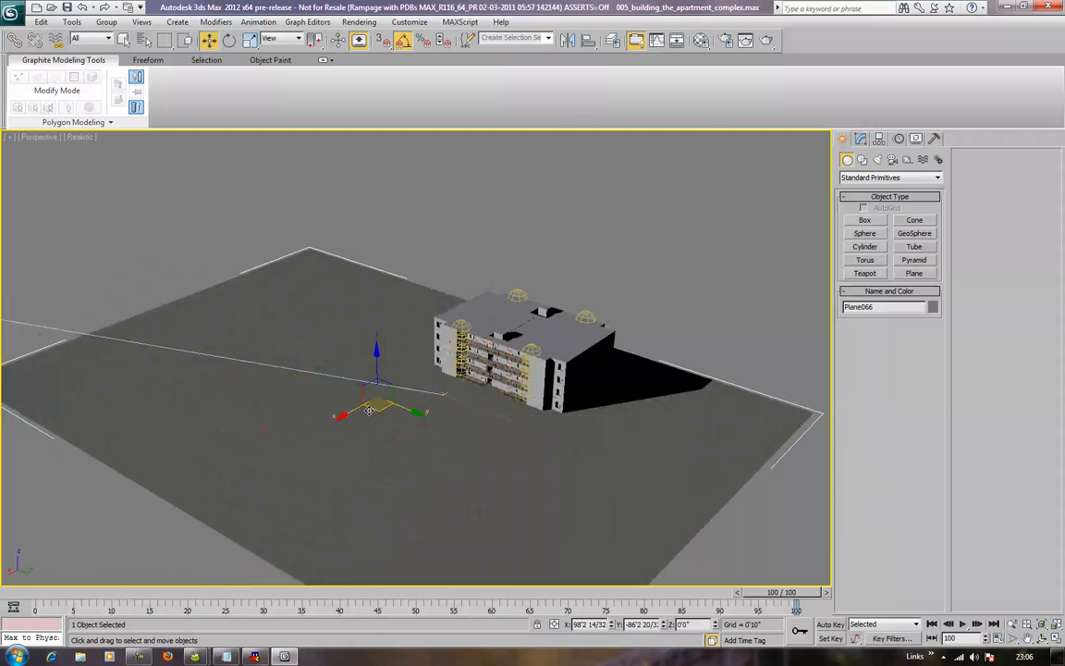
# Step: Select the whole building without the ground plane and compass, clone one Copy of it beside the original, and widen the gap between them
pyautogui.keyDown('alt'); pyautogui.moveTo(660, 342); pyautogui.dragTo(641, 364, button='middle'); pyautogui.keyUp('alt')
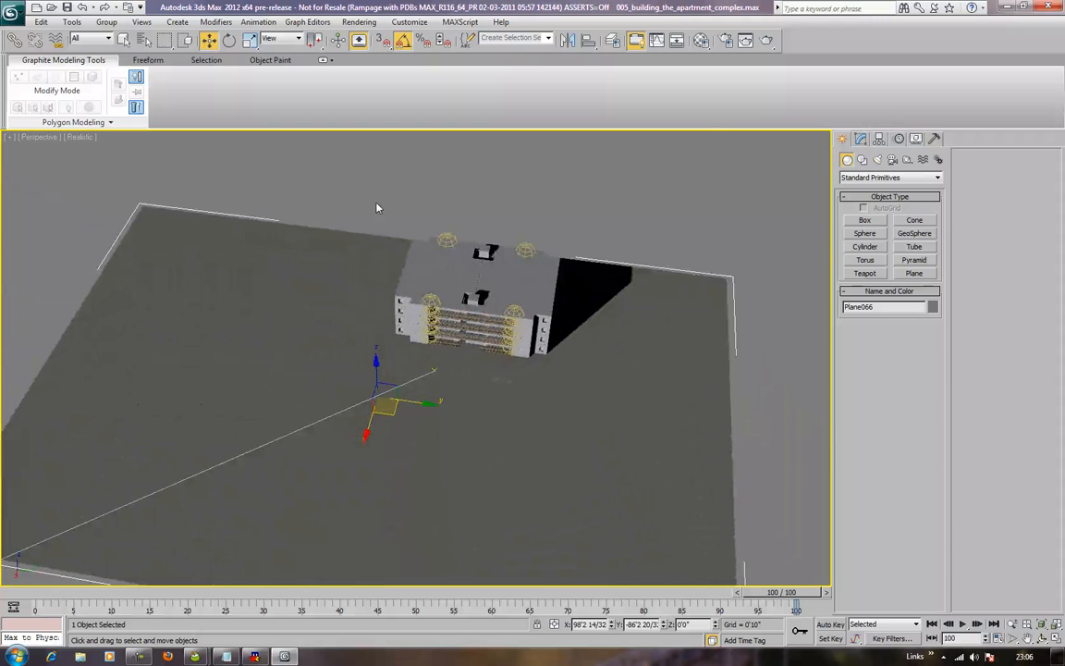
pyautogui.moveTo(377, 202); pyautogui.dragTo(592, 400)
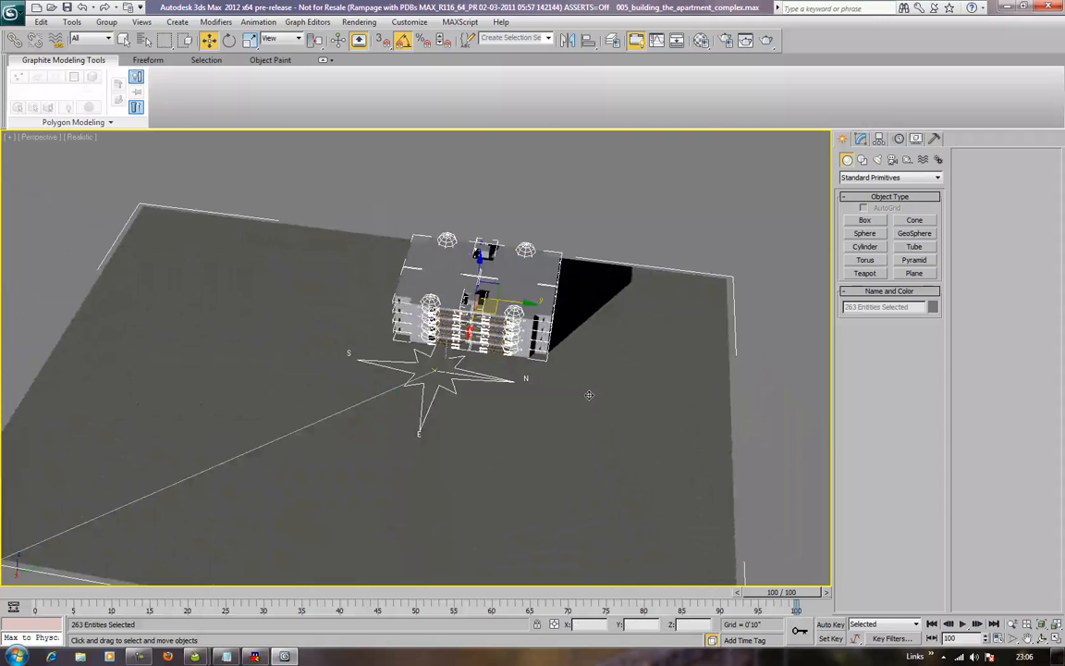
pyautogui.keyDown('alt'); pyautogui.click(440, 390); pyautogui.keyUp('alt')
pyautogui.keyDown('alt'); pyautogui.click(268, 304); pyautogui.keyUp('alt')
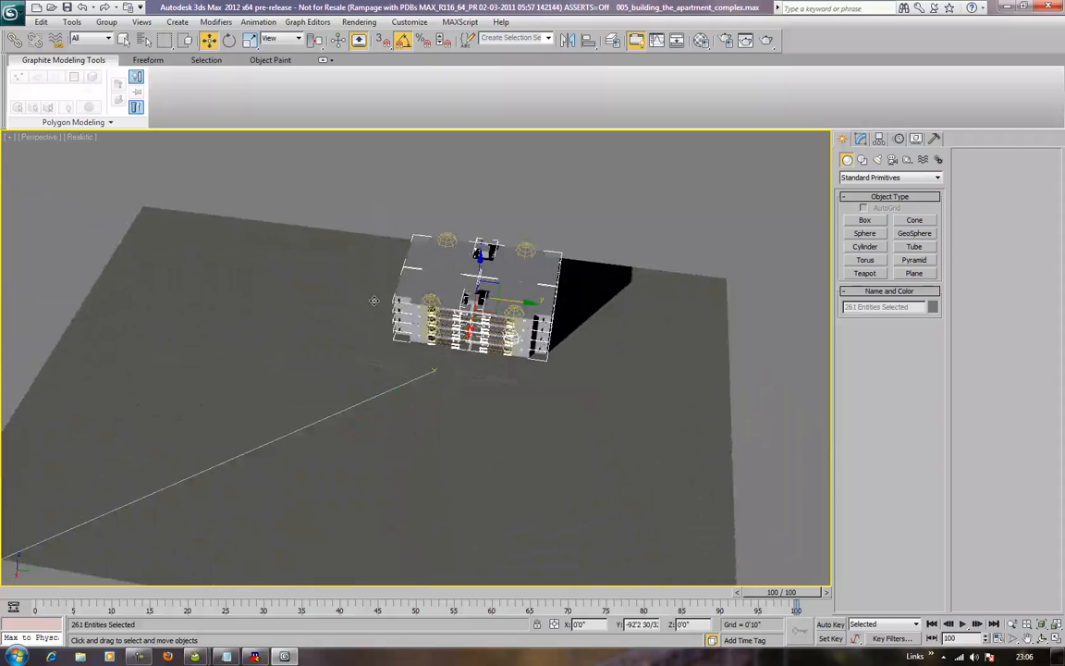
pyautogui.keyDown('shift'); pyautogui.moveTo(523, 305); pyautogui.dragTo(375, 300); pyautogui.keyUp('shift')
pyautogui.keyDown('shift'); pyautogui.moveTo(301, 268); pyautogui.dragTo(259, 265); pyautogui.keyUp('shift')
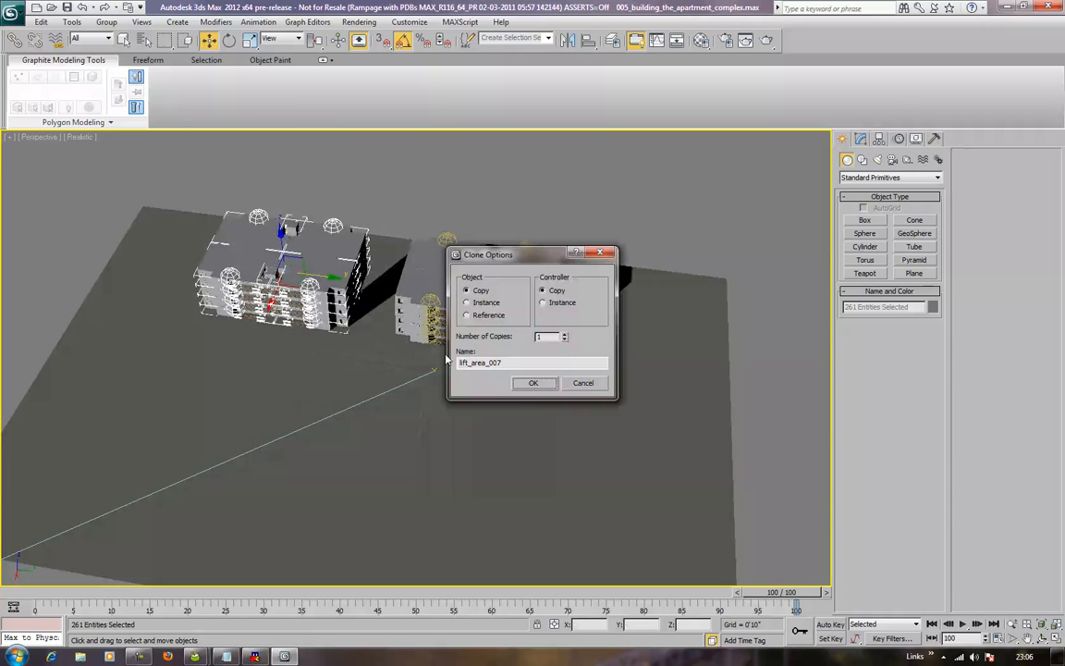
pyautogui.click(541, 385)
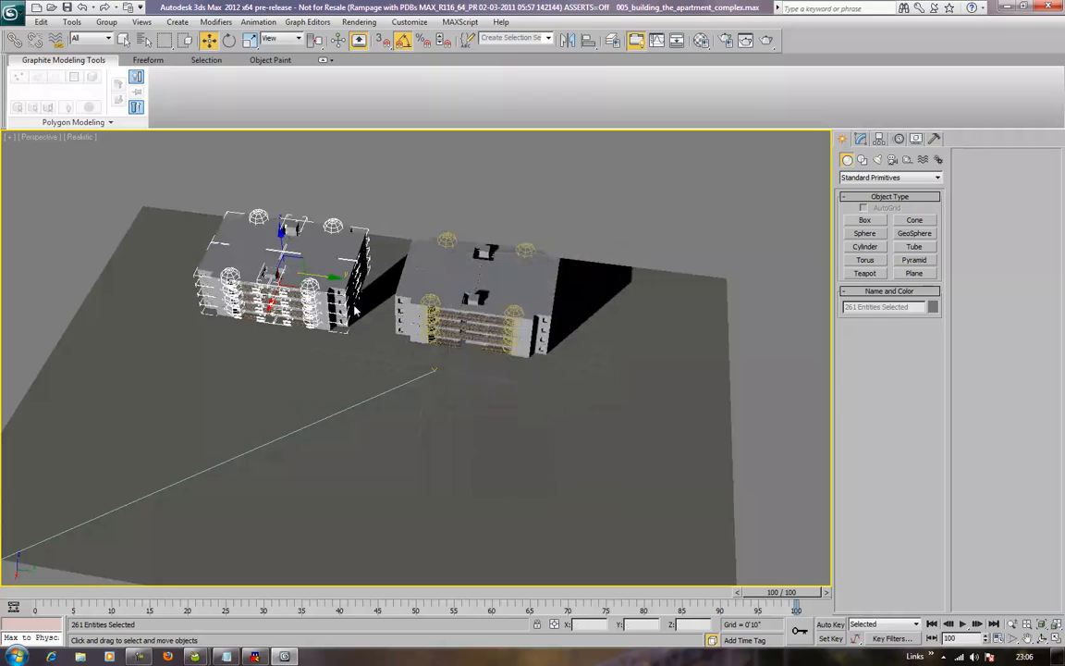
pyautogui.moveTo(317, 275); pyautogui.dragTo(354, 273)
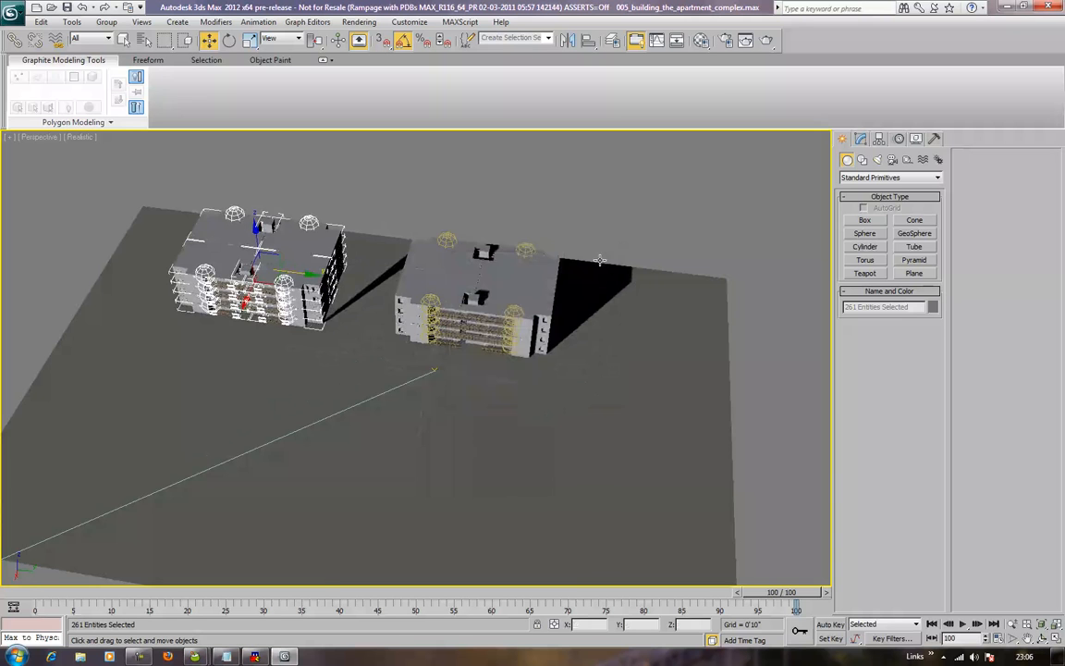
pyautogui.keyDown('alt'); pyautogui.moveTo(617, 273); pyautogui.dragTo(596, 258, button='middle'); pyautogui.keyUp('alt')
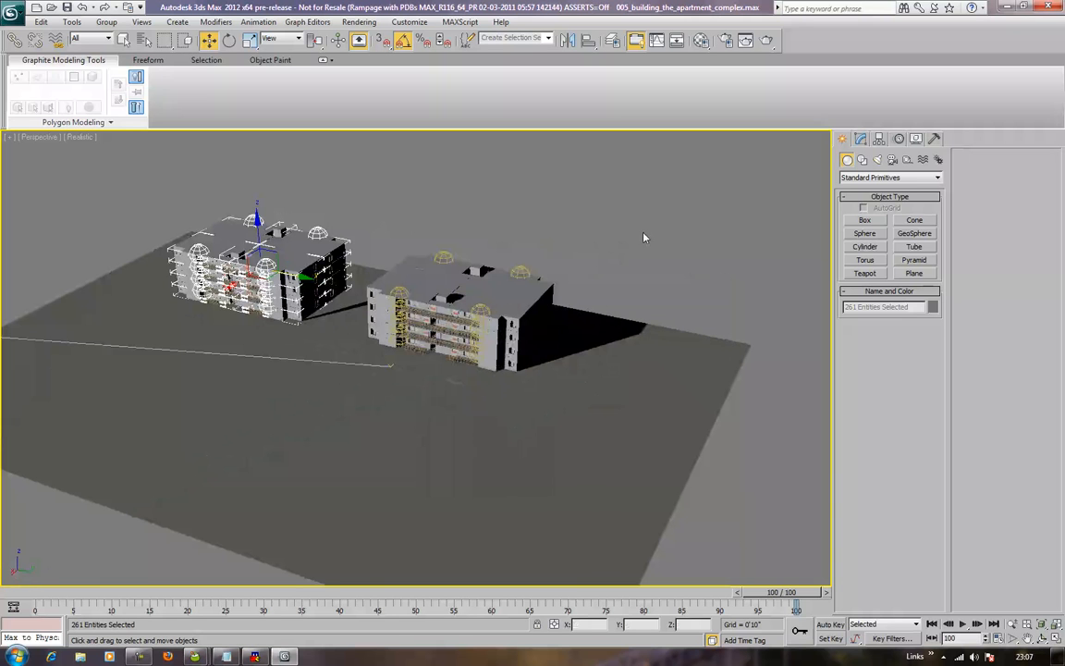
pyautogui.click(624, 257)
# Step: Switch the perspective viewport to Shaded display and turn on edged faces
pyautogui.keyDown('alt'); pyautogui.moveTo(619, 258); pyautogui.dragTo(593, 260, button='middle'); pyautogui.keyUp('alt')
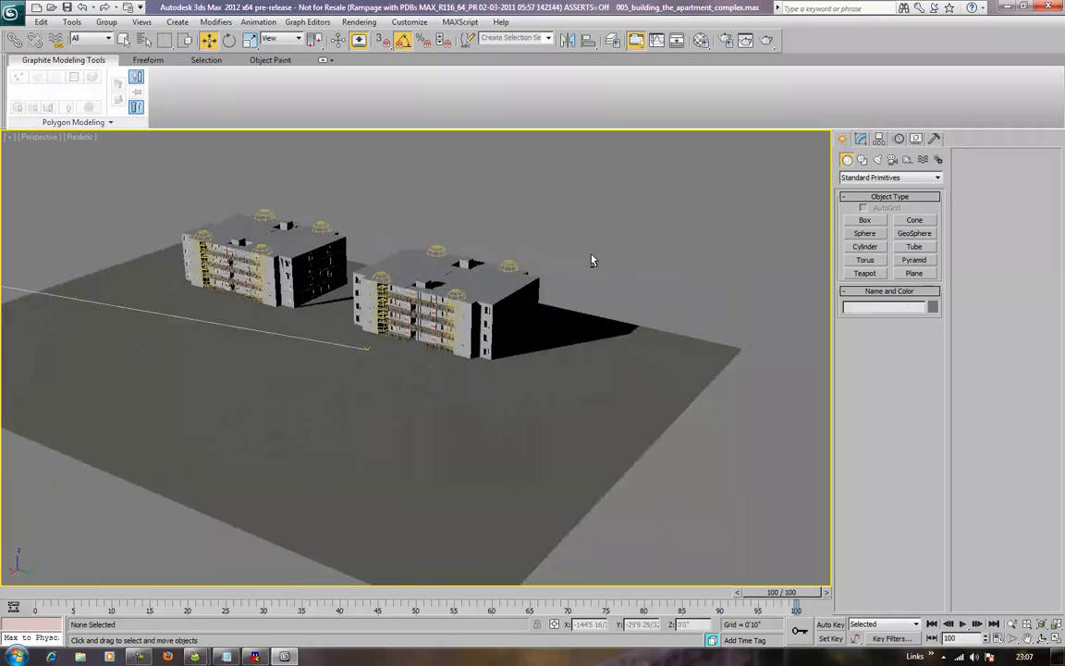
pyautogui.click(77, 139)
pyautogui.click(97, 148)
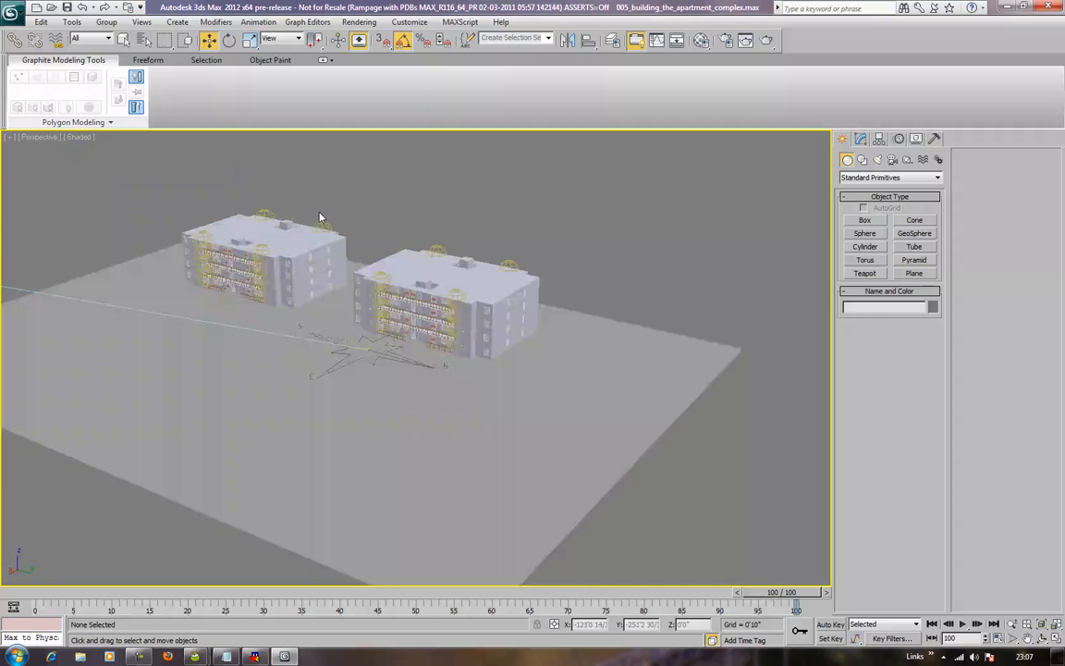
pyautogui.moveTo(317, 218)
pyautogui.mouseDown(button='middle')
pyautogui.moveTo(417, 240)
pyautogui.moveTo(379, 249)
pyautogui.moveTo(329, 208)
pyautogui.moveTo(352, 235)
pyautogui.moveTo(335, 234)
pyautogui.mouseUp(button='middle')
pyautogui.scroll(3, 344, 238)
pyautogui.moveTo(387, 265); pyautogui.dragTo(392, 206, button='middle')
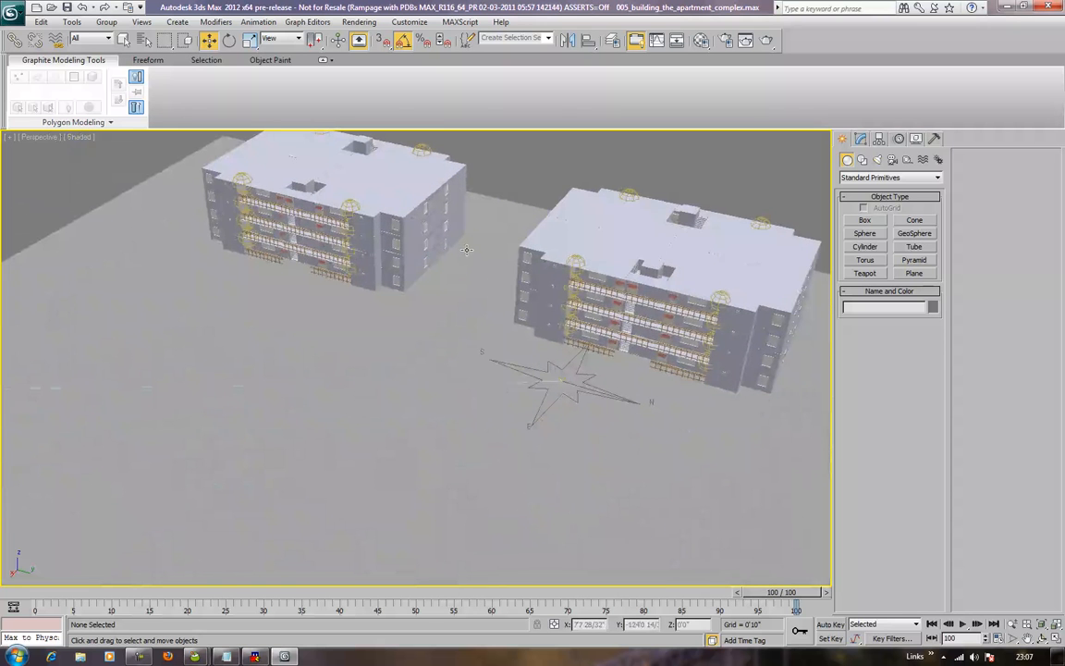
pyautogui.scroll(-5, 437, 252)
pyautogui.scroll(2, 453, 313)
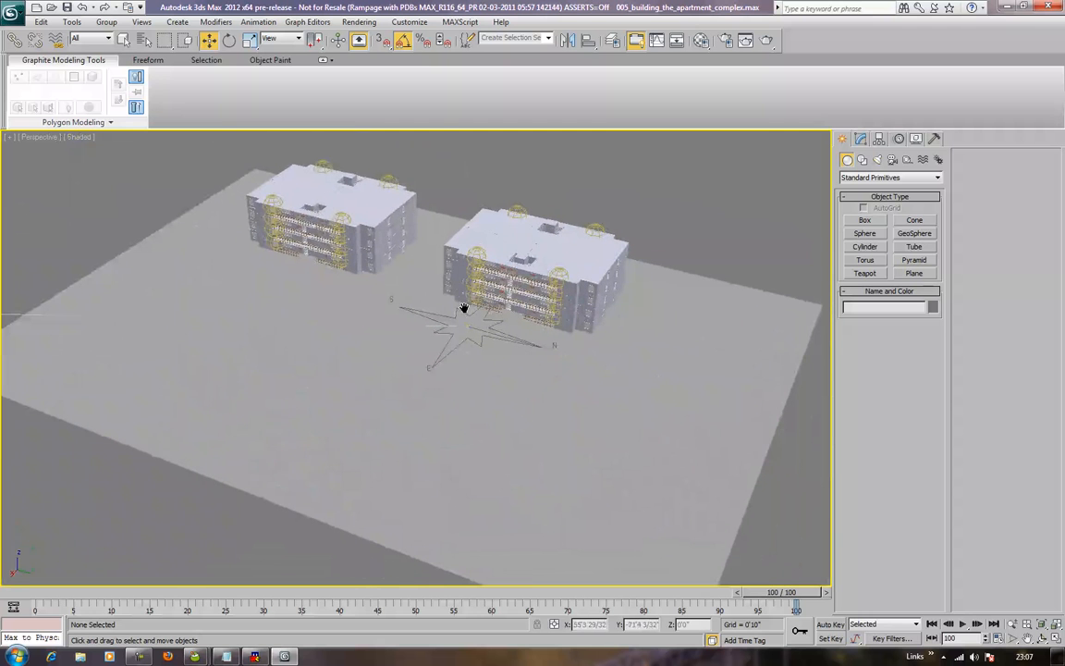
pyautogui.press('F4')
# Step: Set the ground plane's length segments and width segments to 75 each
pyautogui.click(732, 349)
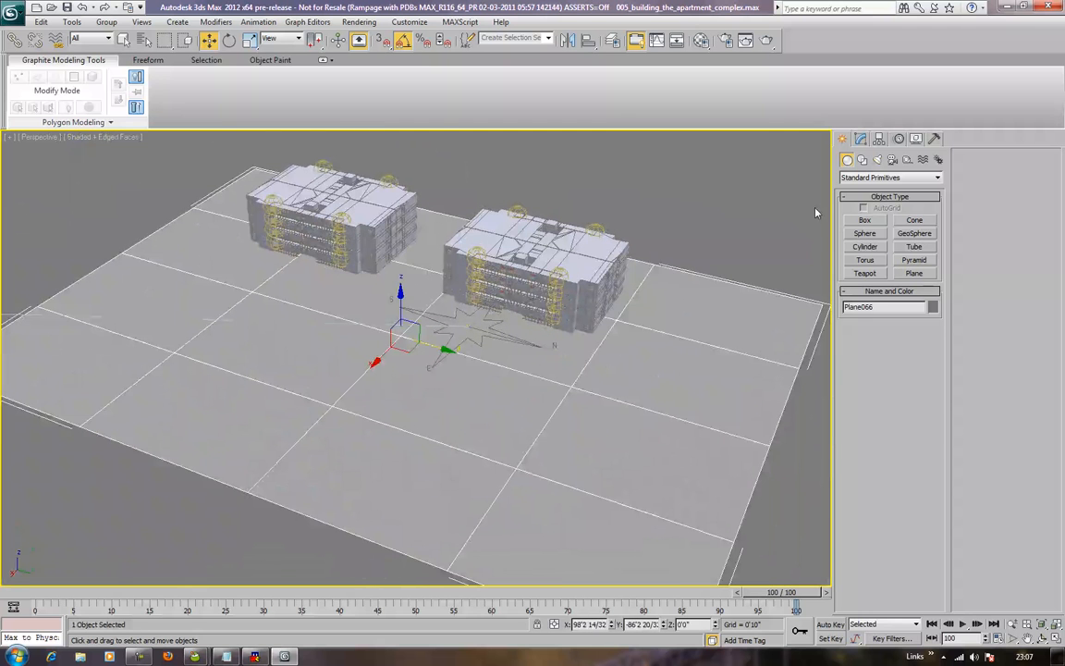
pyautogui.click(858, 139)
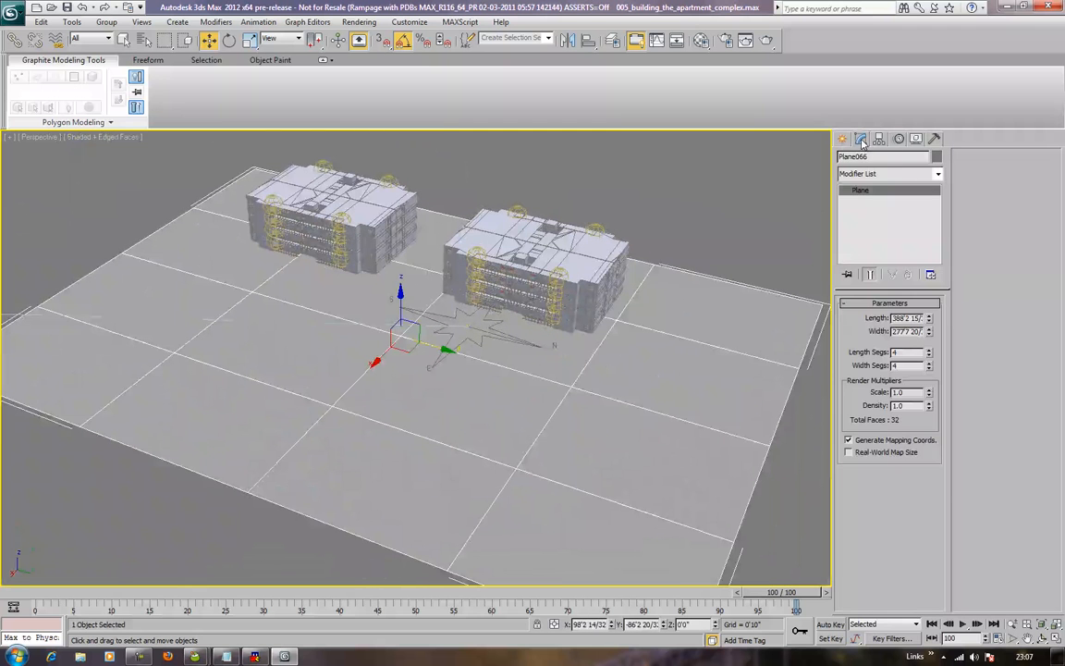
pyautogui.rightClick(663, 461)
pyautogui.moveTo(712, 579)
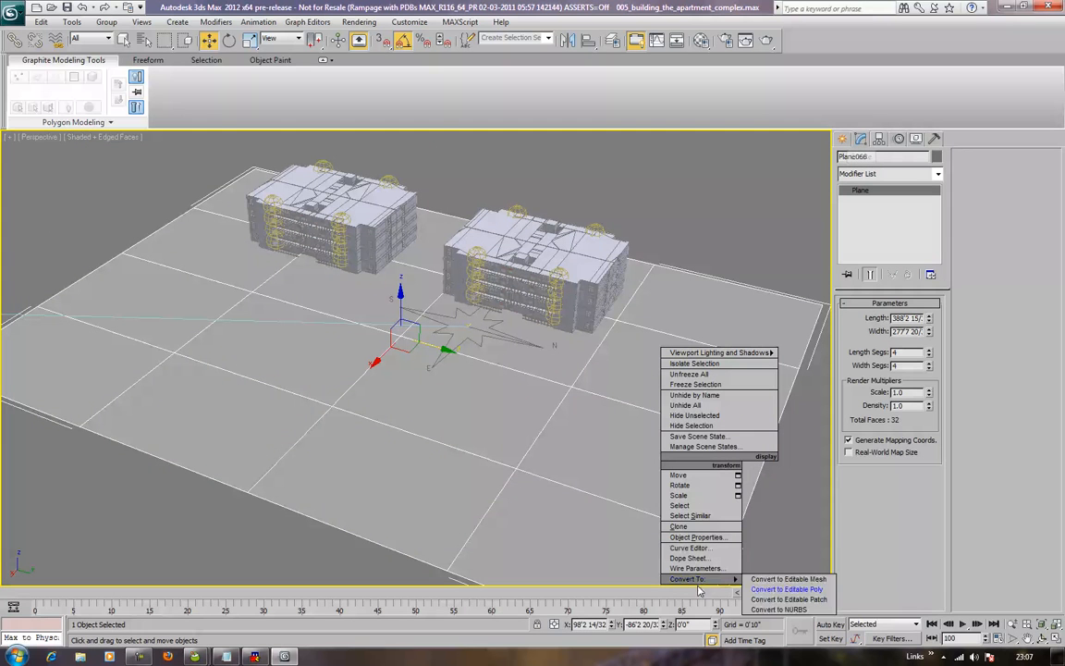
pyautogui.click(913, 351)
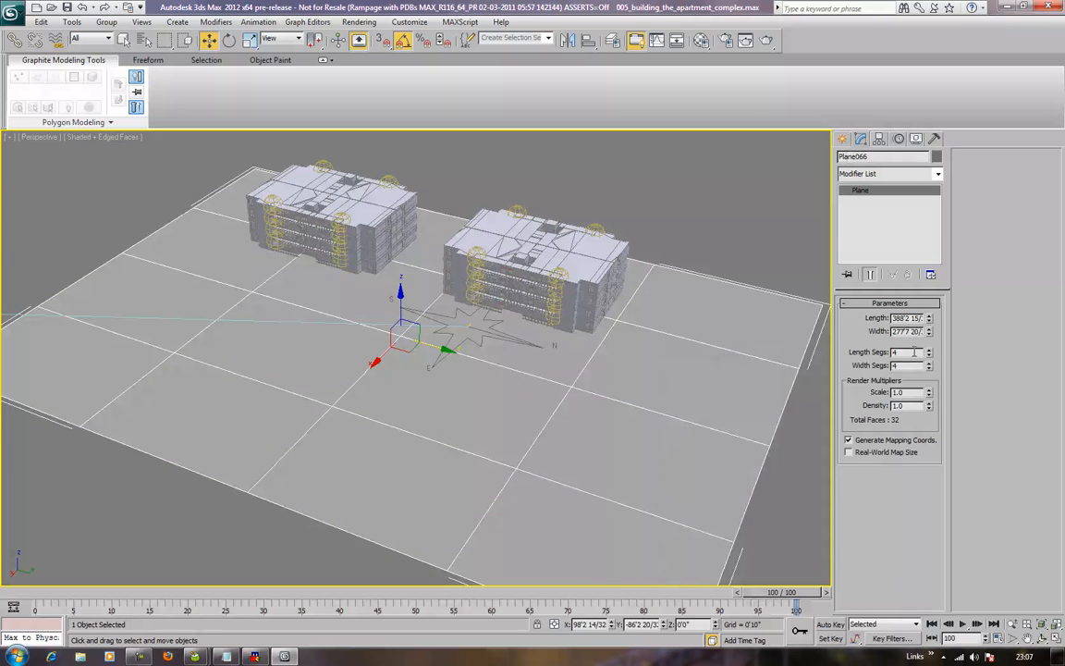
pyautogui.write('75')
pyautogui.press('Tab')
pyautogui.write('75')
pyautogui.press('Tab')
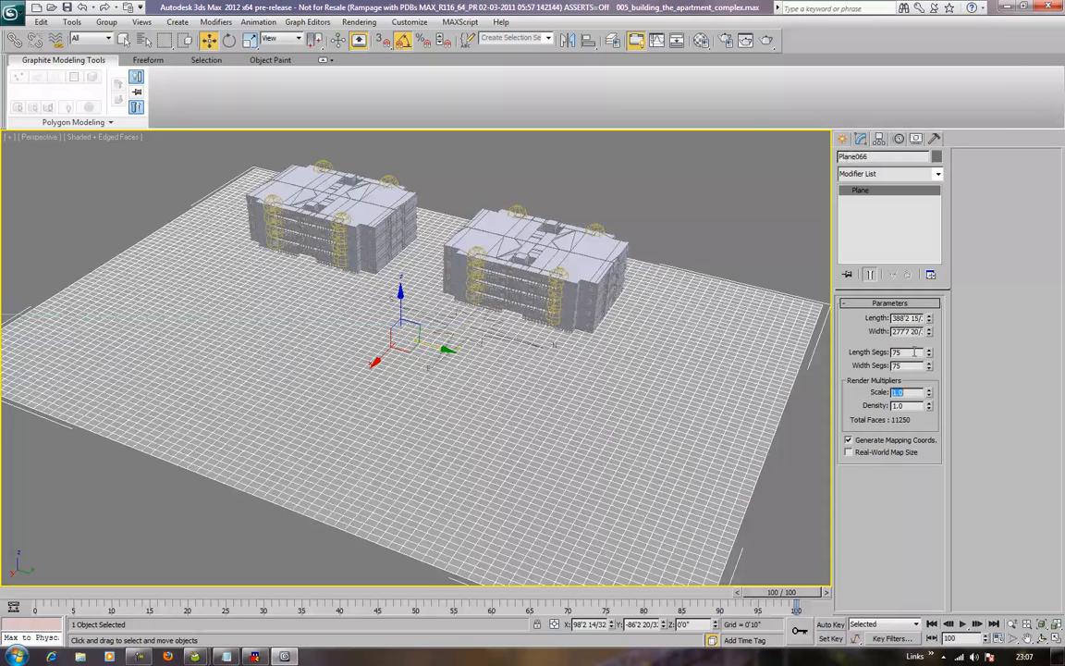
# Step: Convert the subdivided ground plane to an Editable Poly
pyautogui.rightClick(642, 409)
pyautogui.moveTo(684, 524)
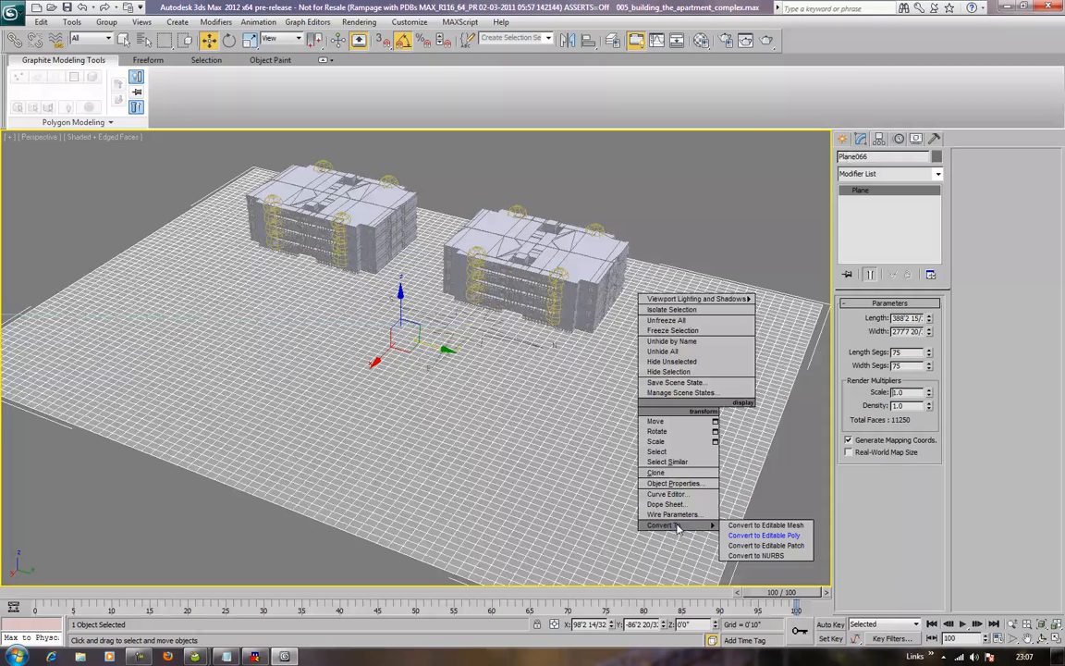
pyautogui.click(747, 540)
pyautogui.moveTo(713, 463); pyautogui.dragTo(722, 429, button='middle')
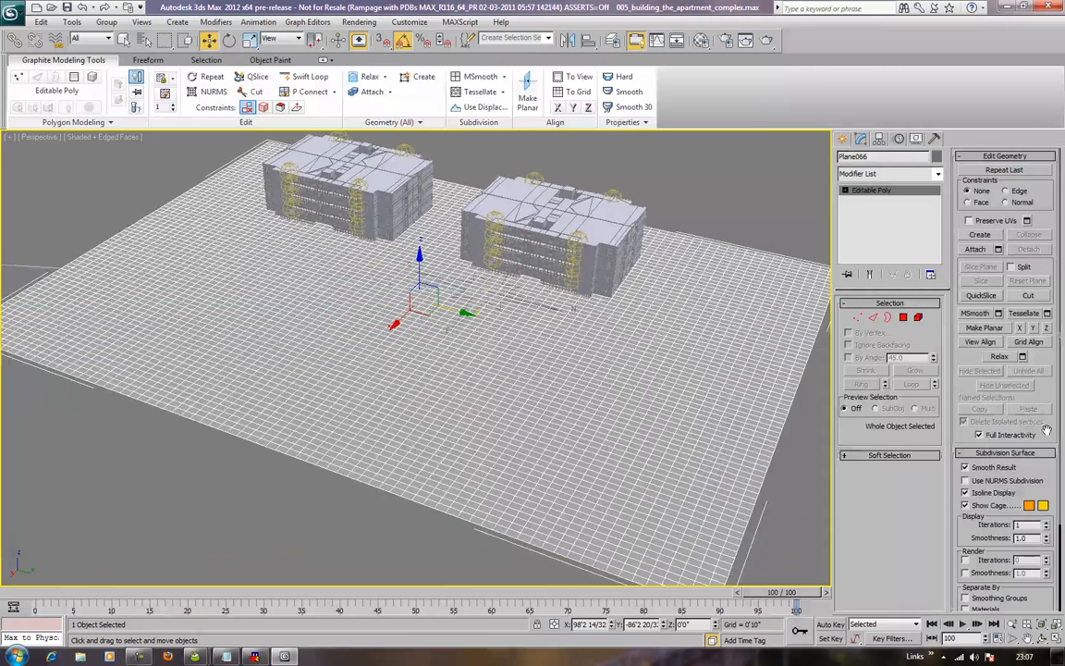
# Step: Try the Push/Pull paint deformation on the ground plane with the push/pull value raised to about 2'4", and leave the brush
pyautogui.scroll(-3, 941, 387)
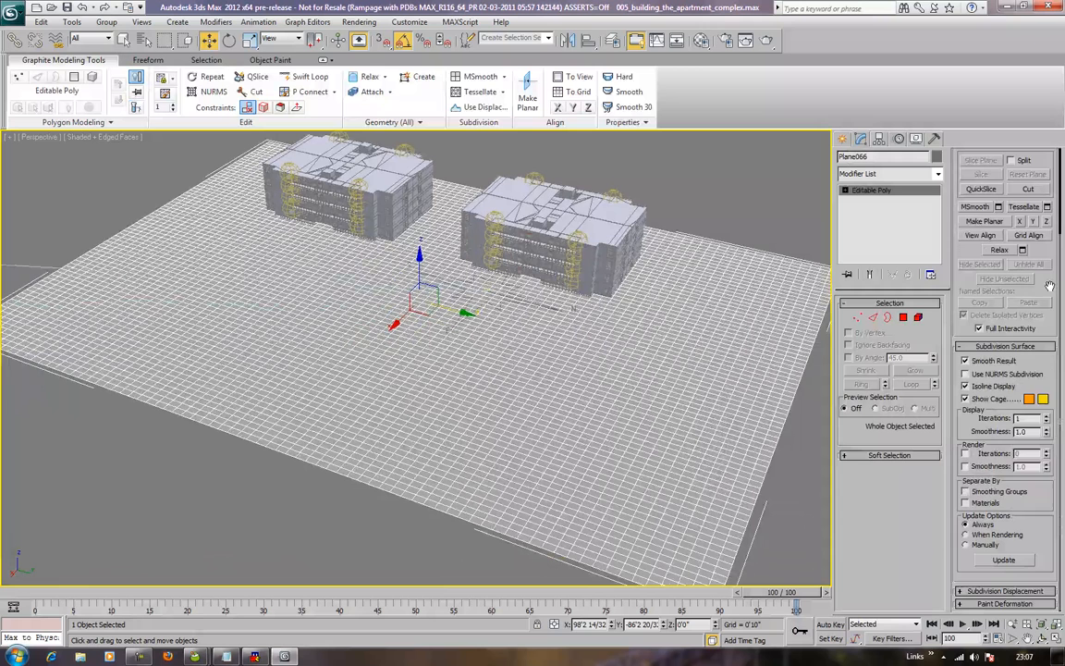
pyautogui.click(1004, 602)
pyautogui.click(997, 446)
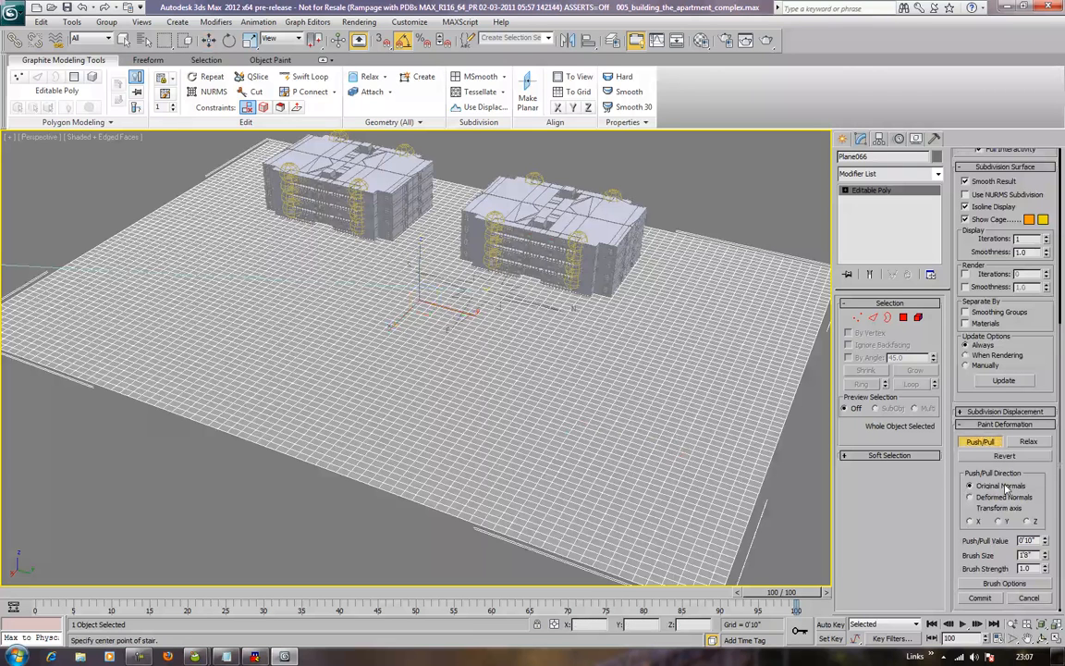
pyautogui.moveTo(1045, 541); pyautogui.dragTo(1046, 430)
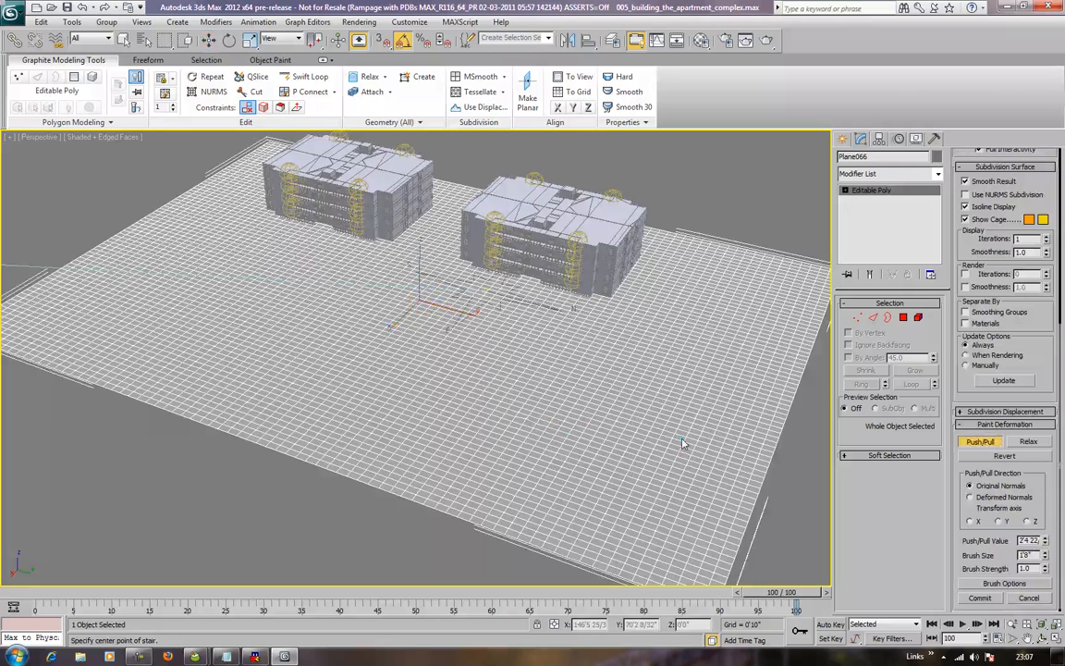
pyautogui.click(967, 444)
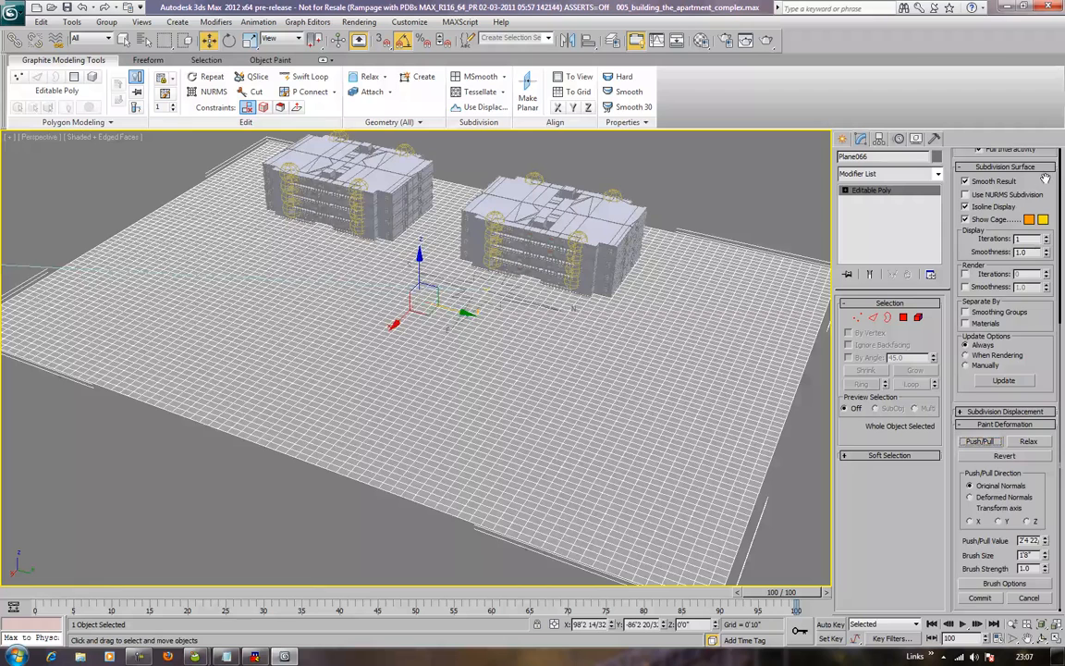
# Step: Tessellate the whole ground plane once to make its mesh denser
pyautogui.scroll(5, 1035, 204)
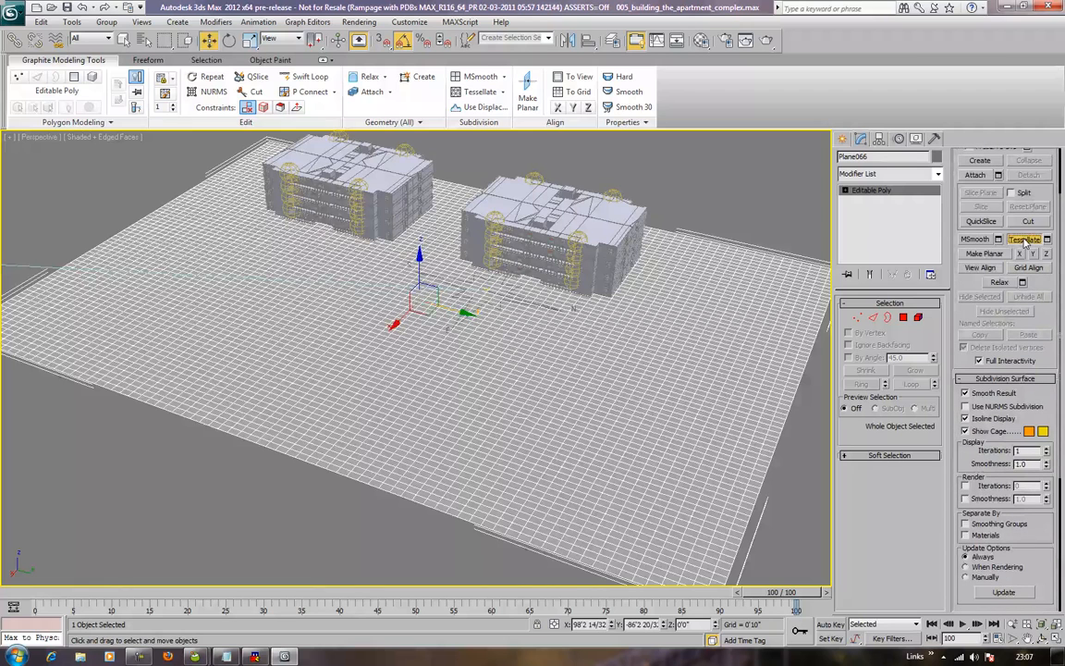
pyautogui.click(1024, 241)
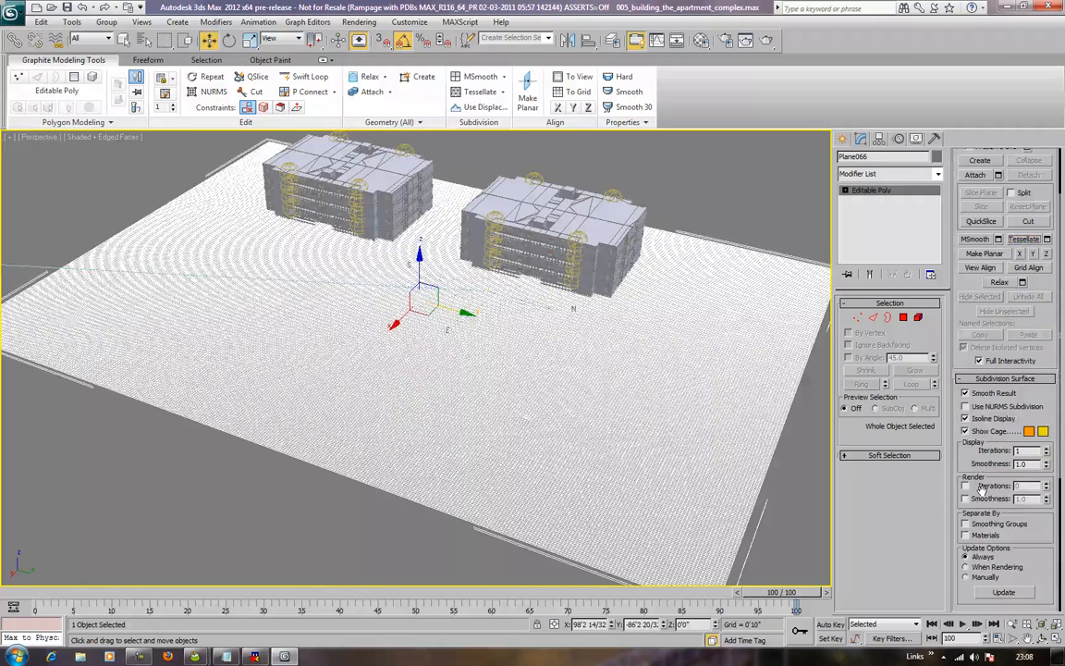
pyautogui.scroll(-5, 1040, 544)
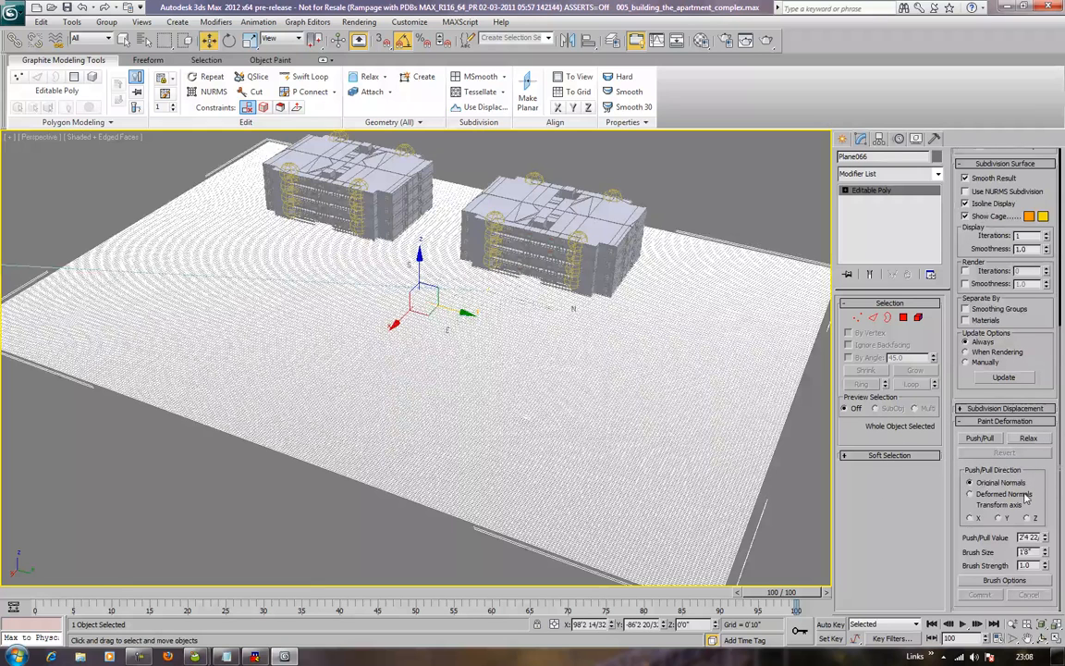
# Step: Try Push/Pull strokes on the open ground in front of the buildings with increased push/pull values, and undo the last stroke
pyautogui.click(983, 438)
pyautogui.moveTo(628, 424); pyautogui.dragTo(650, 510)
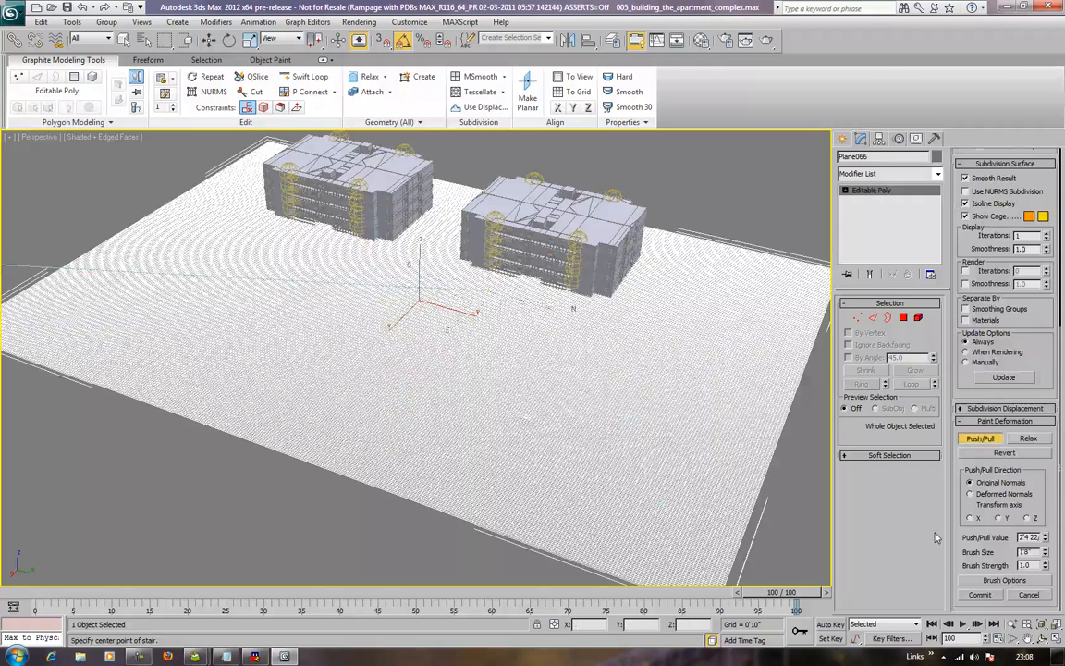
pyautogui.moveTo(1046, 537); pyautogui.dragTo(1051, 492)
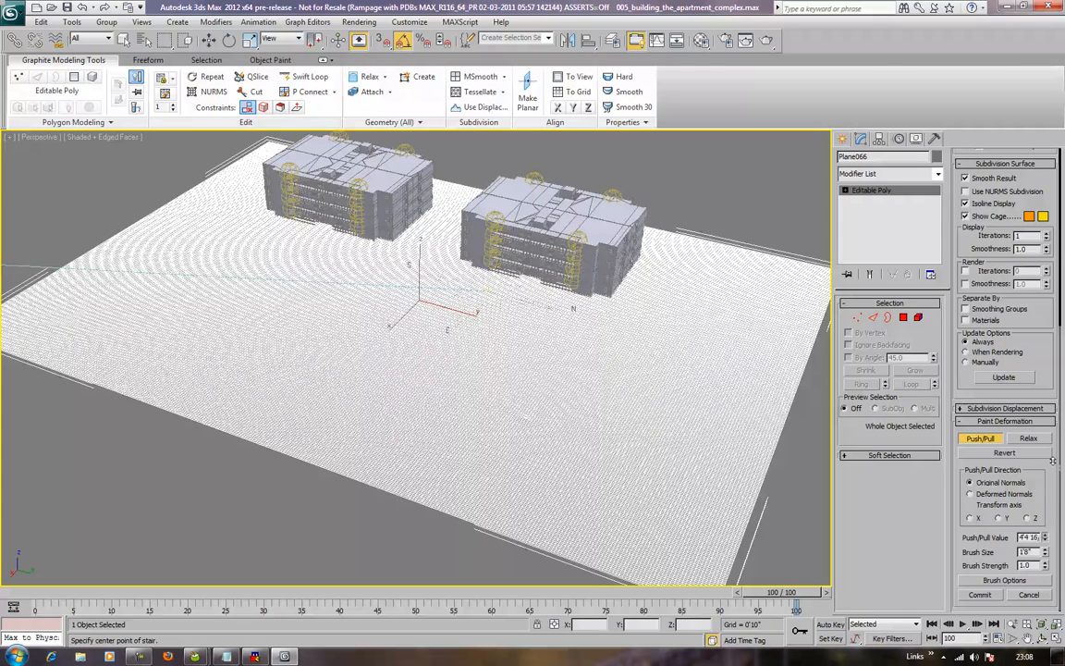
pyautogui.moveTo(928, 482); pyautogui.dragTo(497, 269)
pyautogui.moveTo(582, 410); pyautogui.dragTo(608, 465)
pyautogui.hotkey('ctrl', 'z')
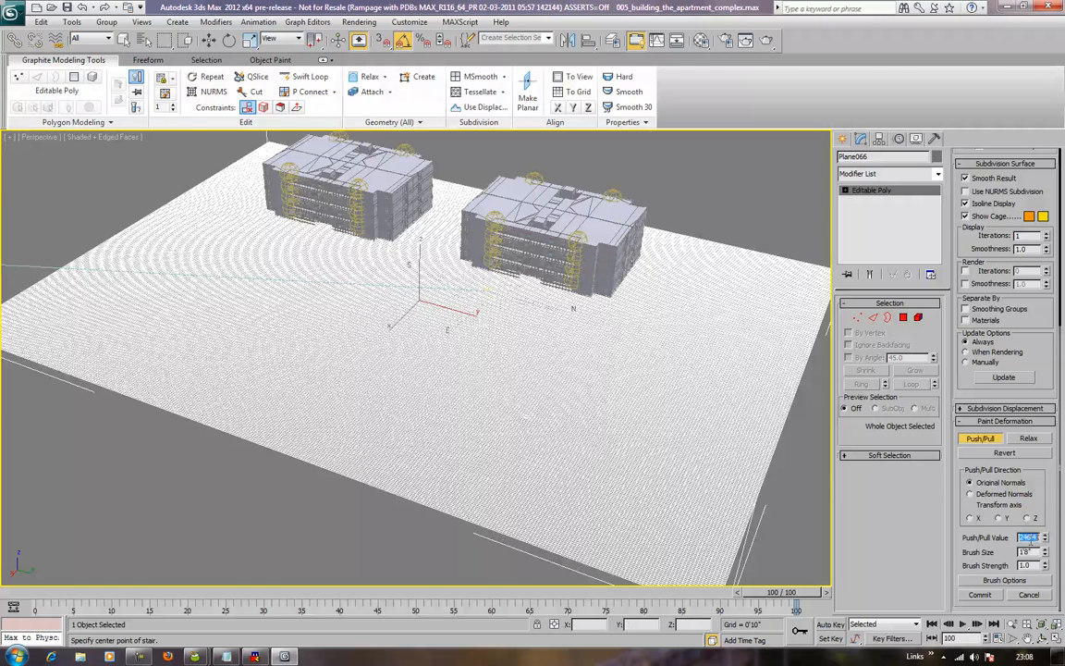
# Step: Set the push/pull value to about 1'1" and the brush size to about 24'9", and paint slight bumps in front of the buildings
pyautogui.click(1004, 580)
pyautogui.doubleClick(1039, 552)
pyautogui.moveTo(1045, 552); pyautogui.dragTo(1046, 343)
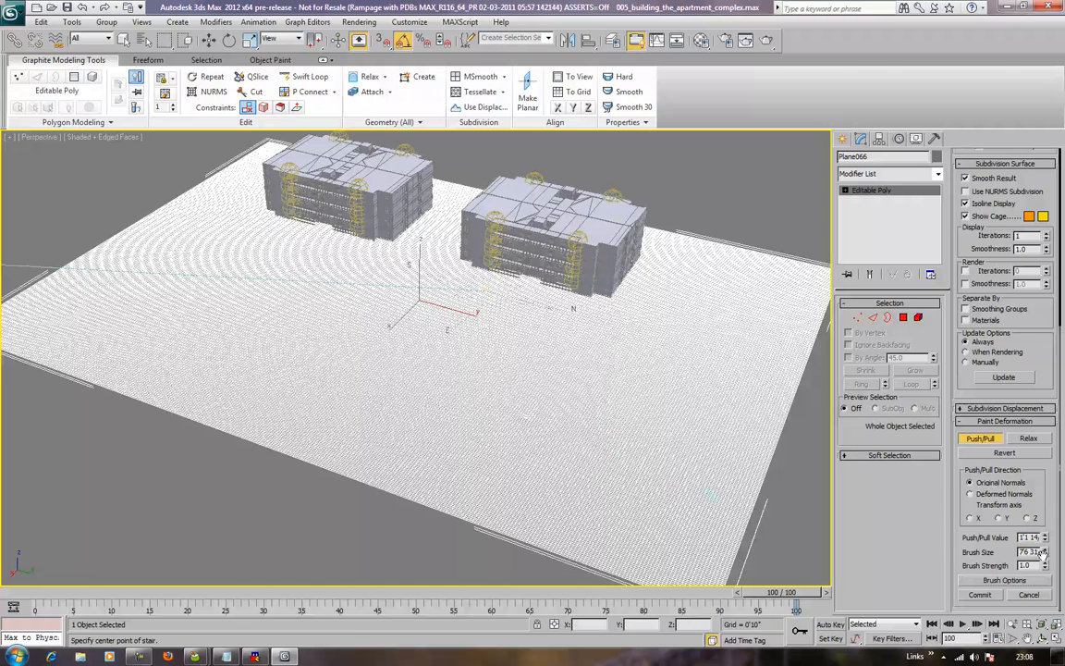
pyautogui.moveTo(1045, 551); pyautogui.dragTo(1047, 465)
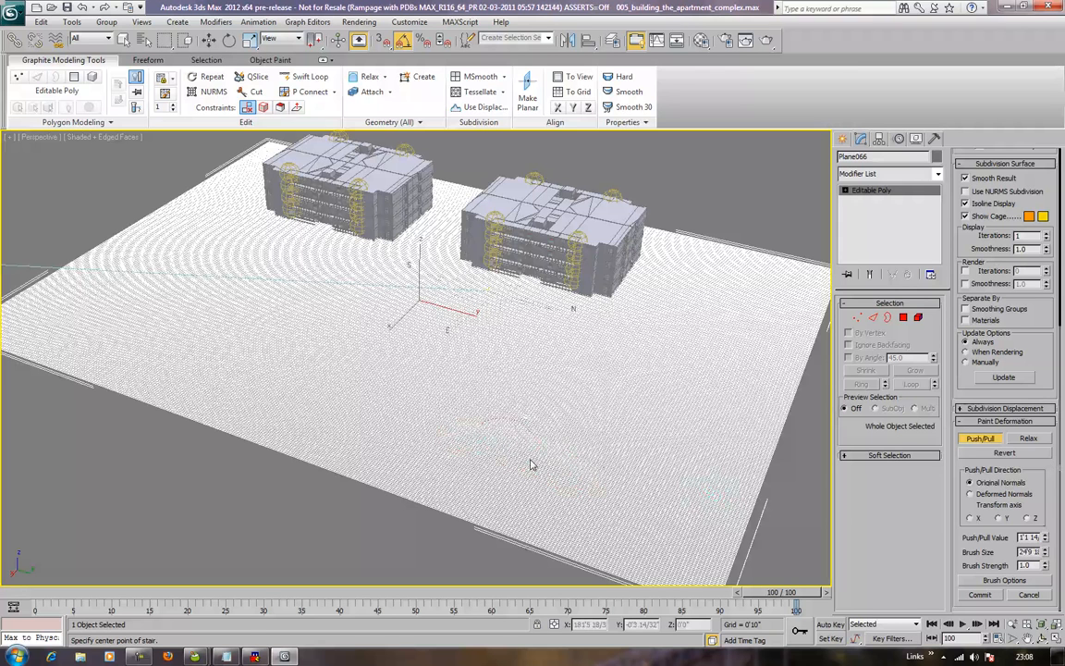
# Step: Raise the push/pull value to about 2'11", turn off edged faces, and paint a ridge along the ground's edge beside the copied building
pyautogui.keyDown('alt'); pyautogui.moveTo(535, 462); pyautogui.dragTo(553, 440, button='middle'); pyautogui.keyUp('alt')
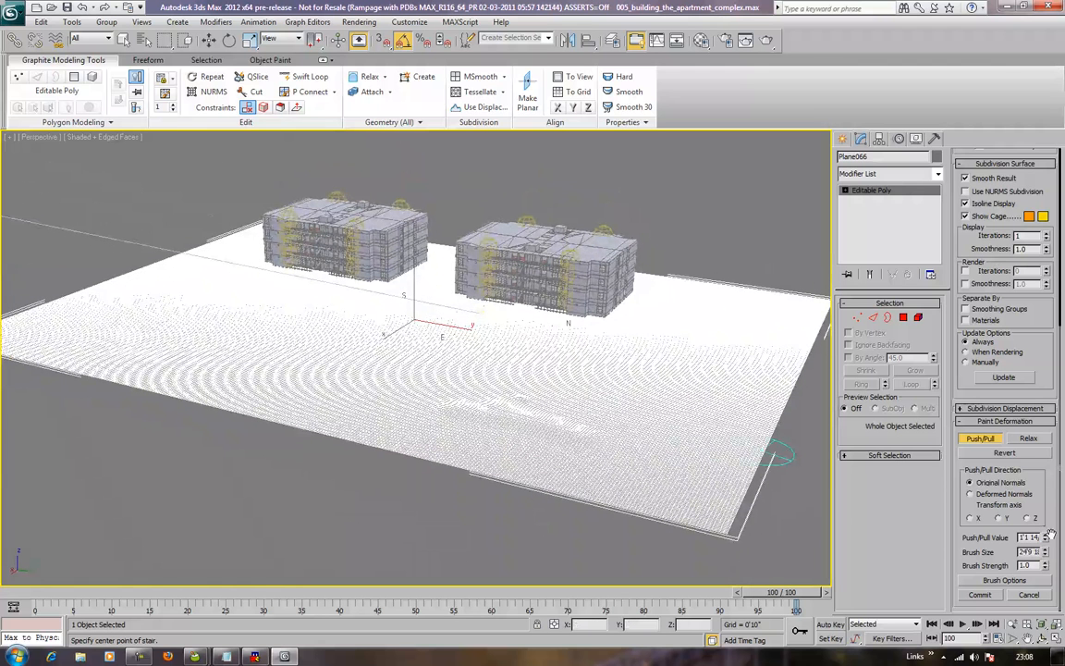
pyautogui.moveTo(1048, 541); pyautogui.dragTo(1042, 520)
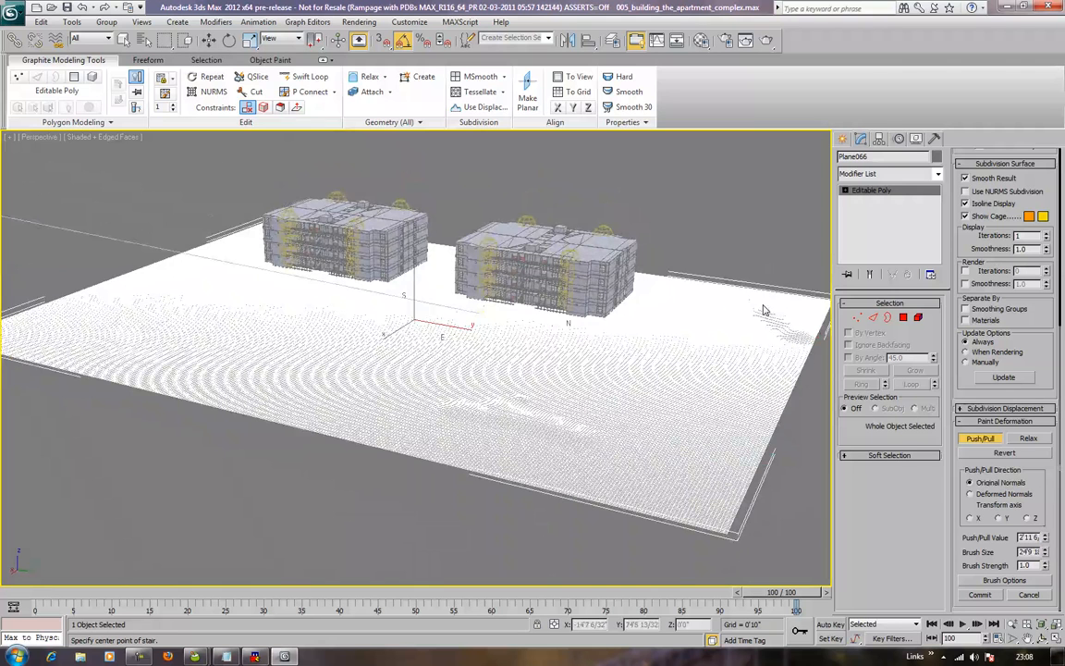
pyautogui.press('F4')
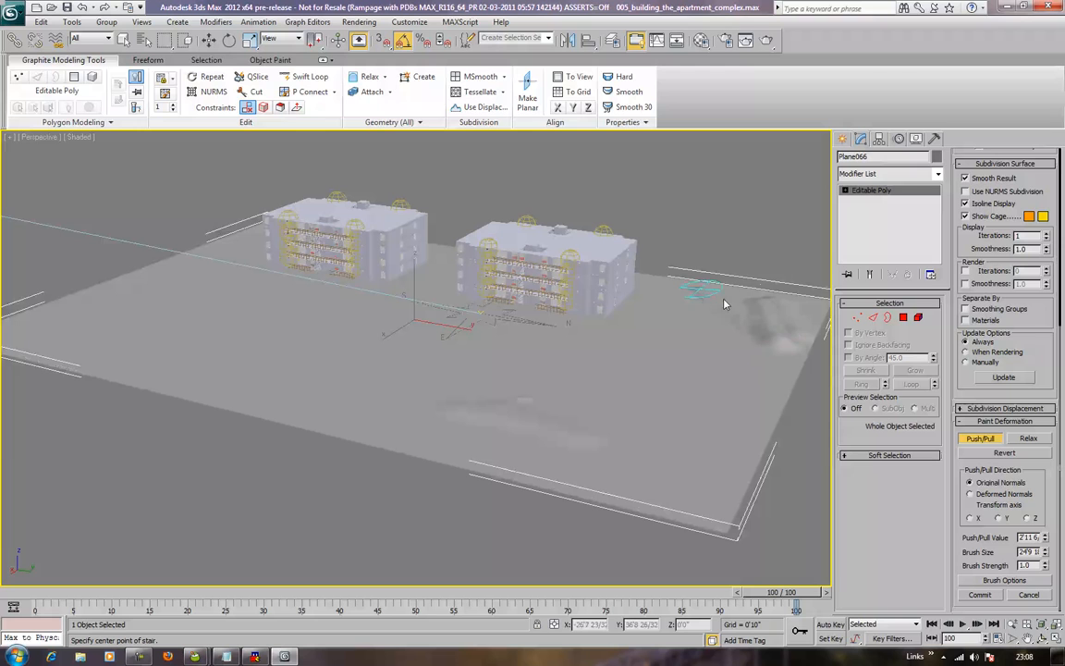
pyautogui.moveTo(754, 323)
pyautogui.mouseDown()
pyautogui.moveTo(689, 289)
pyautogui.moveTo(771, 362)
pyautogui.mouseUp()
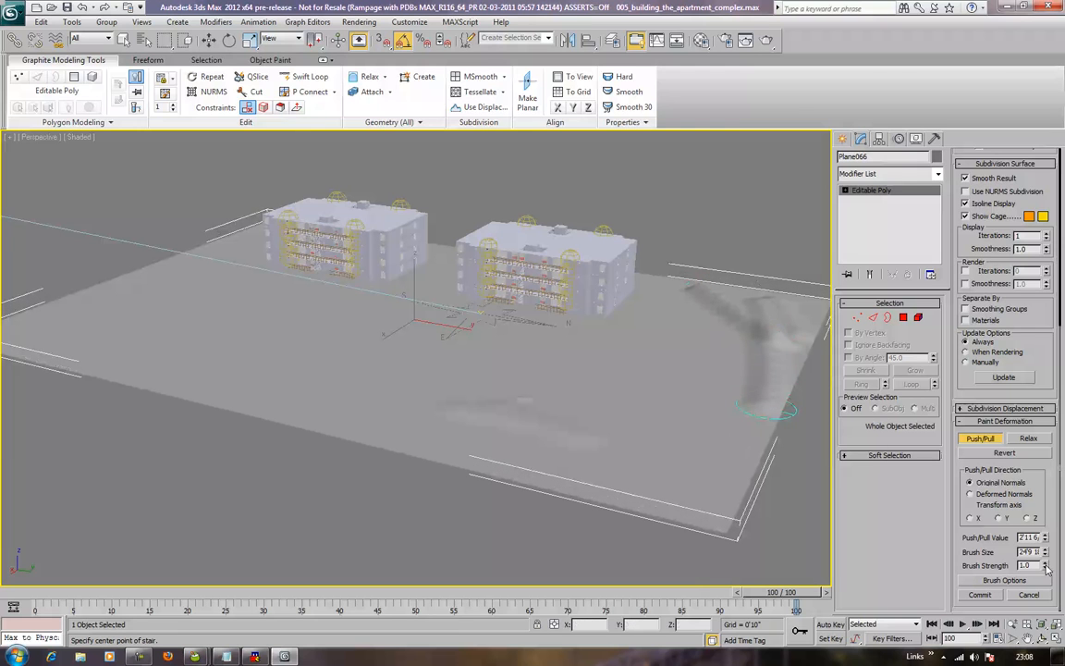
# Step: Set the push/pull value to about 3'5" and the brush size to about 108'7", and paint a wide hollow in front of the buildings
pyautogui.moveTo(1045, 538)
pyautogui.mouseDown()
pyautogui.moveTo(1031, 330)
pyautogui.moveTo(1008, 308)
pyautogui.moveTo(1006, 318)
pyautogui.mouseUp()
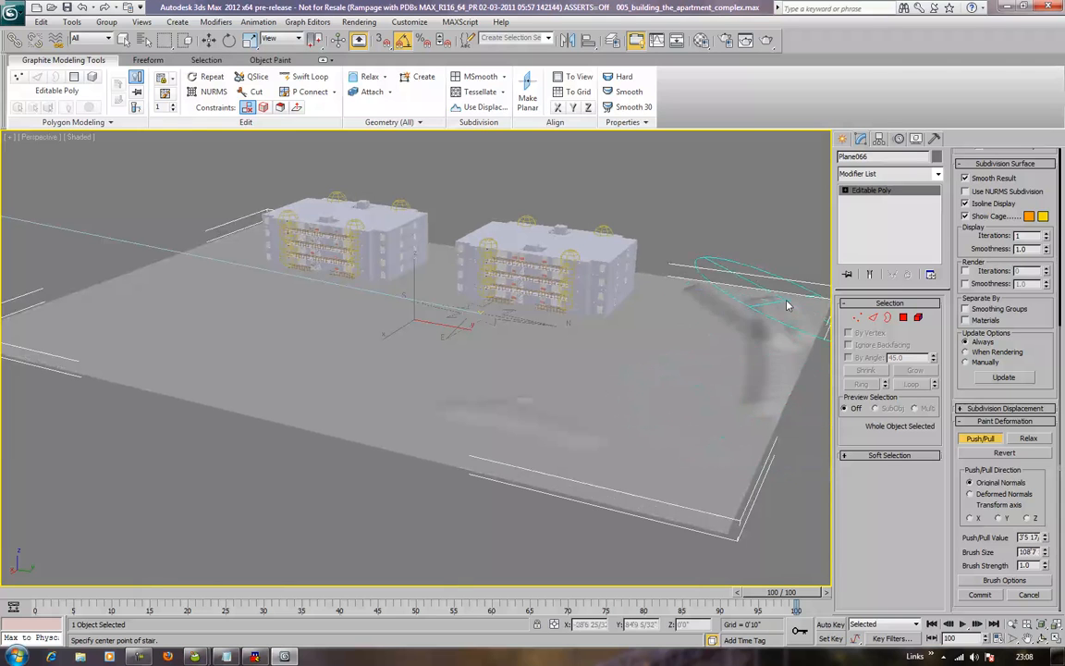
pyautogui.moveTo(786, 314)
pyautogui.mouseDown()
pyautogui.moveTo(785, 354)
pyautogui.moveTo(726, 507)
pyautogui.moveTo(801, 308)
pyautogui.moveTo(721, 467)
pyautogui.moveTo(437, 410)
pyautogui.moveTo(503, 388)
pyautogui.moveTo(557, 434)
pyautogui.moveTo(404, 447)
pyautogui.moveTo(557, 446)
pyautogui.mouseUp()
pyautogui.moveTo(475, 441); pyautogui.dragTo(411, 467)
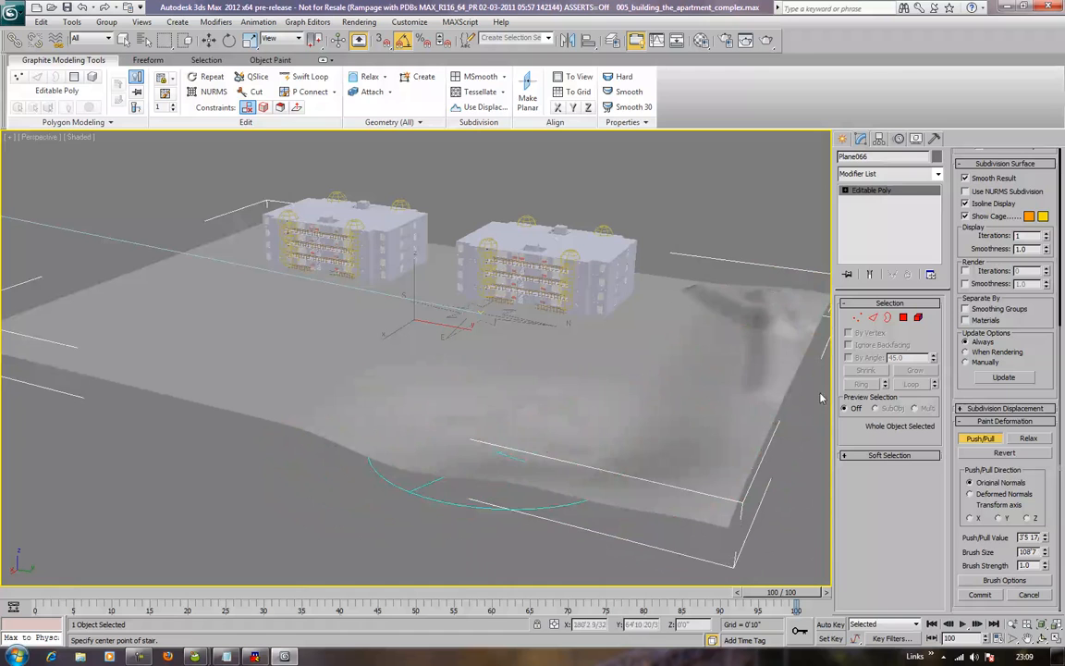
# Step: Create a plane about 208' long and 189'6" wide over the painted hollow and lower it about 4"
pyautogui.click(844, 138)
pyautogui.click(911, 274)
pyautogui.moveTo(695, 544); pyautogui.dragTo(406, 294)
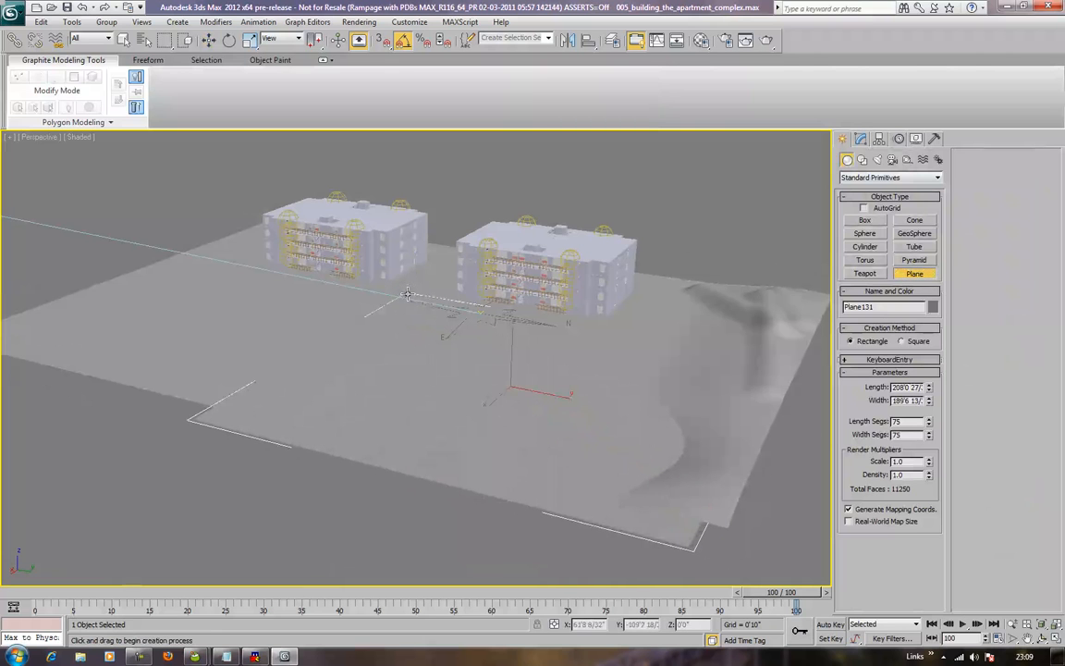
pyautogui.press('w')
pyautogui.moveTo(512, 341); pyautogui.dragTo(511, 341)
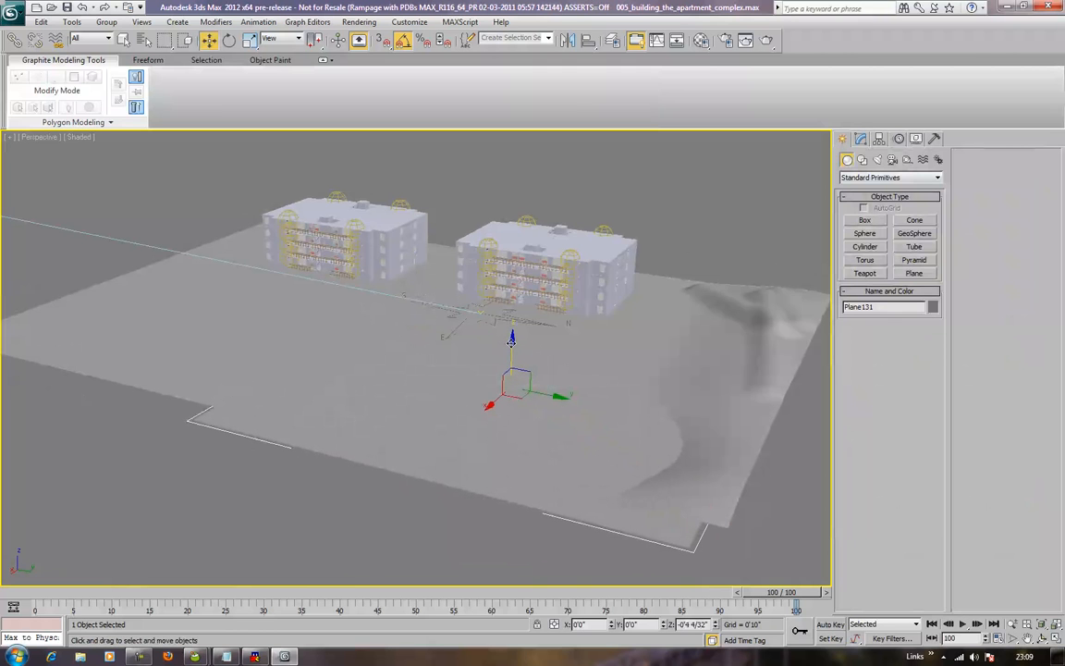
# Step: Set the diffuse color of the unused 15 - Default material to blue (0, 0, 255) and assign it to the new plane as water
pyautogui.press('m')
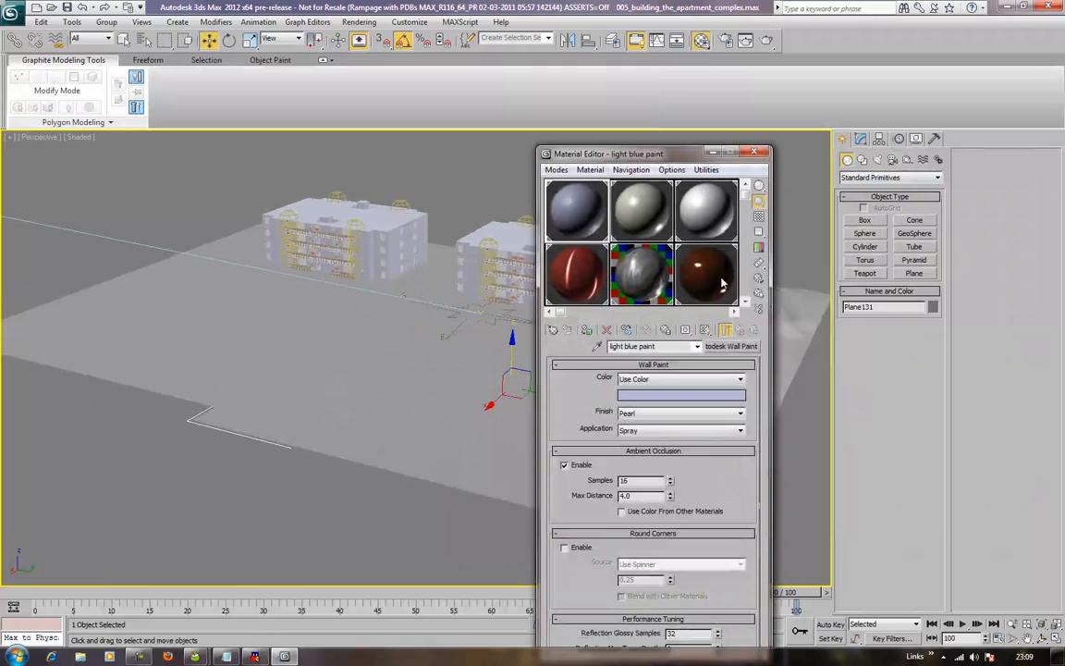
pyautogui.click(707, 274)
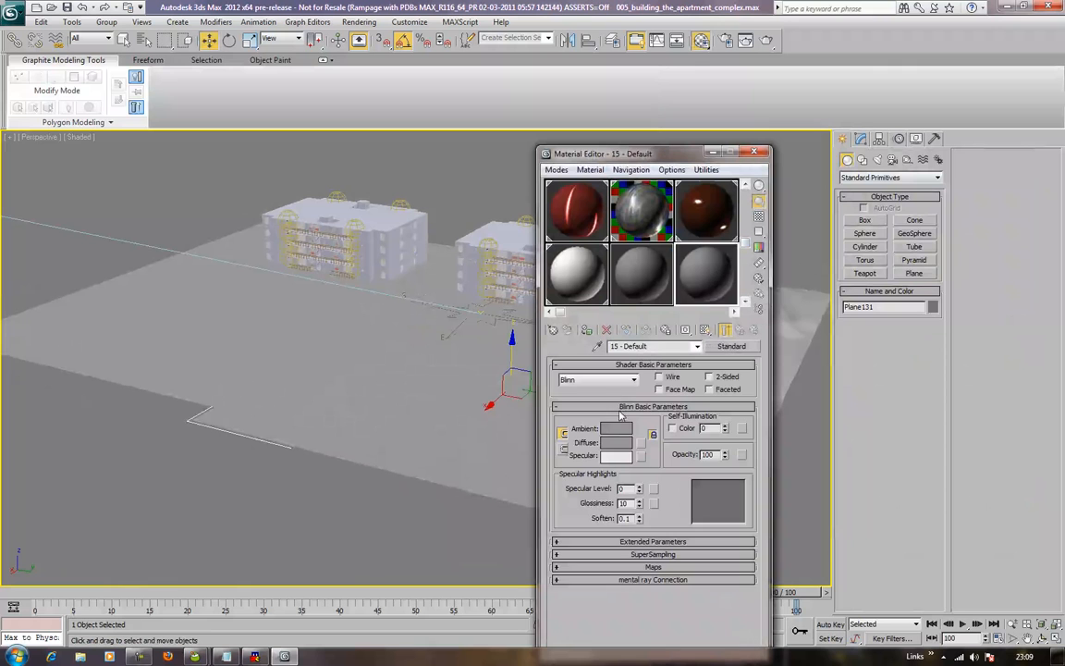
pyautogui.click(617, 442)
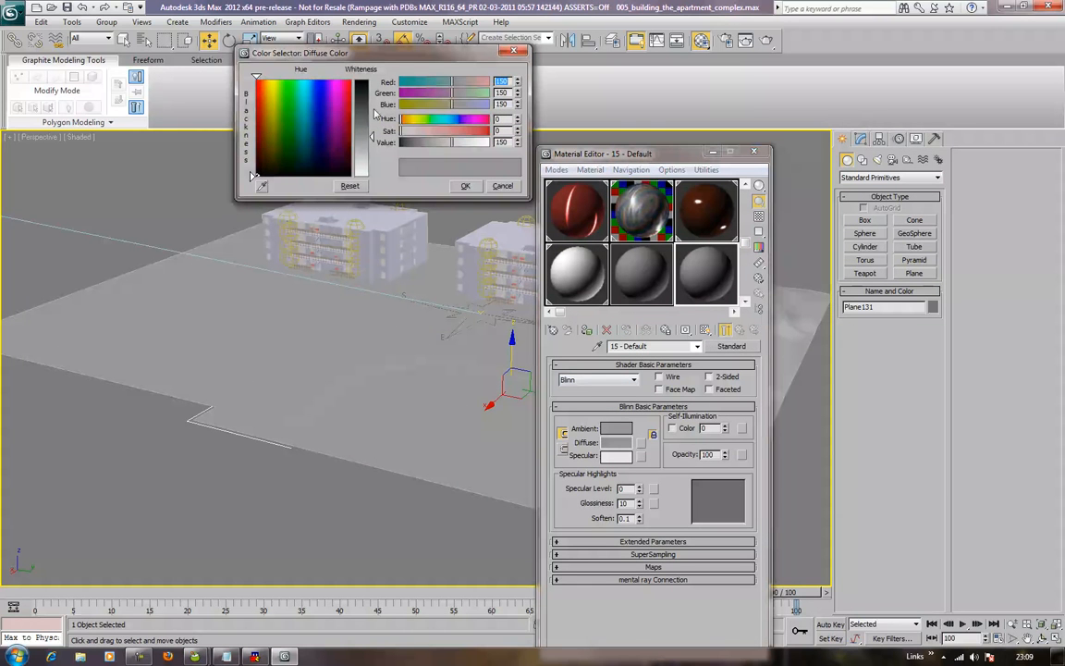
pyautogui.moveTo(327, 109); pyautogui.dragTo(320, 79)
pyautogui.moveTo(371, 137); pyautogui.dragTo(372, 79)
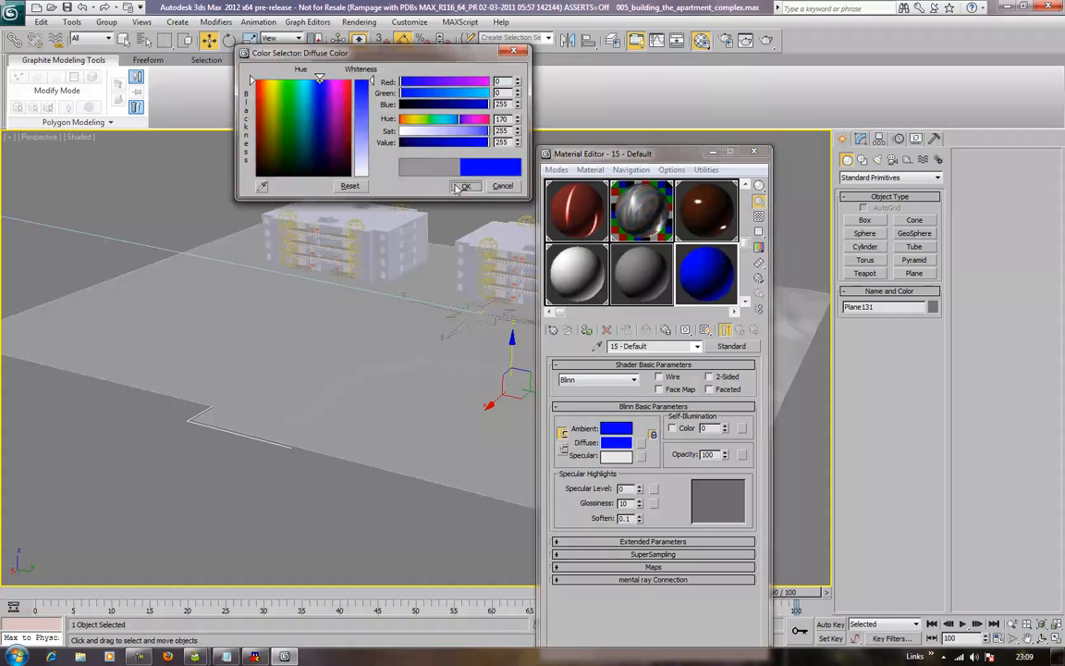
pyautogui.click(463, 185)
pyautogui.click(587, 330)
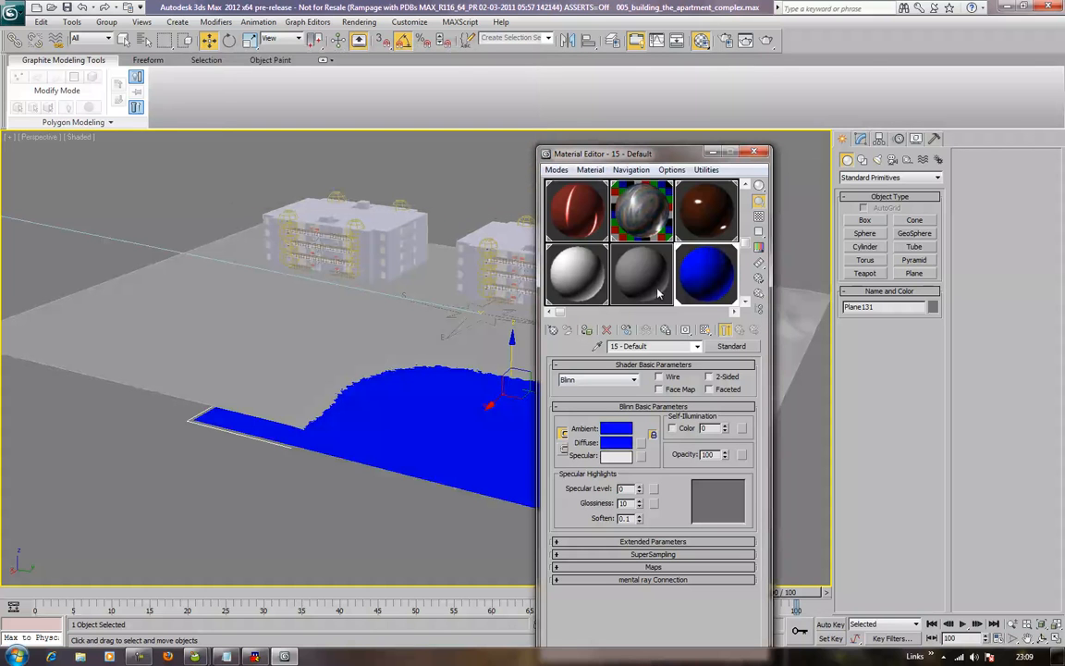
pyautogui.click(756, 153)
pyautogui.click(823, 468)
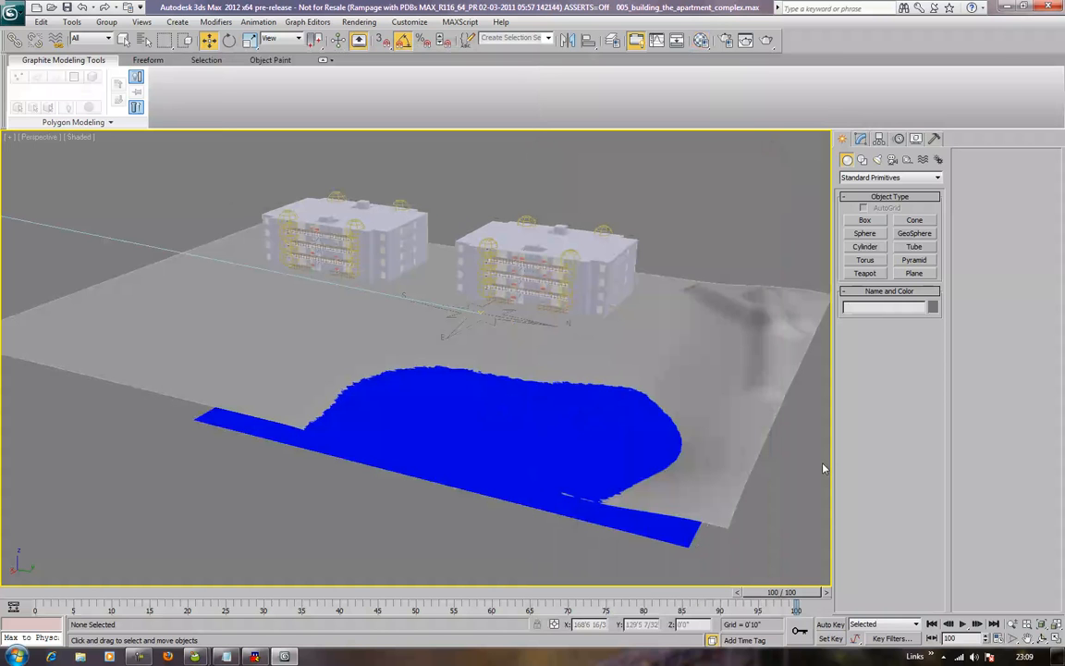
pyautogui.keyDown('alt'); pyautogui.moveTo(663, 445); pyautogui.dragTo(754, 307, button='middle'); pyautogui.keyUp('alt')
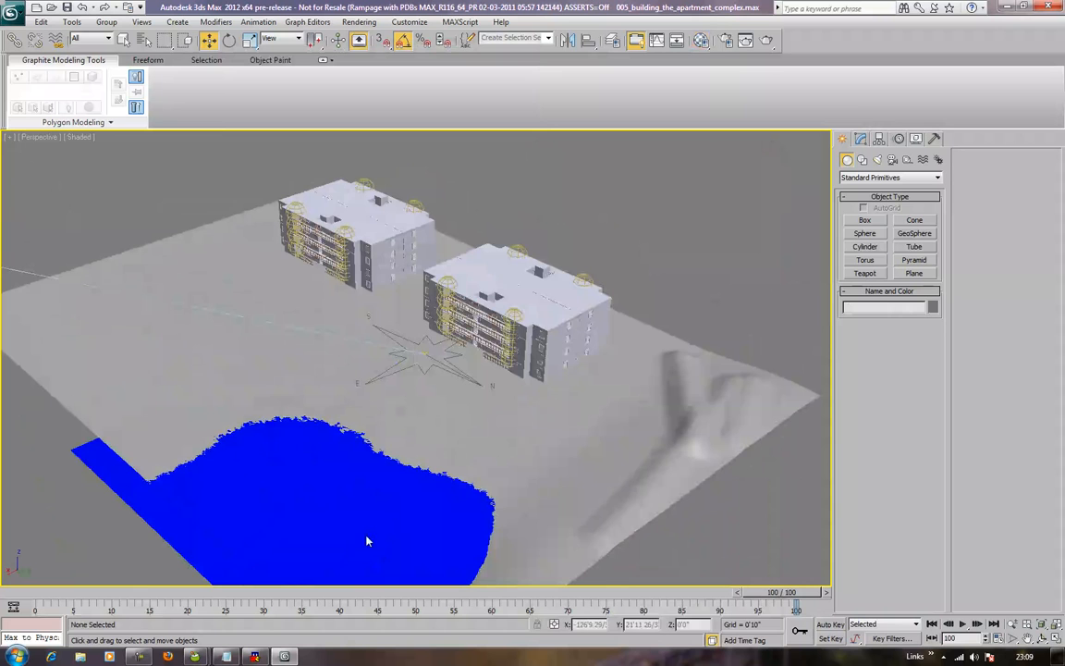
pyautogui.moveTo(176, 472); pyautogui.dragTo(251, 331, button='middle')
pyautogui.moveTo(603, 584); pyautogui.dragTo(604, 550, button='middle')
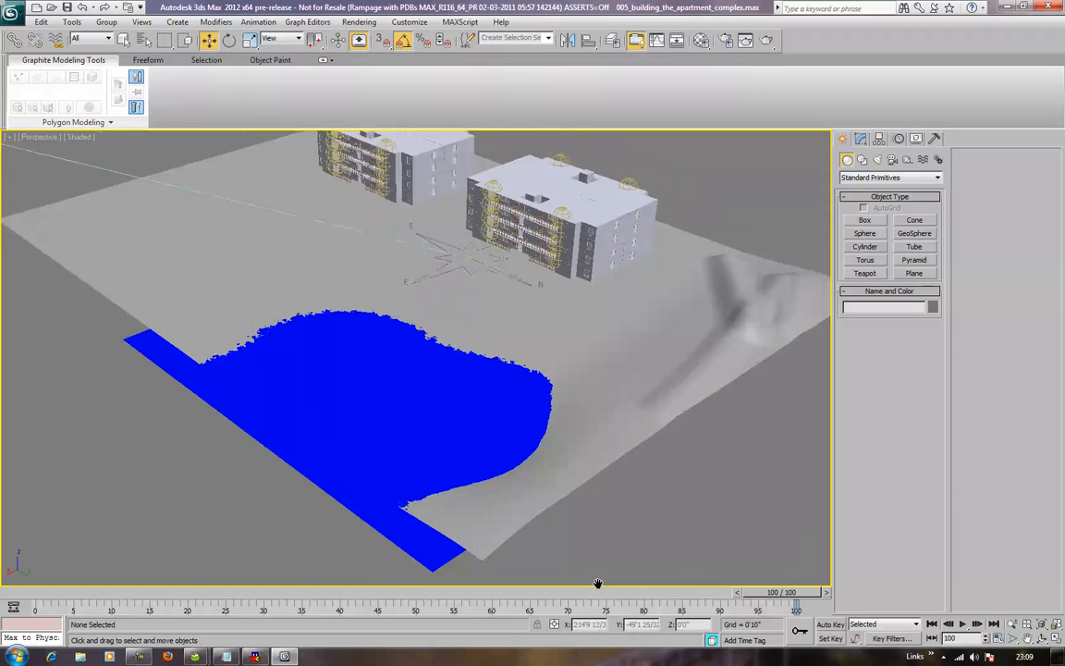
# Step: Turn on edged faces and examine the mesh density of the ground and water planes around the buildings
pyautogui.moveTo(584, 541); pyautogui.dragTo(424, 421)
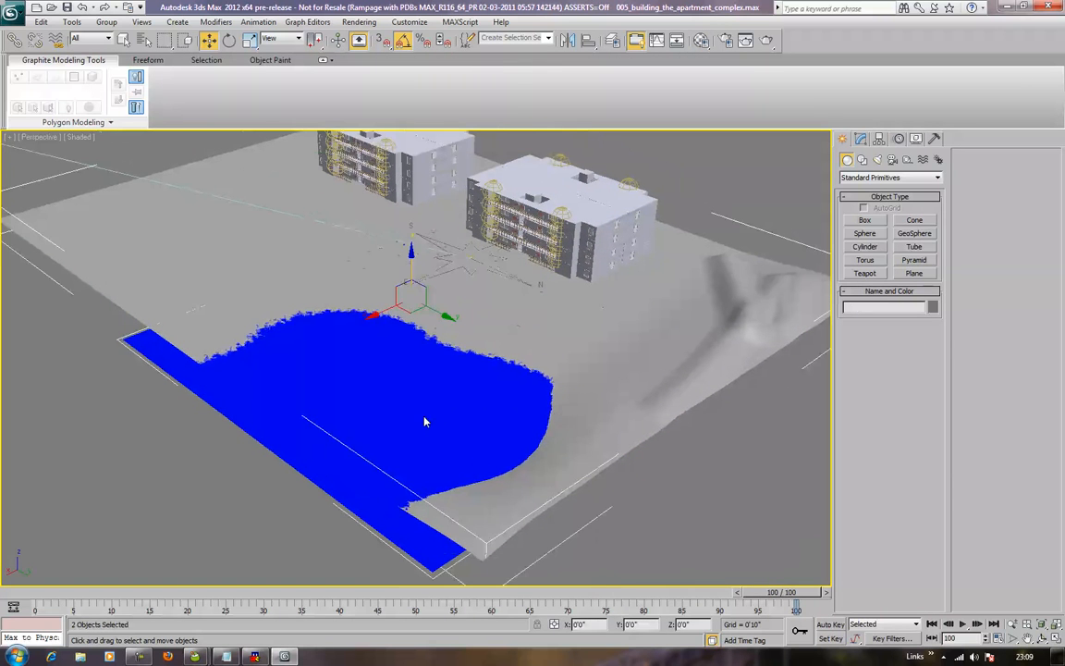
pyautogui.moveTo(379, 315); pyautogui.dragTo(444, 286)
pyautogui.press('F4')
pyautogui.moveTo(481, 286)
pyautogui.keyDown('alt'); pyautogui.mouseDown(button='middle')
pyautogui.moveTo(531, 272)
pyautogui.moveTo(401, 361)
pyautogui.mouseUp(button='middle'); pyautogui.keyUp('alt')
pyautogui.scroll(5, 531, 272)
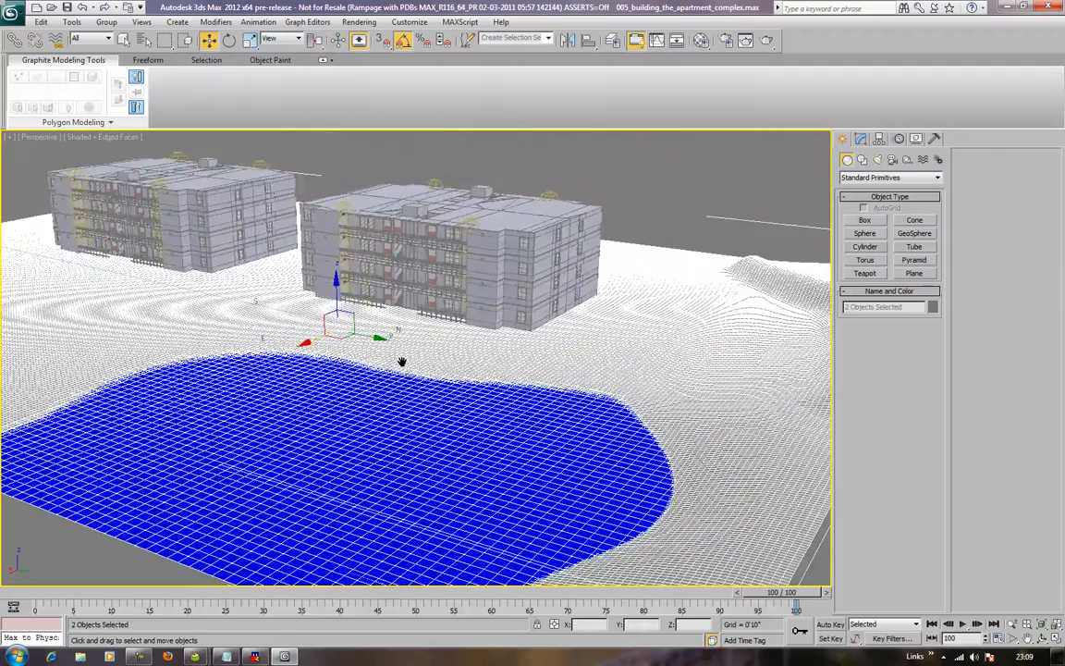
# Step: Add a ProOptimizer modifier to the sculpted ground plane only
pyautogui.click(734, 237)
pyautogui.click(730, 267)
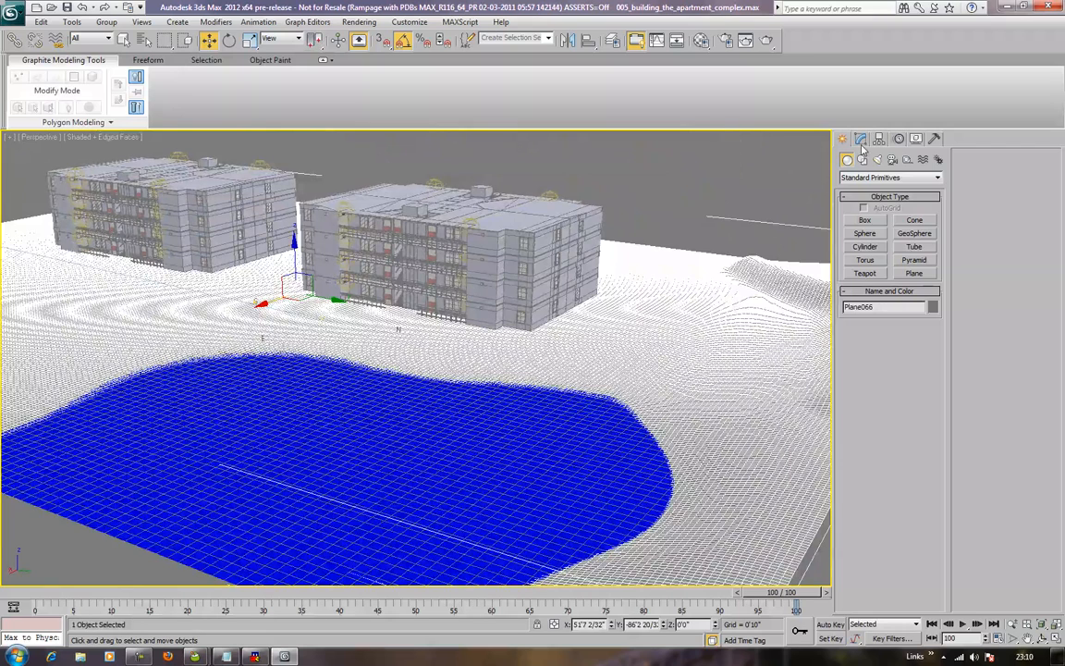
pyautogui.click(861, 139)
pyautogui.click(879, 175)
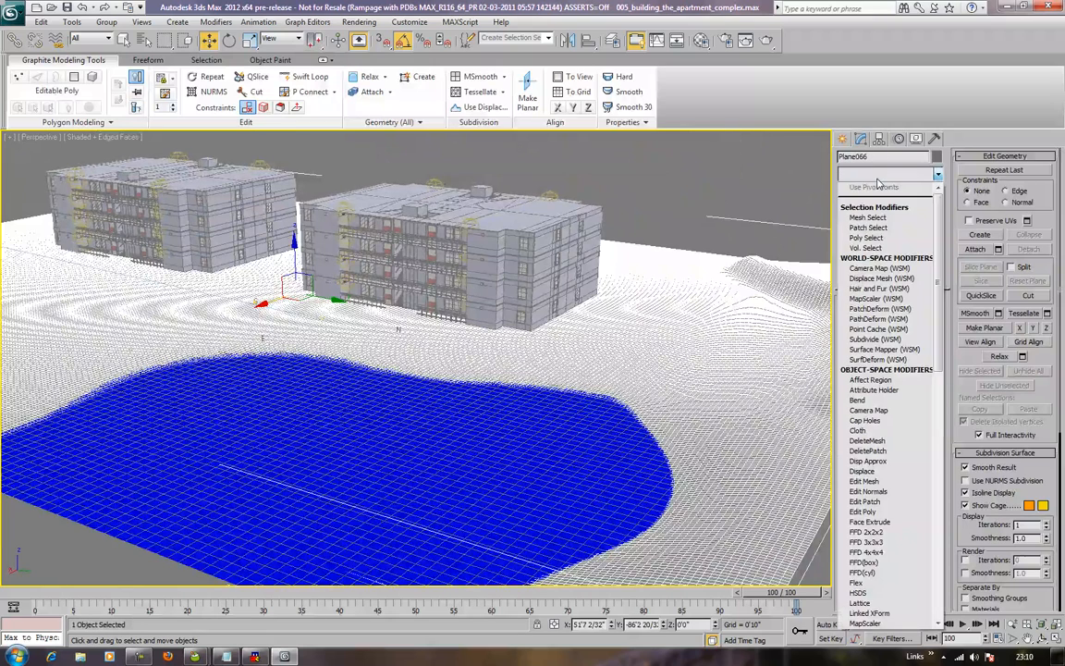
pyautogui.write('poi')
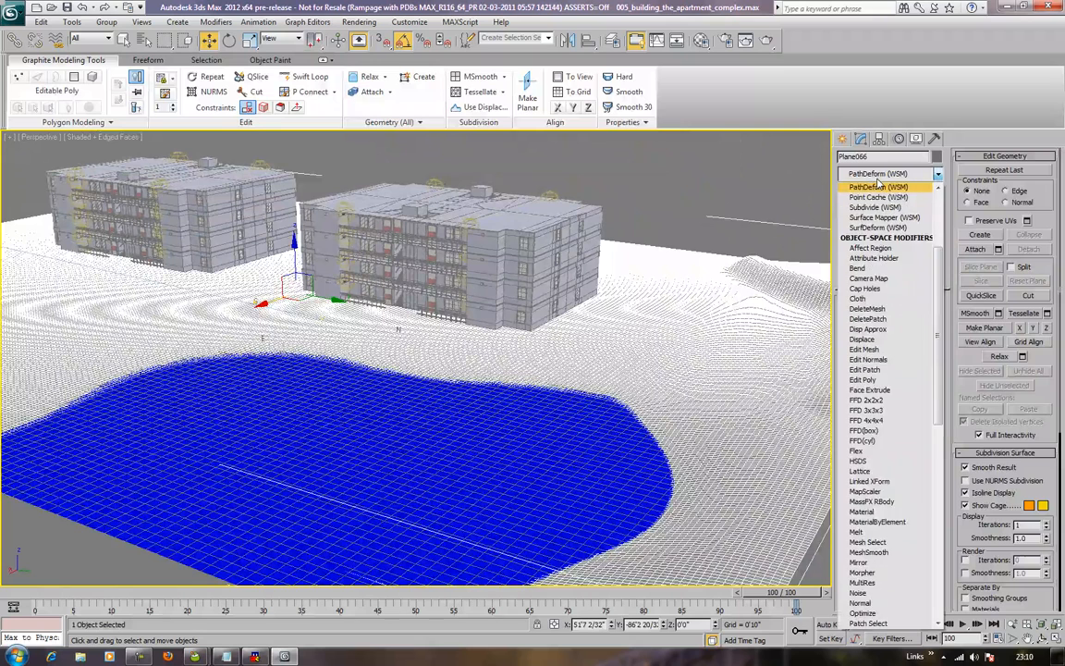
pyautogui.press('p')
pyautogui.press('p')
pyautogui.press('p')
pyautogui.press('p')
pyautogui.press('p')
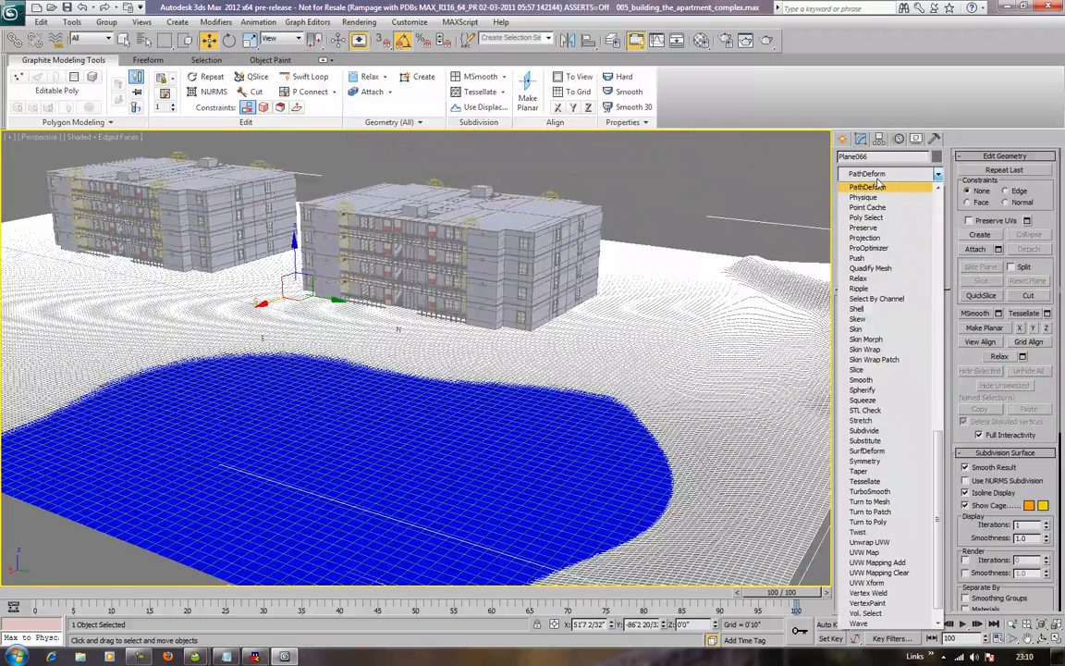
pyautogui.press('Down')
pyautogui.press('Down')
pyautogui.press('Down')
pyautogui.press('Down')
pyautogui.press('Return')
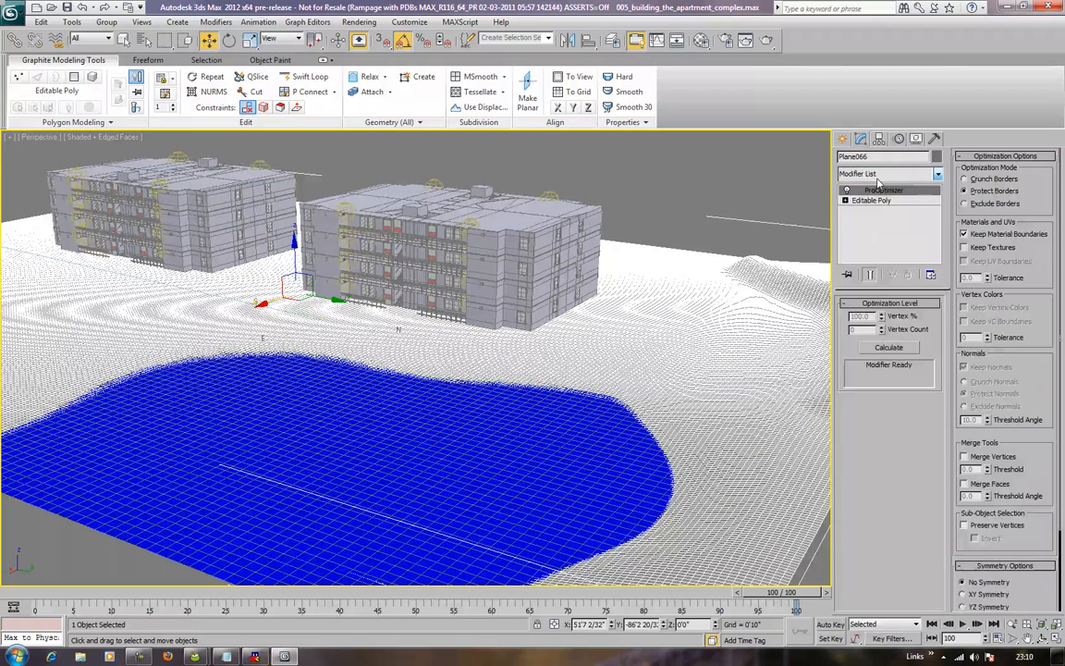
# Step: Calculate the ground's optimization, reduce its vertex percentage to about 14.6, and convert the ground to Editable Poly
pyautogui.click(893, 350)
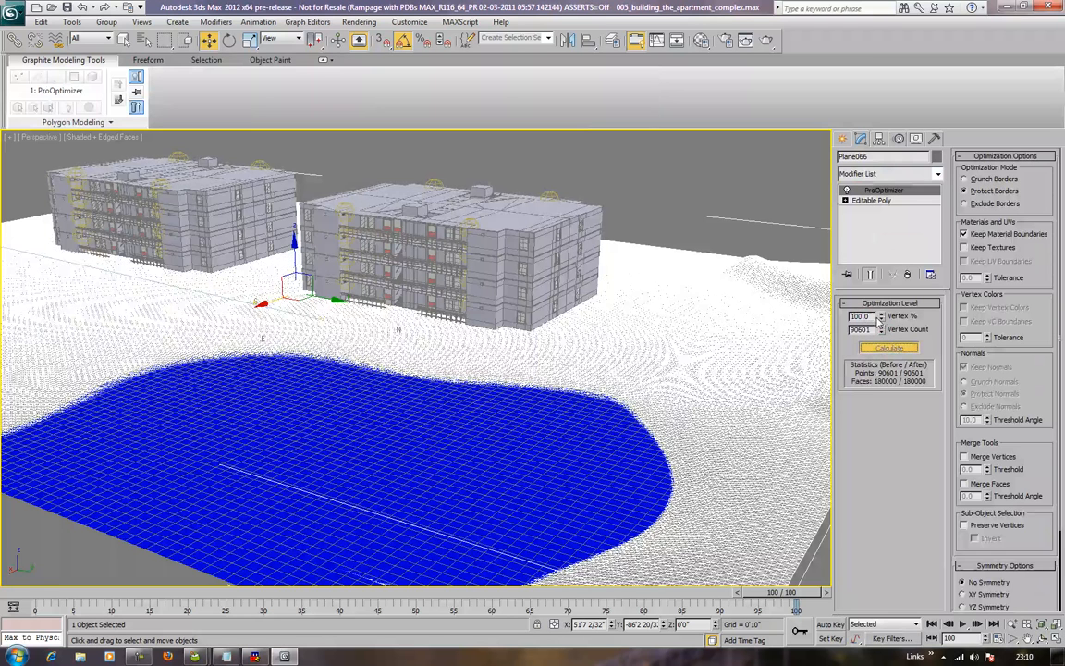
pyautogui.moveTo(882, 318); pyautogui.dragTo(915, 203)
pyautogui.rightClick(695, 386)
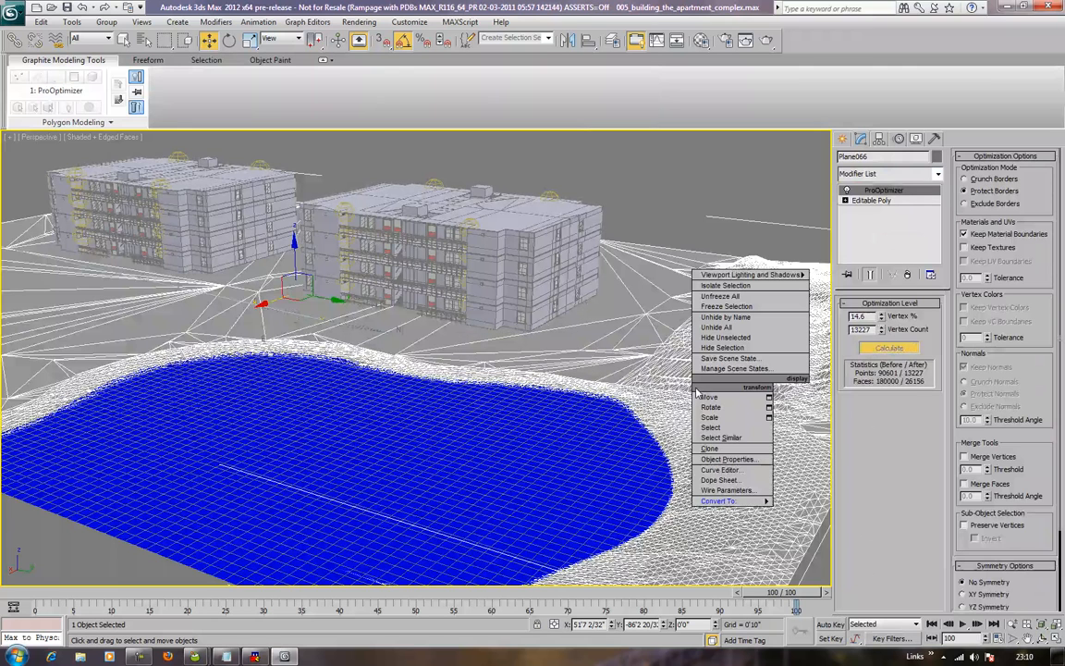
pyautogui.moveTo(725, 500)
pyautogui.click(810, 514)
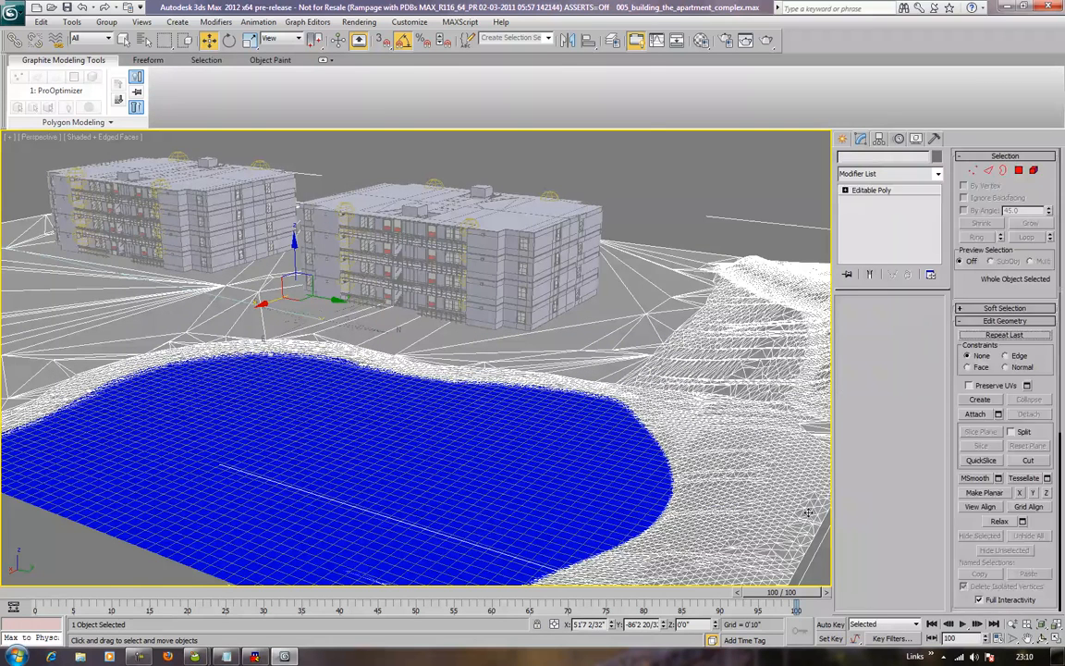
# Step: Deselect the ground, turn off edged faces, and inspect the optimized terrain around the lake and buildings
pyautogui.click(666, 202)
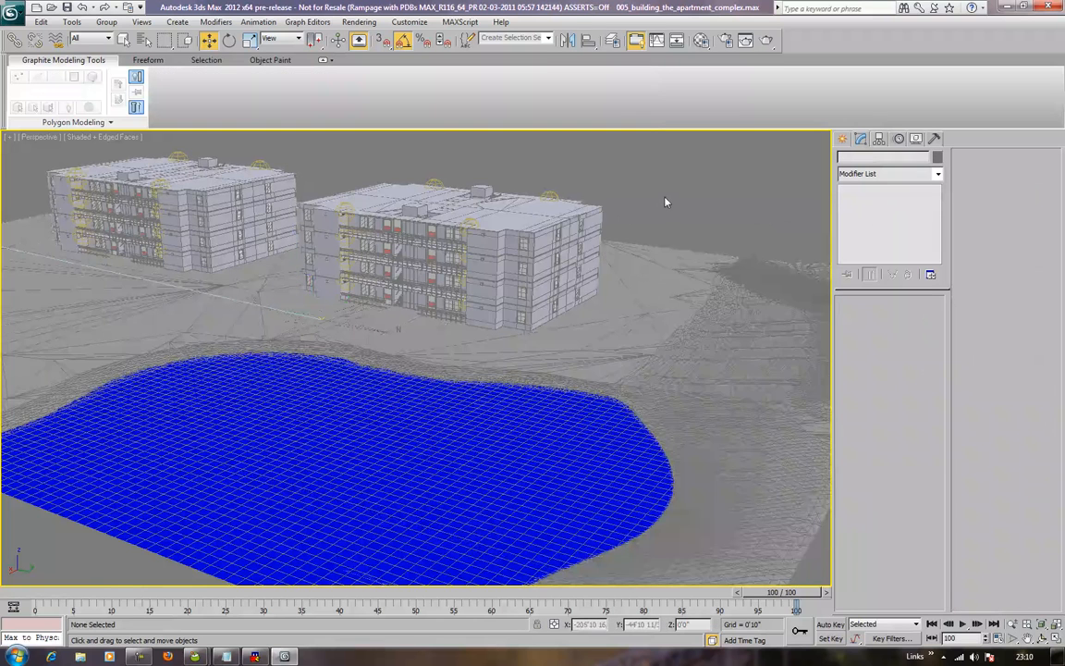
pyautogui.press('F4')
pyautogui.moveTo(423, 256); pyautogui.dragTo(530, 273, button='middle')
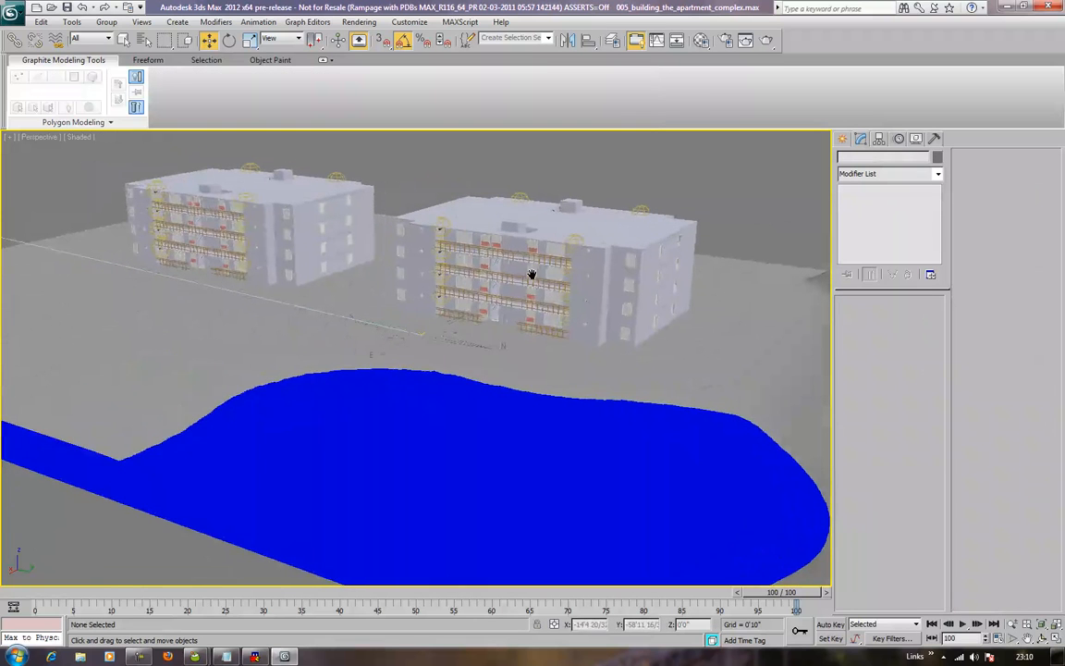
pyautogui.keyDown('alt'); pyautogui.moveTo(428, 271); pyautogui.dragTo(428, 288, button='middle'); pyautogui.keyUp('alt')
pyautogui.moveTo(315, 325); pyautogui.dragTo(444, 285, button='middle')
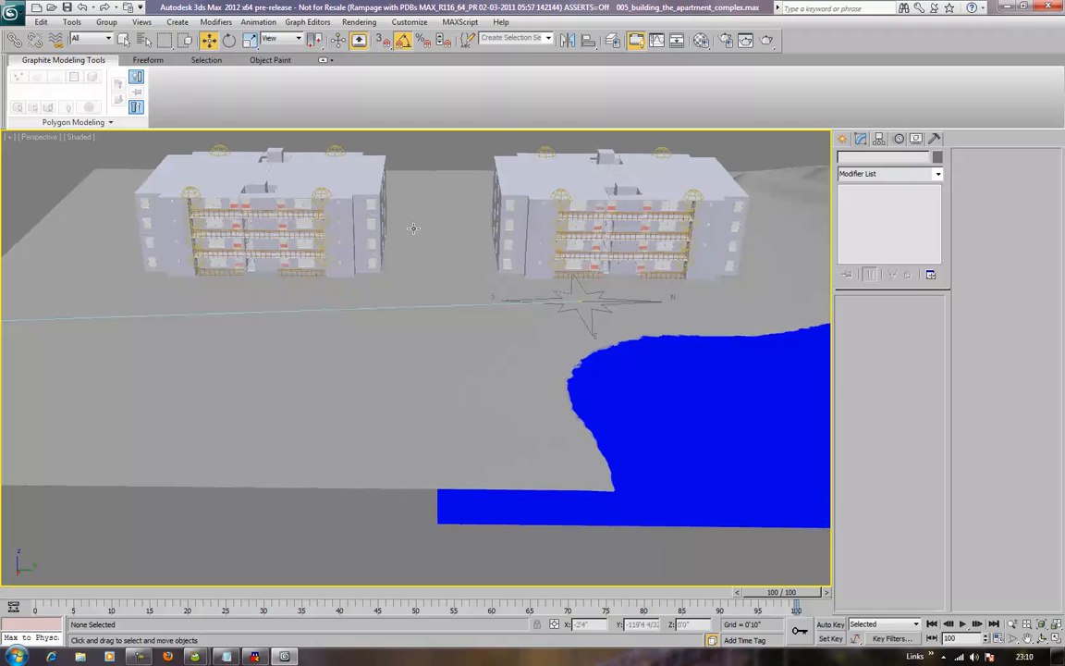
pyautogui.click(842, 140)
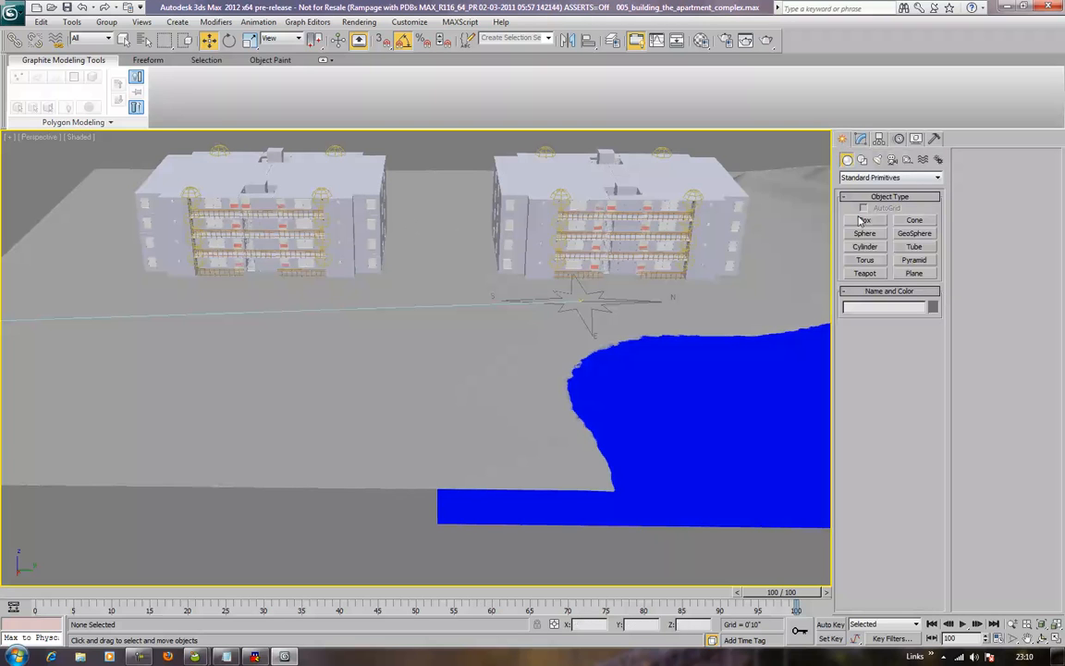
pyautogui.click(486, 374)
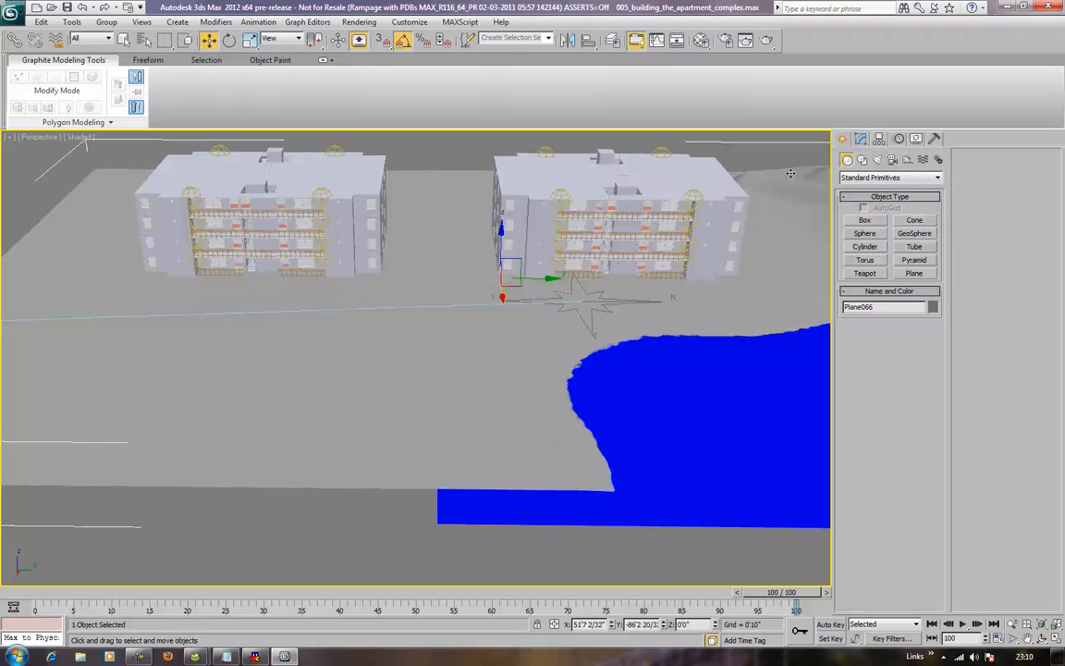
pyautogui.click(862, 139)
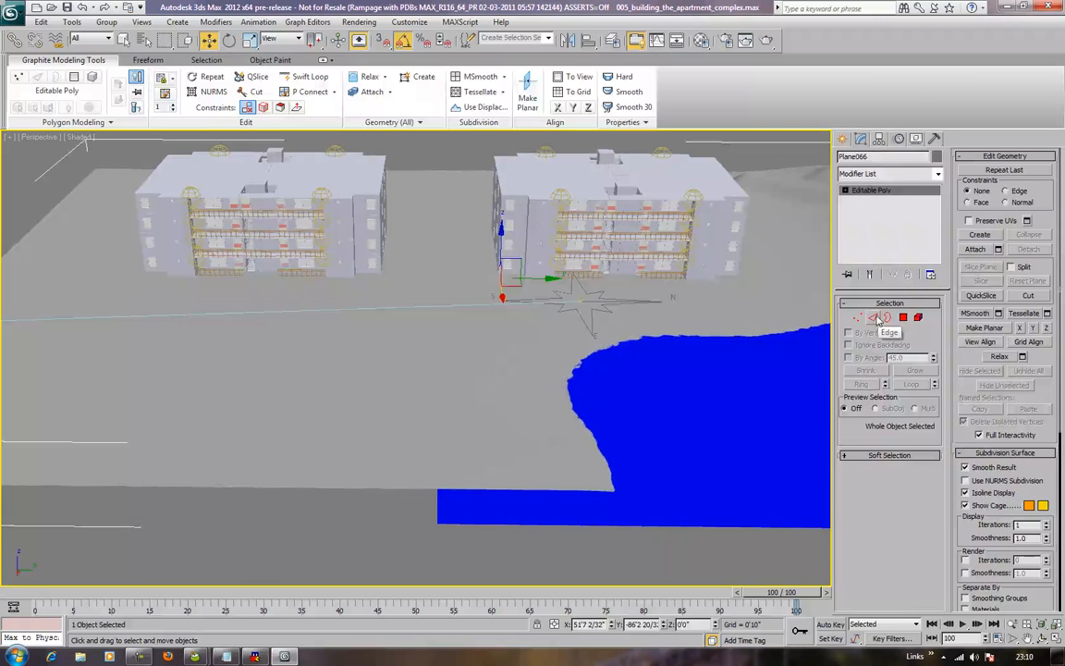
pyautogui.click(877, 319)
pyautogui.moveTo(492, 545); pyautogui.dragTo(709, 400)
pyautogui.click(328, 477)
pyautogui.scroll(-5, 453, 383)
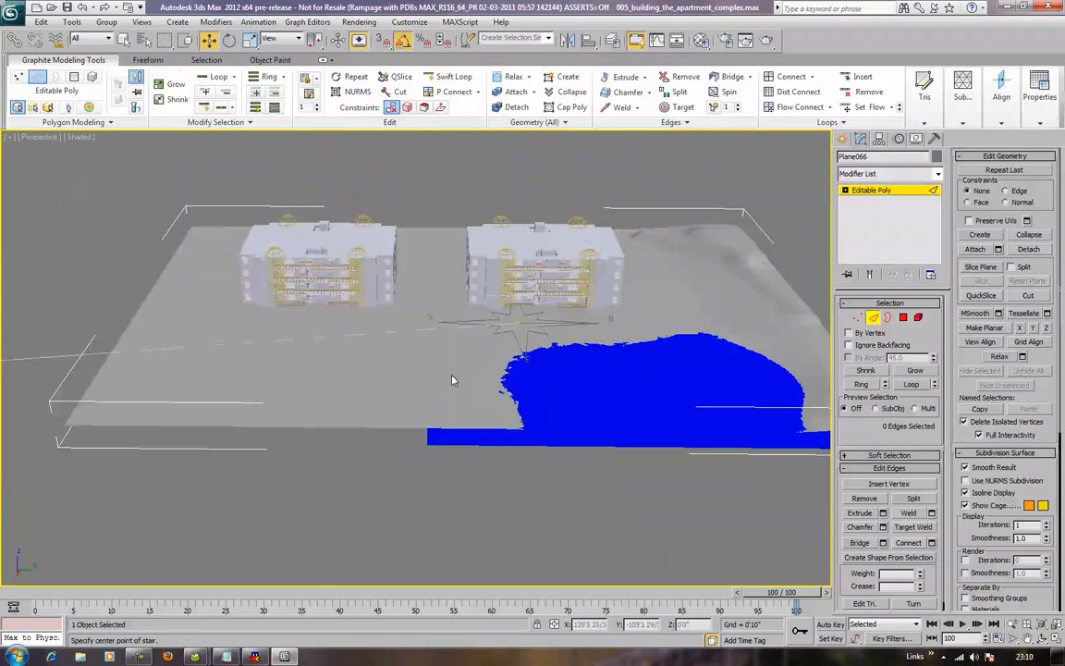
# Step: Turn edged faces back on and leave the ground's edge sub-object level
pyautogui.press('F4')
pyautogui.keyDown('alt'); pyautogui.moveTo(496, 322); pyautogui.dragTo(497, 353, button='middle'); pyautogui.keyUp('alt')
pyautogui.keyDown('alt'); pyautogui.moveTo(421, 284); pyautogui.dragTo(429, 305, button='middle'); pyautogui.keyUp('alt')
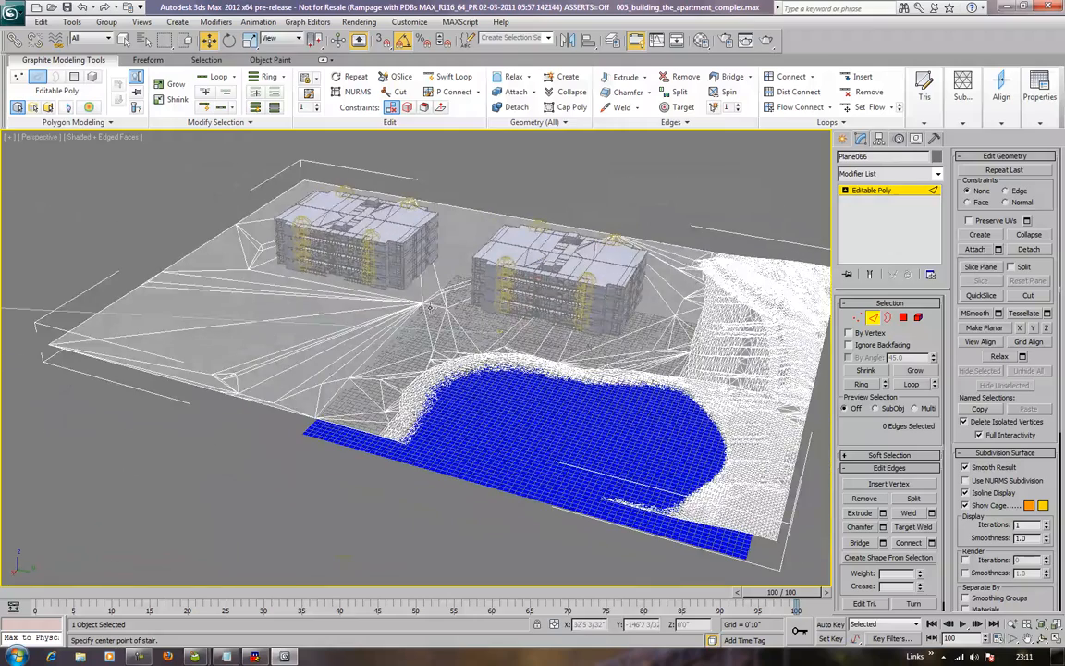
pyautogui.scroll(6, 429, 307)
pyautogui.keyDown('alt'); pyautogui.moveTo(440, 325); pyautogui.dragTo(442, 337, button='middle'); pyautogui.keyUp('alt')
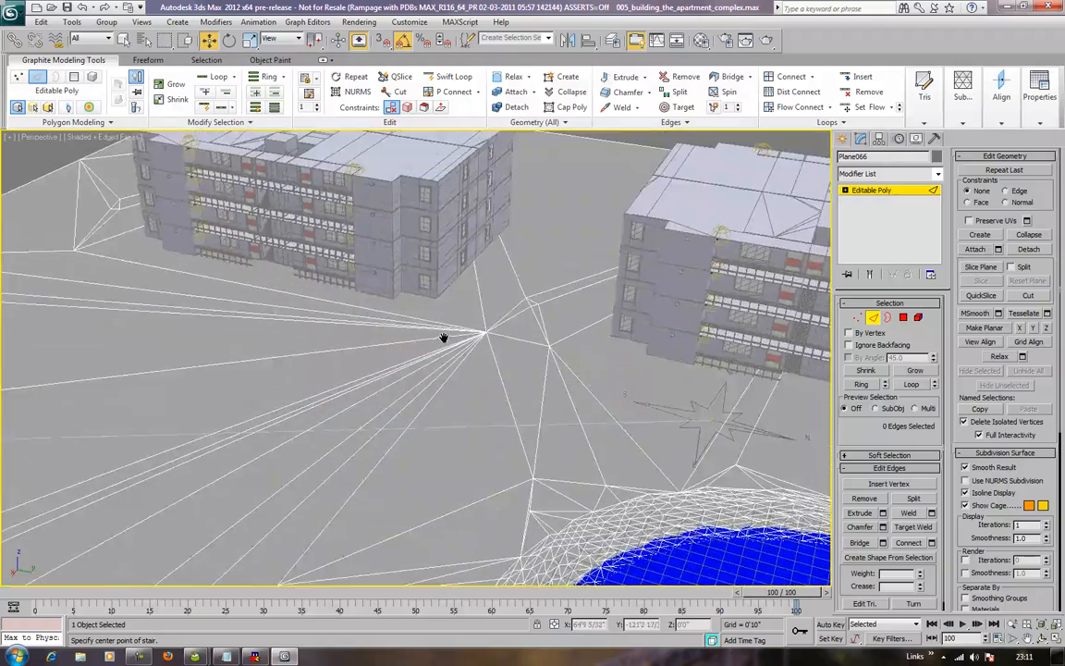
pyautogui.click(852, 191)
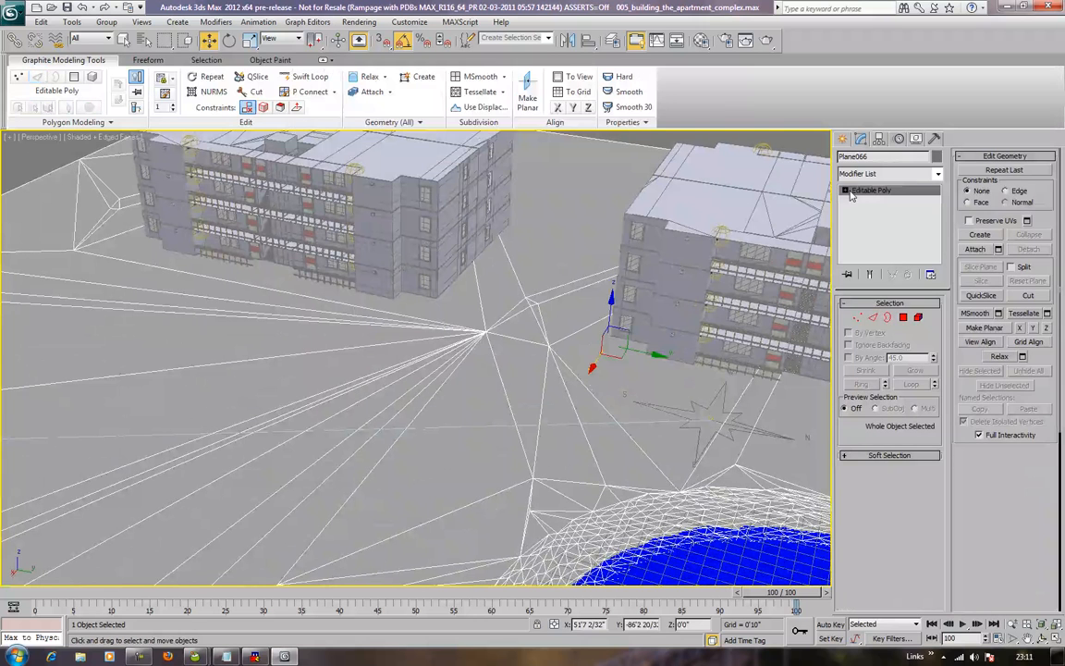
# Step: Create an AutoGrid box about 30'7" long, 52'11" wide and 4" high on the ground between the two buildings
pyautogui.click(842, 138)
pyautogui.click(866, 221)
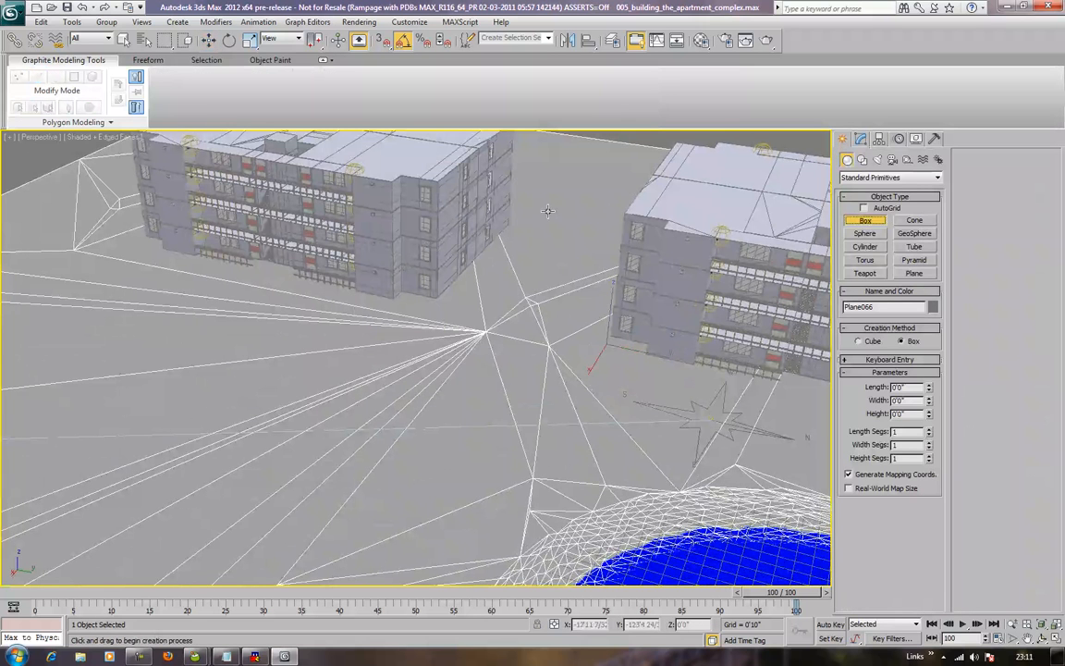
pyautogui.click(864, 208)
pyautogui.moveTo(524, 243); pyautogui.dragTo(571, 349)
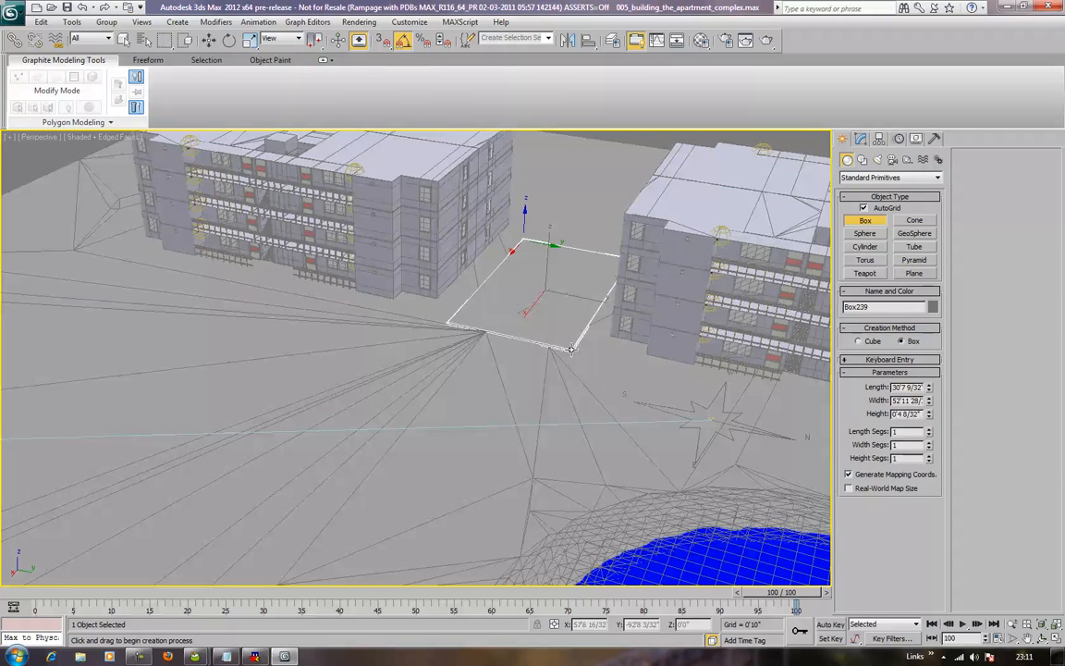
pyautogui.click(570, 349)
pyautogui.press('w')
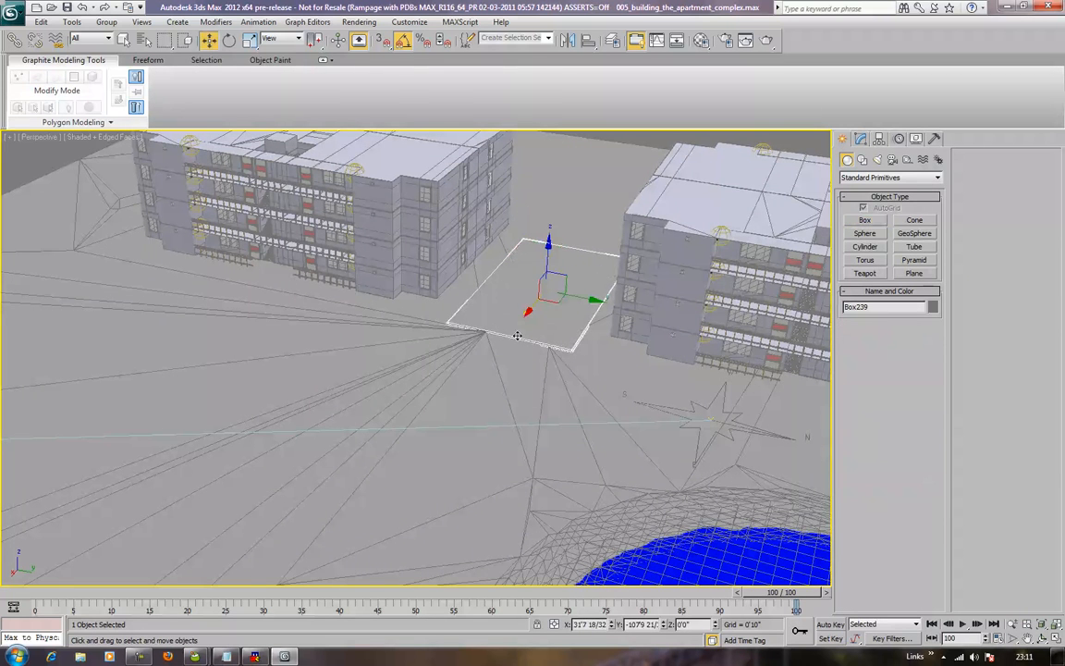
# Step: Convert the flat box between the buildings to Editable Poly
pyautogui.rightClick(618, 299)
pyautogui.moveTo(554, 417)
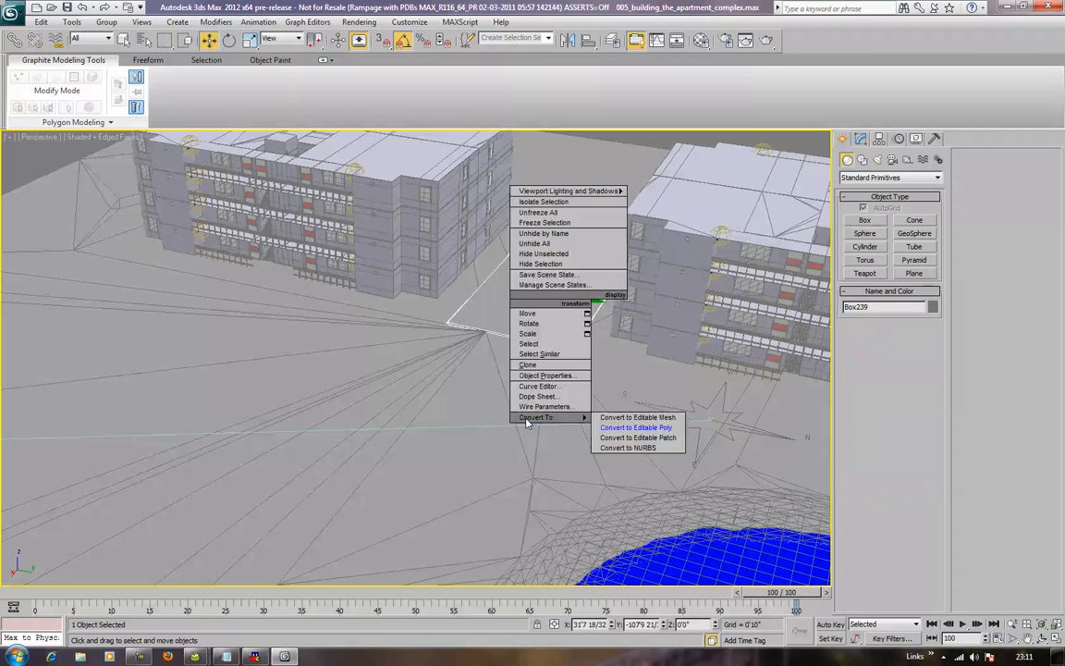
pyautogui.click(621, 428)
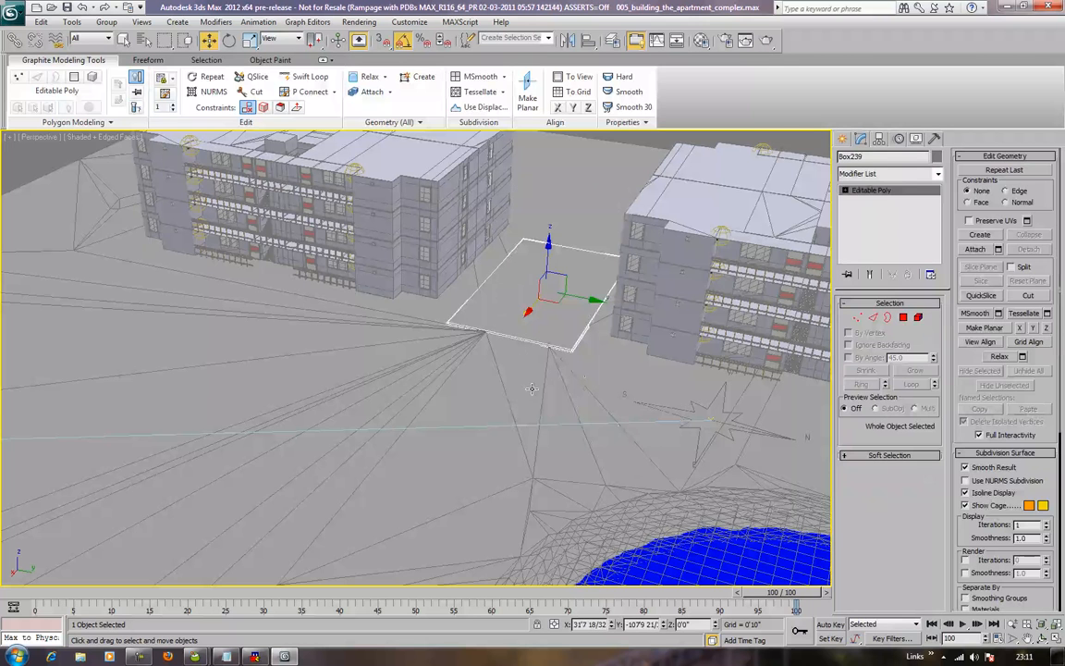
pyautogui.scroll(3, 552, 368)
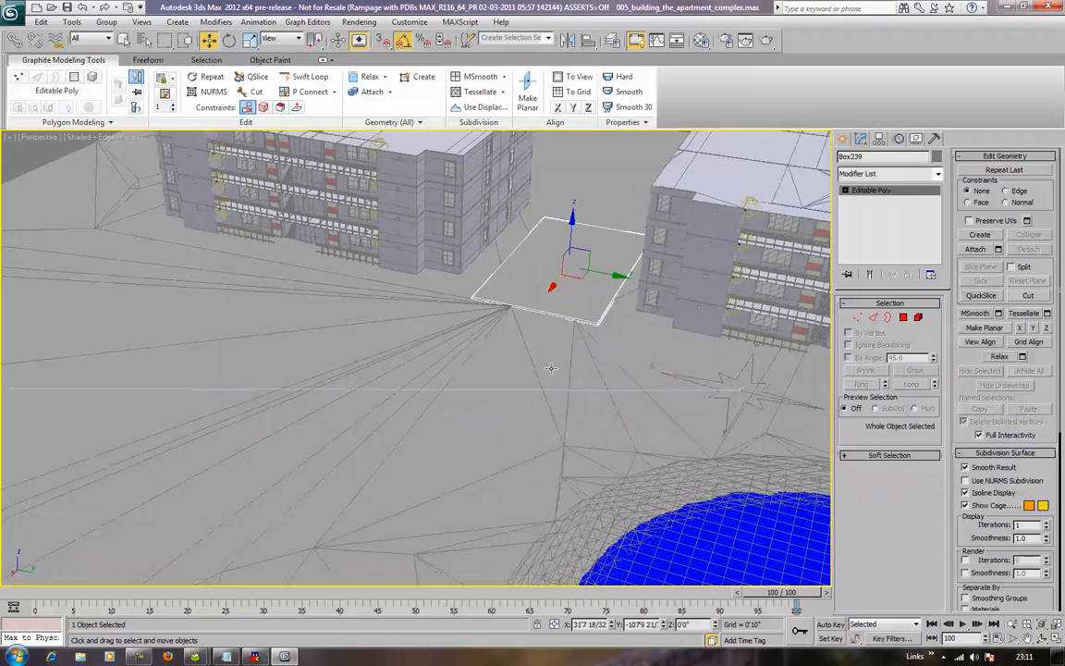
pyautogui.keyDown('alt'); pyautogui.moveTo(551, 368); pyautogui.dragTo(560, 372, button='middle'); pyautogui.keyUp('alt')
# Step: Connect the box's four front and back edges with a central loop and chamfer it into two parallel loops, forming three strips
pyautogui.click(882, 317)
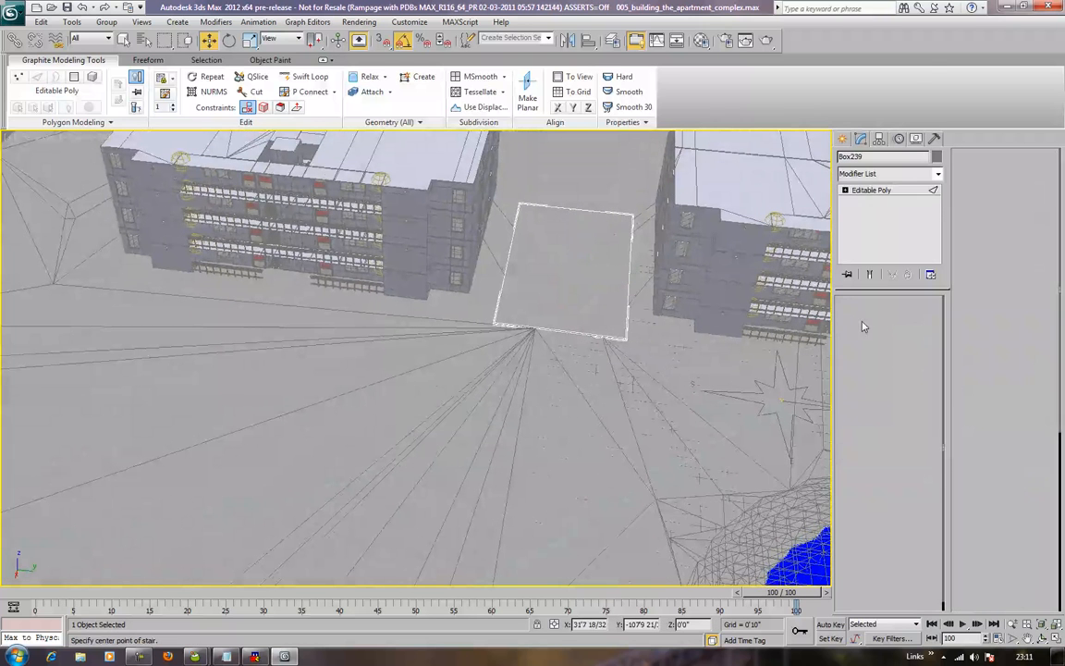
pyautogui.moveTo(570, 382); pyautogui.dragTo(572, 384)
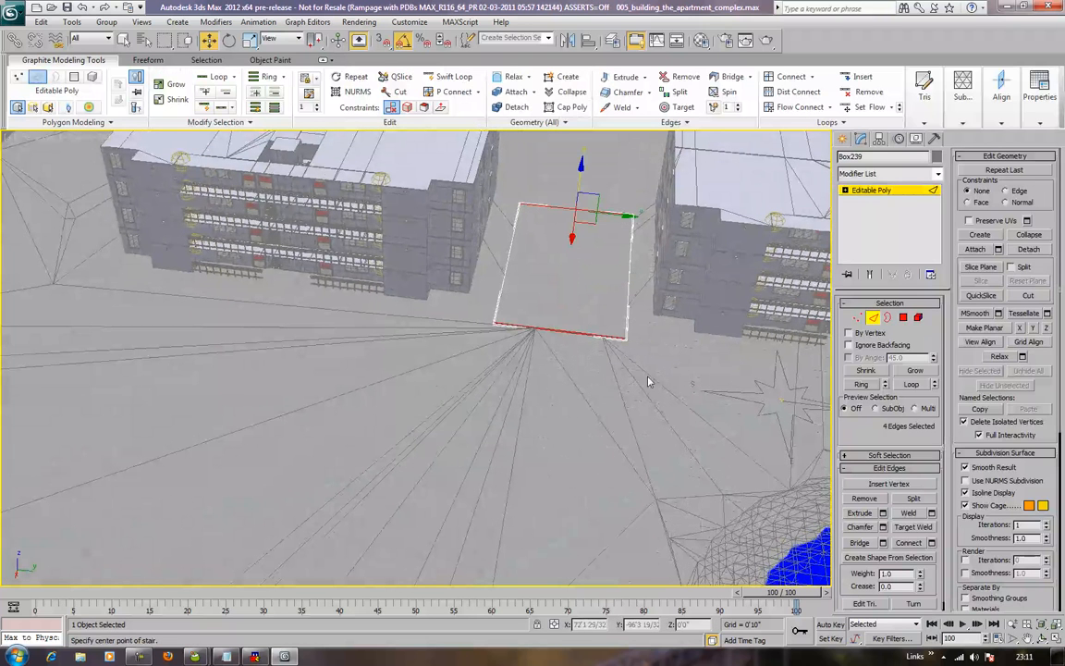
pyautogui.click(908, 542)
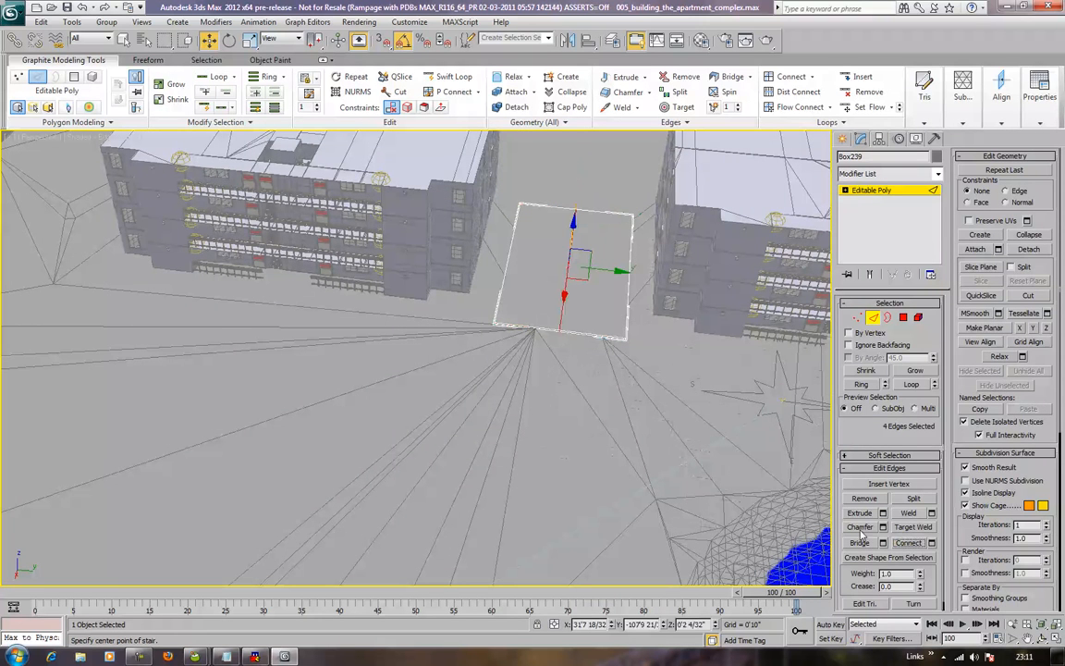
pyautogui.click(860, 527)
pyautogui.moveTo(566, 288); pyautogui.dragTo(536, 3)
pyautogui.keyDown('alt'); pyautogui.moveTo(506, 327); pyautogui.dragTo(505, 301, button='middle'); pyautogui.keyUp('alt')
pyautogui.scroll(3, 505, 309)
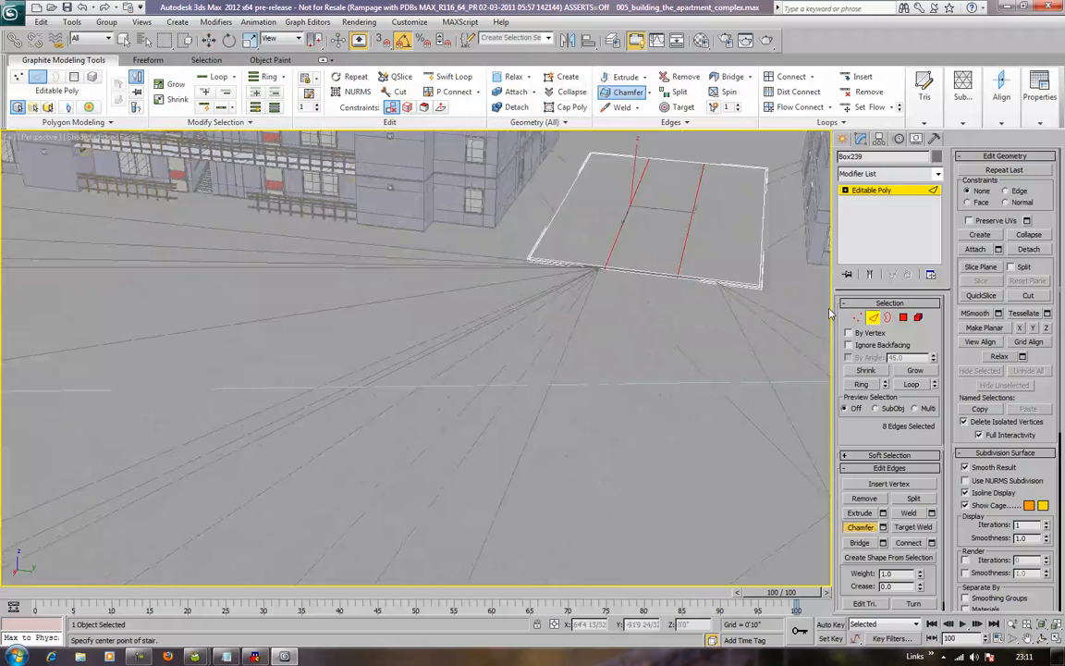
# Step: Extrude the middle polygon on the box's thin front side outward, away from the buildings
pyautogui.click(903, 317)
pyautogui.keyDown('alt'); pyautogui.moveTo(684, 316); pyautogui.dragTo(631, 317, button='middle'); pyautogui.keyUp('alt')
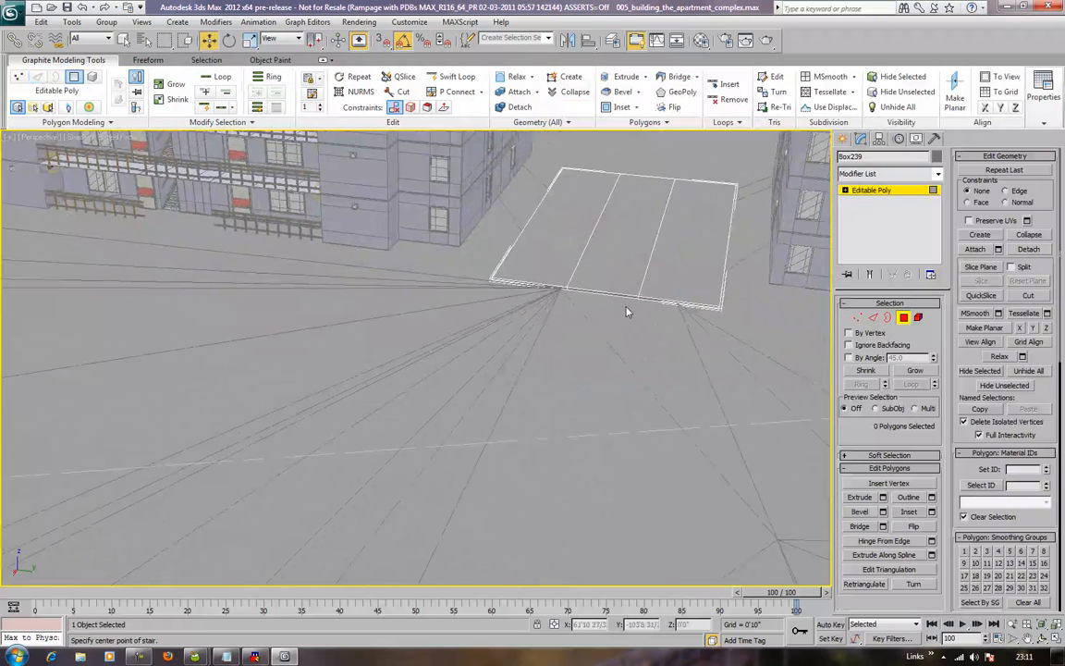
pyautogui.click(636, 301)
pyautogui.click(852, 497)
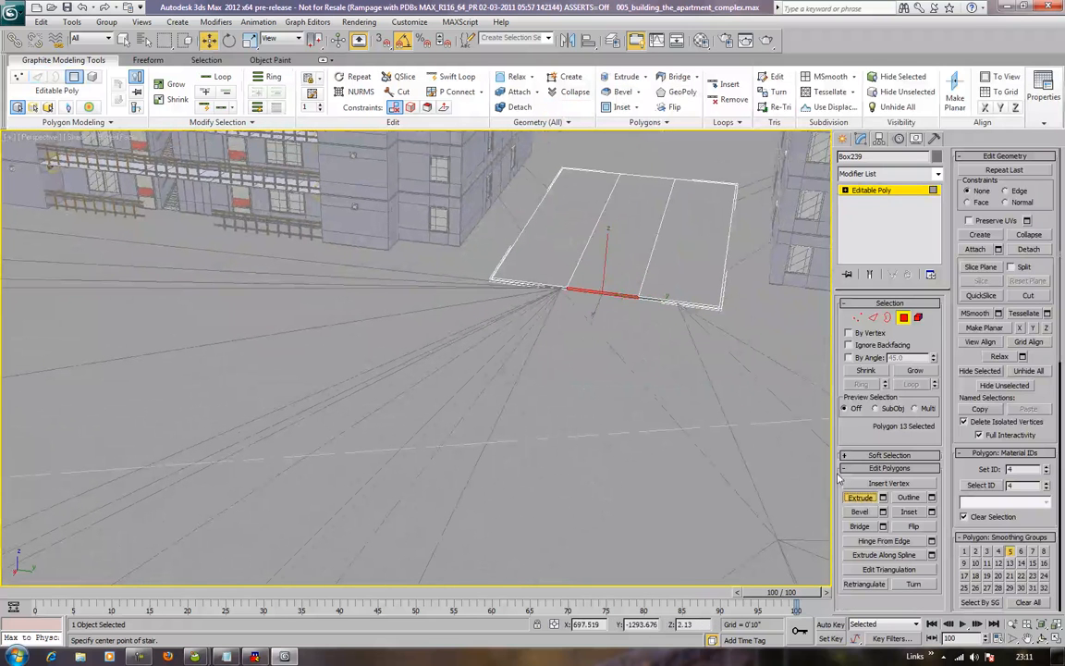
pyautogui.moveTo(603, 292); pyautogui.dragTo(592, 329)
pyautogui.rightClick(592, 328)
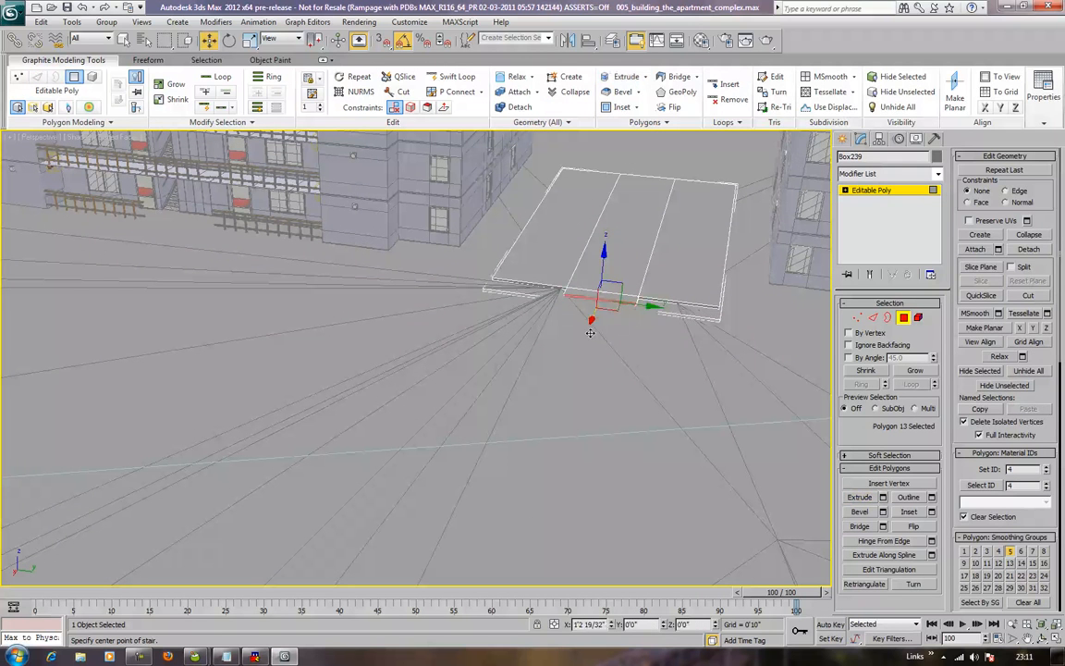
# Step: Extrude the same front polygon again and move it further outward to add another path segment
pyautogui.click(859, 497)
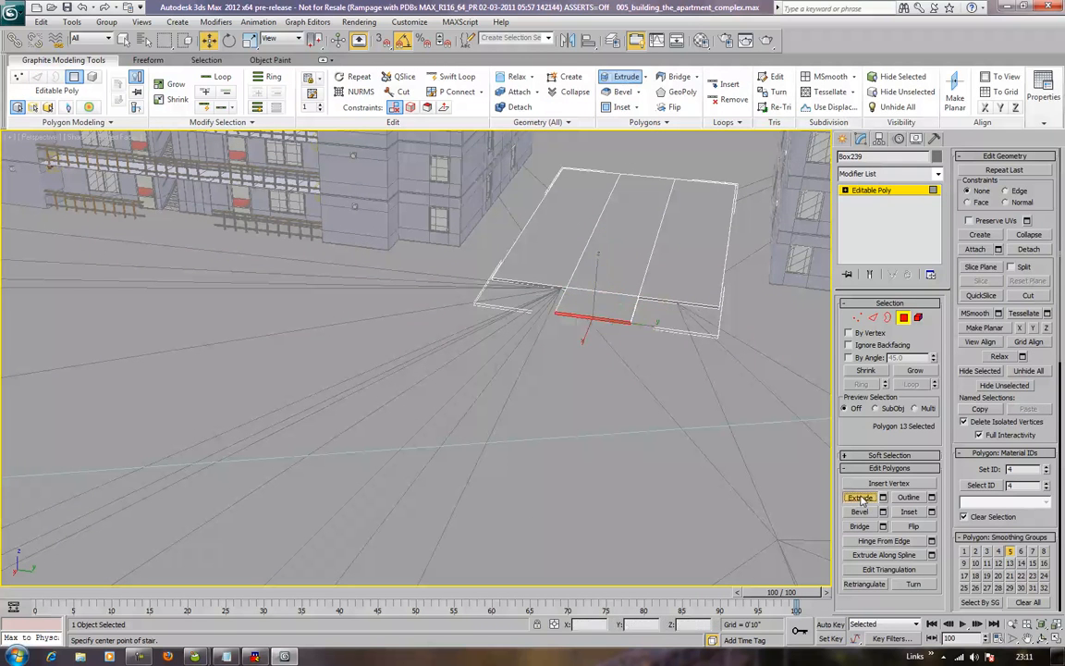
pyautogui.moveTo(585, 309); pyautogui.dragTo(605, 245)
pyautogui.rightClick(605, 245)
pyautogui.moveTo(525, 311); pyautogui.dragTo(480, 382)
# Step: Extrude the outer path segment's side polygon by 1'2 1/32" and move it far outward along the front of the adjacent building
pyautogui.keyDown('alt'); pyautogui.moveTo(471, 380); pyautogui.dragTo(465, 422, button='middle'); pyautogui.keyUp('alt')
pyautogui.moveTo(515, 373); pyautogui.dragTo(532, 354, button='middle')
pyautogui.moveTo(520, 398); pyautogui.dragTo(558, 365, button='middle')
pyautogui.click(538, 356)
pyautogui.scroll(-3, 558, 365)
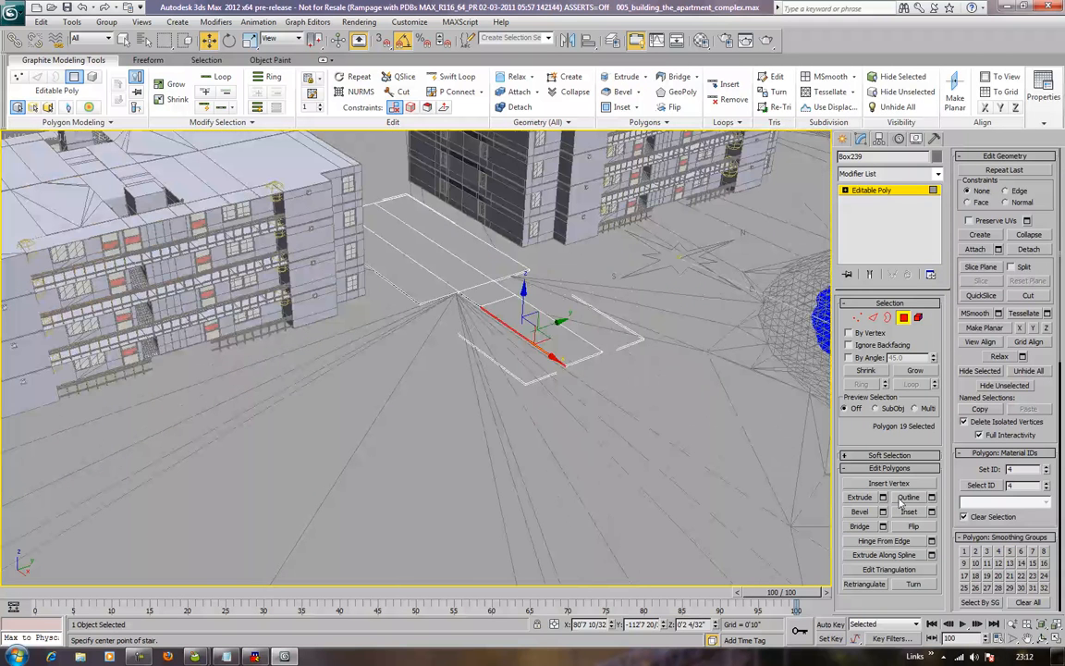
pyautogui.click(883, 498)
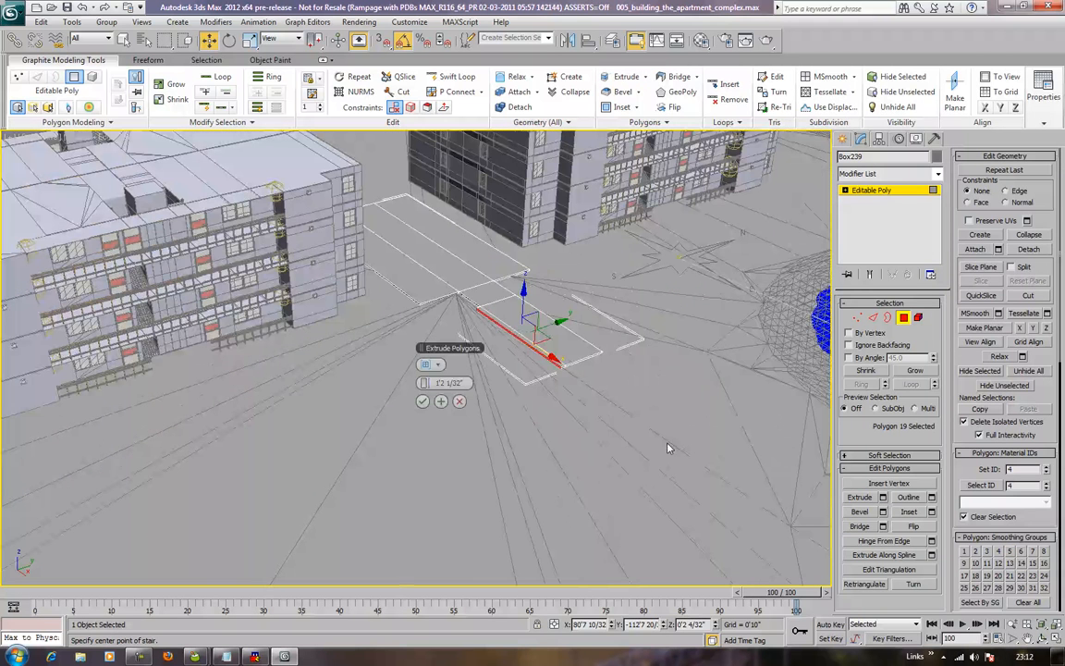
pyautogui.click(422, 401)
pyautogui.moveTo(546, 328); pyautogui.dragTo(11, 490)
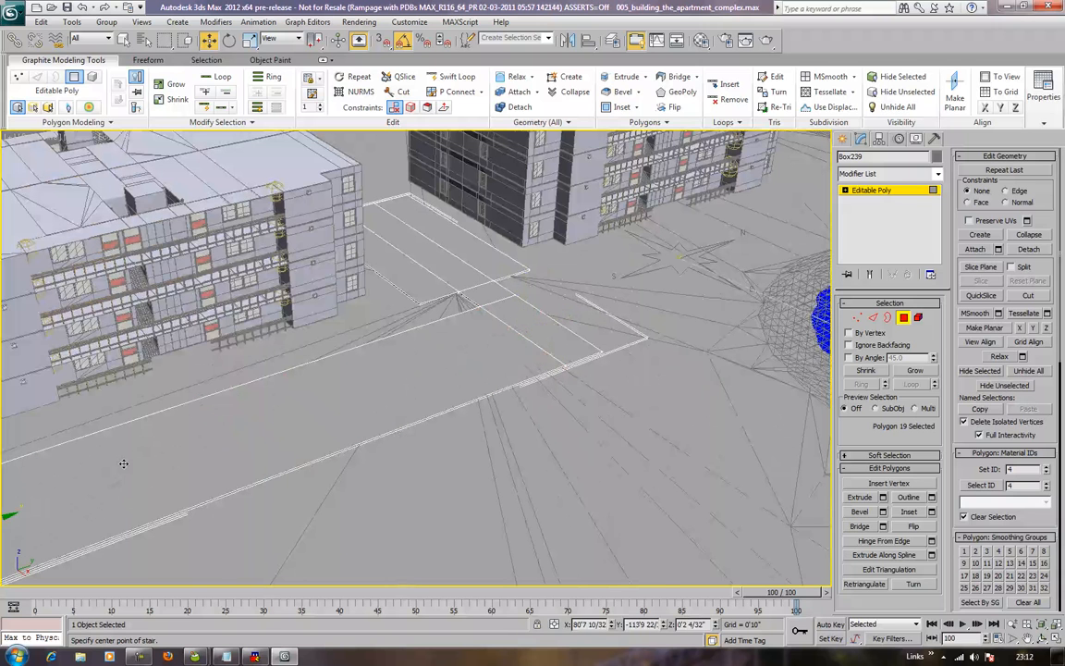
# Step: Select the ring of crosswise edges on the long path segment and connect them with a central lengthwise loop
pyautogui.keyDown('alt'); pyautogui.moveTo(476, 370); pyautogui.dragTo(388, 443, button='middle'); pyautogui.keyUp('alt')
pyautogui.moveTo(384, 509); pyautogui.dragTo(324, 279, button='middle')
pyautogui.keyDown('alt'); pyautogui.moveTo(392, 300); pyautogui.dragTo(340, 309, button='middle'); pyautogui.keyUp('alt')
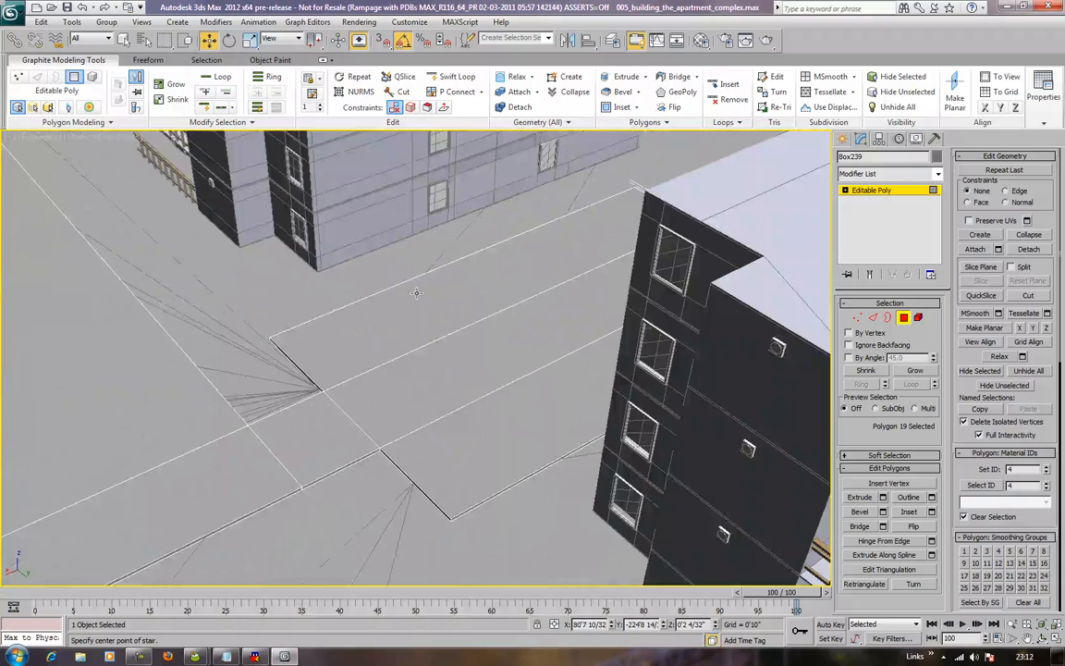
pyautogui.keyDown('alt'); pyautogui.moveTo(415, 293); pyautogui.dragTo(453, 293, button='middle'); pyautogui.keyUp('alt')
pyautogui.scroll(-5, 453, 293)
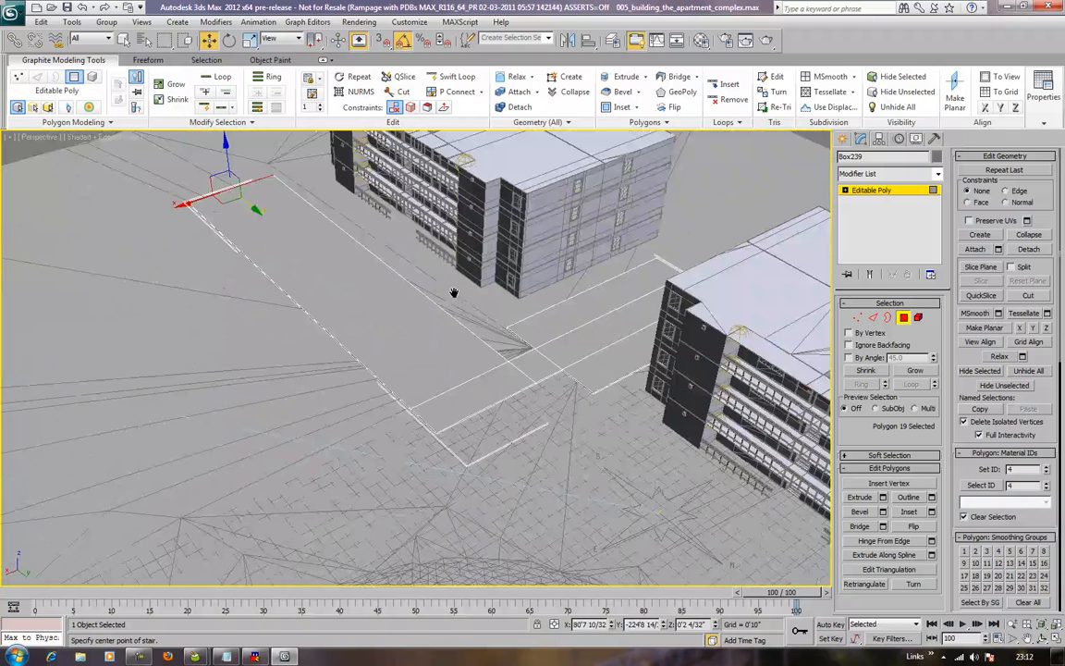
pyautogui.click(873, 318)
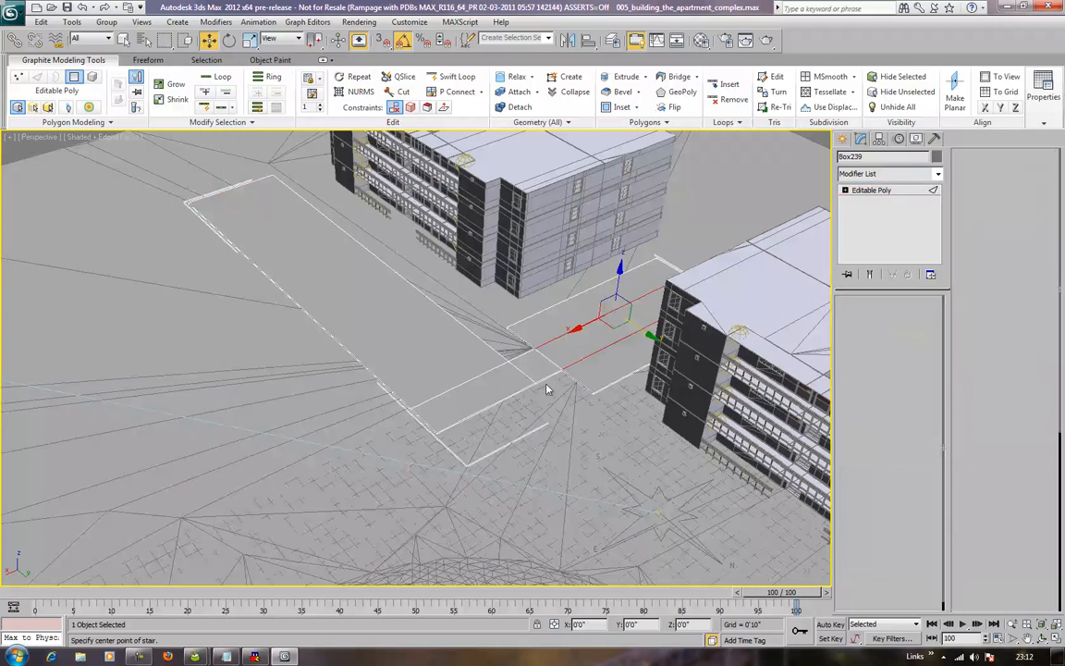
pyautogui.click(215, 191)
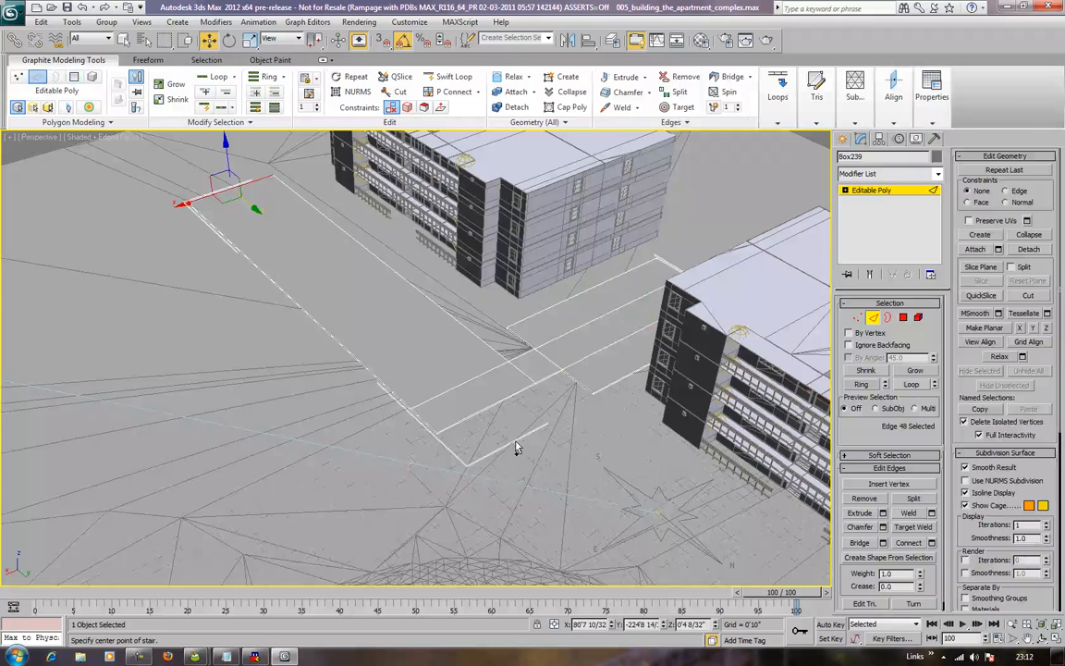
pyautogui.moveTo(508, 452); pyautogui.dragTo(467, 398, button='middle')
pyautogui.scroll(5, 434, 355)
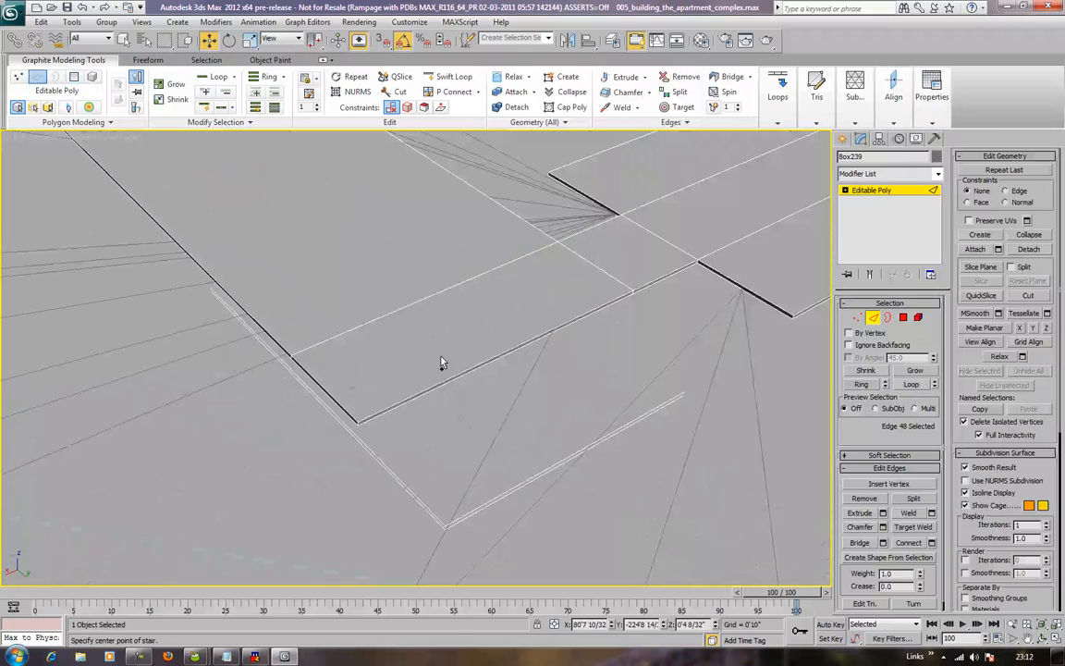
pyautogui.keyDown('ctrl'); pyautogui.click(454, 376); pyautogui.keyUp('ctrl')
pyautogui.click(904, 543)
pyautogui.hotkey('ctrl', 'z')
pyautogui.keyDown('ctrl'); pyautogui.click(447, 379); pyautogui.keyUp('ctrl')
pyautogui.moveTo(329, 327); pyautogui.dragTo(357, 336, button='middle')
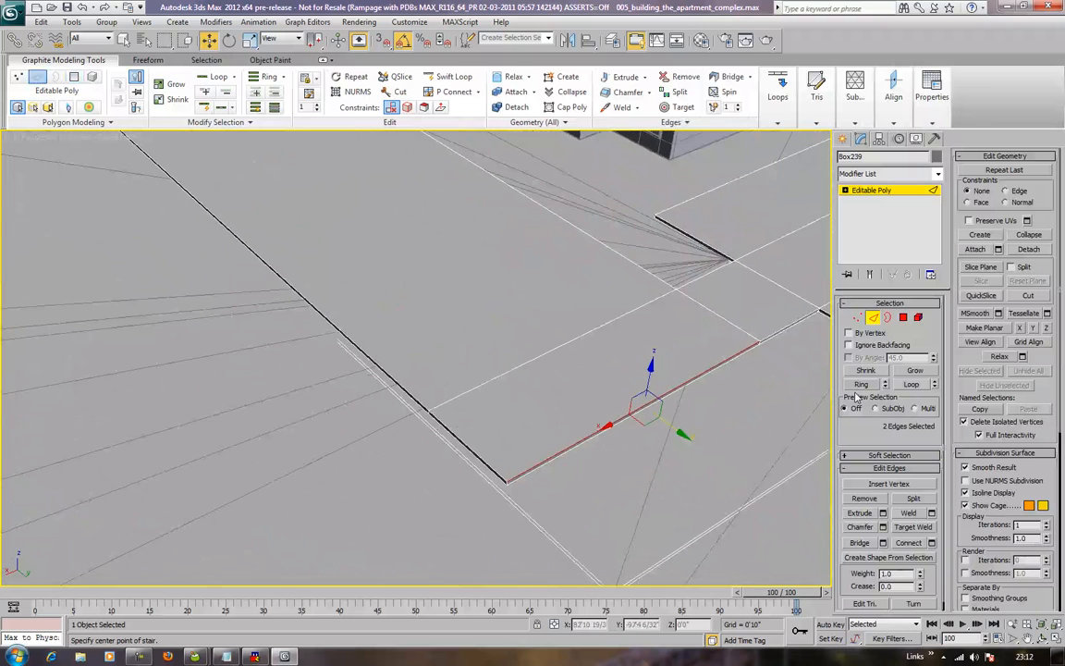
pyautogui.click(859, 384)
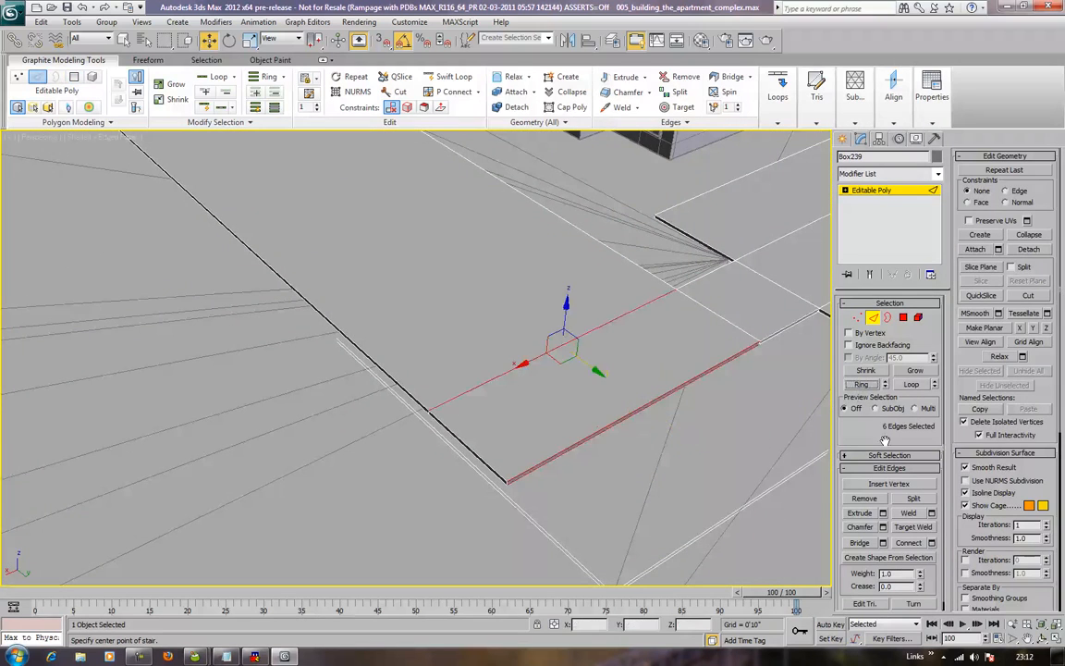
pyautogui.click(907, 543)
# Step: Chamfer the central loop into two parallel loops close to the path segment's long sides, leaving narrow border strips
pyautogui.moveTo(552, 271); pyautogui.dragTo(576, 341, button='middle')
pyautogui.click(860, 527)
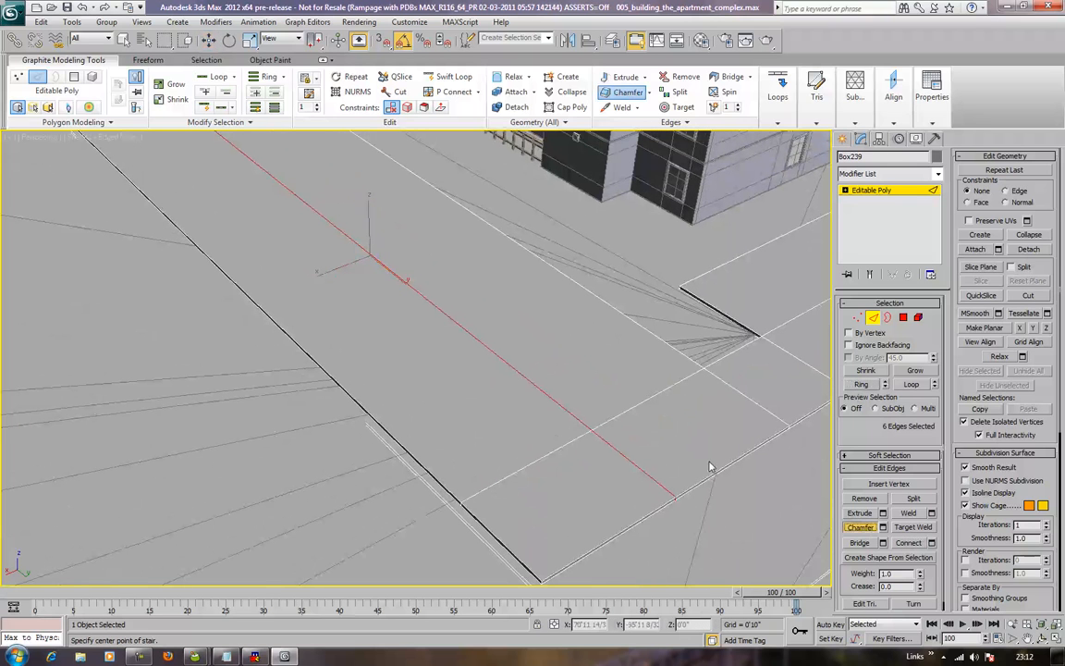
pyautogui.moveTo(504, 360); pyautogui.dragTo(754, 3)
pyautogui.moveTo(1003, 4); pyautogui.dragTo(1063, 6)
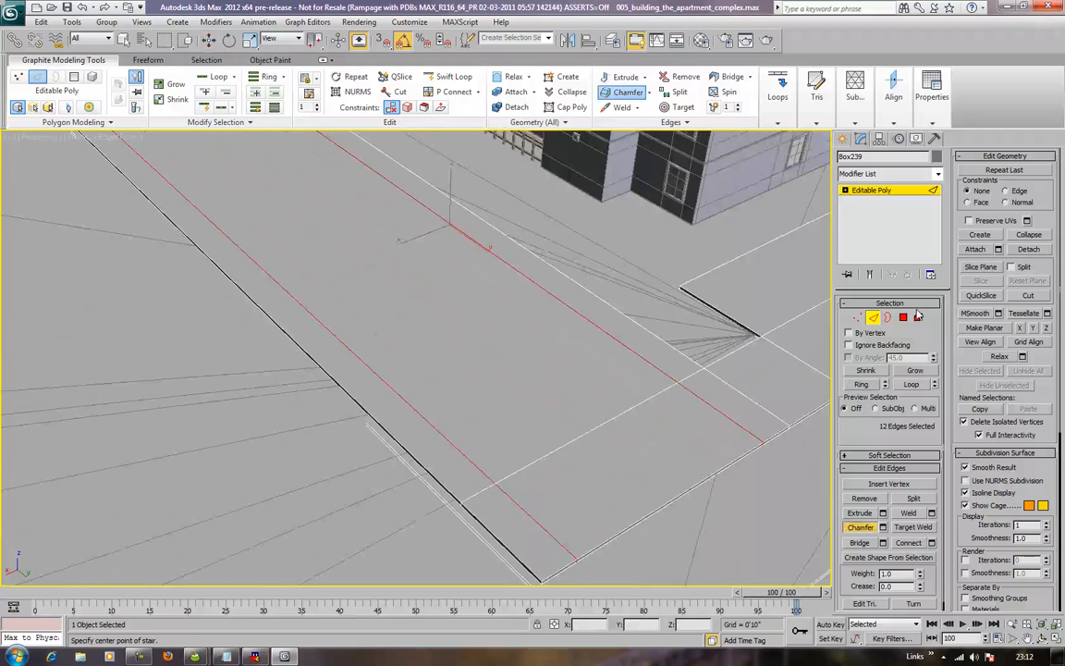
pyautogui.moveTo(705, 413); pyautogui.dragTo(732, 413, button='middle')
pyautogui.scroll(-5, 693, 401)
pyautogui.moveTo(608, 401); pyautogui.dragTo(668, 378, button='middle')
pyautogui.scroll(5, 669, 377)
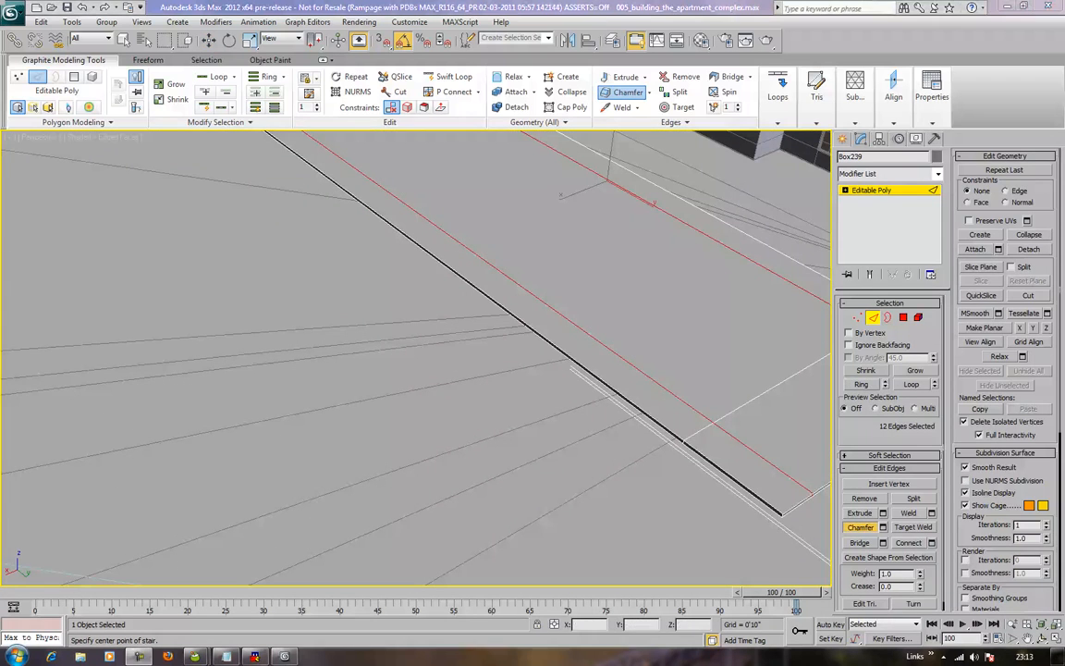
pyautogui.moveTo(513, 407); pyautogui.dragTo(437, 411, button='middle')
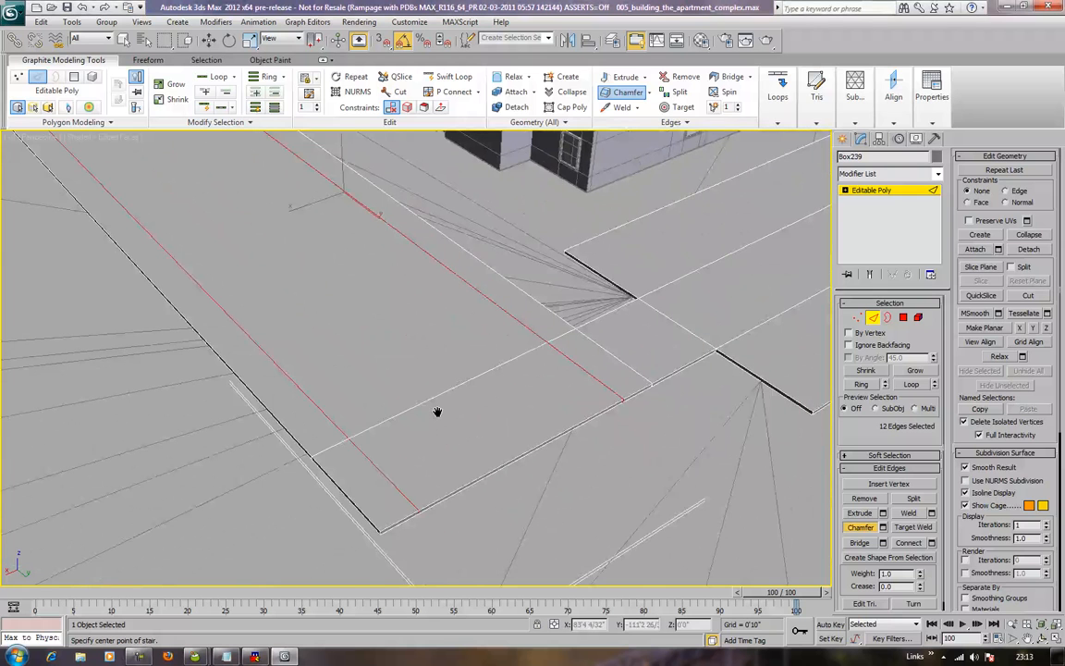
pyautogui.scroll(-5, 437, 411)
pyautogui.scroll(5, 400, 374)
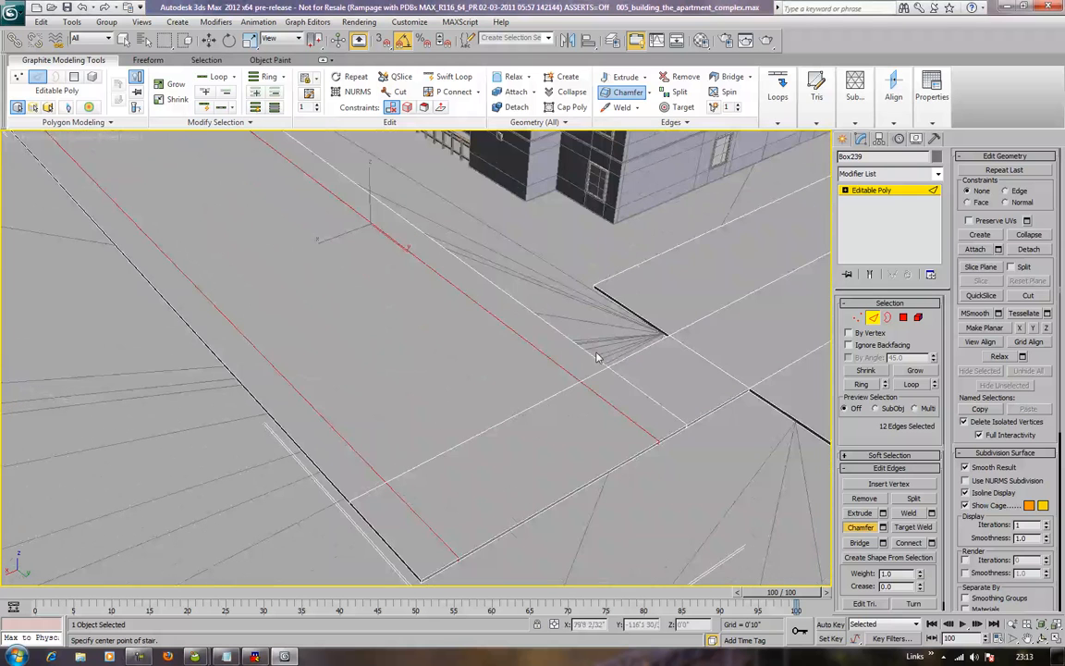
# Step: Extrude the narrow border polygons along both long sides of the path slightly upward as curbs, leaving the junction opening flat
pyautogui.click(903, 318)
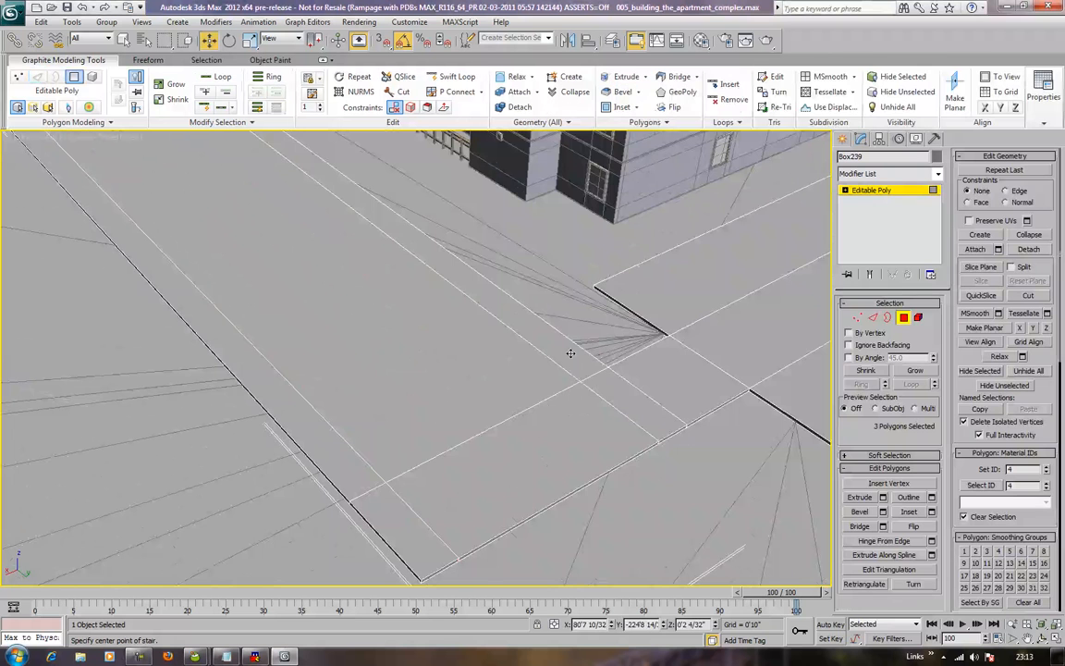
pyautogui.click(475, 300)
pyautogui.moveTo(514, 318); pyautogui.dragTo(630, 428, button='middle')
pyautogui.moveTo(373, 472); pyautogui.dragTo(515, 431, button='middle')
pyautogui.keyDown('ctrl'); pyautogui.click(620, 295); pyautogui.keyUp('ctrl')
pyautogui.keyDown('ctrl'); pyautogui.click(515, 431); pyautogui.keyUp('ctrl')
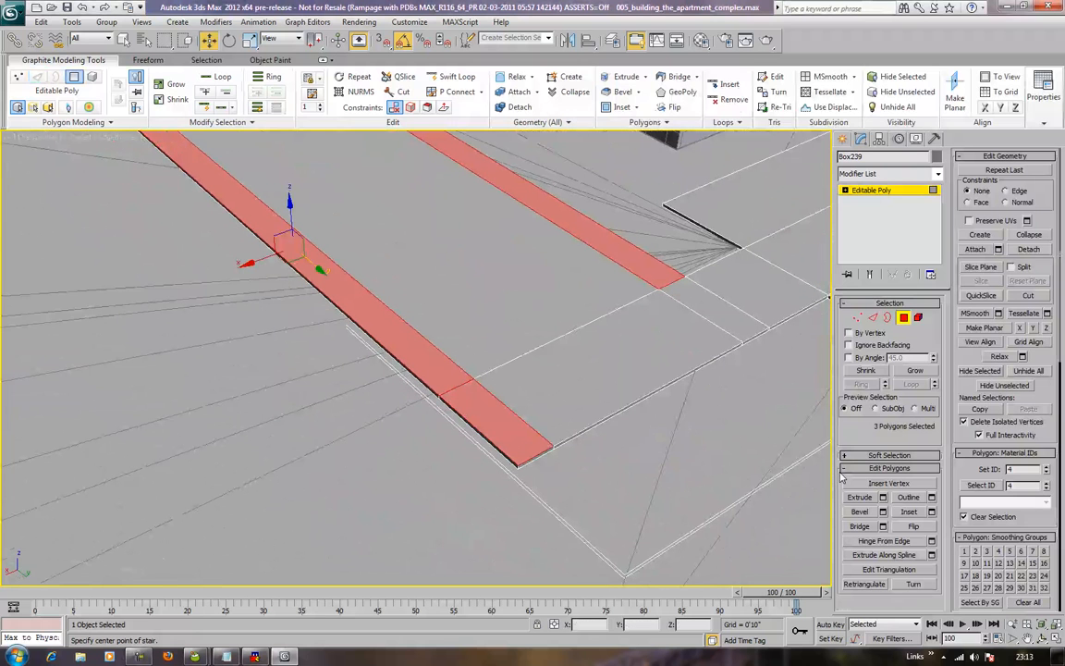
pyautogui.click(859, 498)
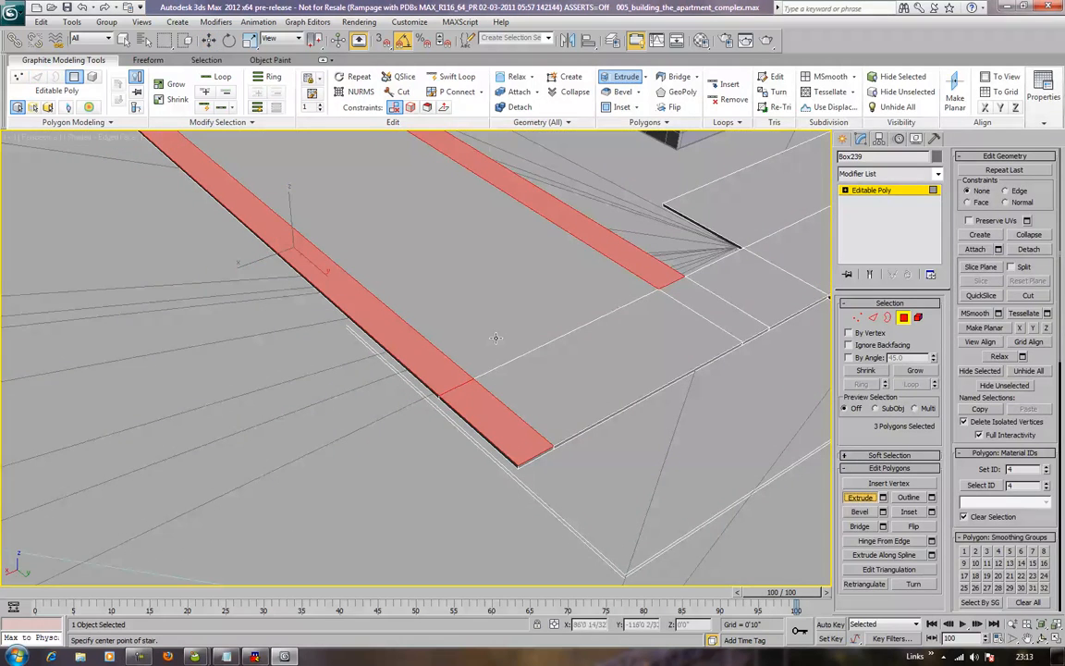
pyautogui.moveTo(421, 347); pyautogui.dragTo(425, 326)
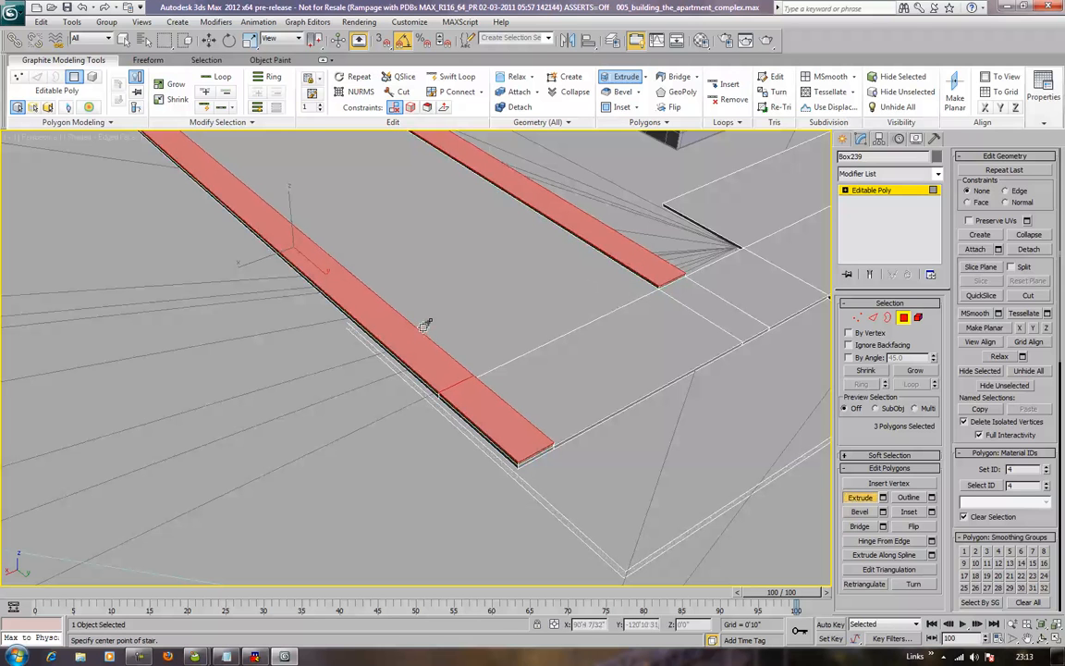
pyautogui.click(906, 317)
# Step: Lower the whole path object slightly into the ground, to a Z position of about -0'7"
pyautogui.moveTo(641, 347); pyautogui.dragTo(651, 353, button='middle')
pyautogui.scroll(-6, 641, 359)
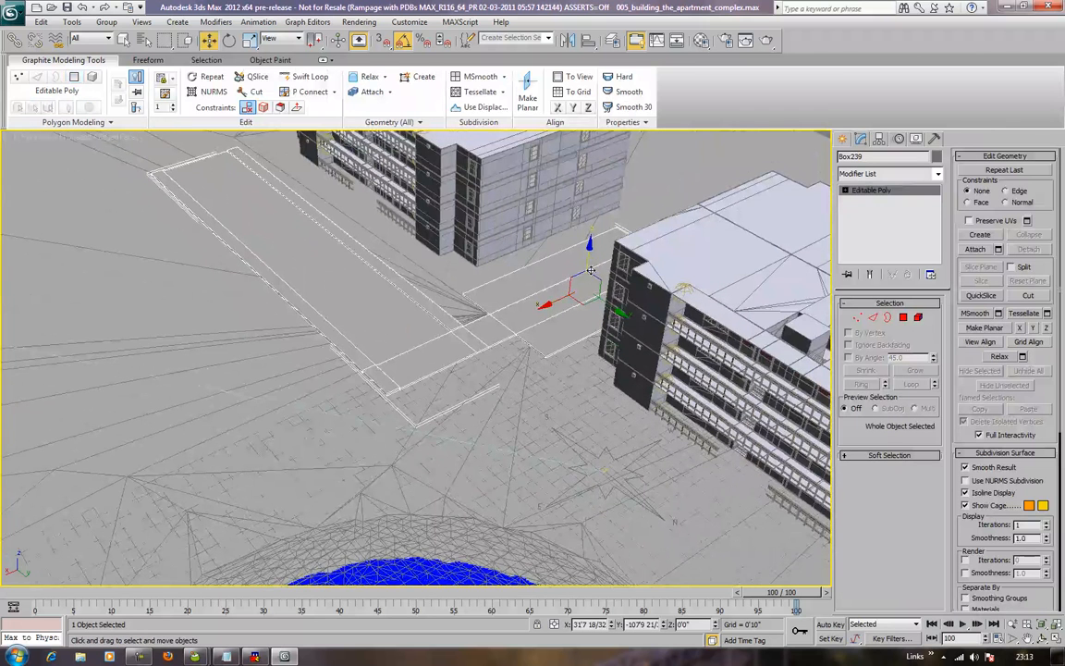
pyautogui.moveTo(589, 253); pyautogui.dragTo(589, 256)
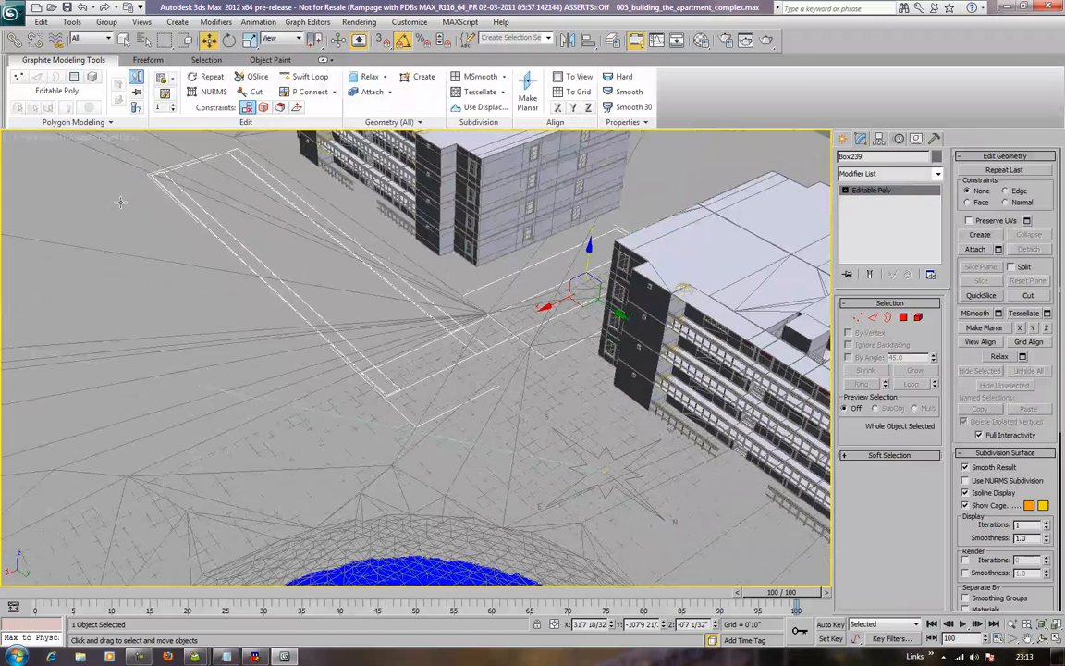
# Step: Isolate the path and the terrain together so the buildings and lake are hidden, and clear the selection
pyautogui.scroll(-5, 468, 276)
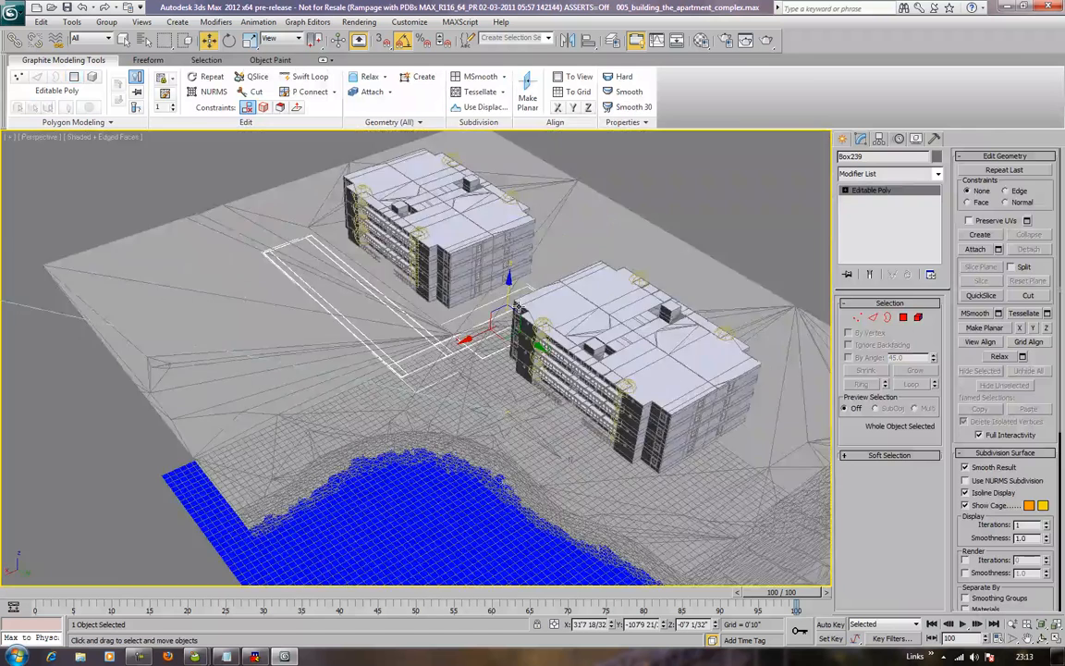
pyautogui.moveTo(213, 247); pyautogui.dragTo(287, 274)
pyautogui.rightClick(287, 274)
pyautogui.moveTo(335, 391)
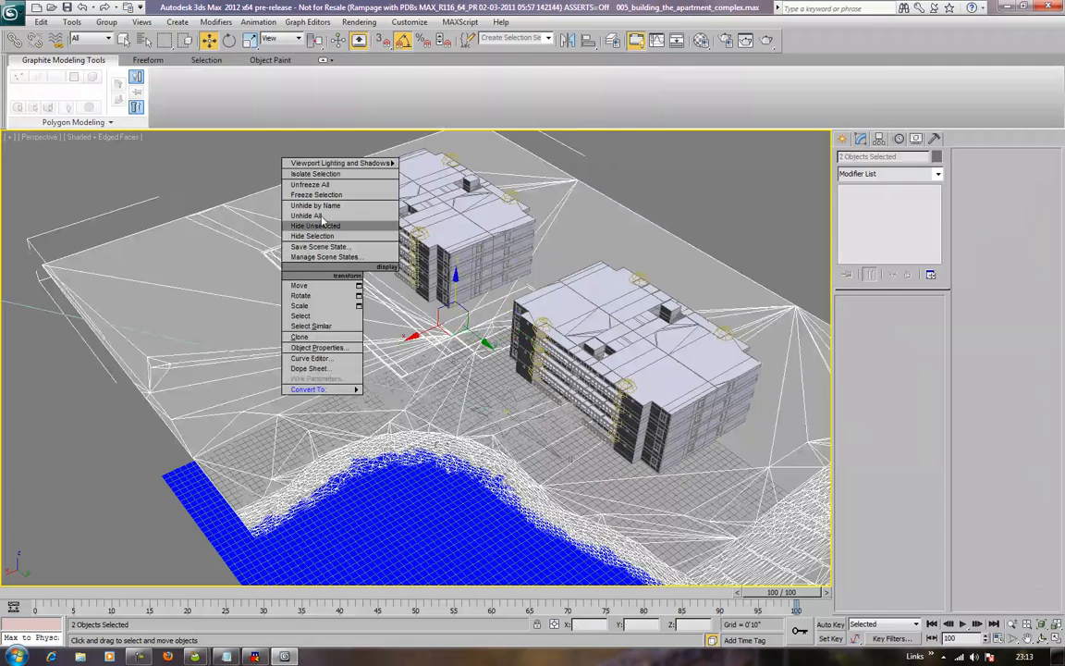
pyautogui.click(297, 174)
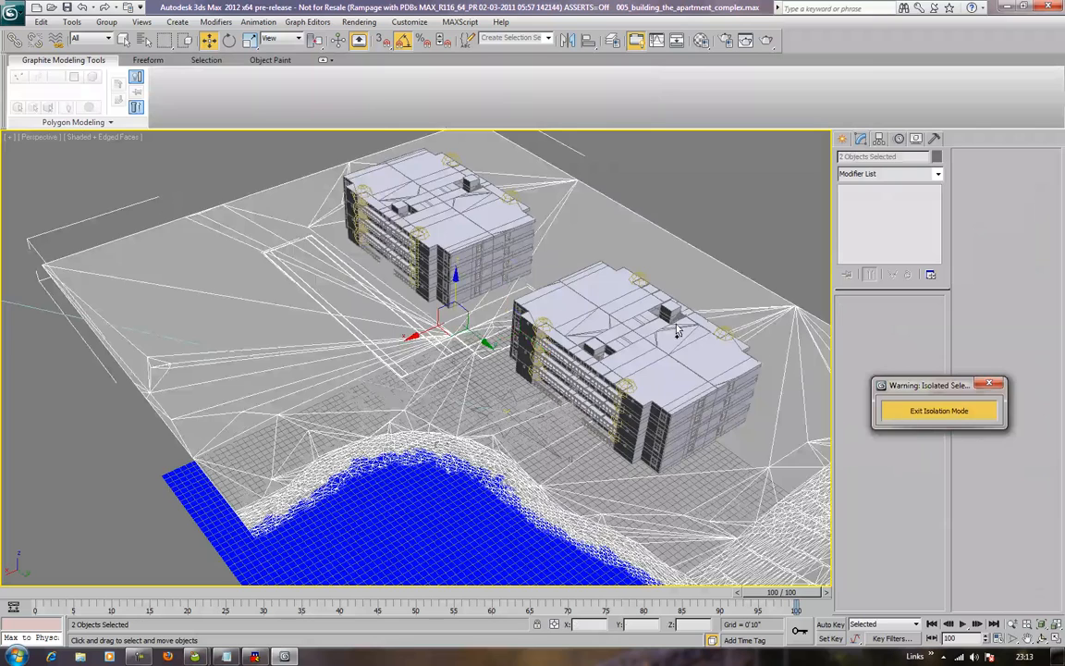
pyautogui.click(705, 257)
# Step: Delete the large flat terrain polygons around the path, keeping the dense uneven ground, and deselect the terrain
pyautogui.keyDown('alt'); pyautogui.moveTo(412, 407); pyautogui.dragTo(506, 454, button='middle'); pyautogui.keyUp('alt')
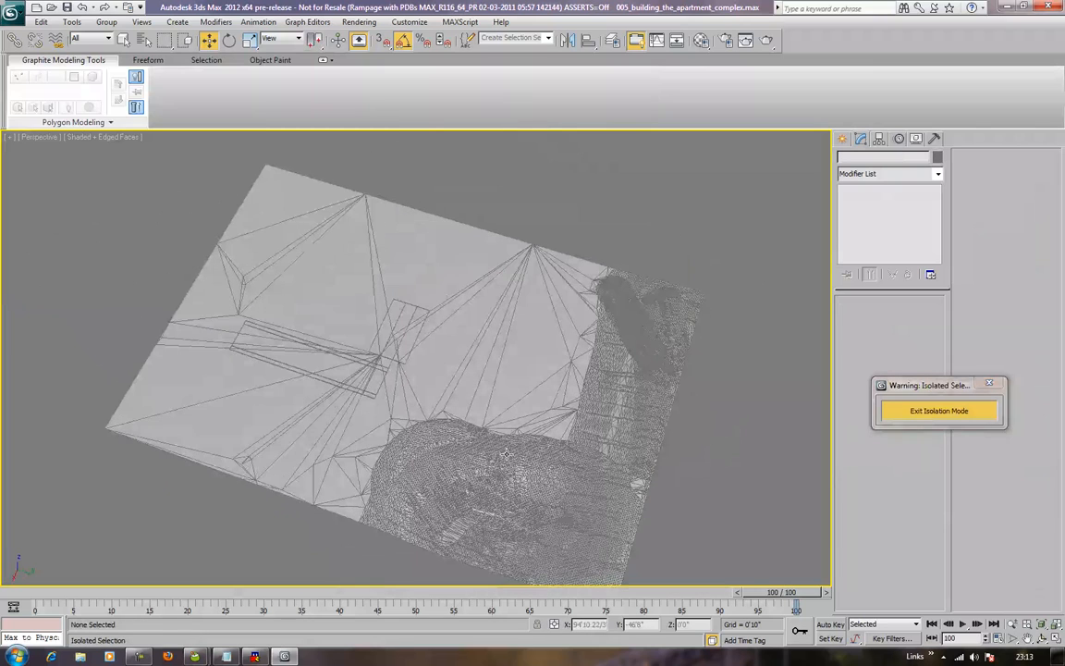
pyautogui.keyDown('alt'); pyautogui.moveTo(435, 422); pyautogui.dragTo(443, 435, button='middle'); pyautogui.keyUp('alt')
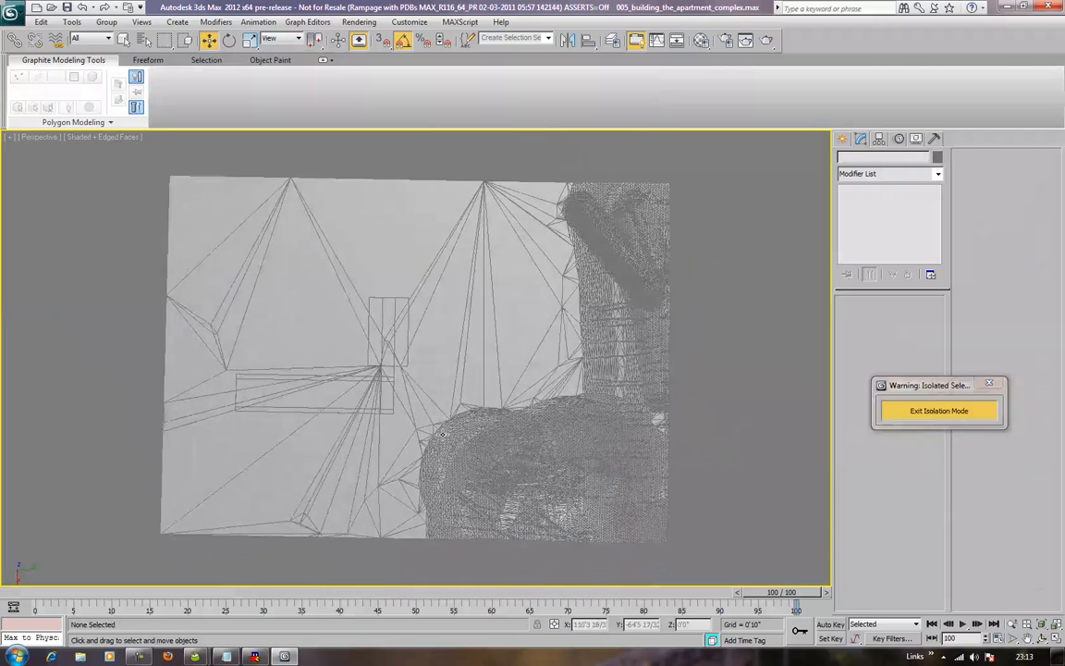
pyautogui.scroll(4, 441, 433)
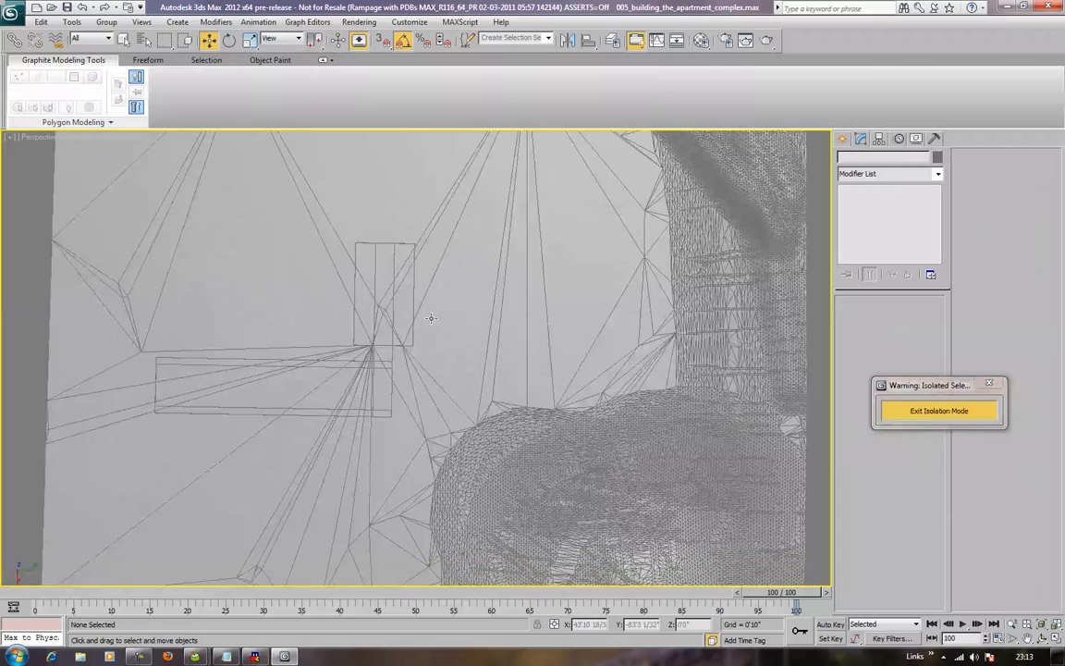
pyautogui.click(431, 318)
pyautogui.press('z')
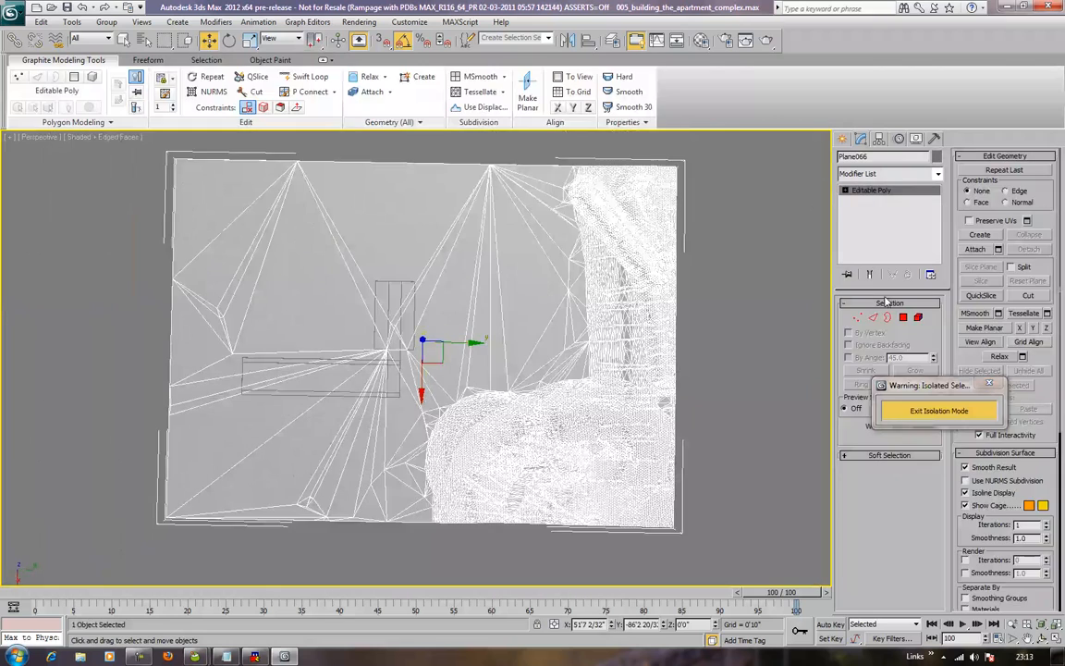
pyautogui.press('4')
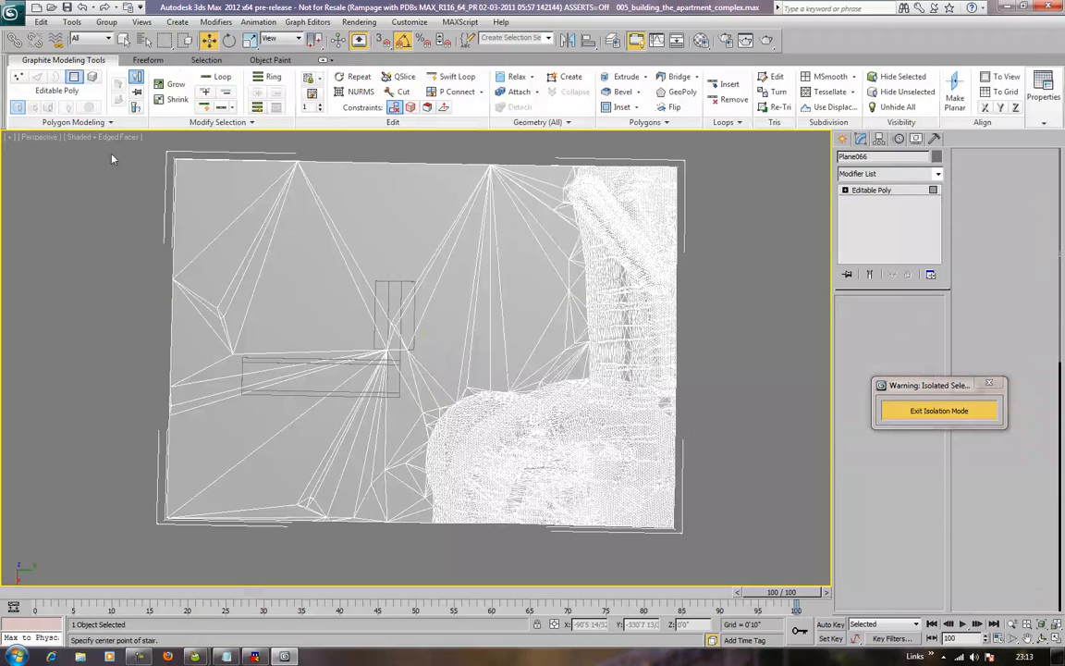
pyautogui.moveTo(145, 154); pyautogui.dragTo(431, 409)
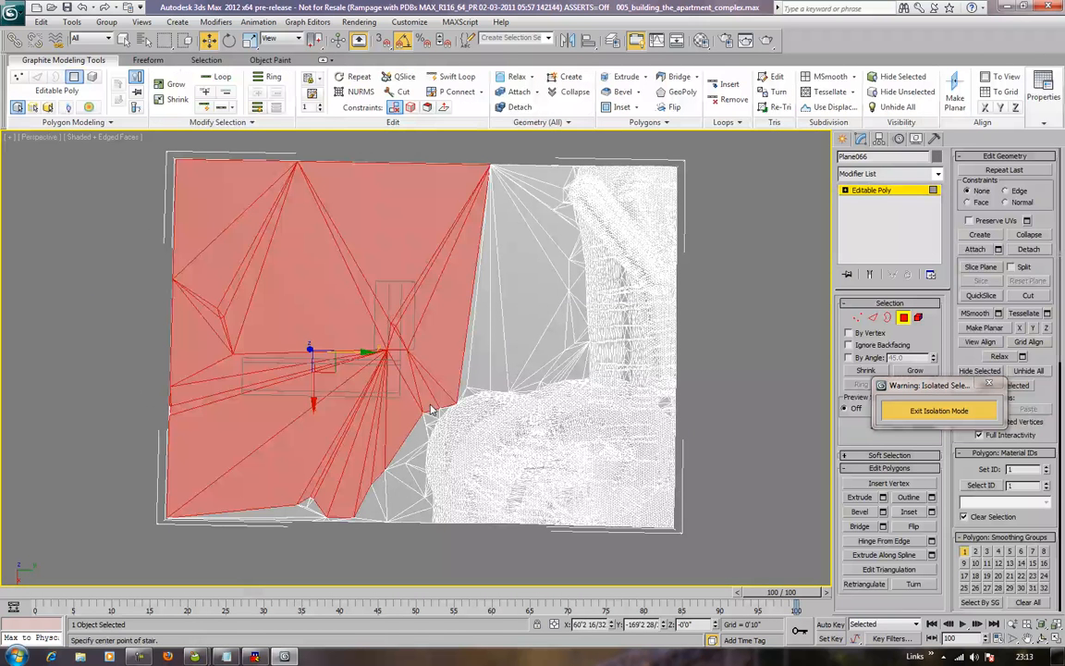
pyautogui.press('Delete')
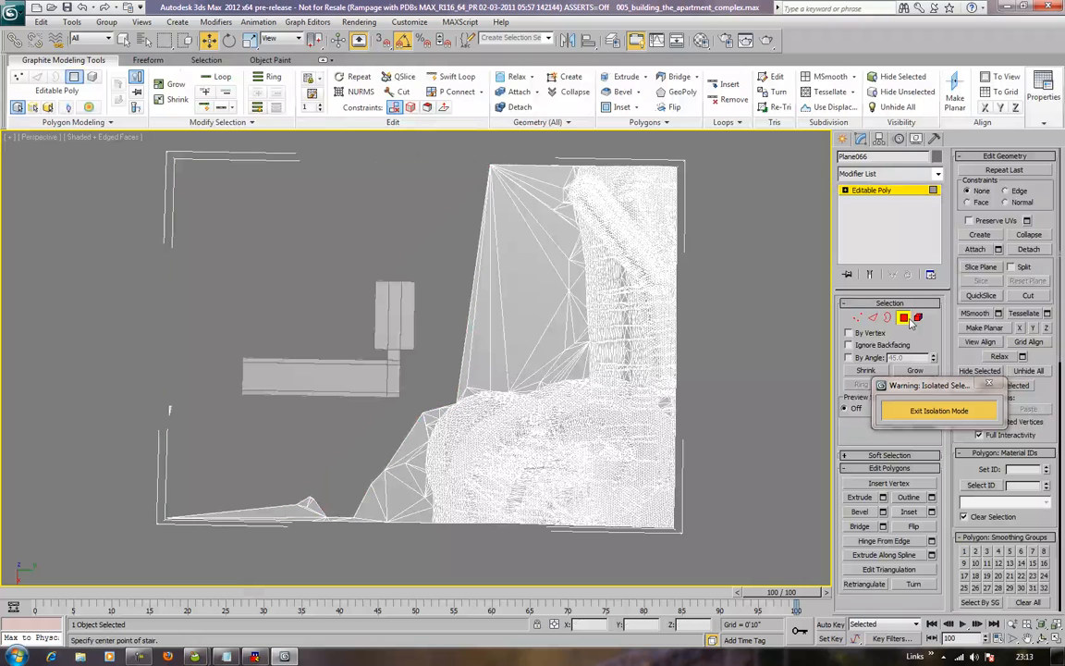
pyautogui.click(460, 298)
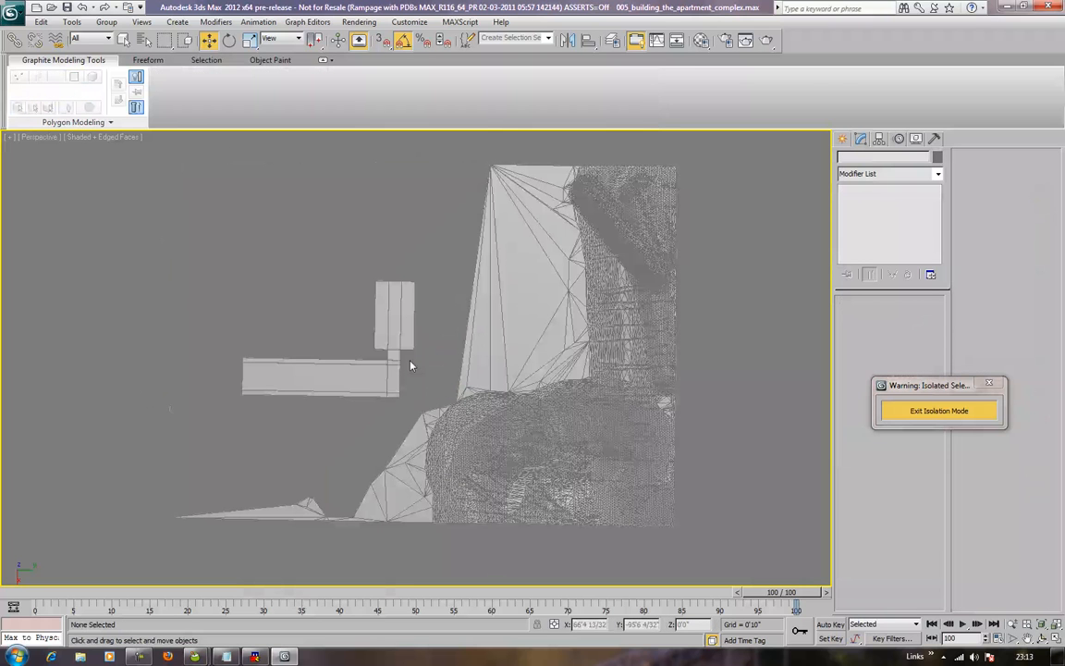
# Step: Select the whole path object and lower it slightly in the side view, to a Z position of about -0'8 19/32"
pyautogui.keyDown('alt'); pyautogui.moveTo(396, 432); pyautogui.dragTo(435, 323, button='middle'); pyautogui.keyUp('alt')
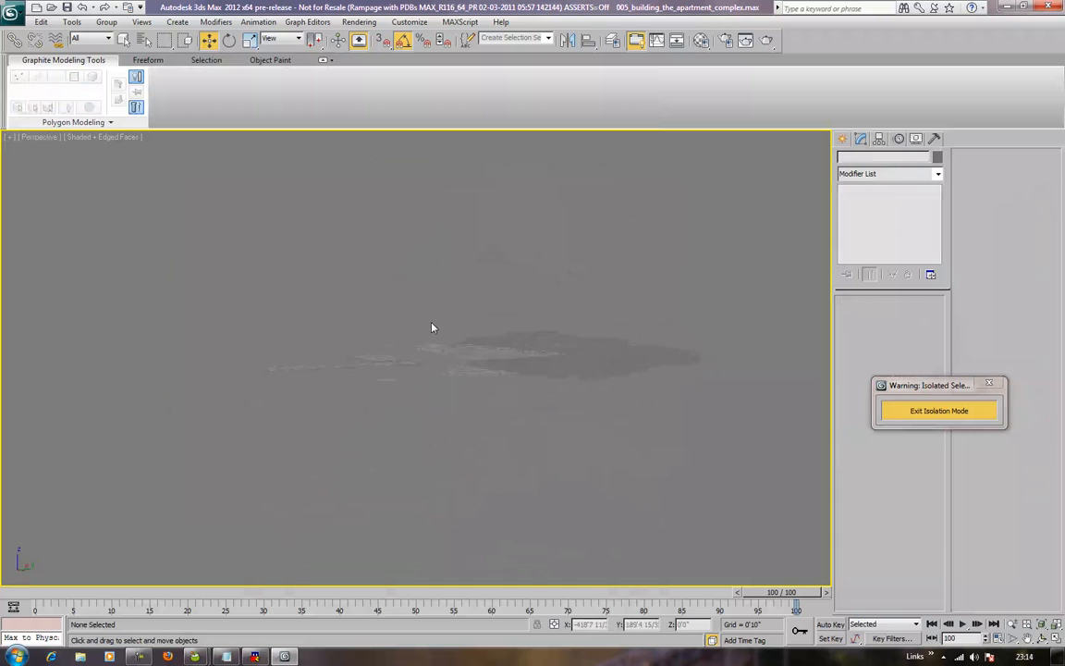
pyautogui.click(397, 363)
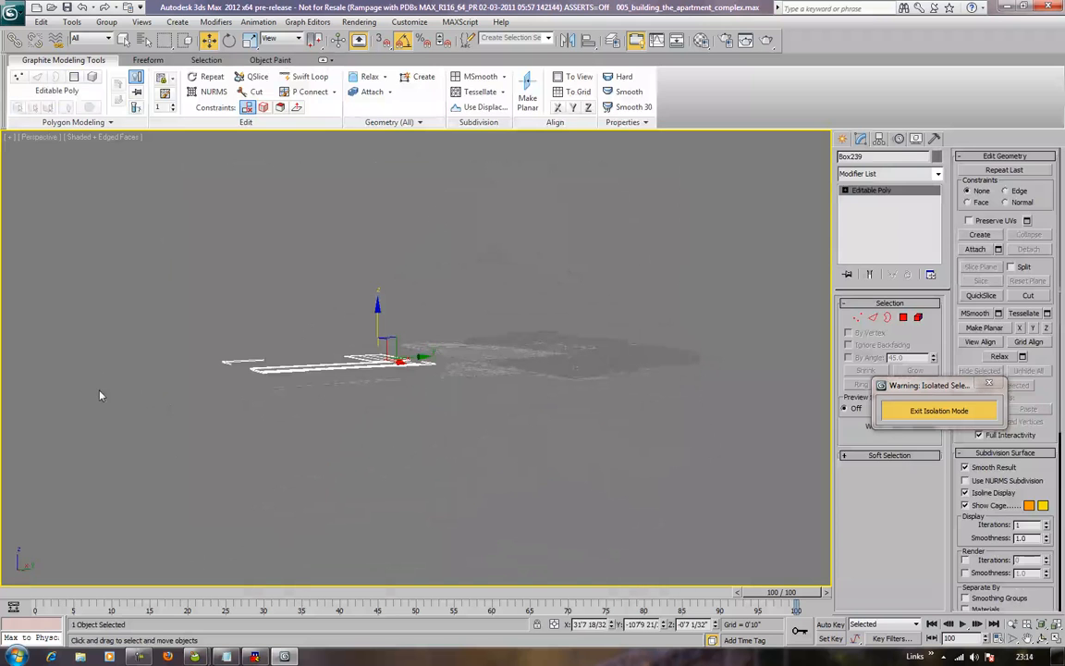
pyautogui.press('f')
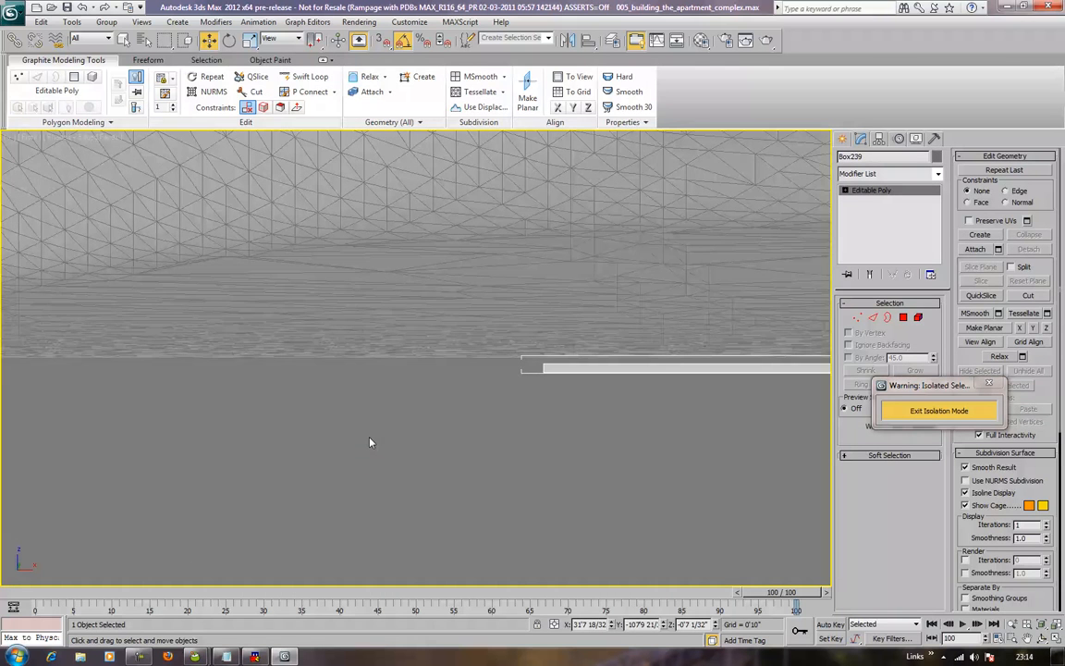
pyautogui.moveTo(463, 435); pyautogui.dragTo(416, 423, button='middle')
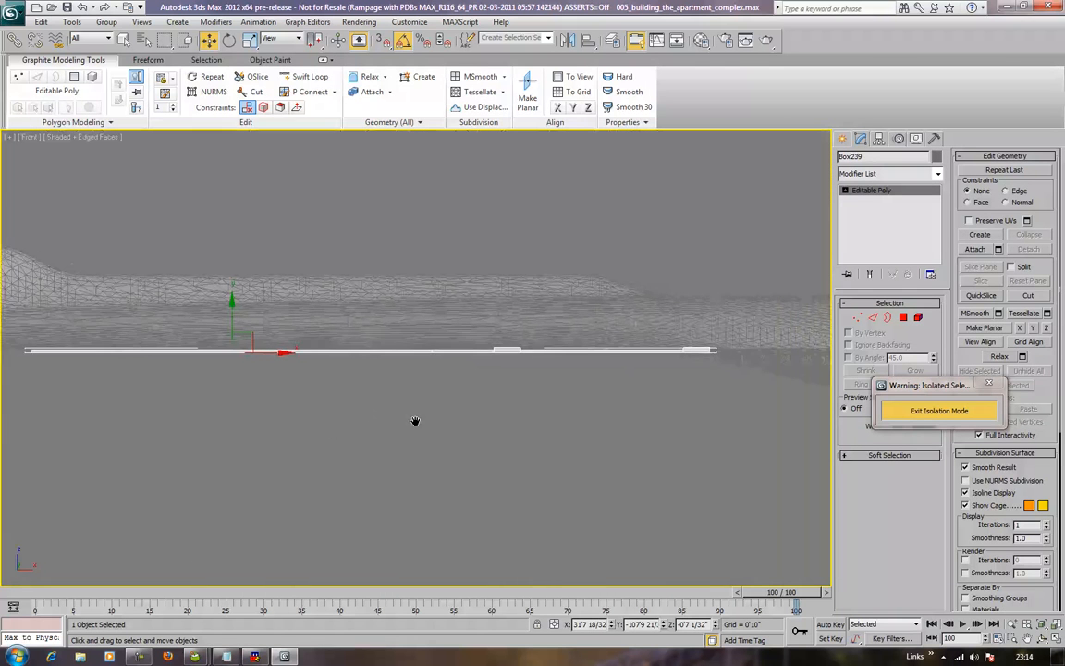
pyautogui.press('l')
pyautogui.press('z')
pyautogui.moveTo(416, 421); pyautogui.dragTo(471, 387, button='middle')
pyautogui.scroll(1, 471, 389)
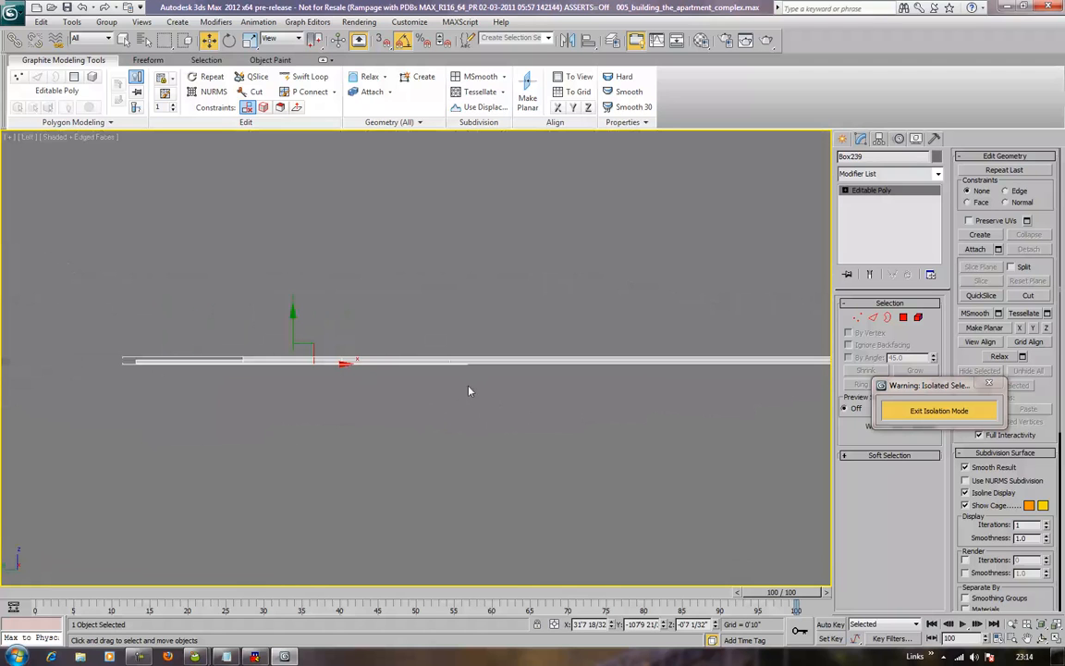
pyautogui.scroll(1, 454, 393)
pyautogui.moveTo(356, 387); pyautogui.dragTo(585, 383, button='middle')
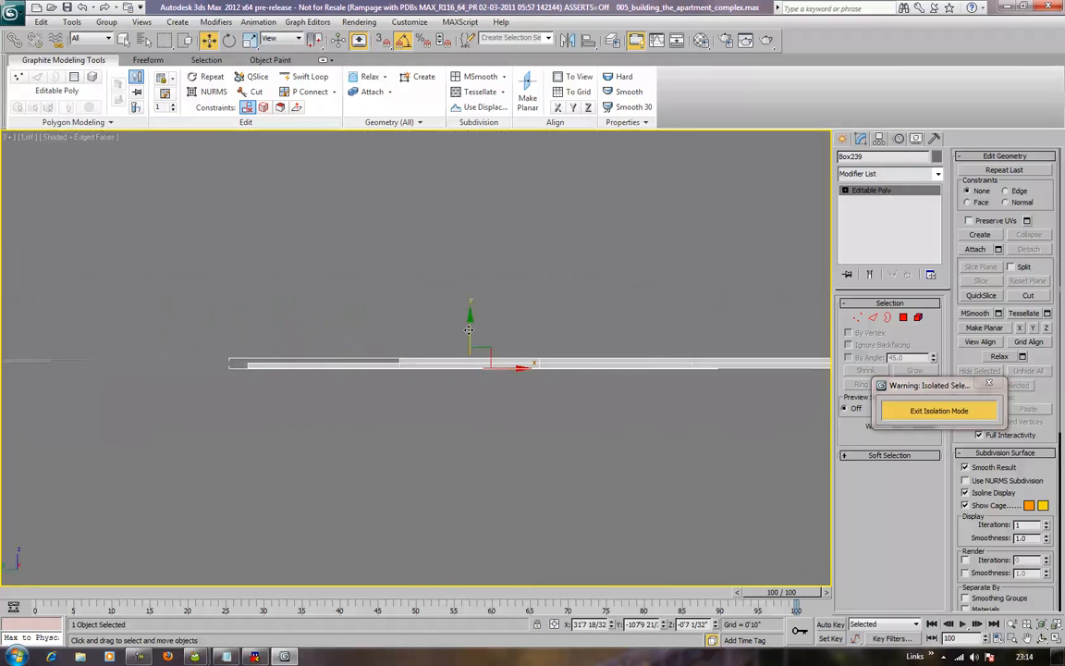
pyautogui.moveTo(468, 331); pyautogui.dragTo(465, 332)
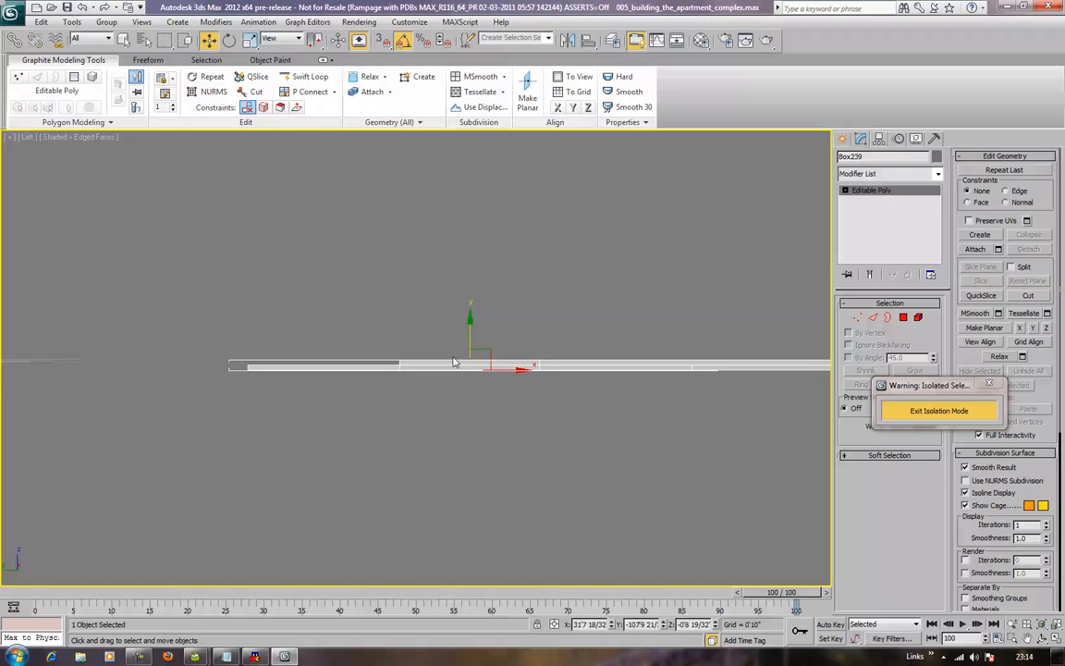
# Step: Select all the underside polygons of the long path, the junction and the short rectangular pad, and delete them
pyautogui.press('p')
pyautogui.keyDown('alt'); pyautogui.moveTo(430, 369); pyautogui.dragTo(350, 301, button='middle'); pyautogui.keyUp('alt')
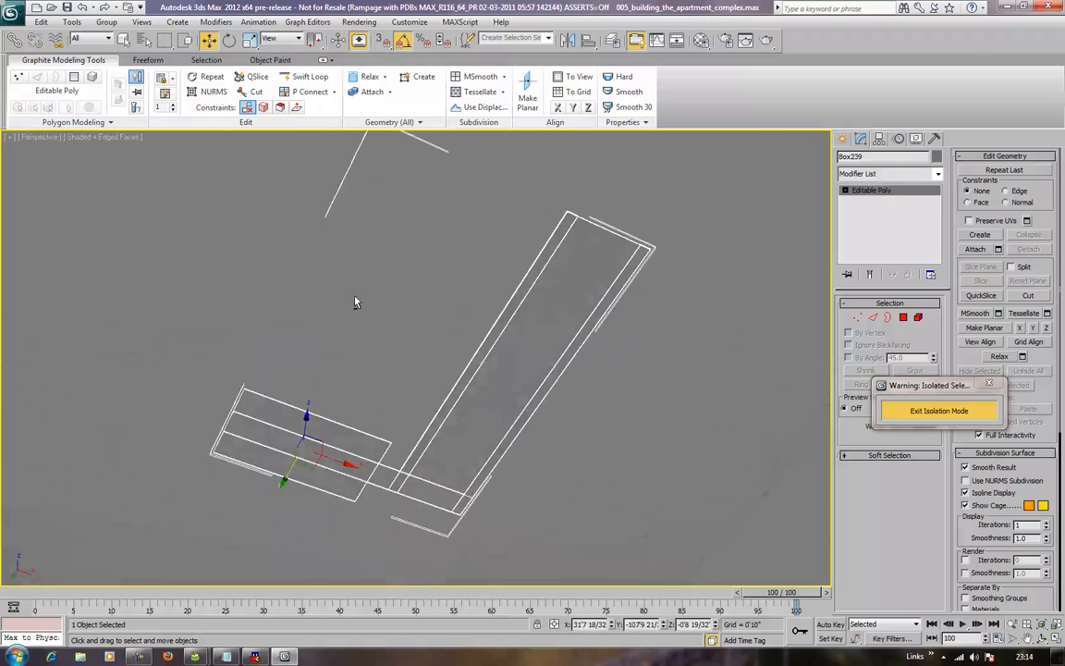
pyautogui.click(901, 317)
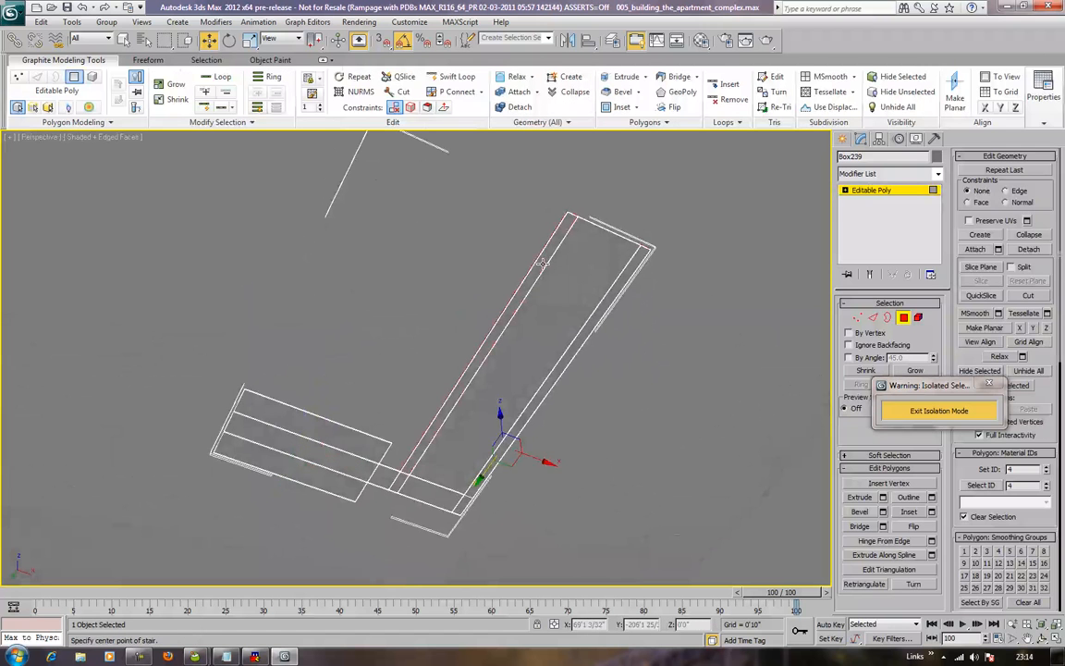
pyautogui.click(555, 281)
pyautogui.keyDown('ctrl'); pyautogui.click(598, 307); pyautogui.keyUp('ctrl')
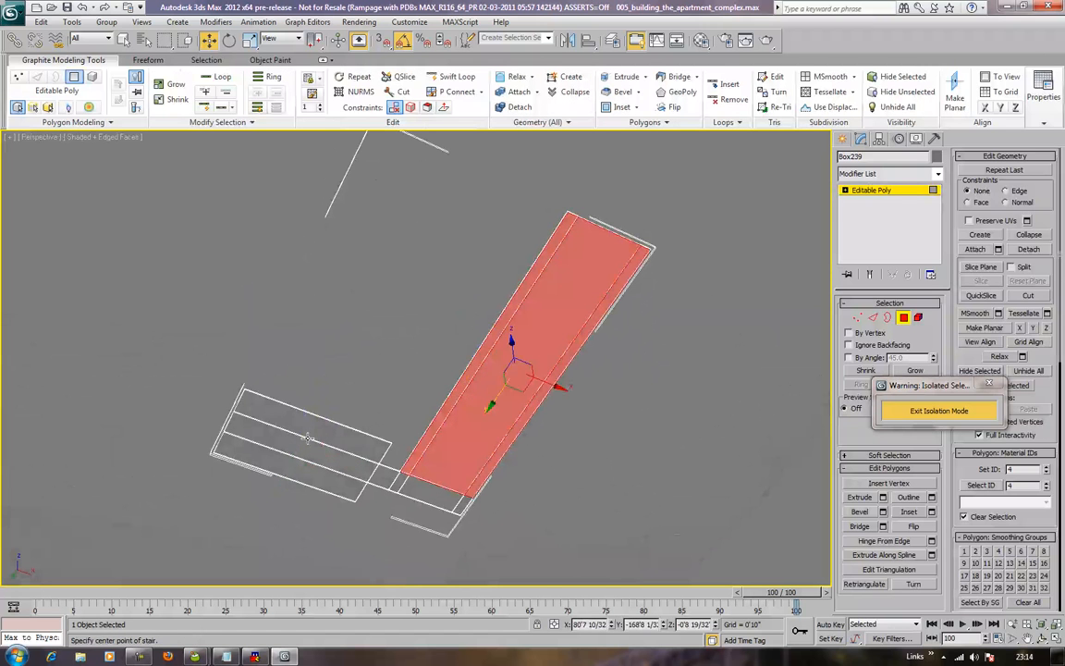
pyautogui.keyDown('ctrl'); pyautogui.click(311, 433); pyautogui.keyUp('ctrl')
pyautogui.keyDown('ctrl'); pyautogui.click(309, 454); pyautogui.keyUp('ctrl')
pyautogui.keyDown('ctrl'); pyautogui.click(306, 472); pyautogui.keyUp('ctrl')
pyautogui.hotkey('ctrl', 'z')
pyautogui.keyDown('ctrl'); pyautogui.click(384, 477); pyautogui.keyUp('ctrl')
pyautogui.keyDown('ctrl'); pyautogui.click(401, 482); pyautogui.keyUp('ctrl')
pyautogui.keyDown('ctrl'); pyautogui.click(422, 491); pyautogui.keyUp('ctrl')
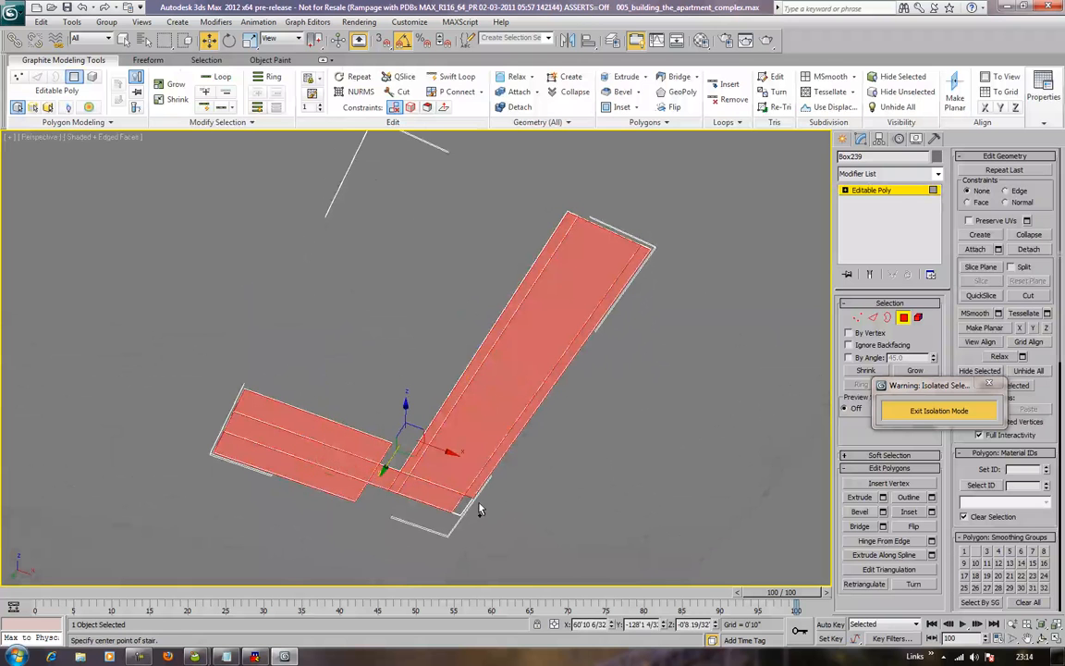
pyautogui.keyDown('ctrl'); pyautogui.click(465, 503); pyautogui.keyUp('ctrl')
pyautogui.press('Delete')
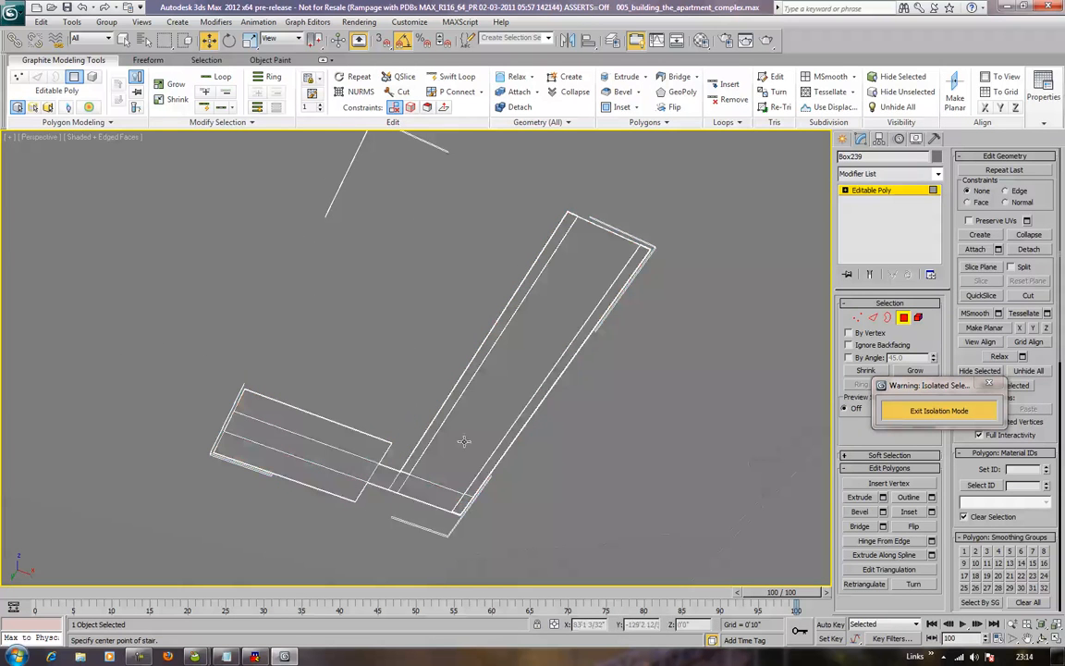
# Step: Examine the path's surface, curbs and side faces from above and close to the junction
pyautogui.keyDown('alt'); pyautogui.moveTo(470, 400); pyautogui.dragTo(492, 533, button='middle'); pyautogui.keyUp('alt')
pyautogui.keyDown('alt'); pyautogui.moveTo(462, 474); pyautogui.dragTo(402, 512, button='middle'); pyautogui.keyUp('alt')
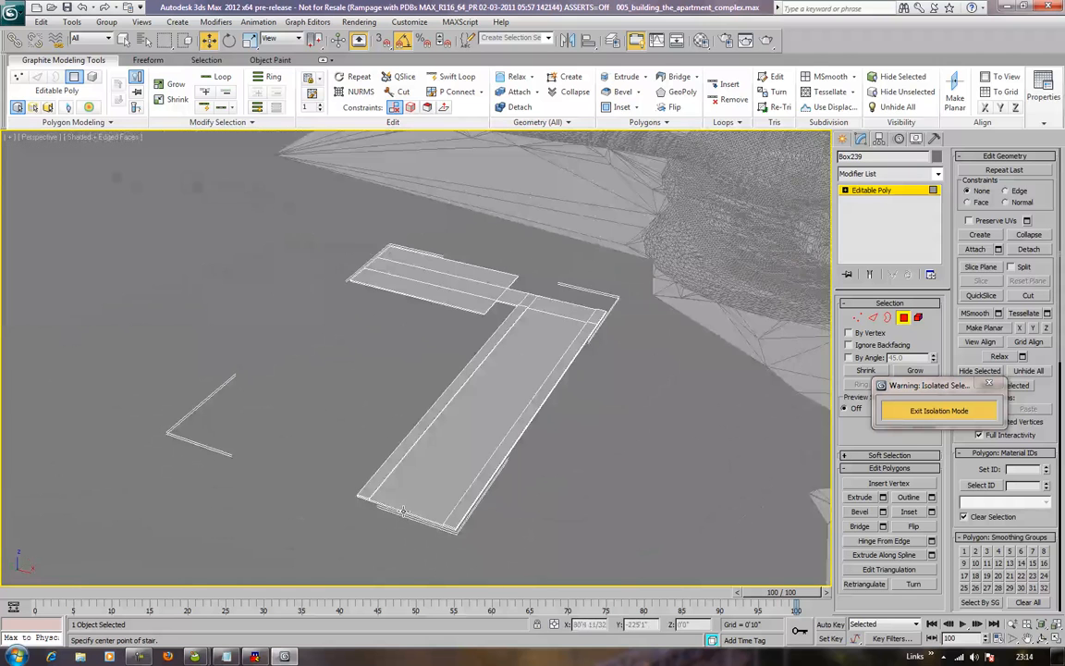
pyautogui.keyDown('alt'); pyautogui.moveTo(546, 418); pyautogui.dragTo(504, 426, button='middle'); pyautogui.keyUp('alt')
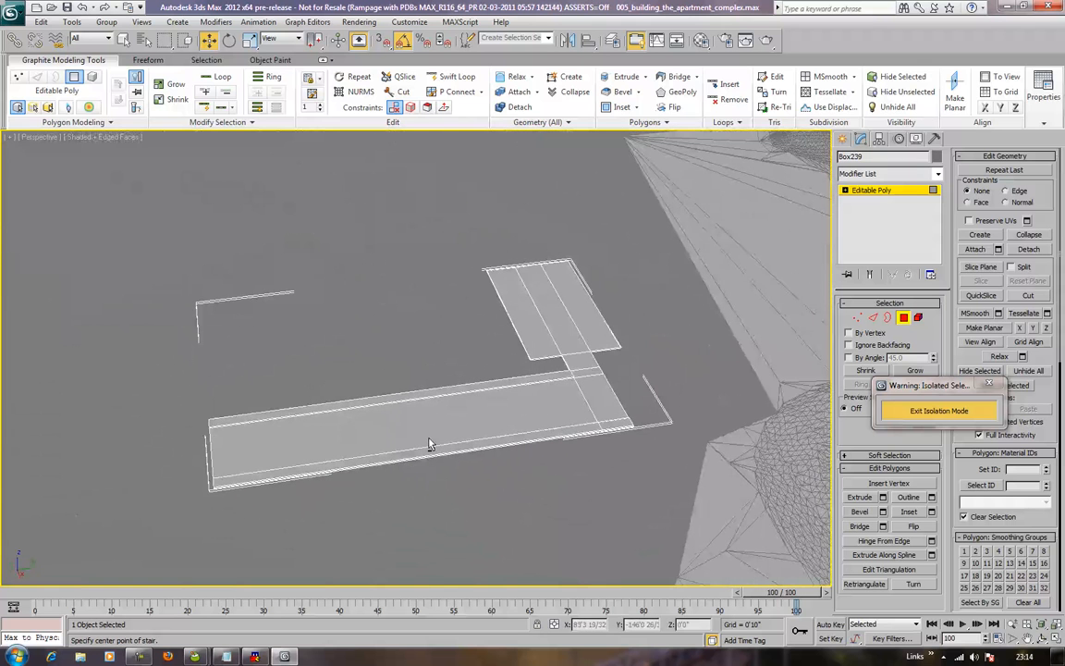
pyautogui.moveTo(429, 445); pyautogui.dragTo(443, 396, button='middle')
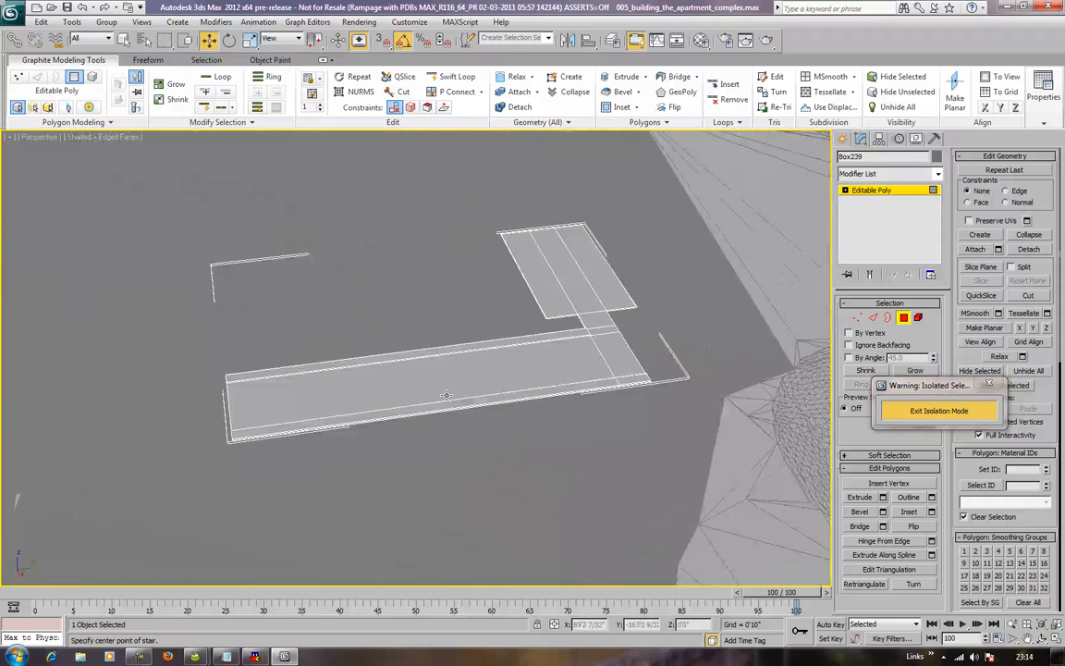
pyautogui.scroll(-2, 444, 395)
pyautogui.scroll(4, 444, 394)
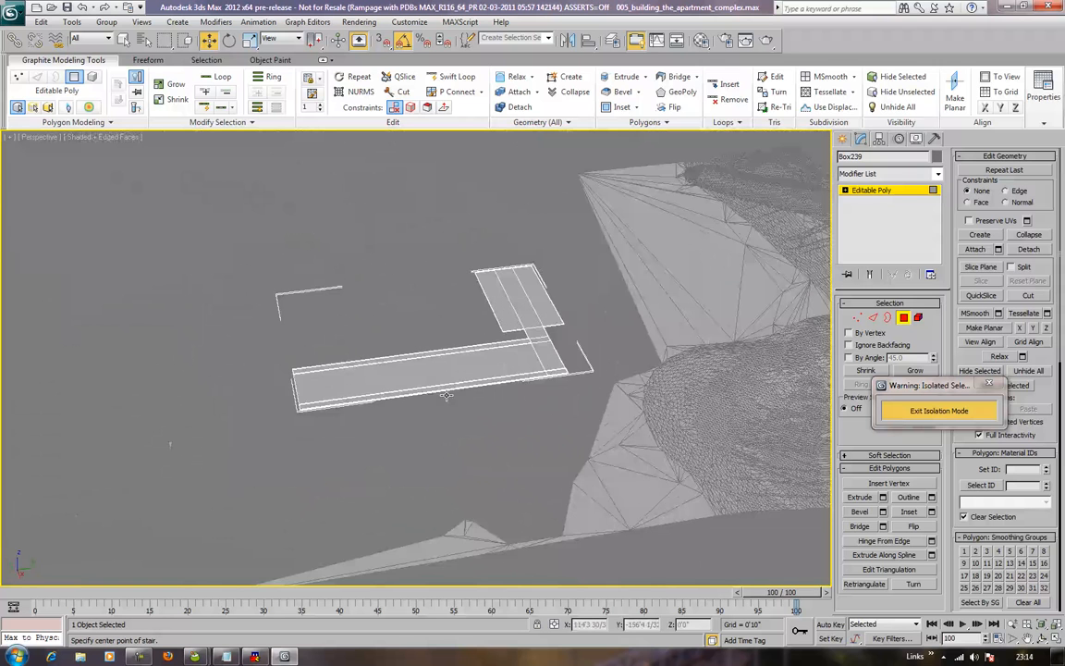
pyautogui.moveTo(444, 395); pyautogui.dragTo(407, 397, button='middle')
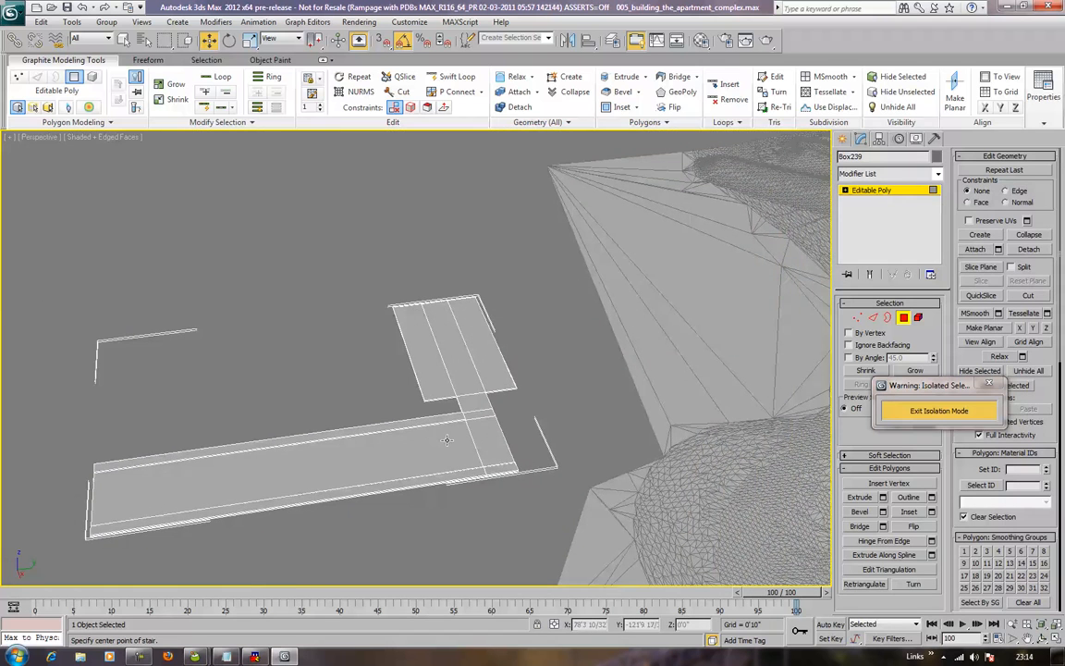
pyautogui.scroll(3, 406, 398)
pyautogui.scroll(1, 518, 402)
pyautogui.keyDown('alt'); pyautogui.moveTo(525, 403); pyautogui.dragTo(442, 444, button='middle'); pyautogui.keyUp('alt')
pyautogui.scroll(3, 316, 383)
pyautogui.moveTo(472, 397); pyautogui.dragTo(511, 405, button='middle')
pyautogui.scroll(1, 549, 397)
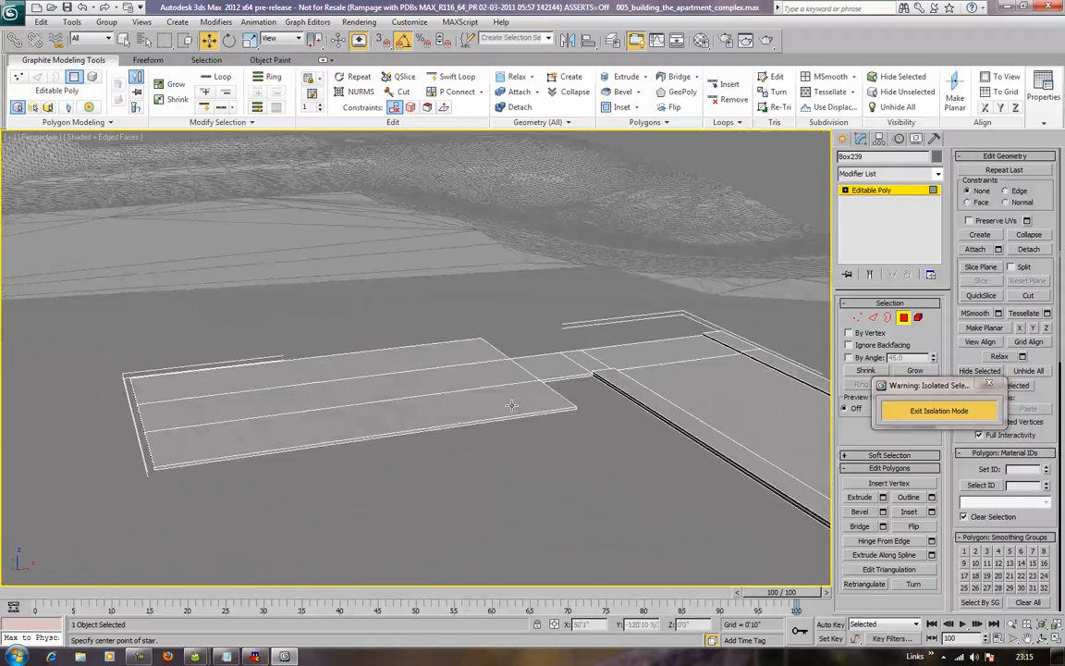
# Step: Delete the thin vertical side faces along the long sides and junction end of the short rectangular pad
pyautogui.click(581, 383)
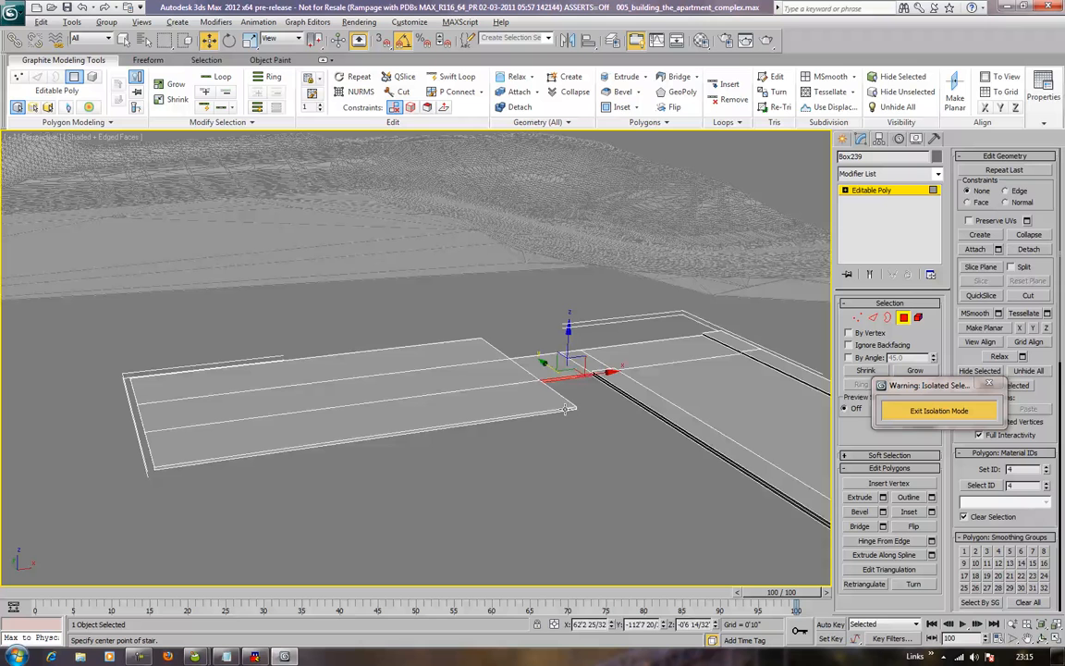
pyautogui.keyDown('alt'); pyautogui.moveTo(559, 406); pyautogui.dragTo(571, 371, button='middle'); pyautogui.keyUp('alt')
pyautogui.click(585, 347)
pyautogui.press('Delete')
pyautogui.click(558, 328)
pyautogui.press('Delete')
pyautogui.click(482, 409)
pyautogui.press('Delete')
pyautogui.click(379, 366)
pyautogui.press('Delete')
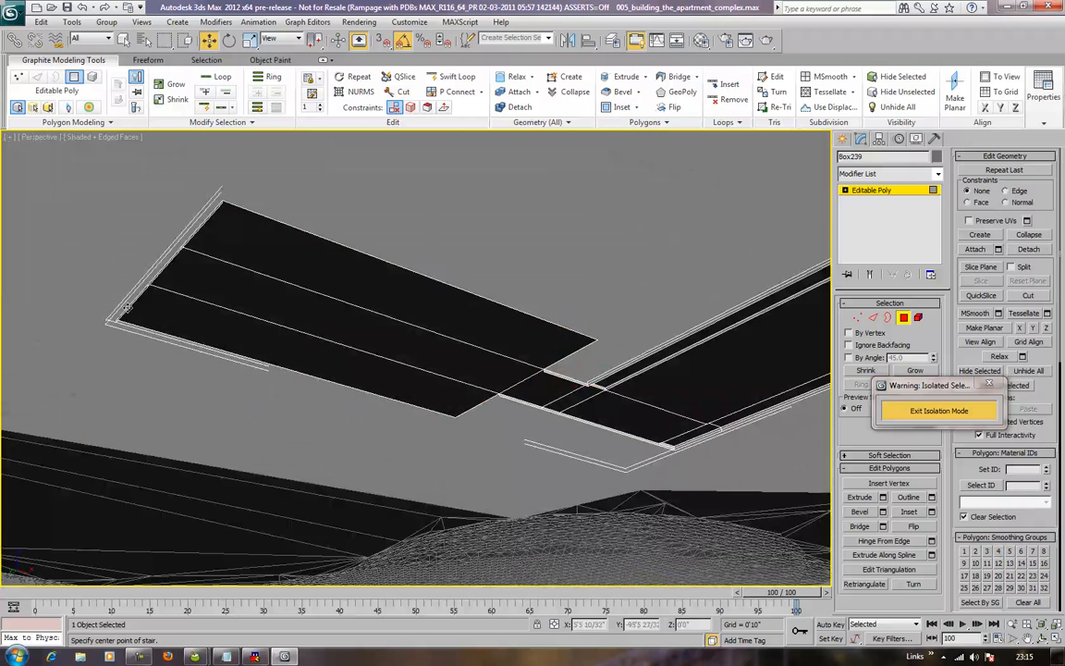
# Step: Delete the remaining thin side faces at the far end of the rectangular pad, keeping its top polygons
pyautogui.click(163, 268)
pyautogui.press('Delete')
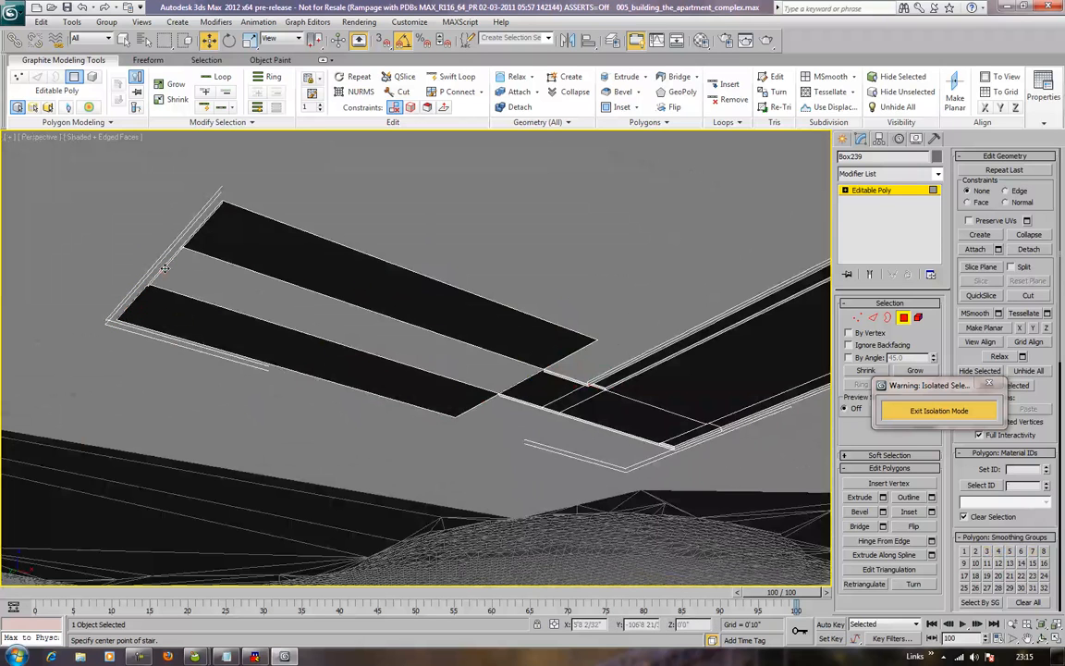
pyautogui.hotkey('ctrl', 'z')
pyautogui.click(163, 268)
pyautogui.press('Delete')
pyautogui.click(190, 238)
pyautogui.press('Delete')
# Step: Select the pad's outer border edges except at the junction opening and extrude them straight up to a Z of about 0'0 4/32"
pyautogui.keyDown('alt'); pyautogui.moveTo(261, 242); pyautogui.dragTo(237, 314, button='middle'); pyautogui.keyUp('alt')
pyautogui.keyDown('alt'); pyautogui.moveTo(342, 440); pyautogui.dragTo(735, 312, button='middle'); pyautogui.keyUp('alt')
pyautogui.click(872, 317)
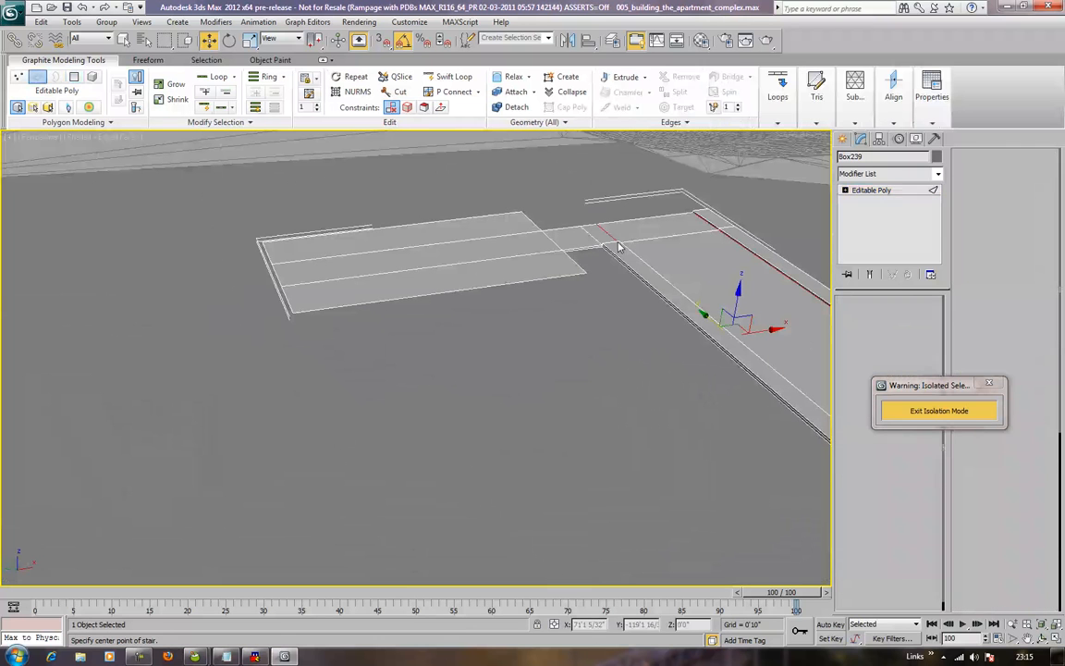
pyautogui.click(407, 226)
pyautogui.keyDown('ctrl'); pyautogui.click(265, 251); pyautogui.keyUp('ctrl')
pyautogui.keyDown('ctrl'); pyautogui.click(275, 277); pyautogui.keyUp('ctrl')
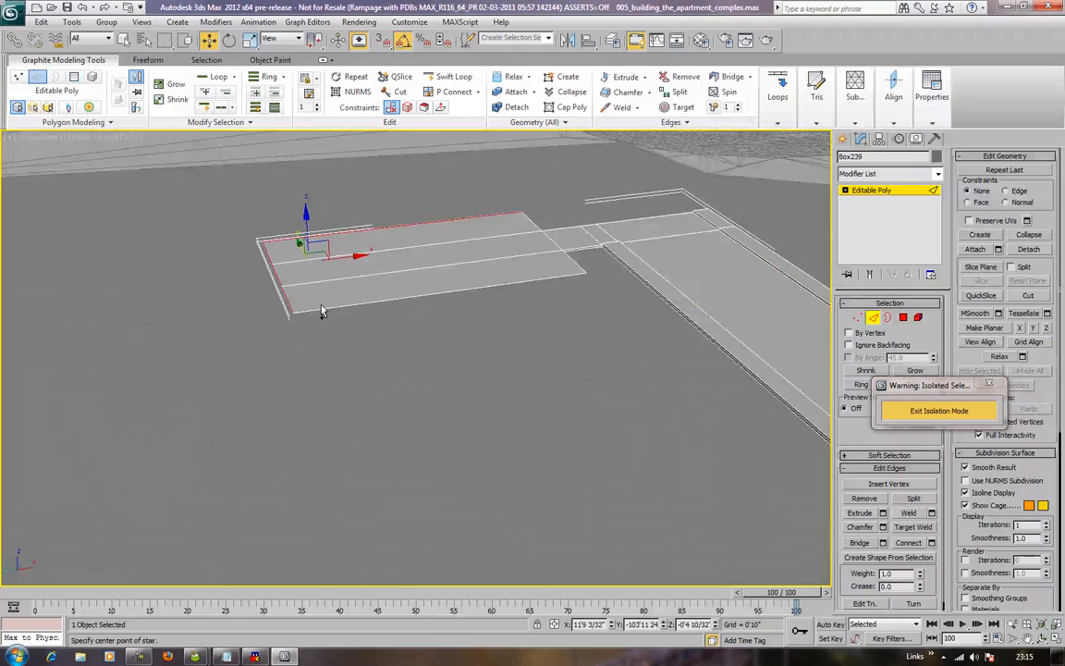
pyautogui.keyDown('ctrl'); pyautogui.click(451, 289); pyautogui.keyUp('ctrl')
pyautogui.keyDown('ctrl'); pyautogui.click(566, 248); pyautogui.keyUp('ctrl')
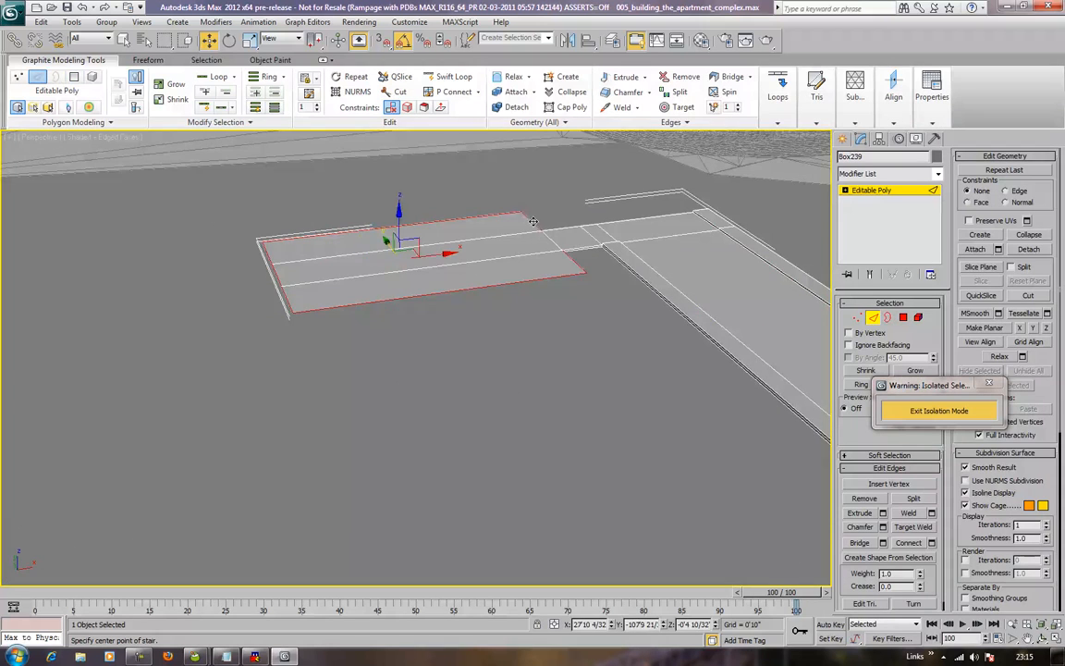
pyautogui.press('l')
pyautogui.press('z')
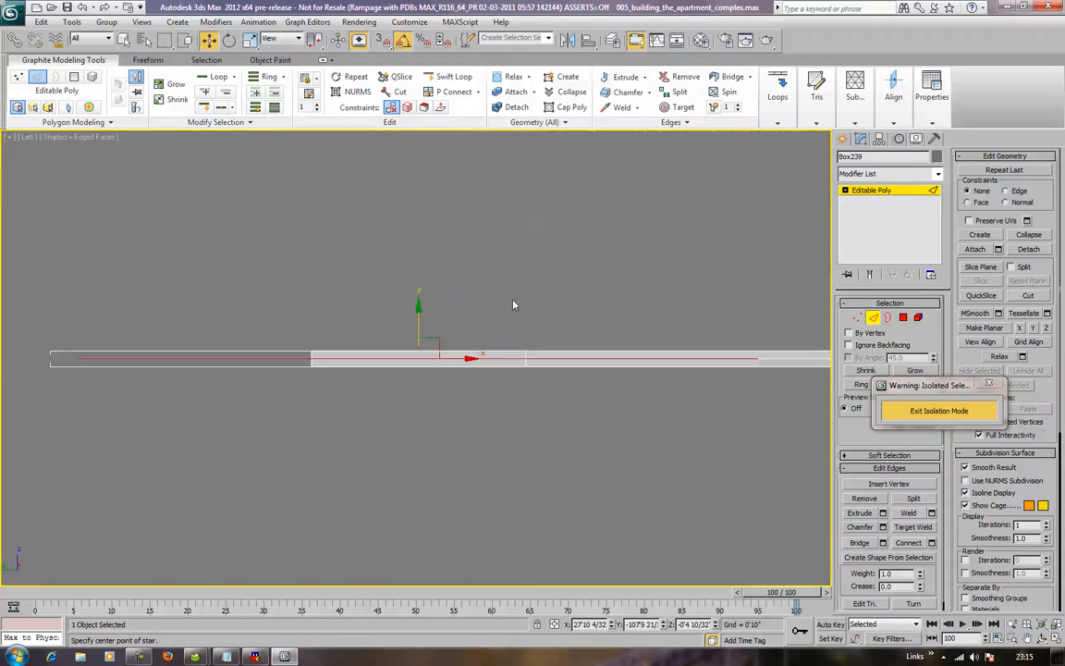
pyautogui.moveTo(428, 385); pyautogui.dragTo(477, 369, button='middle')
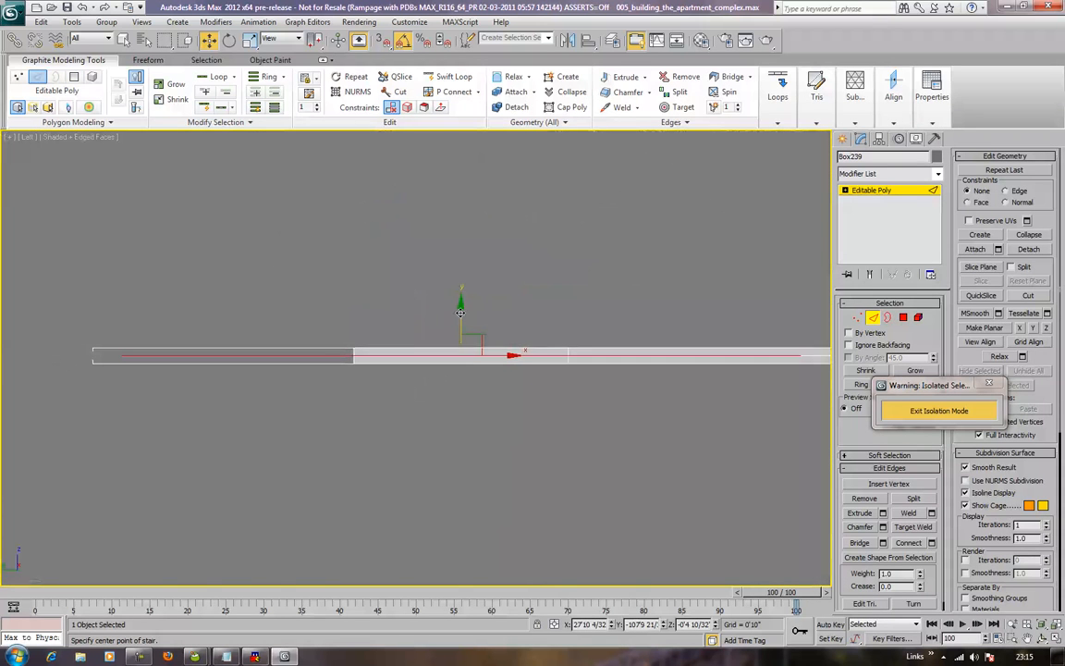
pyautogui.moveTo(461, 310); pyautogui.dragTo(462, 304)
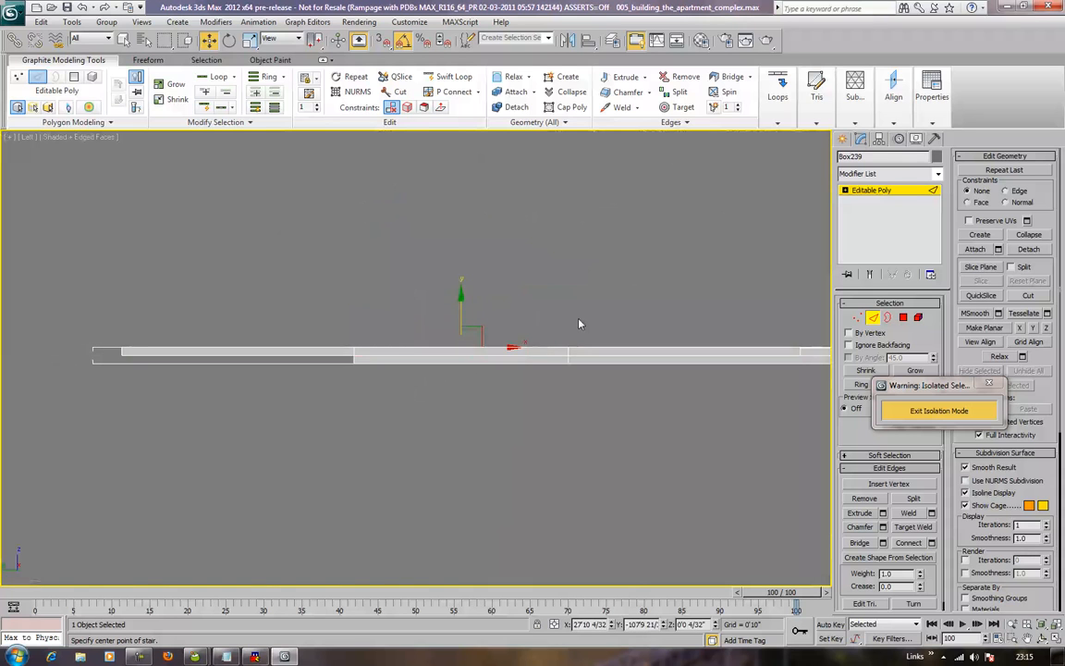
# Step: Delete the vertical side face of the connecting strip in the inner corner between the pad and the long path
pyautogui.press('p')
pyautogui.keyDown('alt'); pyautogui.moveTo(569, 340); pyautogui.dragTo(420, 433, button='middle'); pyautogui.keyUp('alt')
pyautogui.scroll(2, 563, 369)
pyautogui.scroll(2, 416, 400)
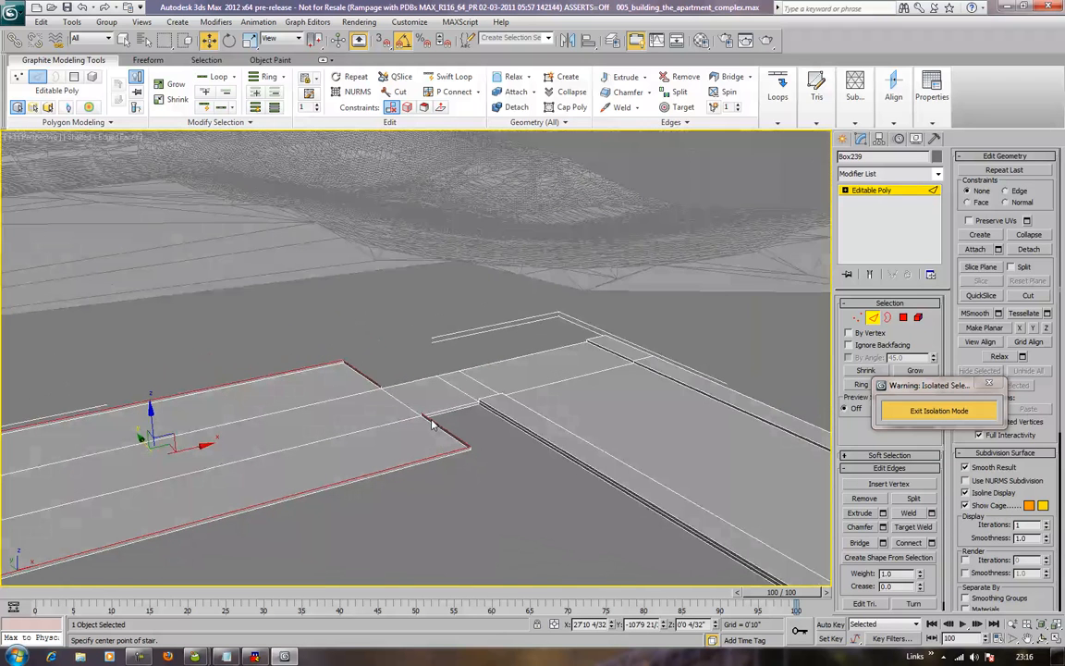
pyautogui.press('4')
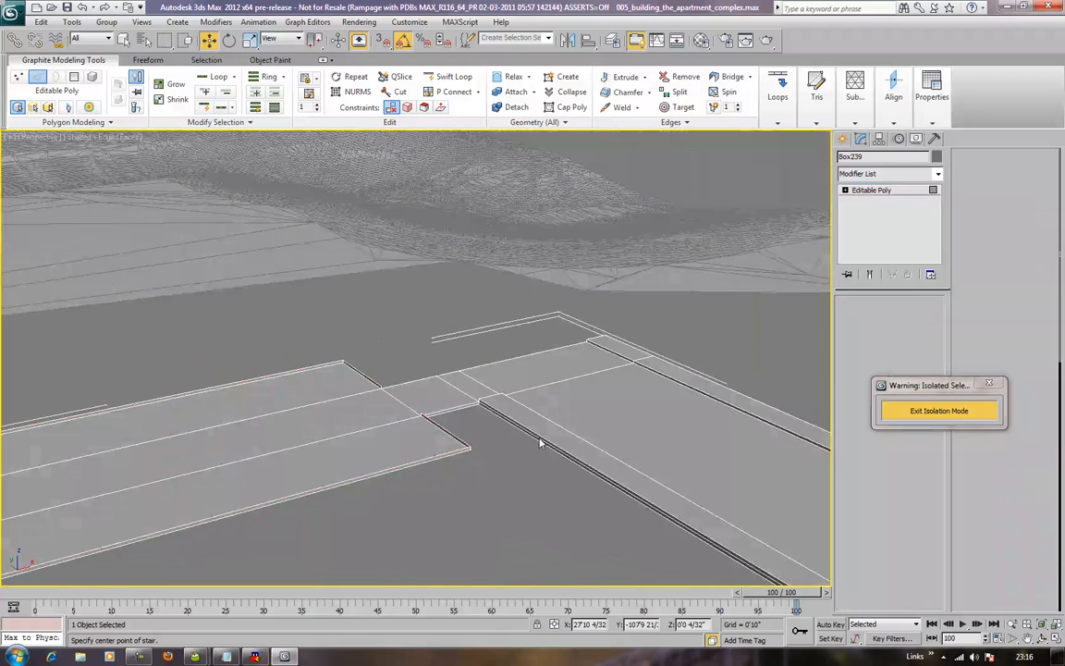
pyautogui.click(461, 409)
pyautogui.press('Delete')
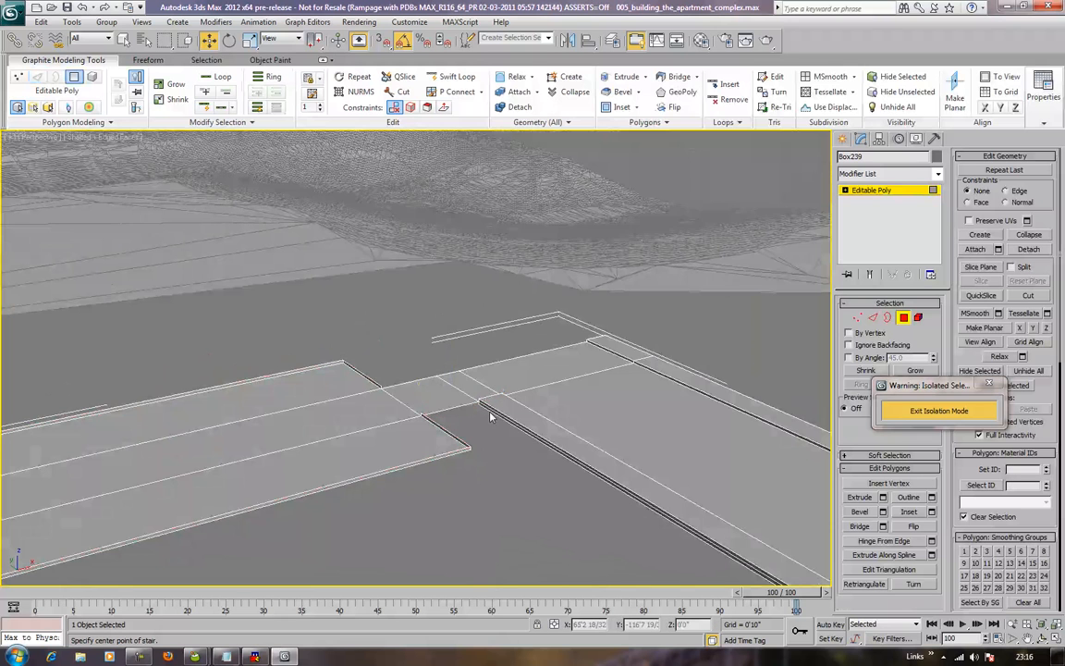
pyautogui.scroll(3, 499, 421)
pyautogui.moveTo(528, 480); pyautogui.dragTo(493, 417, button='middle')
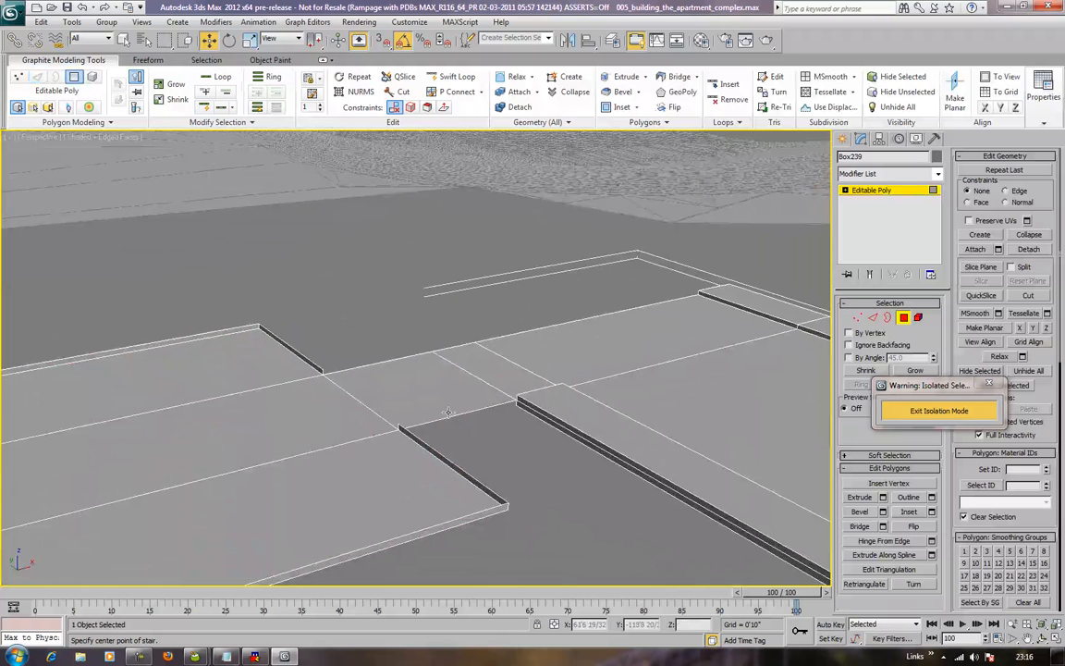
# Step: Delete the vertical side face on the opposite, outer side of the connecting strip, keeping its top polygon
pyautogui.scroll(-2, 399, 394)
pyautogui.keyDown('alt'); pyautogui.moveTo(398, 394); pyautogui.dragTo(421, 387, button='middle'); pyautogui.keyUp('alt')
pyautogui.click(292, 429)
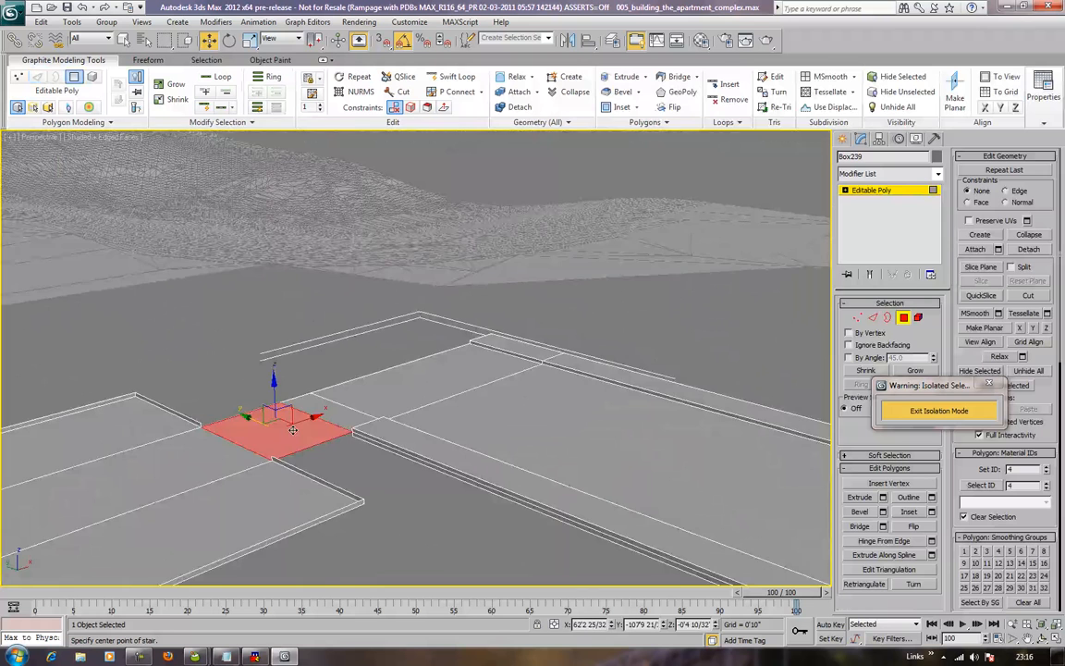
pyautogui.press('z')
pyautogui.keyDown('alt'); pyautogui.moveTo(290, 435); pyautogui.dragTo(510, 418, button='middle'); pyautogui.keyUp('alt')
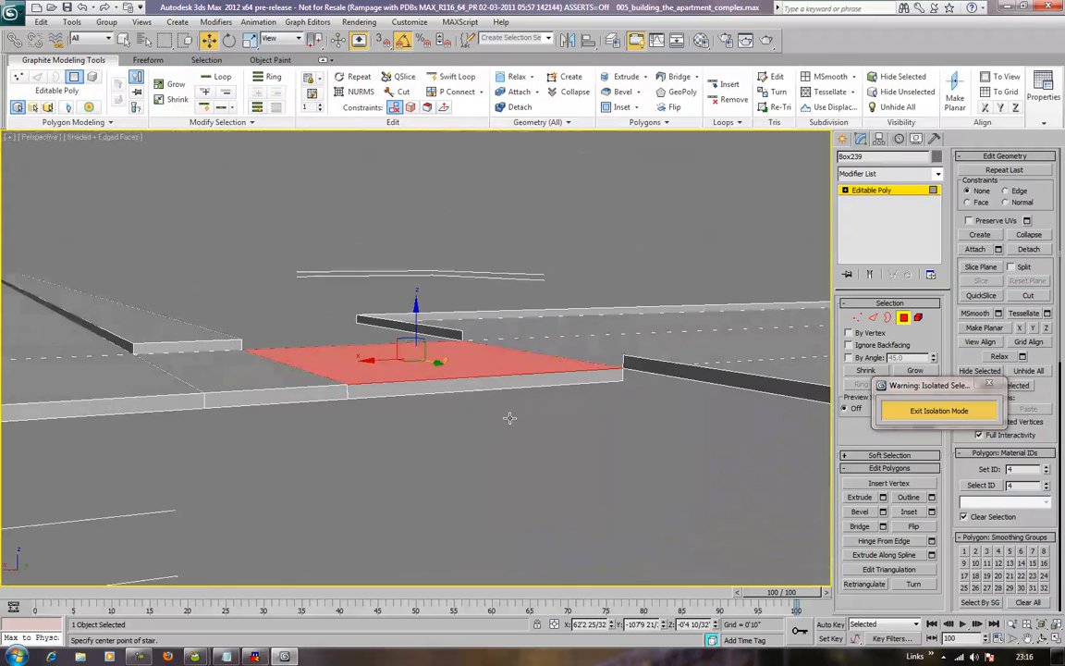
pyautogui.click(467, 389)
pyautogui.press('Delete')
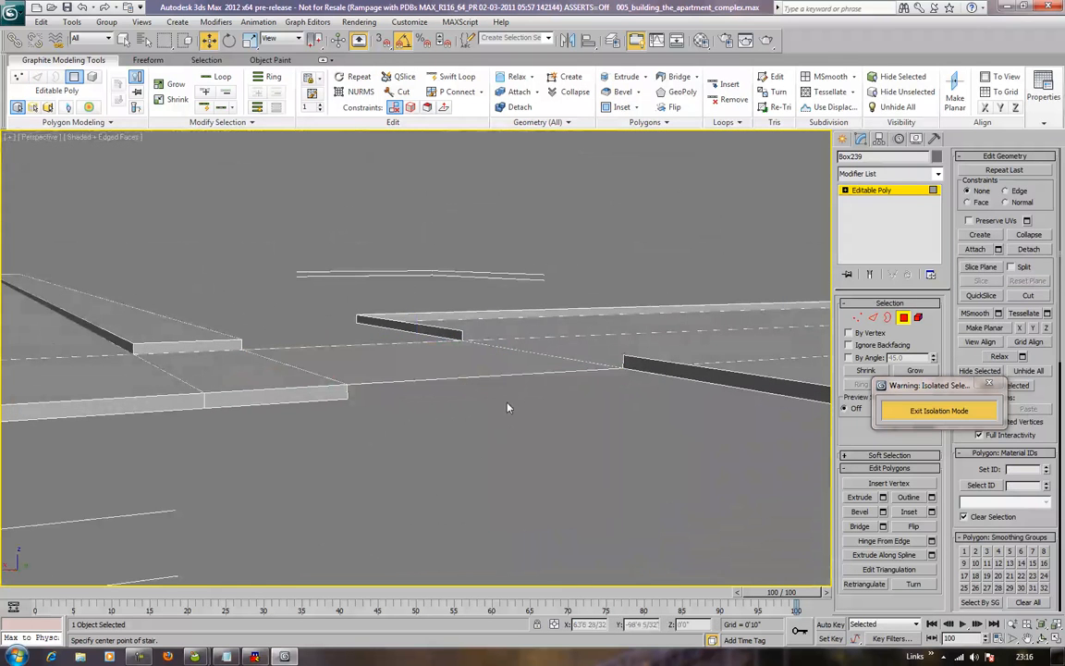
pyautogui.keyDown('alt'); pyautogui.moveTo(136, 416); pyautogui.dragTo(204, 444, button='middle'); pyautogui.keyUp('alt')
pyautogui.moveTo(422, 428); pyautogui.dragTo(499, 424, button='middle')
pyautogui.scroll(-2, 138, 383)
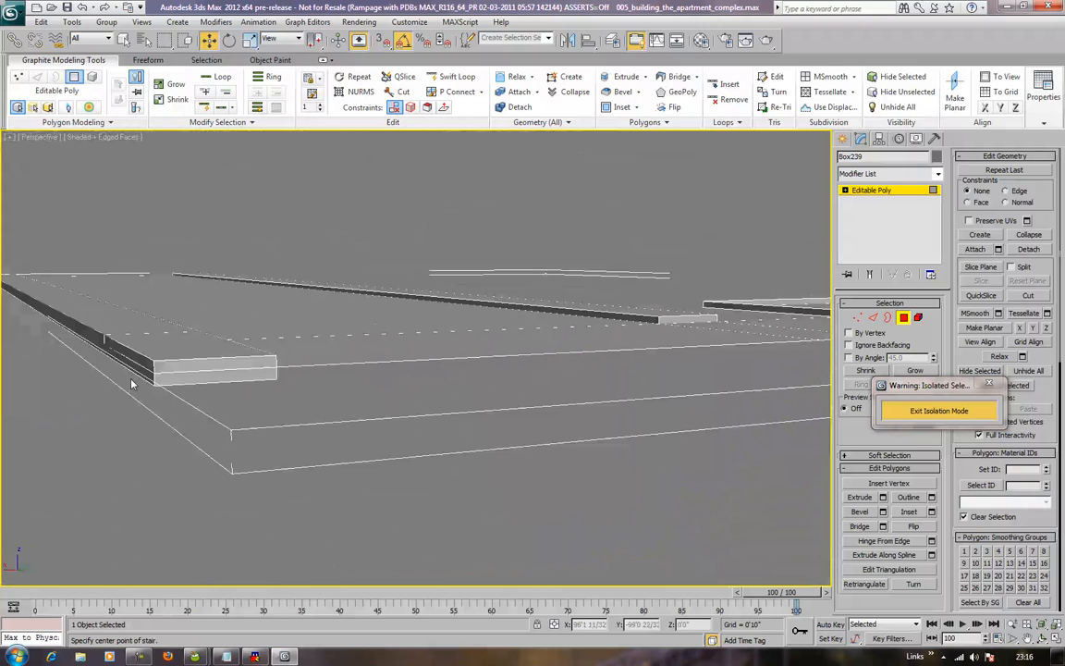
# Step: Delete the end face of the long path's raised curb strip and the leftover vertical side face at its outer corner
pyautogui.click(192, 384)
pyautogui.press('Delete')
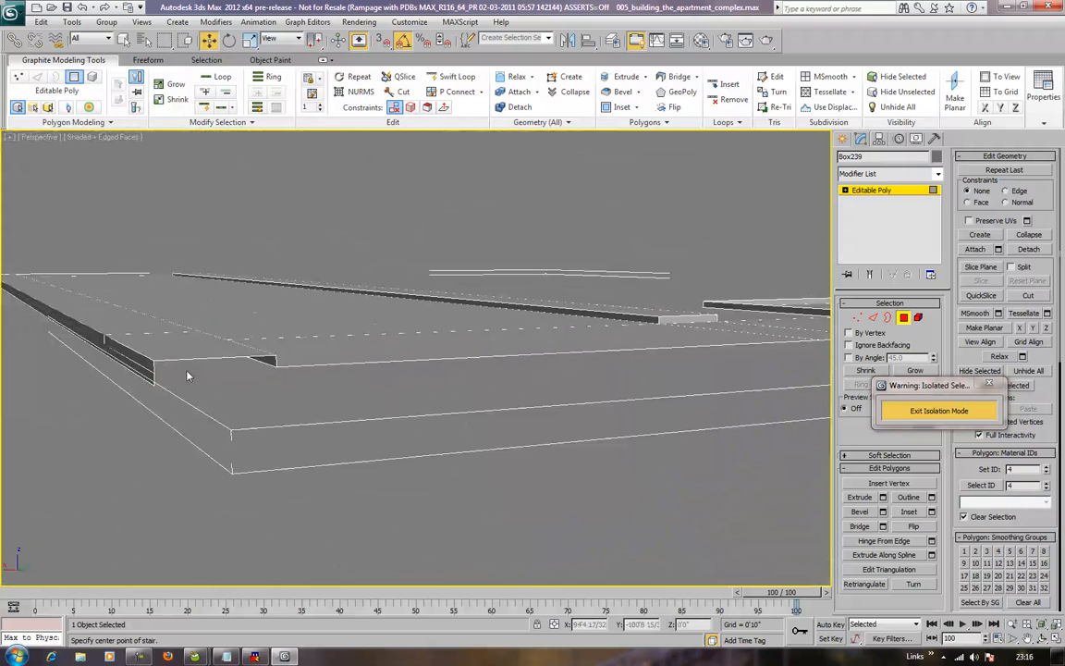
pyautogui.keyDown('alt'); pyautogui.moveTo(177, 388); pyautogui.dragTo(172, 381, button='middle'); pyautogui.keyUp('alt')
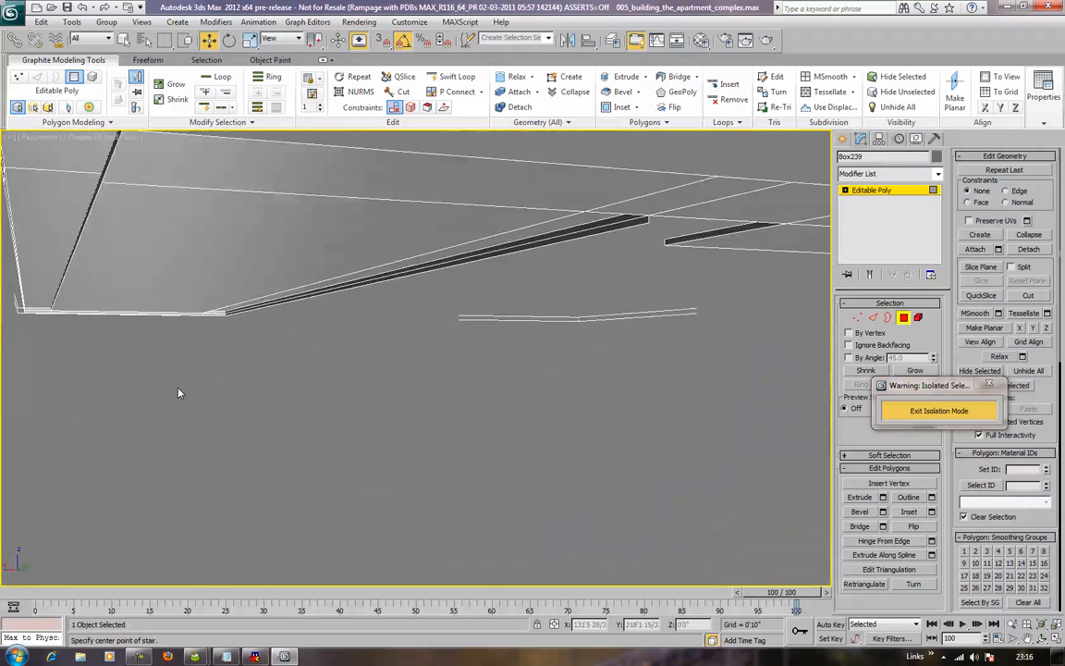
pyautogui.moveTo(117, 320); pyautogui.dragTo(233, 372, button='middle')
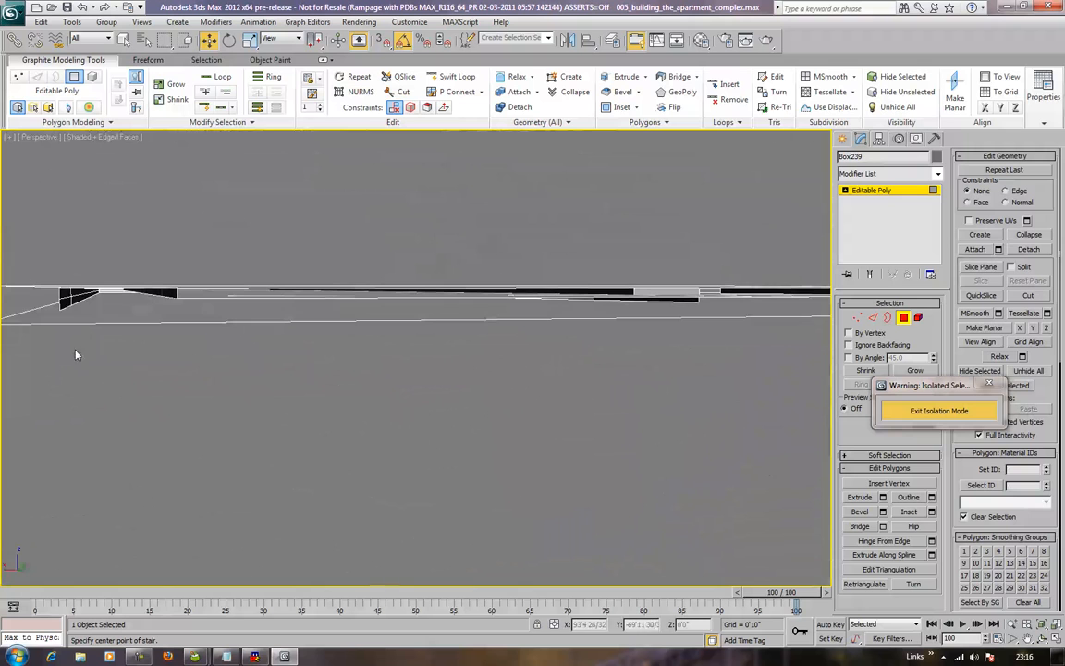
pyautogui.click(65, 298)
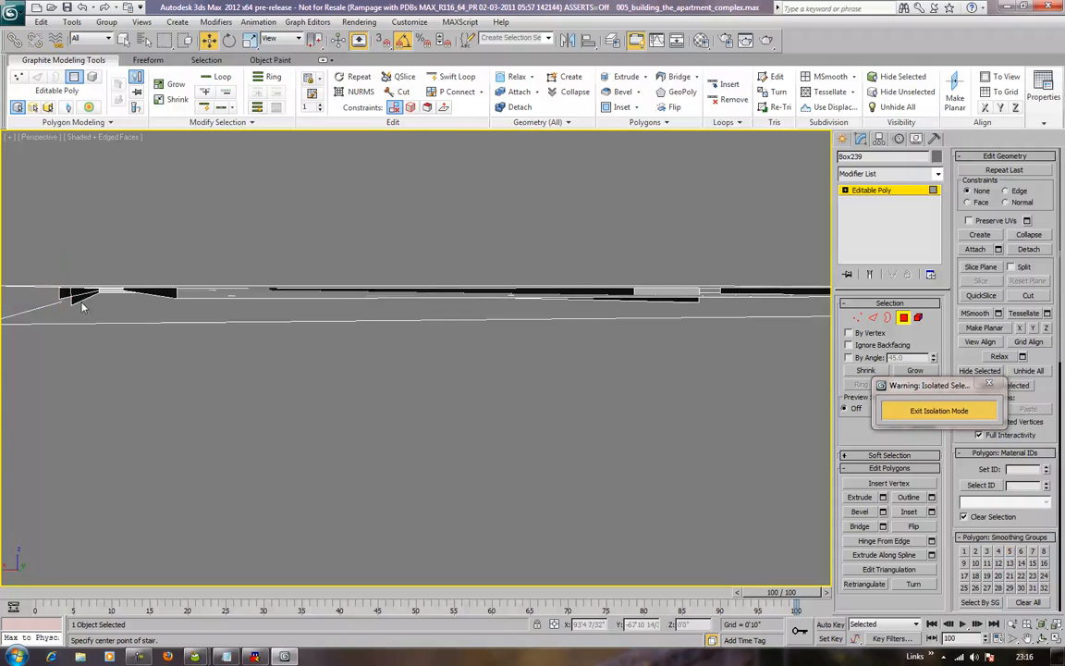
pyautogui.click(104, 293)
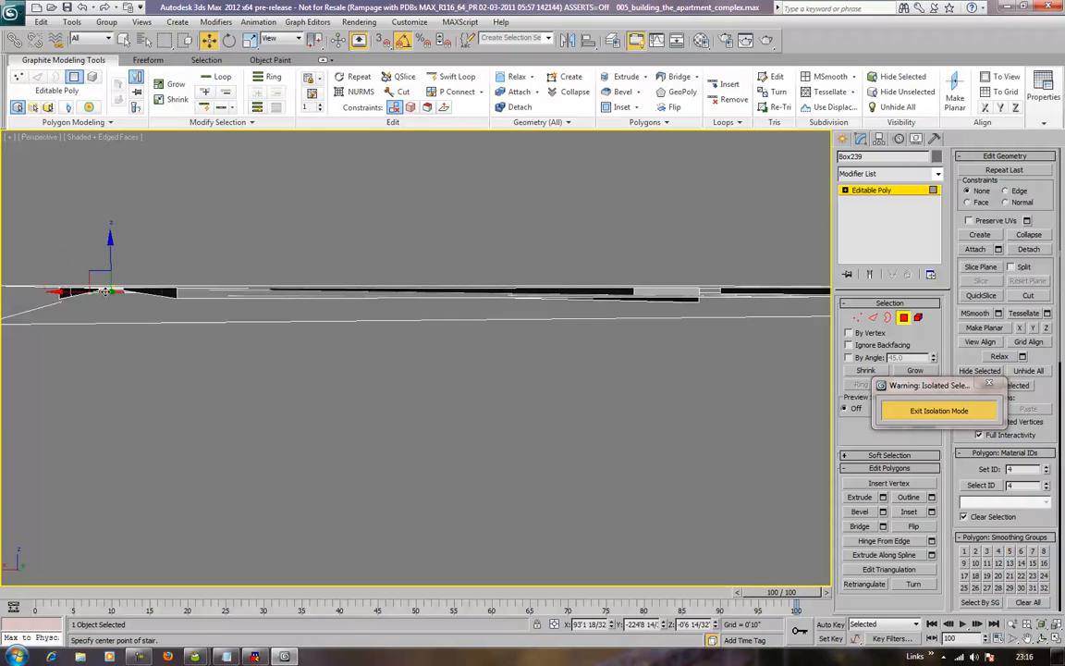
pyautogui.click(131, 292)
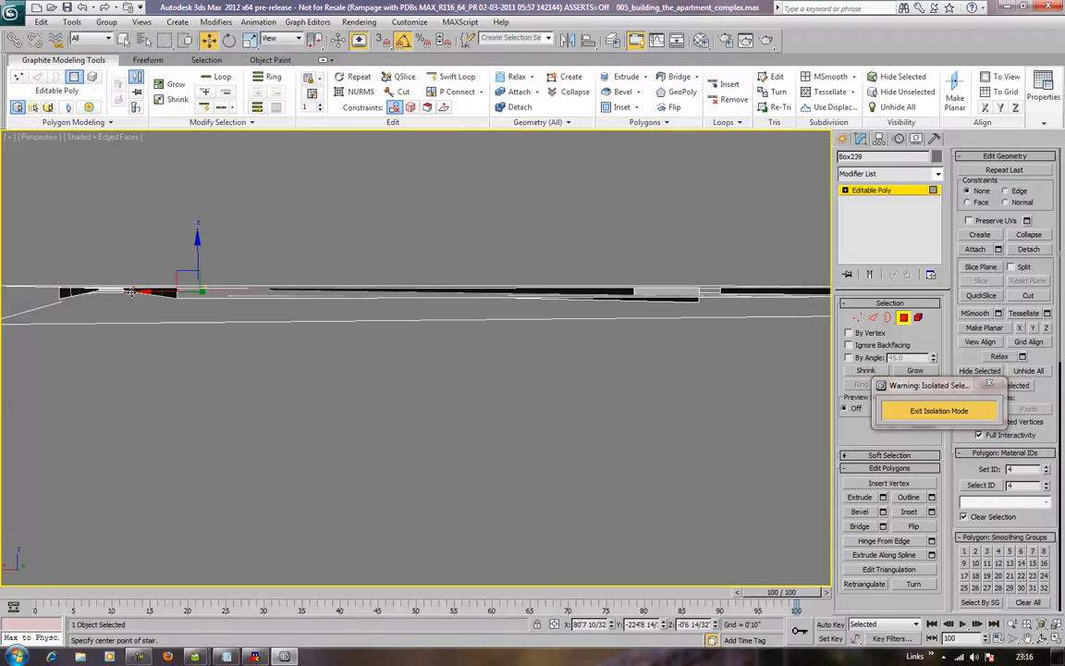
pyautogui.click(149, 301)
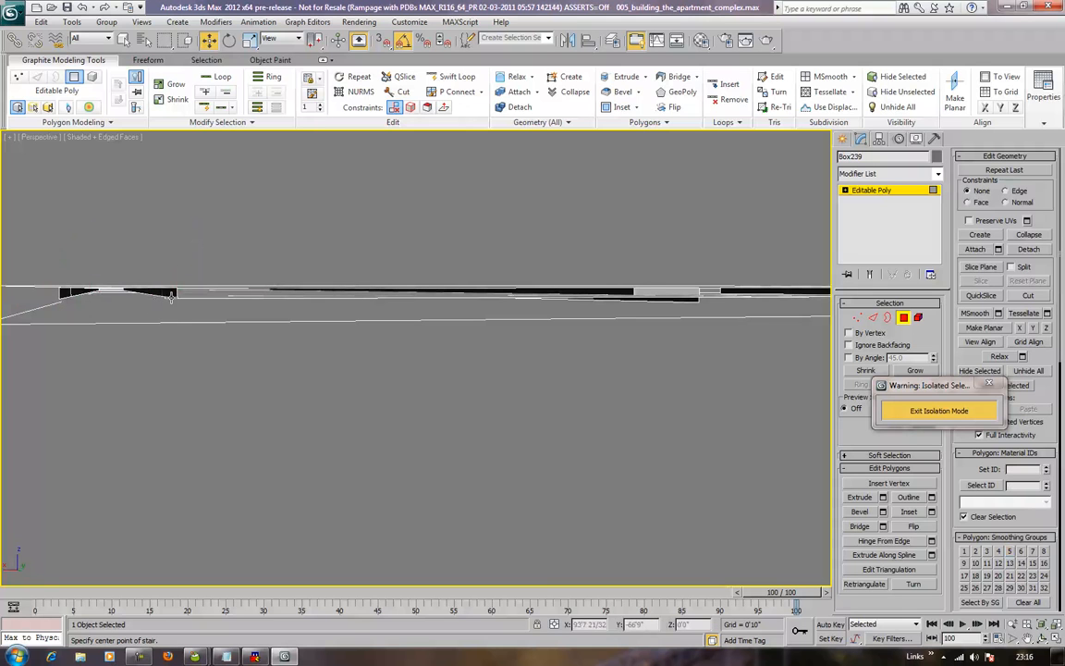
# Step: Delete the remaining outer vertical side face running along the length of the long path
pyautogui.keyDown('alt'); pyautogui.moveTo(170, 317); pyautogui.dragTo(259, 325, button='middle'); pyautogui.keyUp('alt')
pyautogui.click(256, 311)
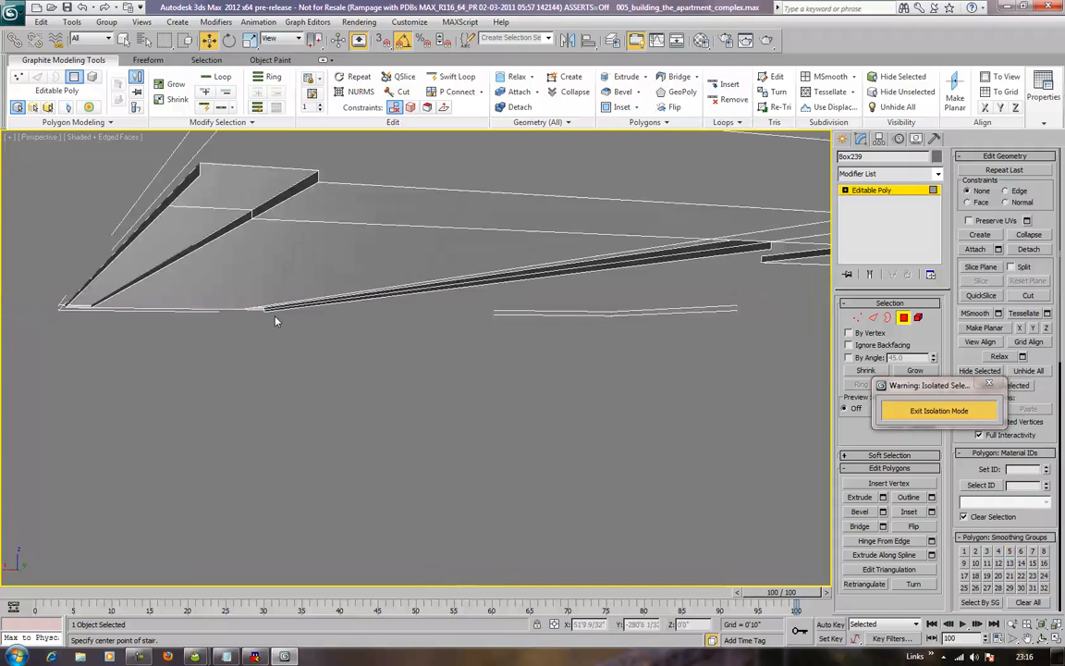
pyautogui.click(377, 286)
pyautogui.click(727, 278)
pyautogui.keyDown('alt'); pyautogui.moveTo(728, 277); pyautogui.dragTo(592, 362, button='middle'); pyautogui.keyUp('alt')
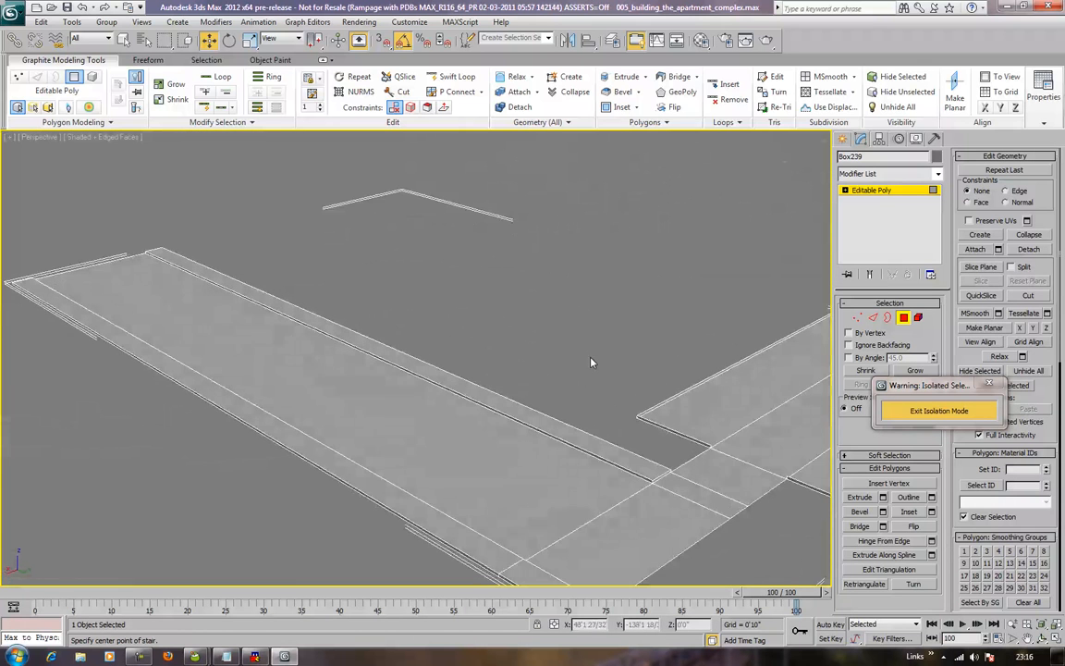
# Step: Bridge the two short vertical corner edges on the connecting strip's open outer side to form one continuous curb face
pyautogui.moveTo(462, 347); pyautogui.dragTo(396, 304, button='middle')
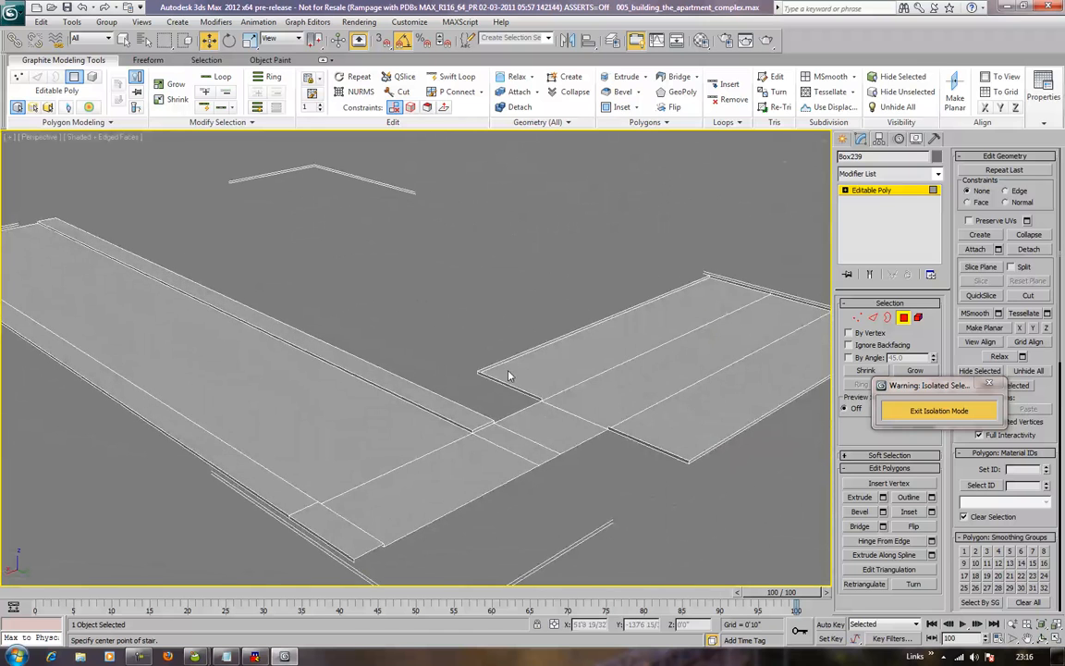
pyautogui.keyDown('alt'); pyautogui.moveTo(412, 393); pyautogui.dragTo(495, 397, button='middle'); pyautogui.keyUp('alt')
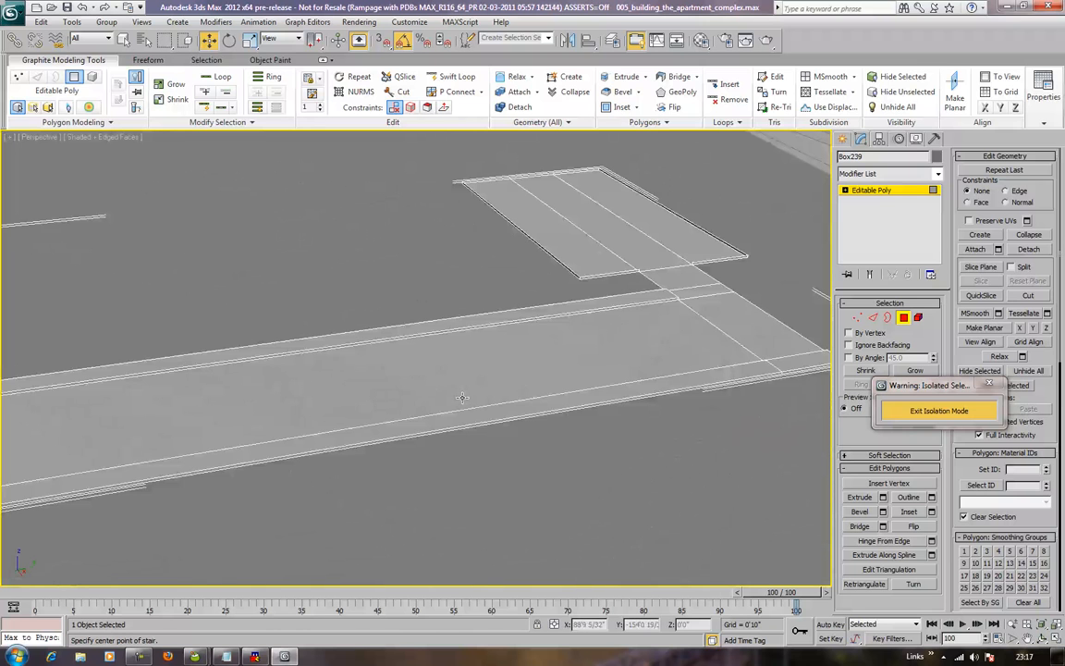
pyautogui.keyDown('alt'); pyautogui.moveTo(494, 447); pyautogui.dragTo(447, 357, button='middle'); pyautogui.keyUp('alt')
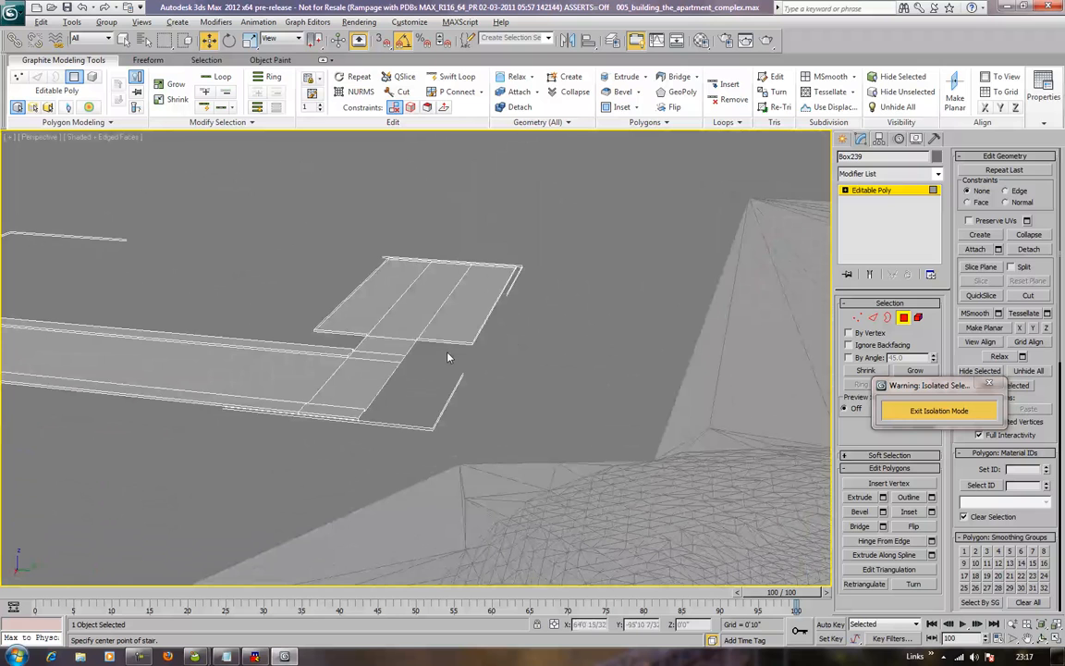
pyautogui.scroll(2, 447, 357)
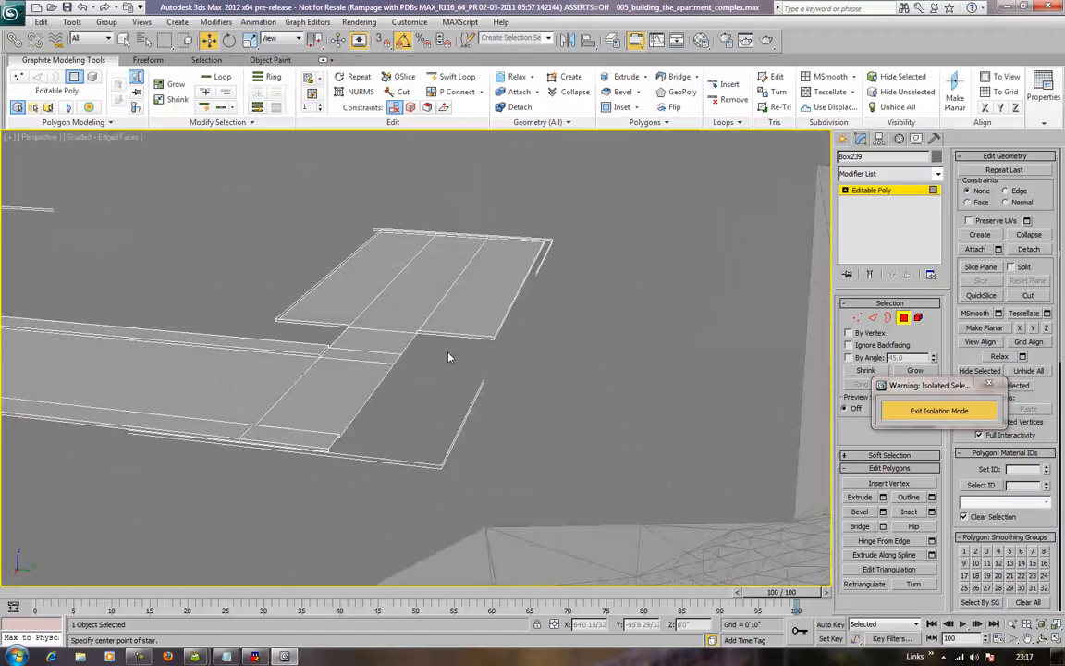
pyautogui.scroll(3, 447, 357)
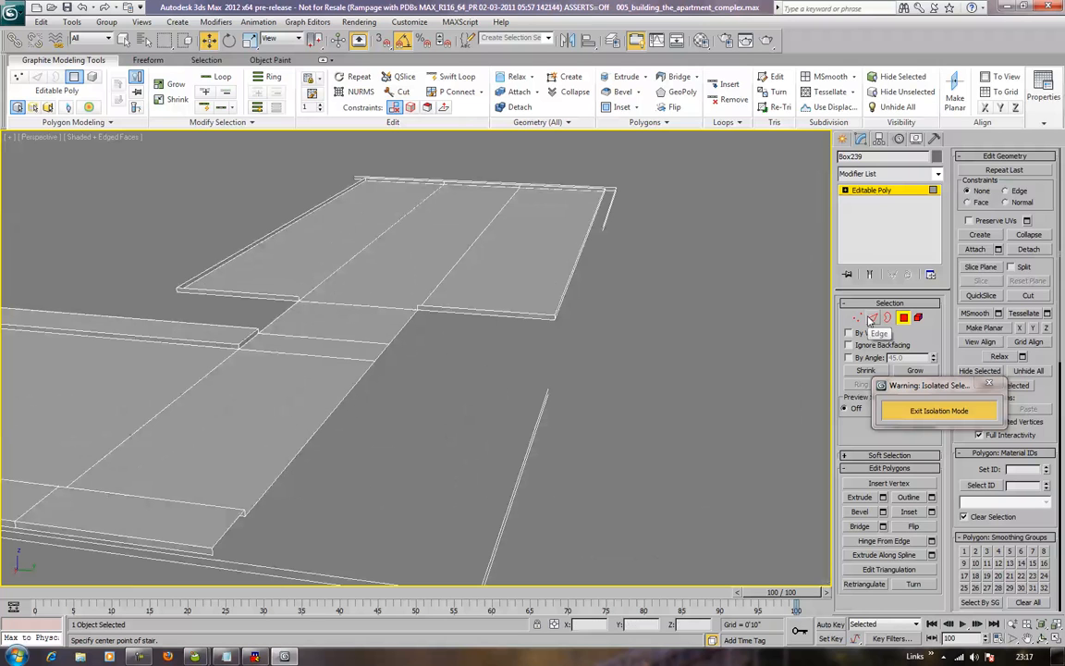
pyautogui.press('2')
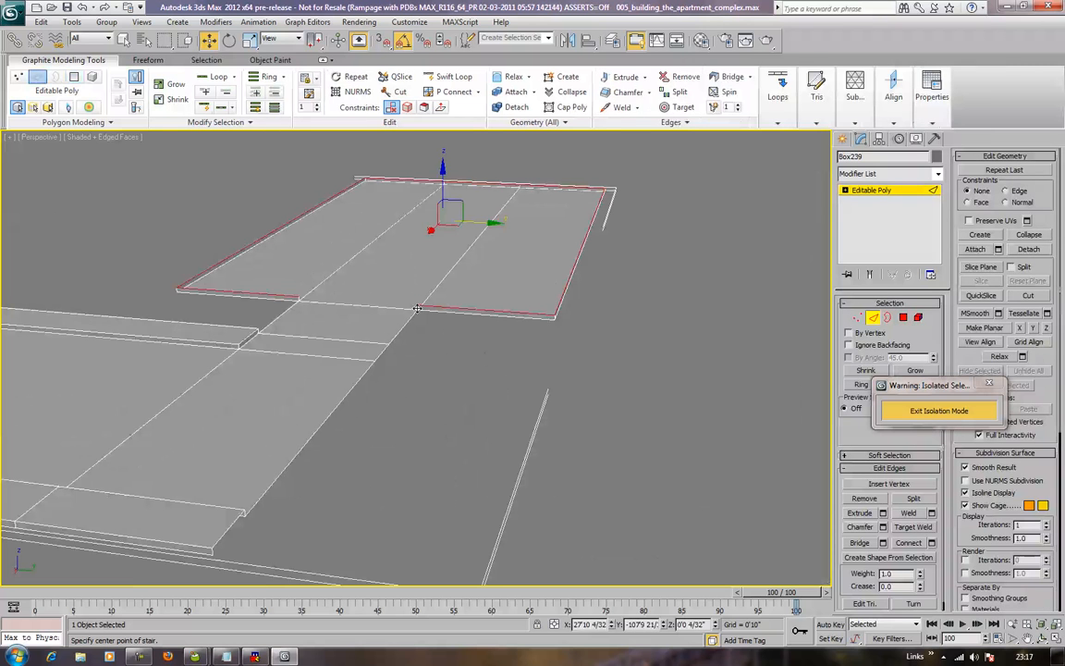
pyautogui.click(417, 308)
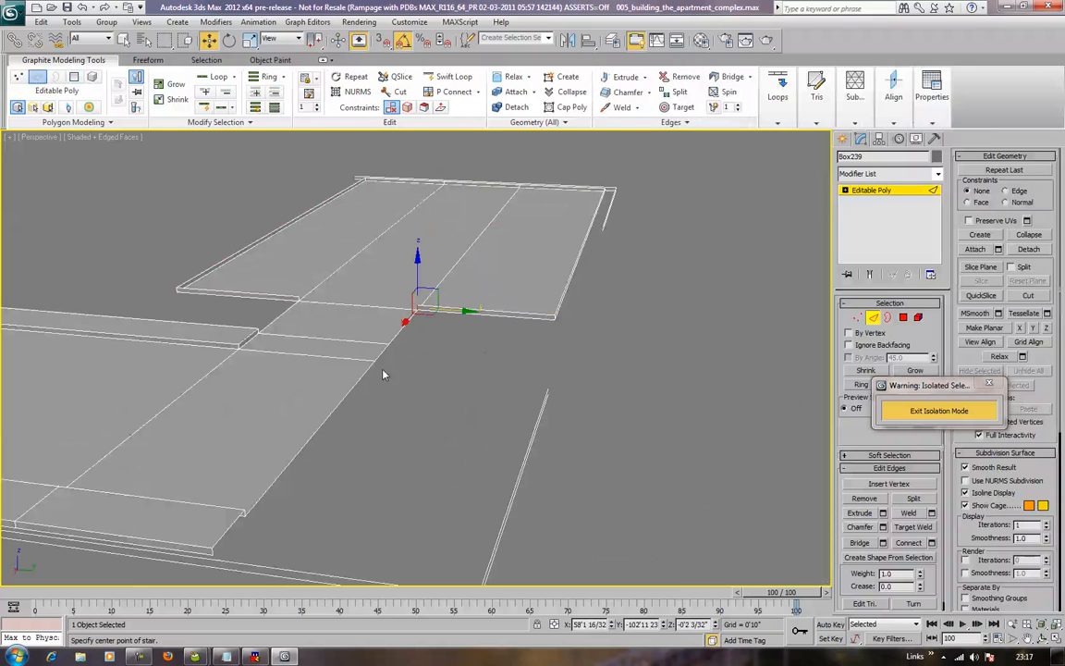
pyautogui.click(244, 513)
pyautogui.hotkey('ctrl', 'z')
pyautogui.click(242, 515)
pyautogui.hotkey('ctrl', 'z')
pyautogui.moveTo(288, 511); pyautogui.dragTo(331, 443, button='middle')
pyautogui.scroll(2, 331, 443)
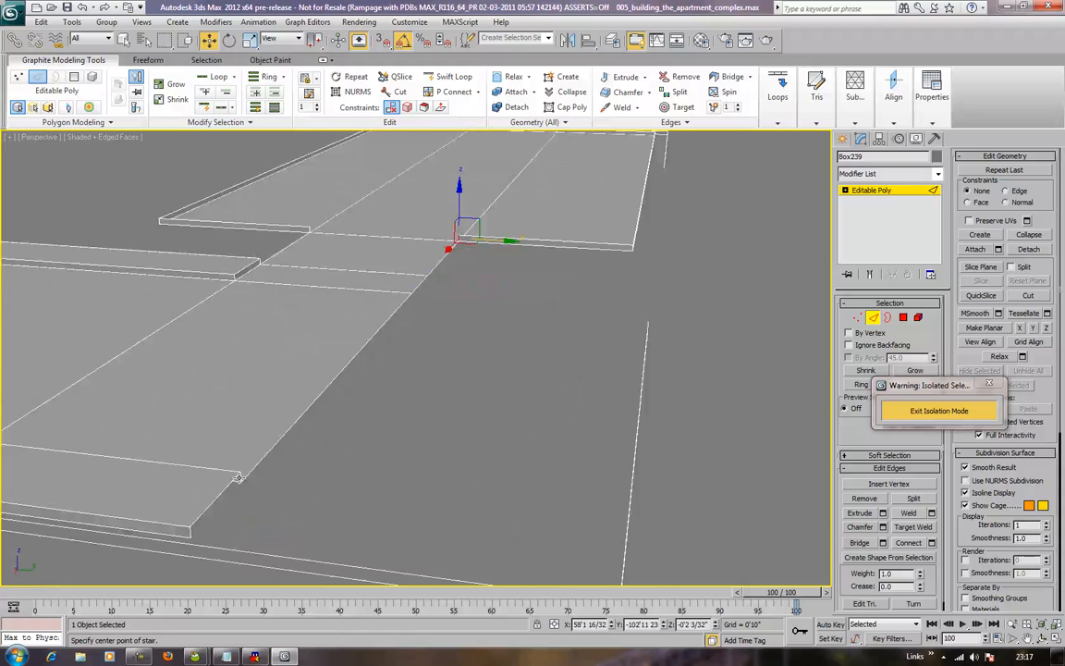
pyautogui.click(241, 476)
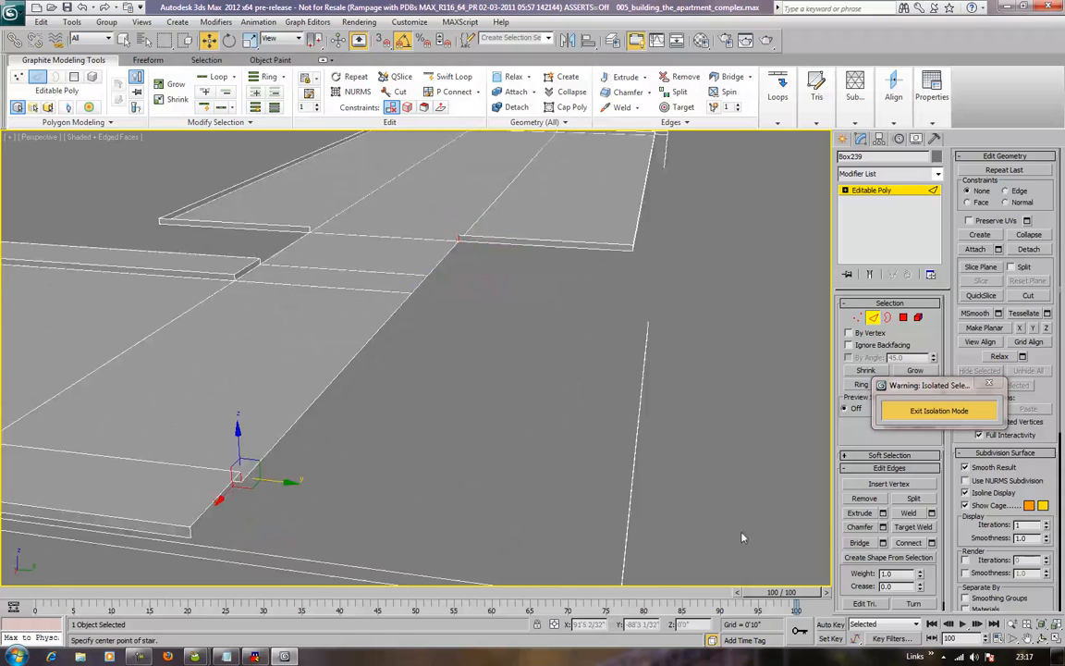
# Step: Ring-select the bridged curb face's long edges and connect them with 2 segments
pyautogui.click(361, 345)
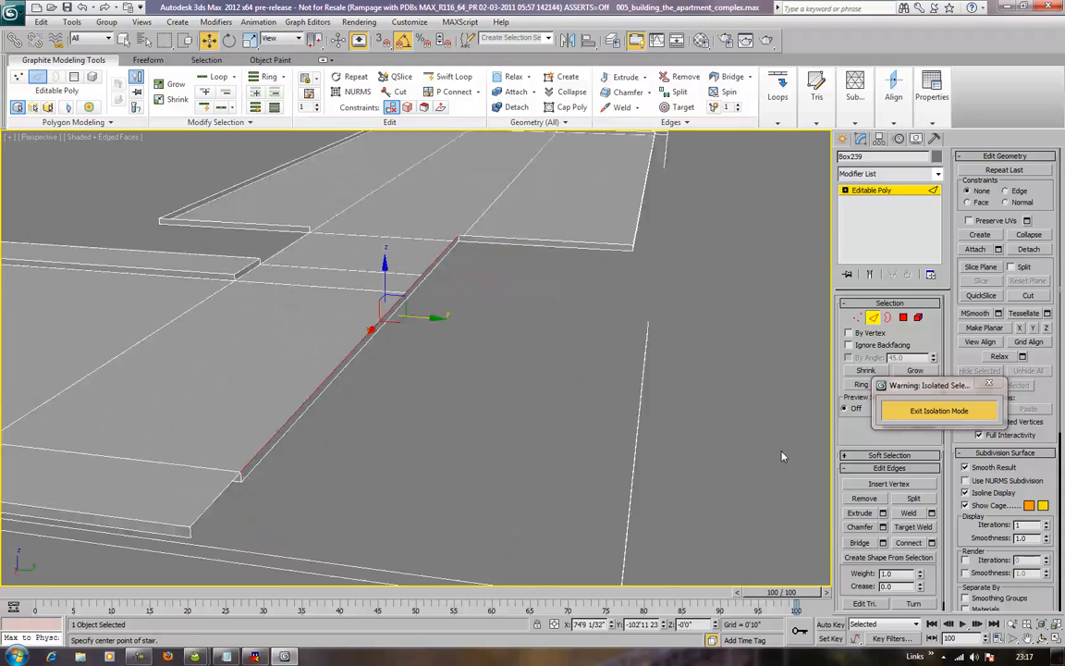
pyautogui.click(861, 385)
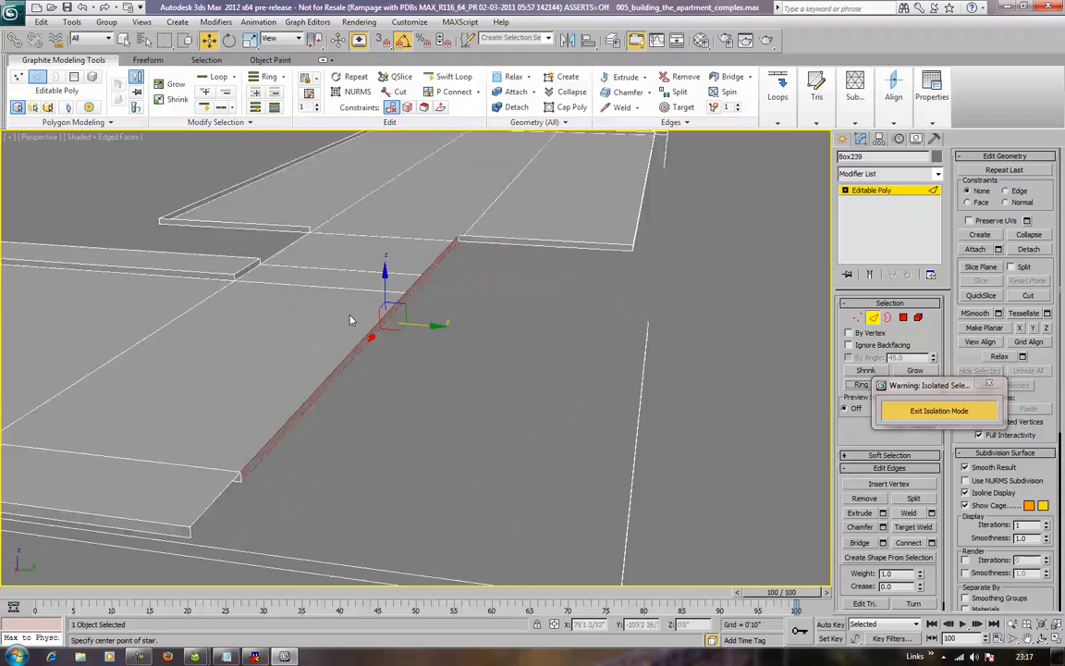
pyautogui.click(931, 543)
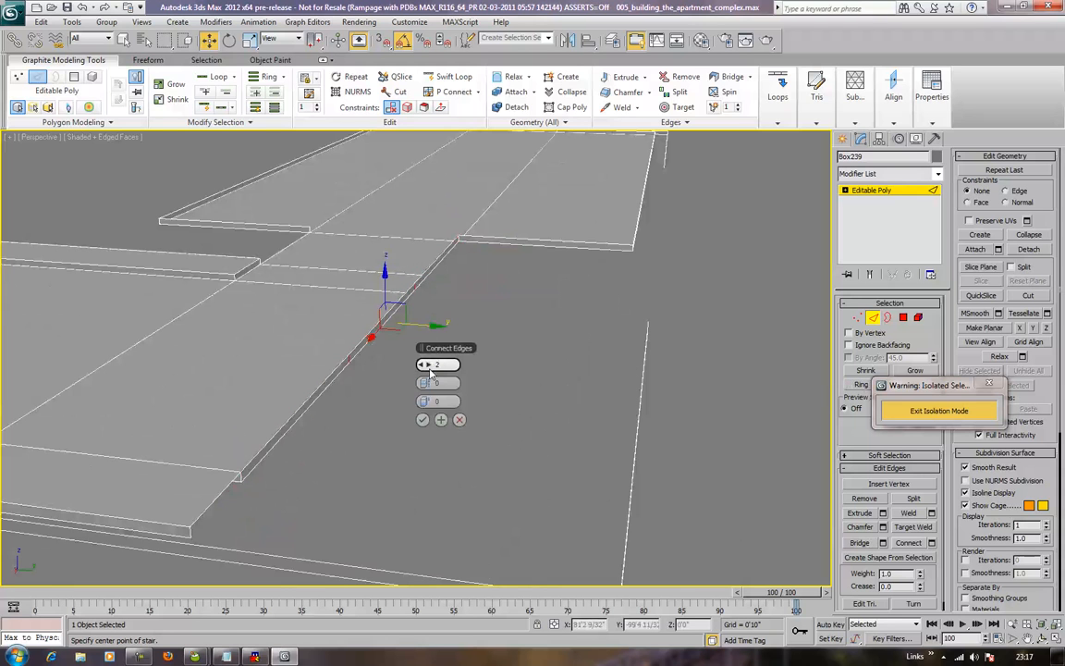
pyautogui.click(423, 419)
# Step: Target-weld the new lower curb vertices onto the path's cross-edge end vertices and leave vertex editing
pyautogui.scroll(3, 509, 280)
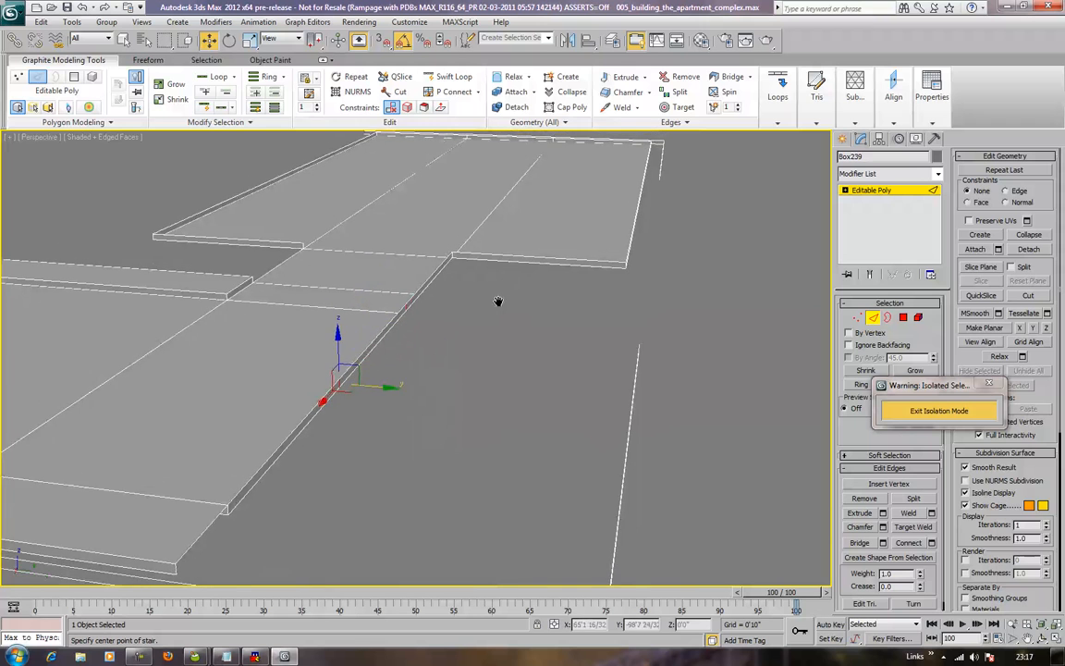
pyautogui.click(858, 317)
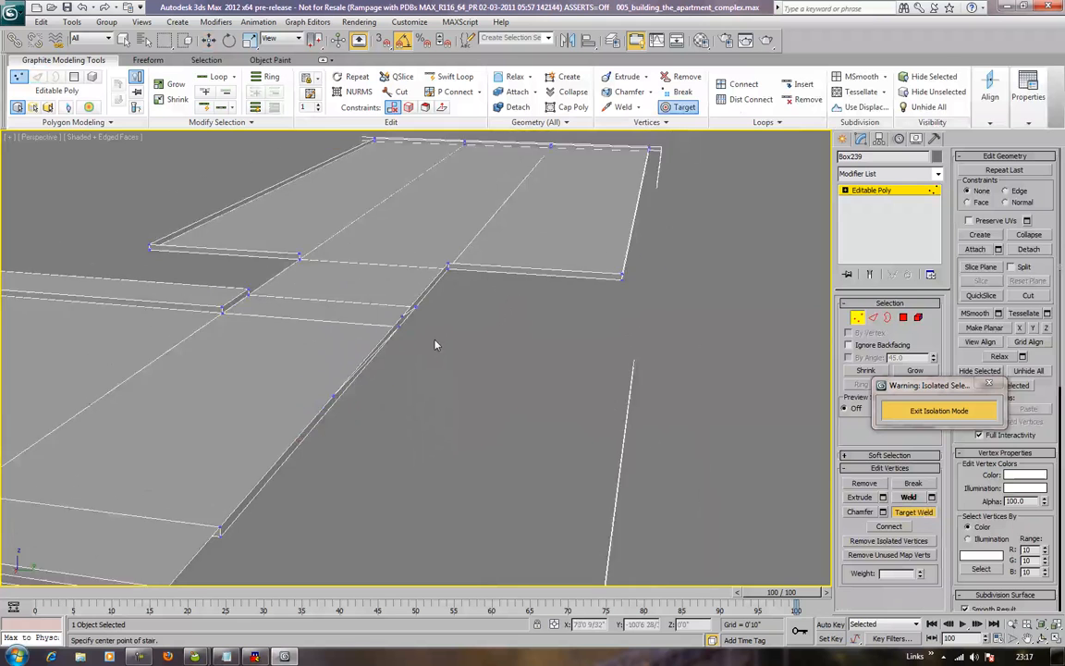
pyautogui.scroll(-4, 434, 345)
pyautogui.click(858, 317)
pyautogui.scroll(-5, 689, 313)
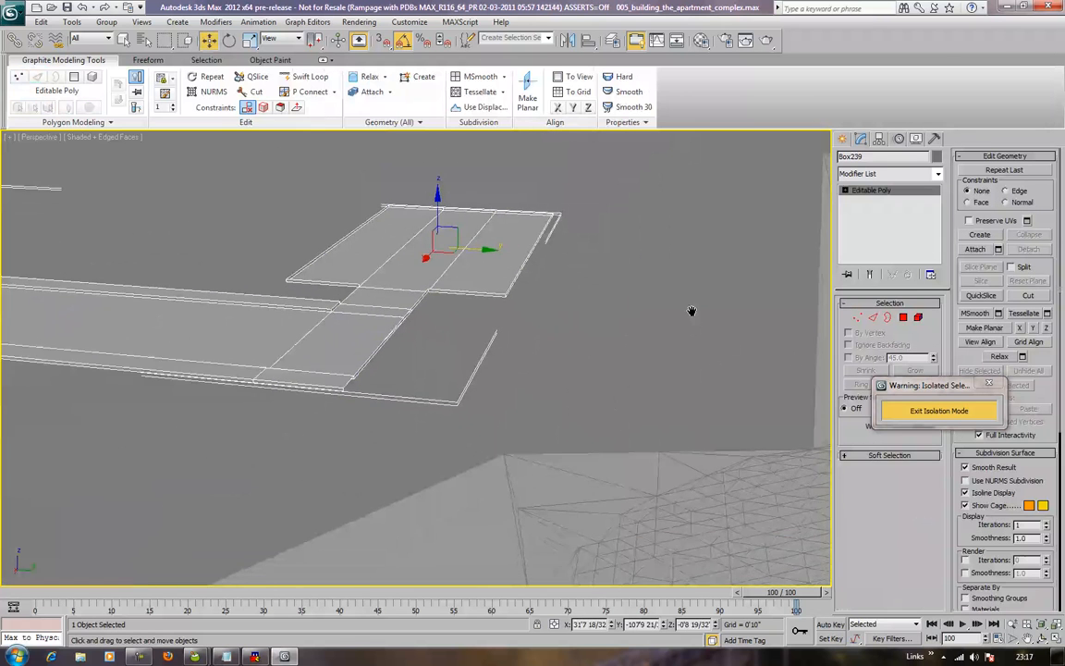
# Step: Select the terrain mesh Plane066 and delete its small stray polygons lying apart beyond the end of the long path
pyautogui.keyDown('alt'); pyautogui.moveTo(638, 344); pyautogui.dragTo(588, 284, button='middle'); pyautogui.keyUp('alt')
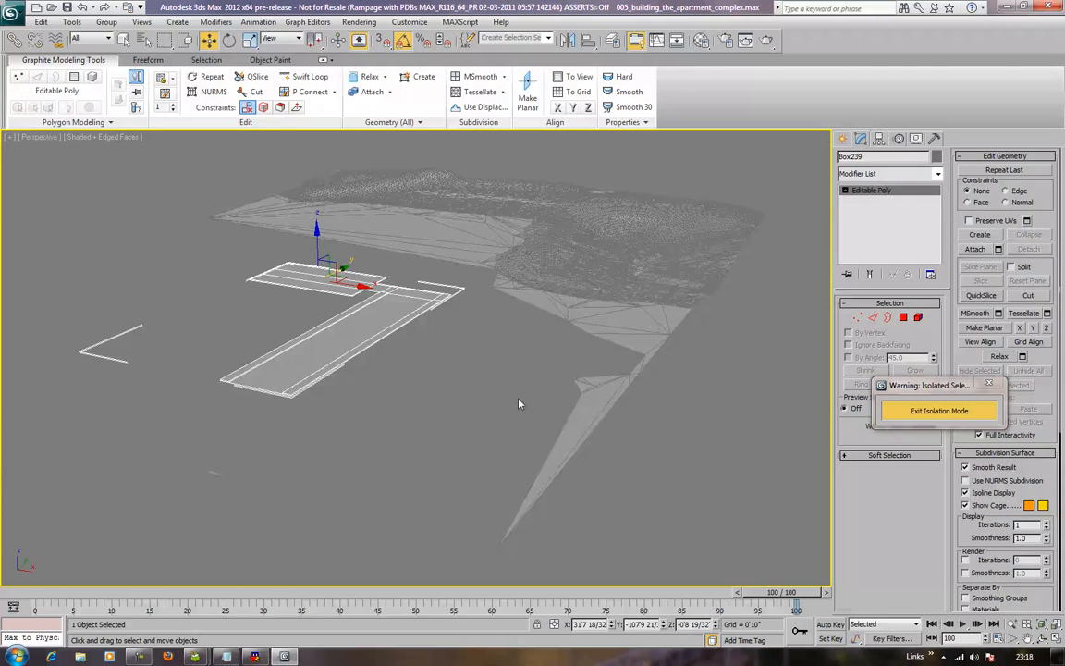
pyautogui.click(532, 367)
pyautogui.keyDown('alt'); pyautogui.moveTo(475, 328); pyautogui.dragTo(474, 371, button='middle'); pyautogui.keyUp('alt')
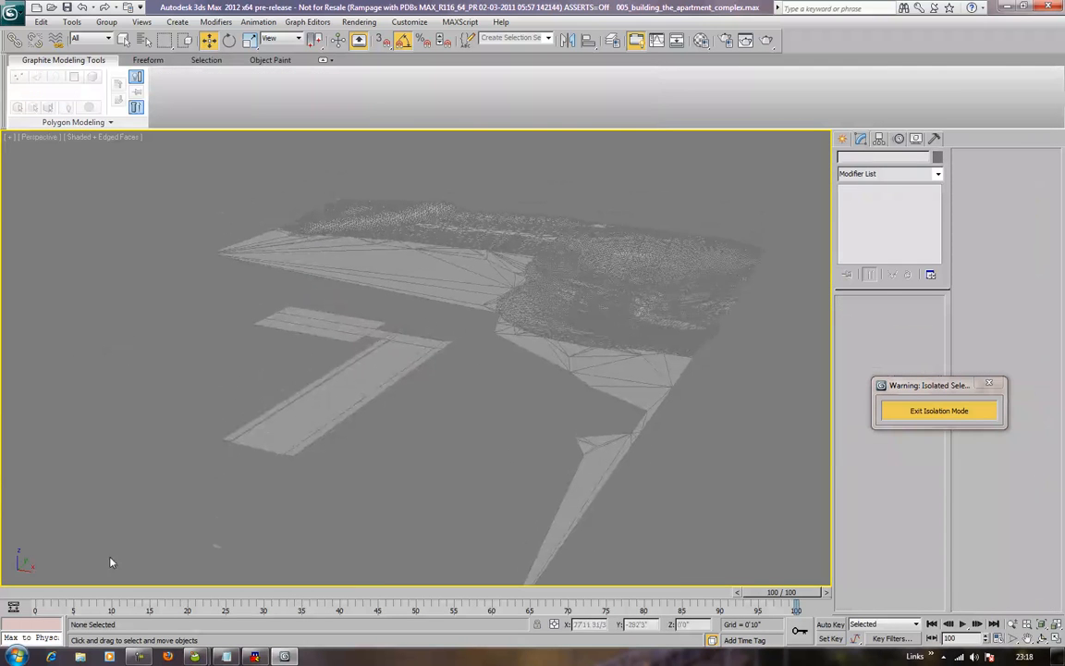
pyautogui.click(212, 547)
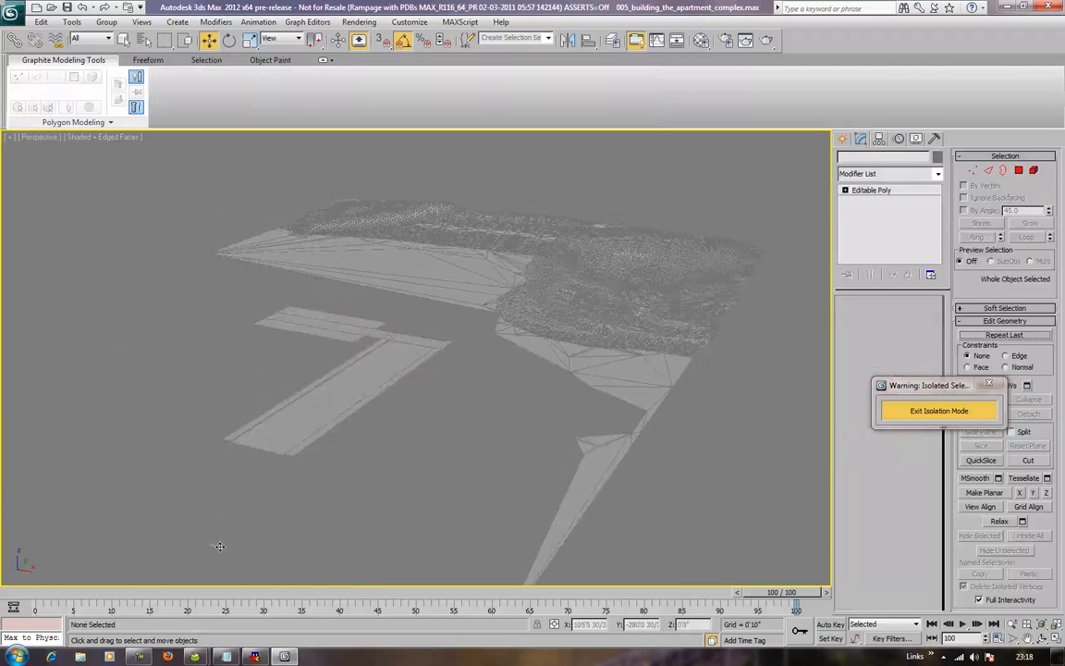
pyautogui.moveTo(280, 490); pyautogui.dragTo(305, 418, button='middle')
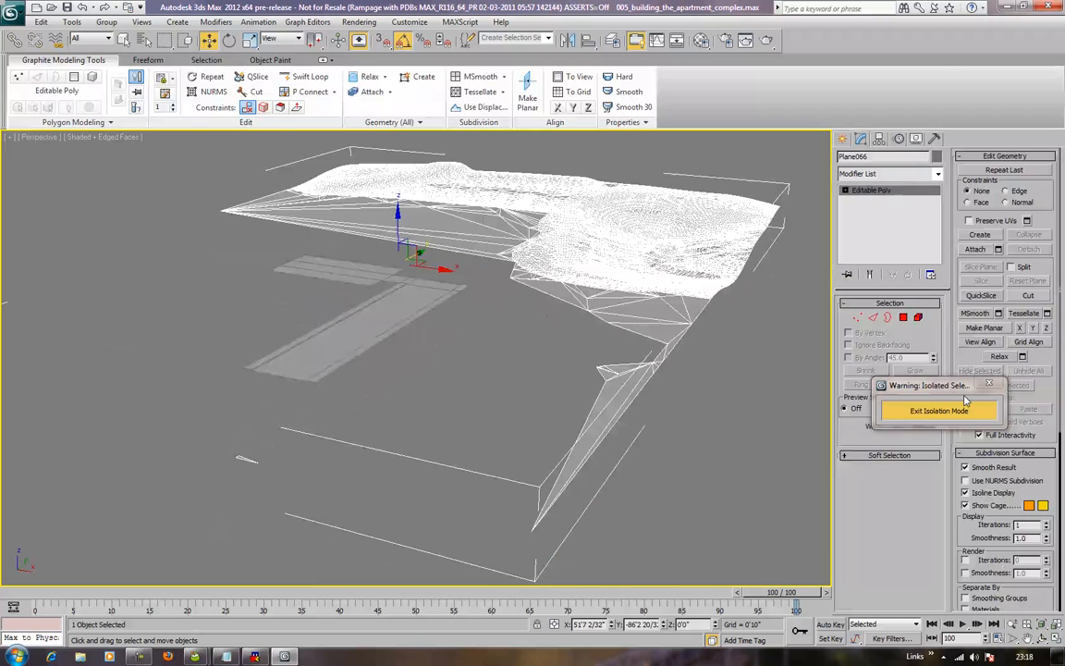
pyautogui.click(903, 317)
pyautogui.moveTo(204, 439); pyautogui.dragTo(268, 497)
pyautogui.press('Delete')
pyautogui.keyDown('alt'); pyautogui.moveTo(336, 447); pyautogui.dragTo(359, 440, button='middle'); pyautogui.keyUp('alt')
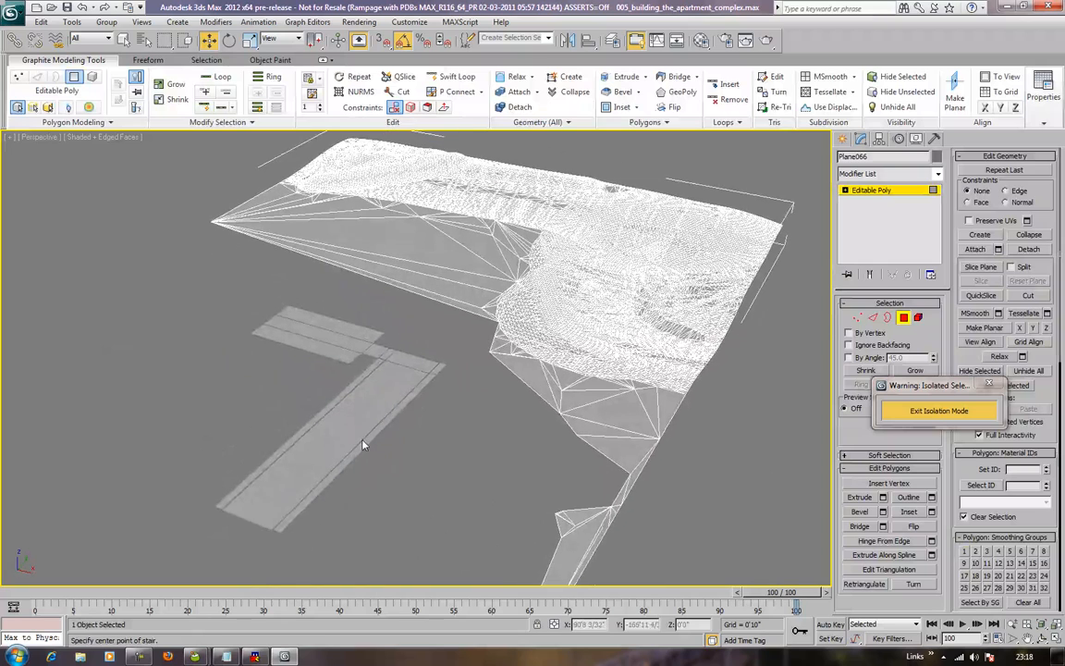
pyautogui.scroll(2, 404, 387)
pyautogui.scroll(2, 430, 350)
pyautogui.moveTo(710, 368); pyautogui.dragTo(814, 434, button='middle')
pyautogui.click(871, 318)
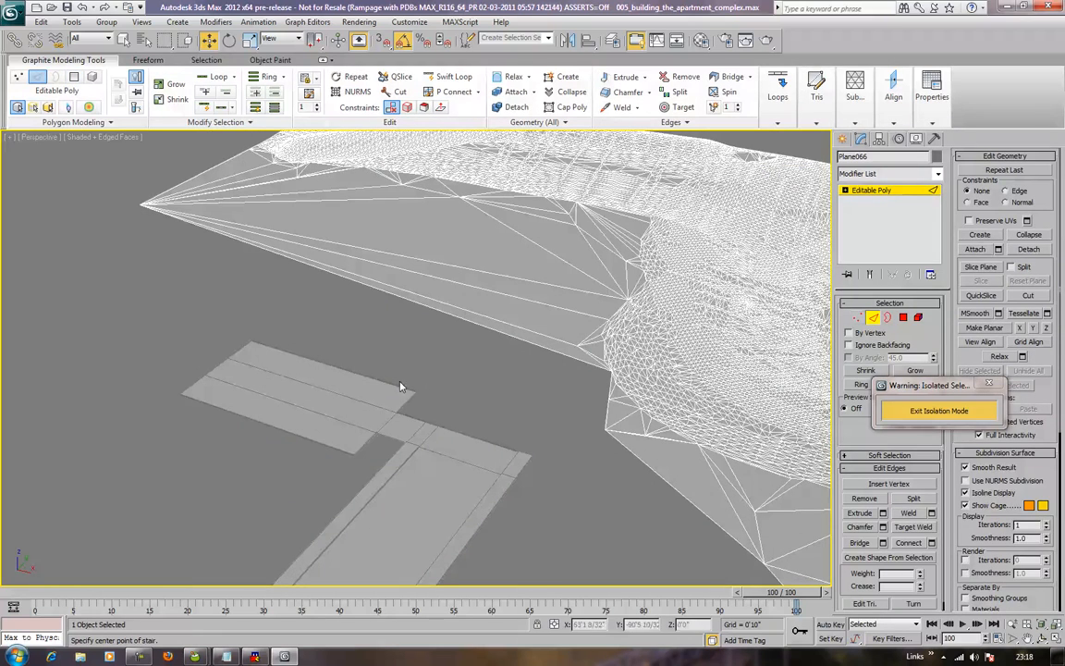
pyautogui.click(872, 318)
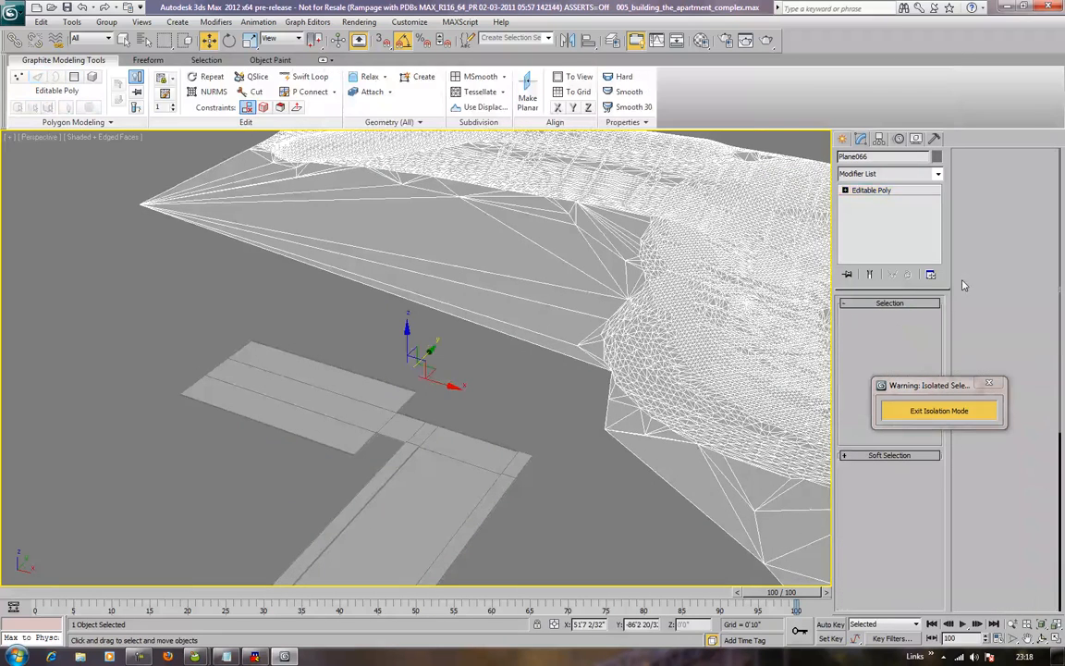
pyautogui.moveTo(599, 390); pyautogui.dragTo(656, 286, button='middle')
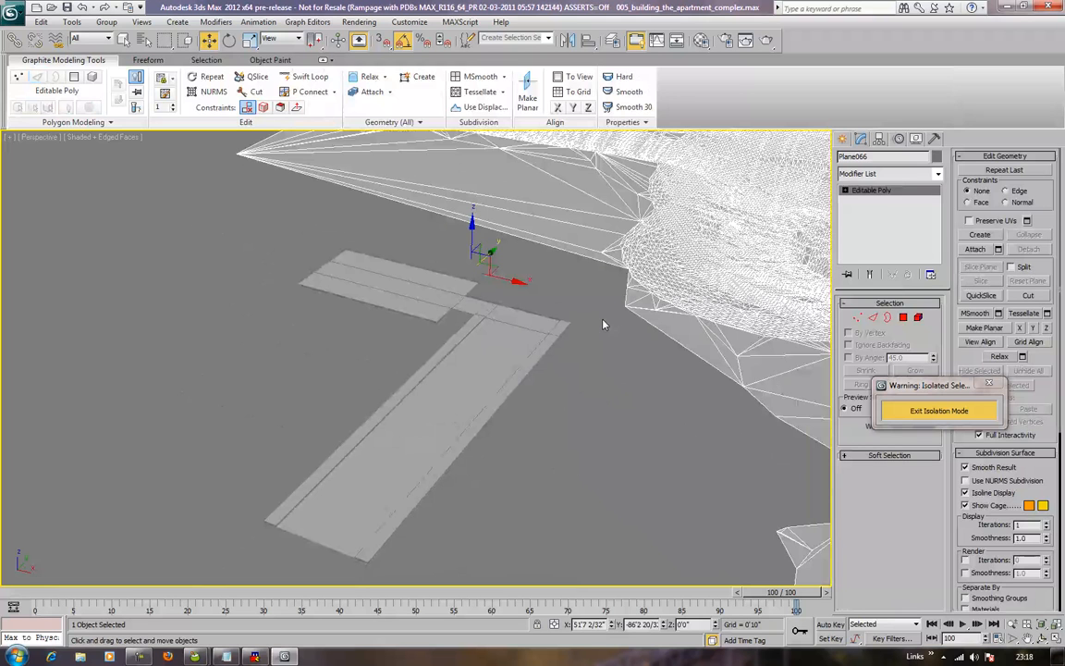
# Step: Save the scene as workbench in the archviz 4 folder, overwriting the existing file, and clear the selection
pyautogui.click(12, 15)
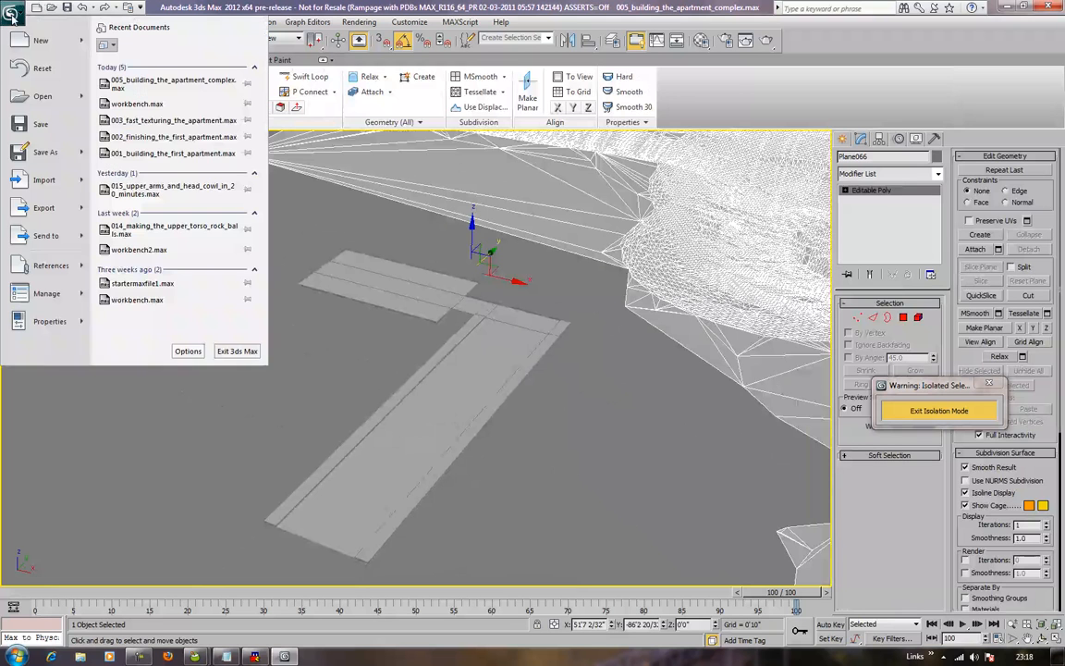
pyautogui.click(43, 144)
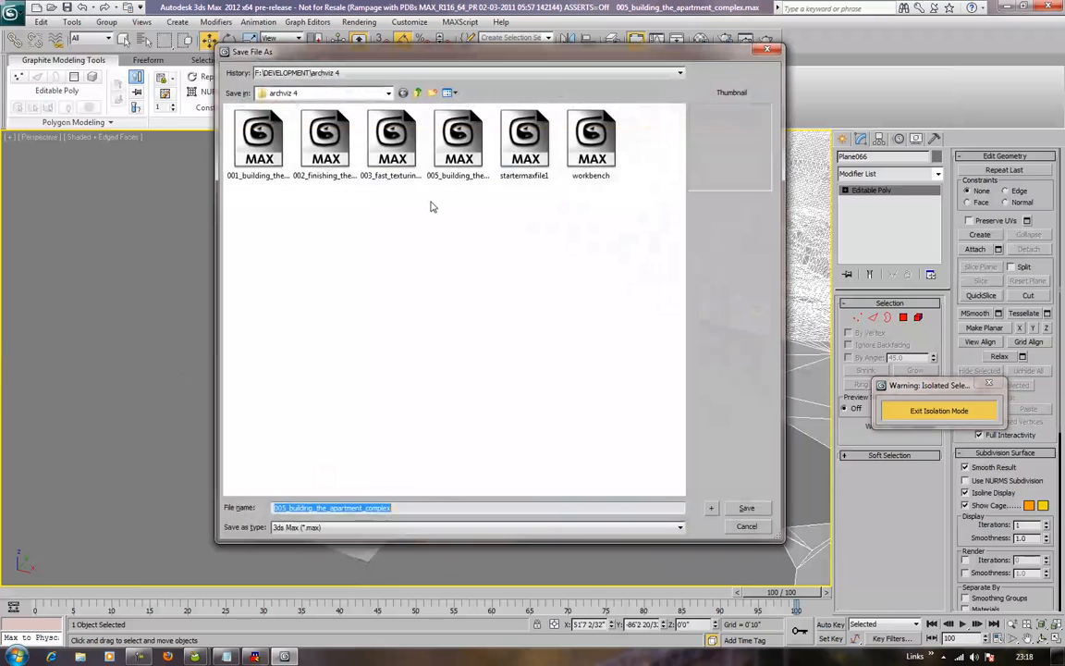
pyautogui.doubleClick(591, 138)
pyautogui.click(576, 373)
pyautogui.click(252, 268)
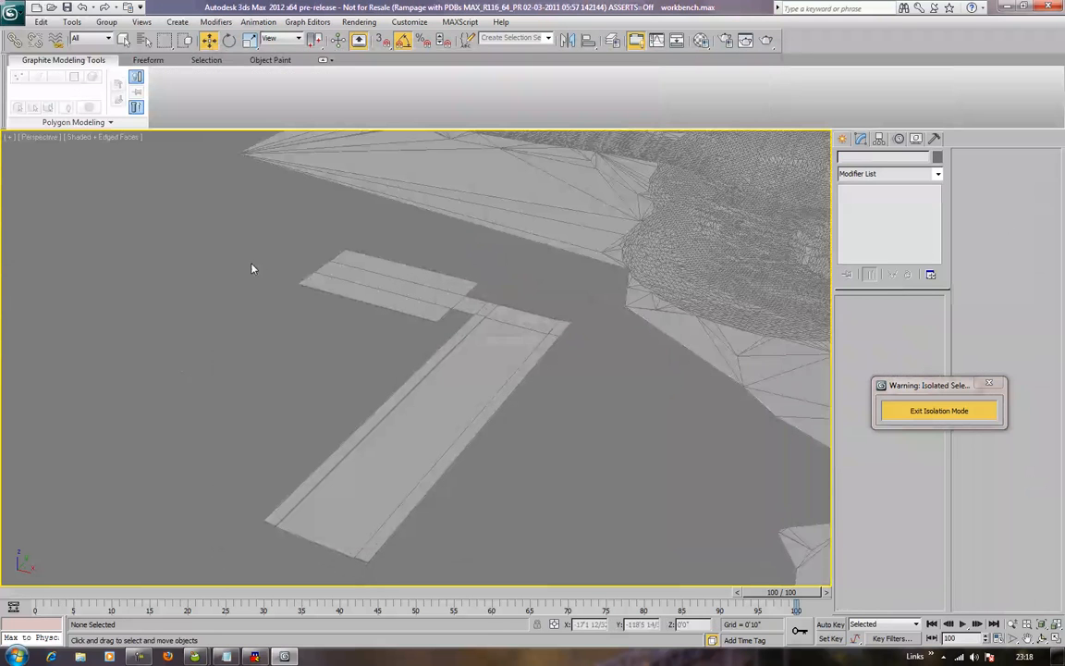
# Step: Change the unused 14 - Default material from Standard to the mental ray Arch & Design type
pyautogui.press('m')
pyautogui.click(641, 273)
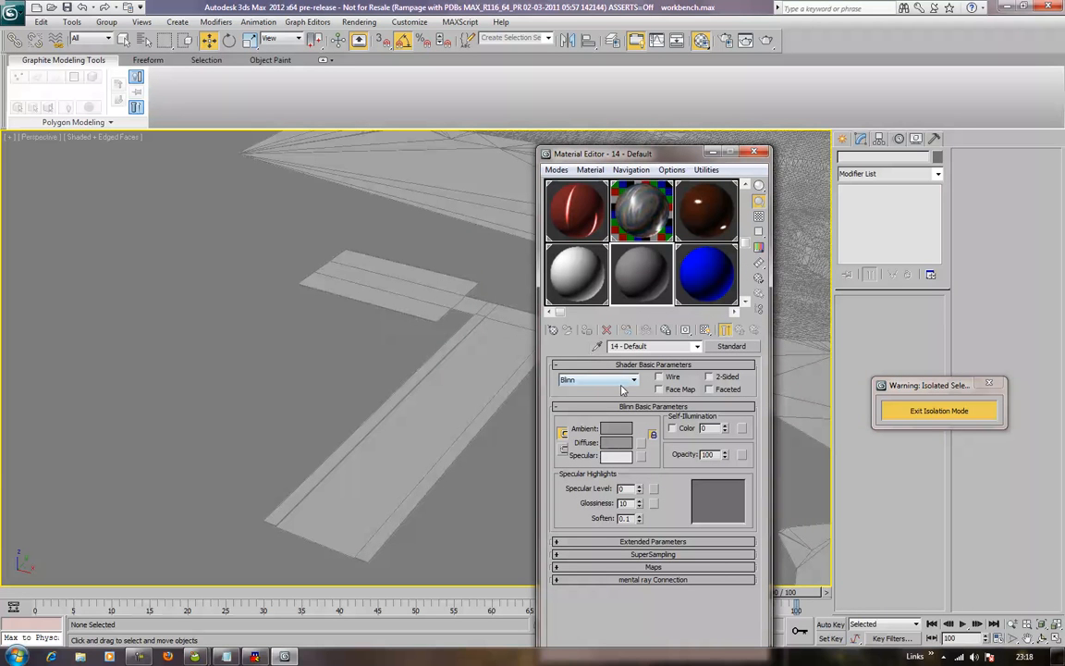
pyautogui.click(732, 346)
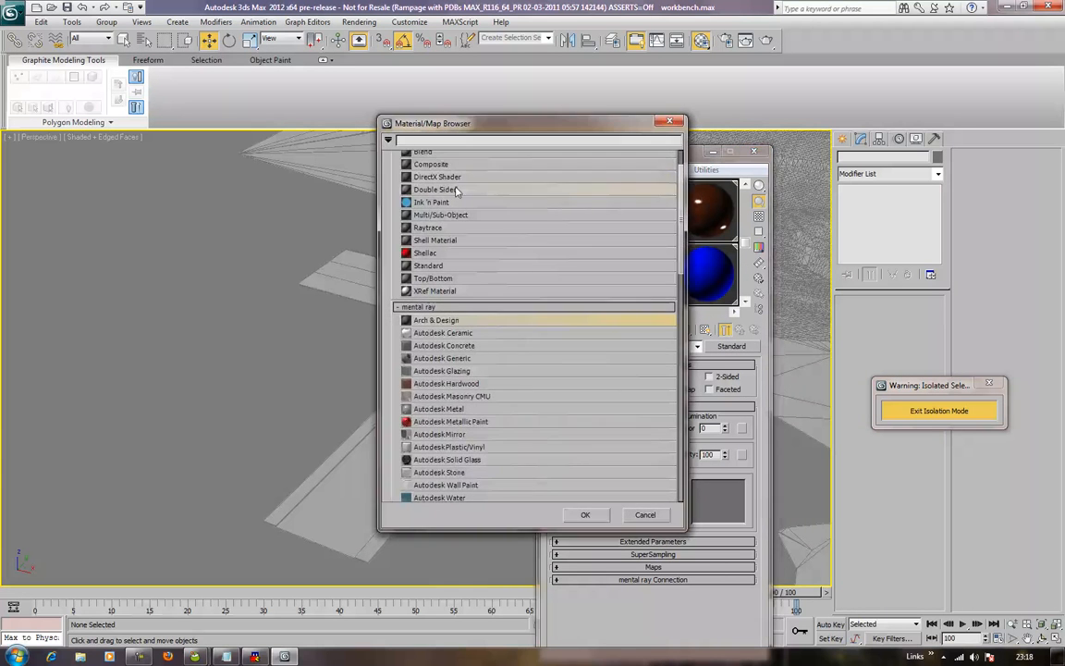
pyautogui.doubleClick(545, 323)
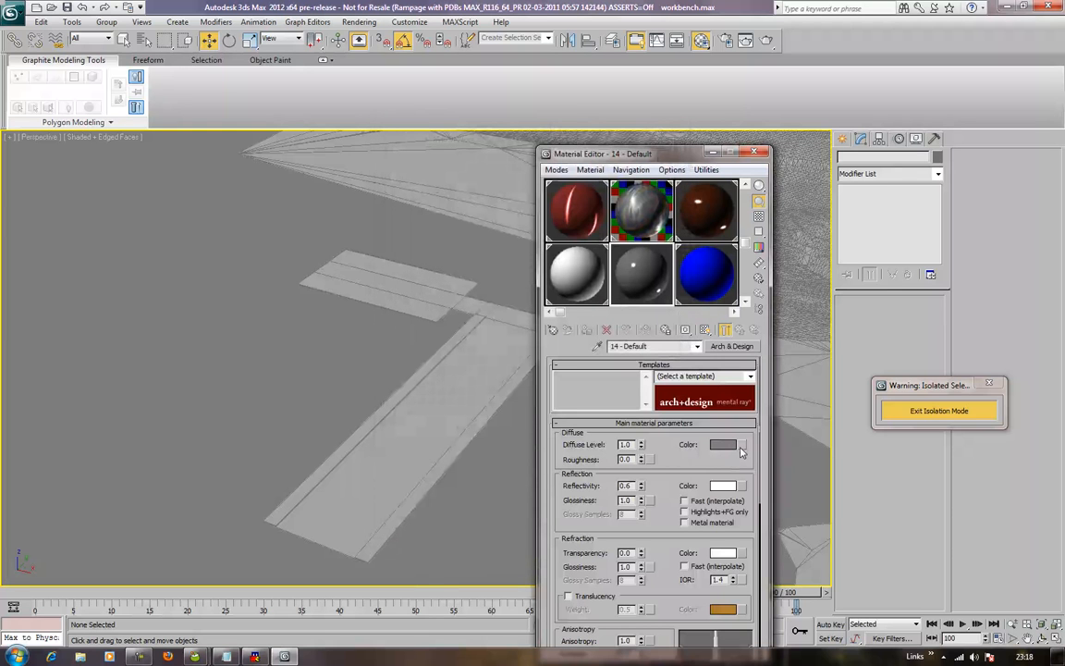
# Step: Apply the Rough Concrete template and assign the material to the paved path with its map shown in the viewport
pyautogui.click(735, 377)
pyautogui.click(719, 447)
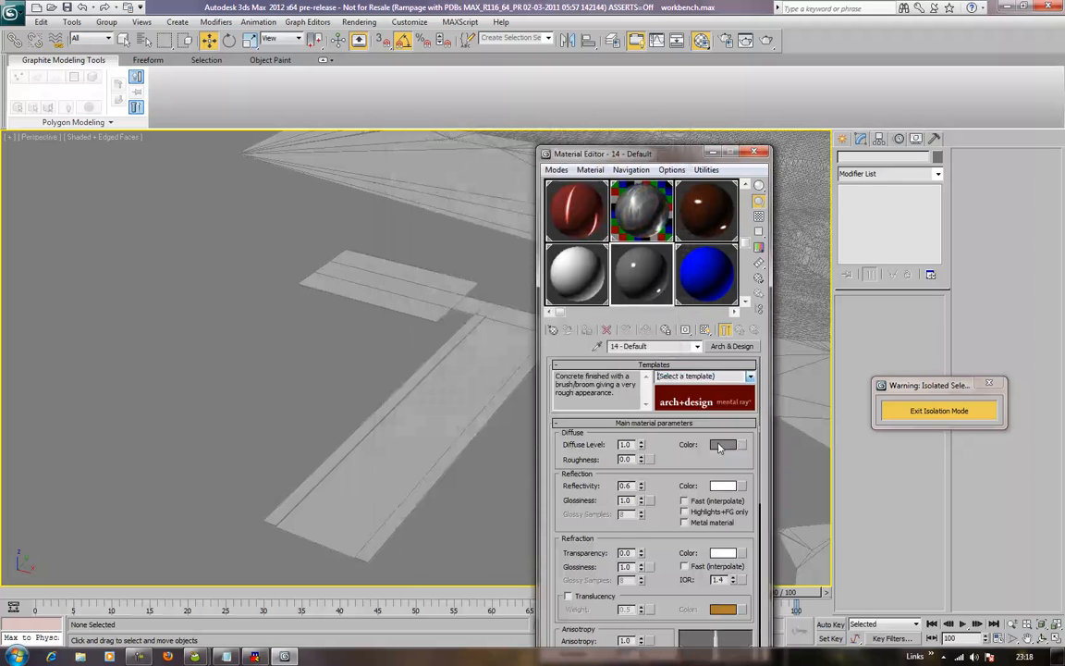
pyautogui.moveTo(641, 292); pyautogui.dragTo(488, 396)
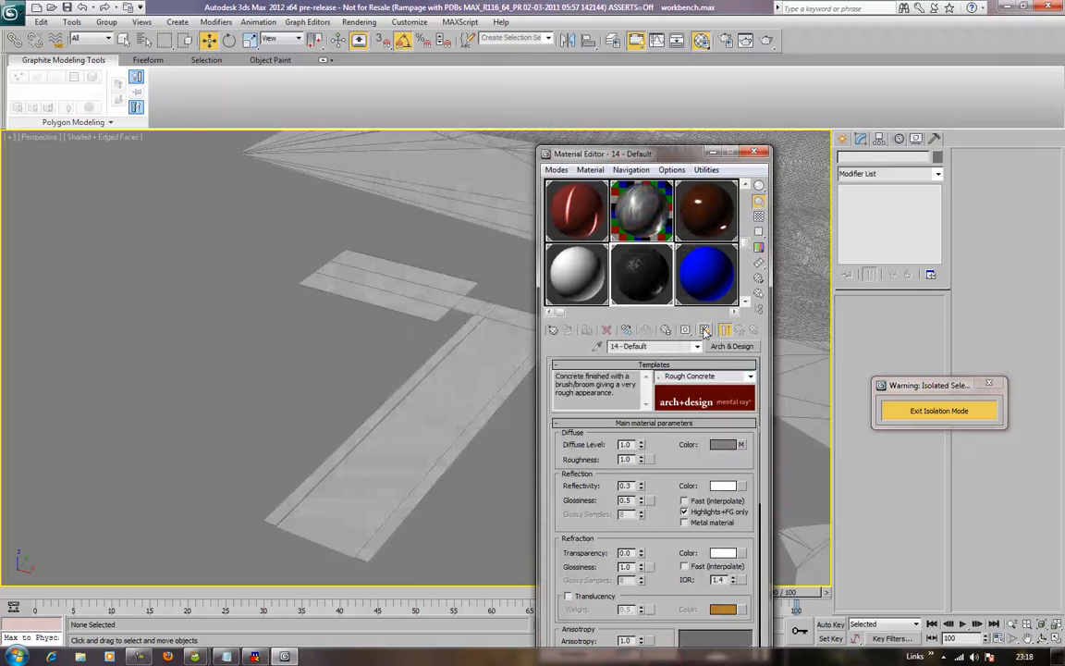
pyautogui.click(754, 152)
# Step: Clone the paved path Box239 in place, hide the copy, and select the original path again
pyautogui.moveTo(587, 338); pyautogui.dragTo(577, 420, button='middle')
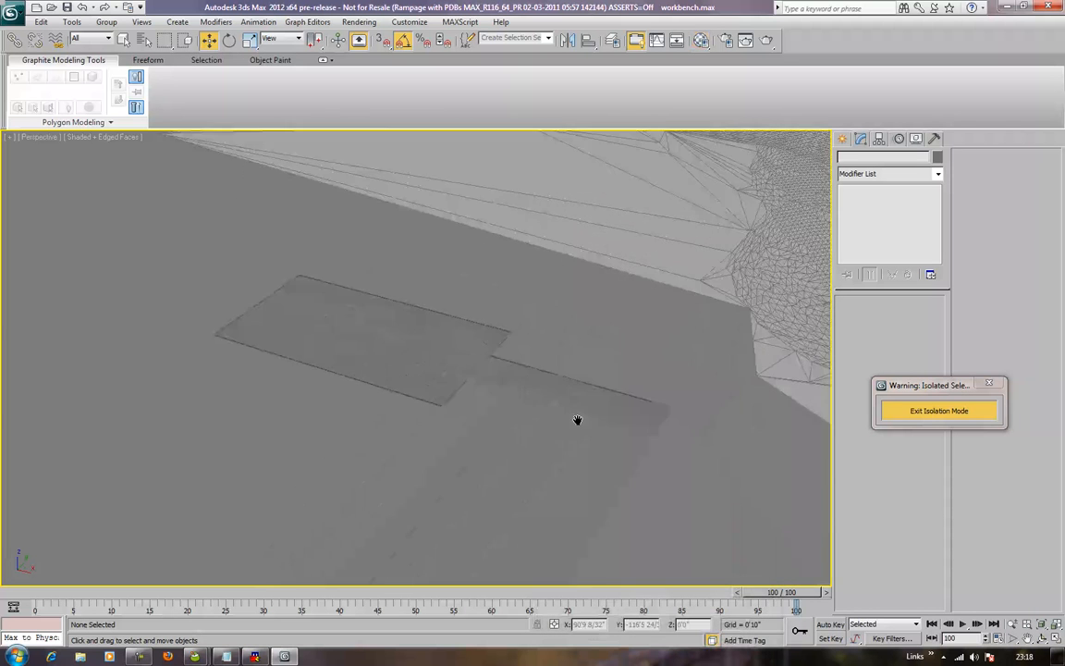
pyautogui.click(667, 243)
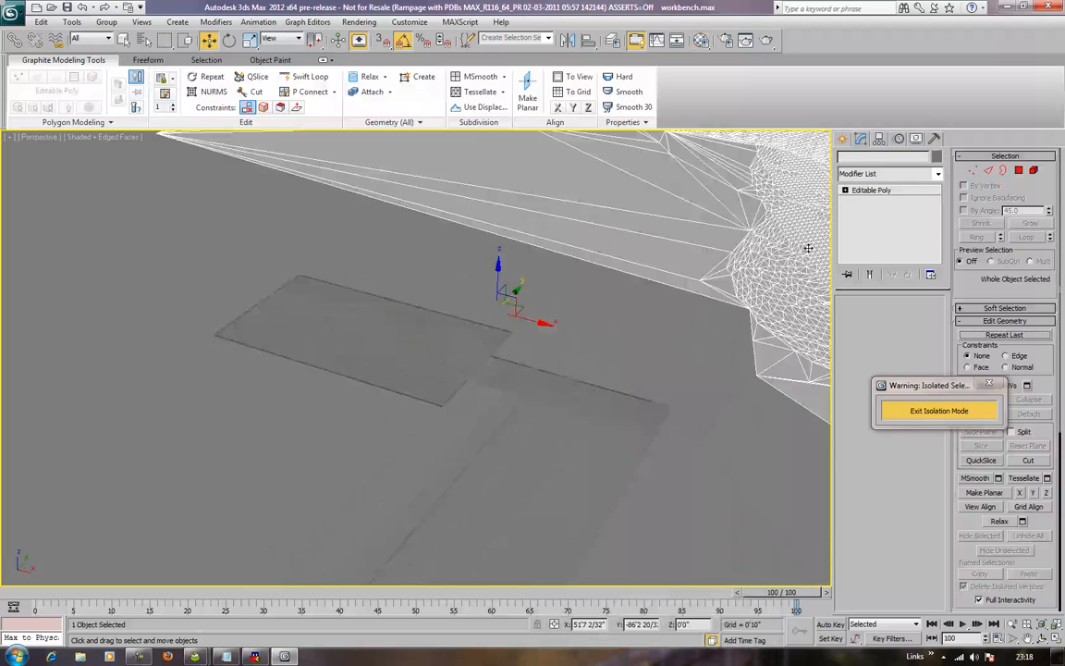
pyautogui.moveTo(497, 353); pyautogui.dragTo(435, 373, button='middle')
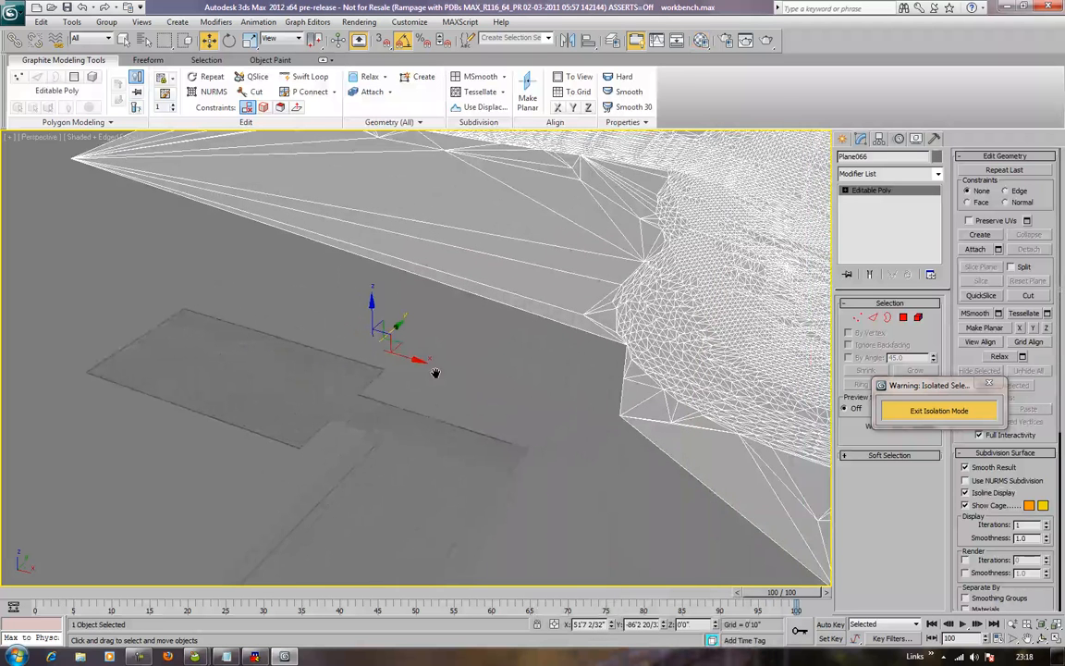
pyautogui.scroll(-1, 636, 343)
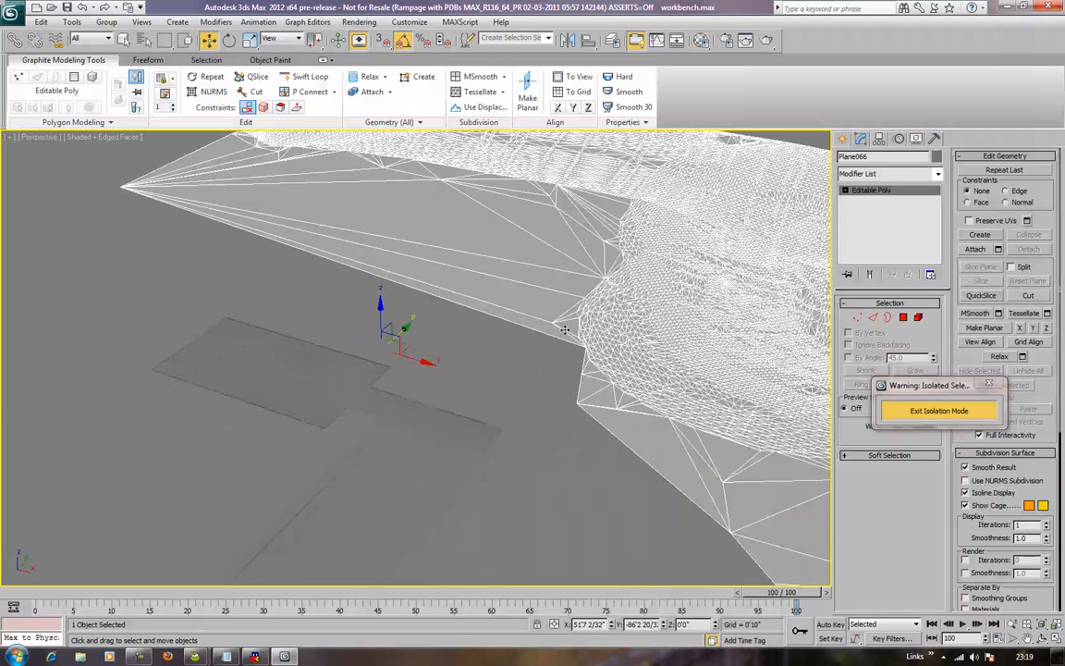
pyautogui.click(325, 366)
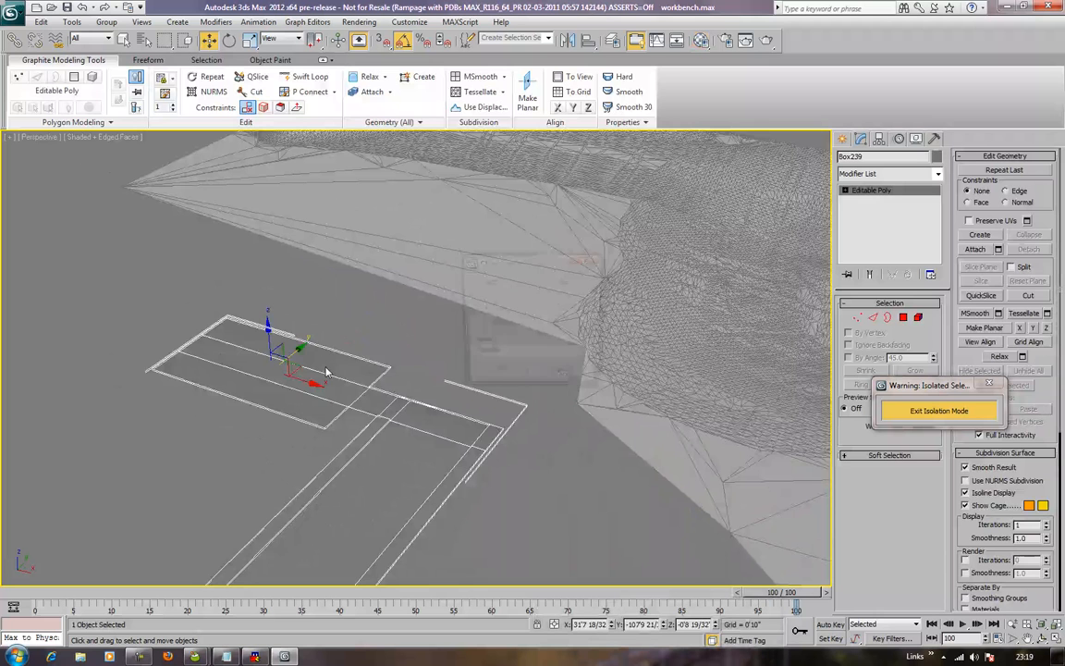
pyautogui.hotkey('ctrl', 'v')
pyautogui.click(520, 377)
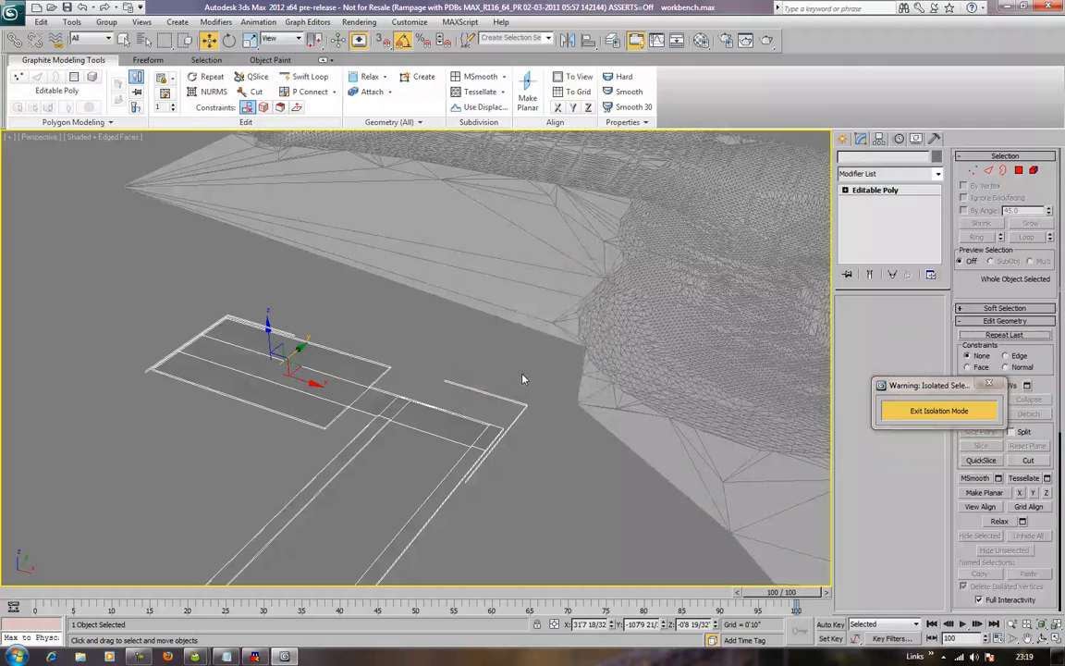
pyautogui.rightClick(323, 367)
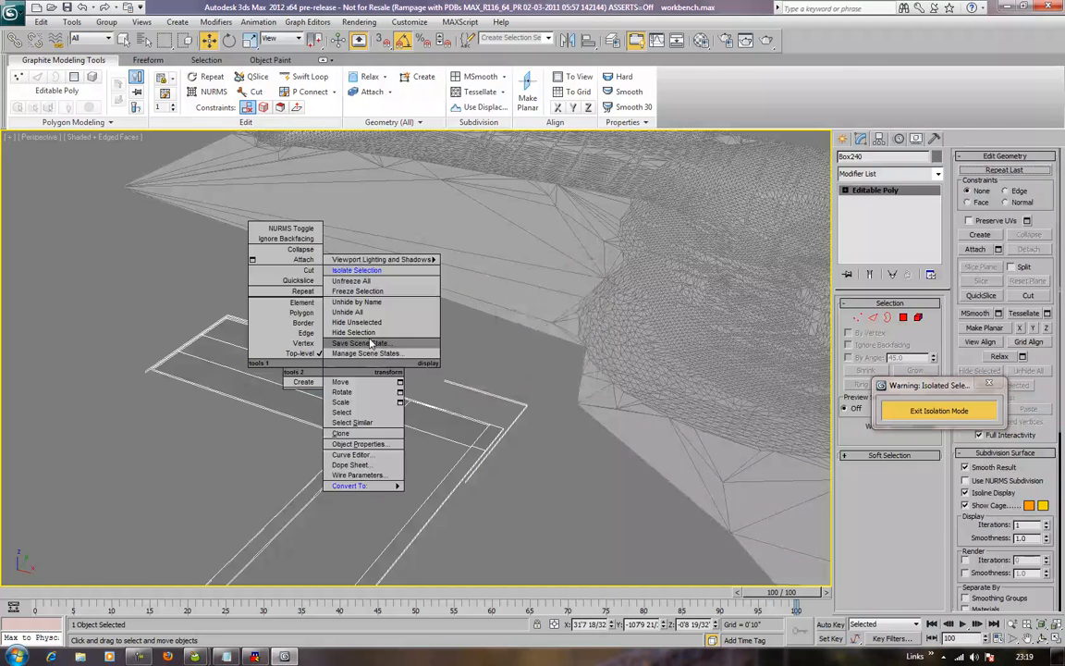
pyautogui.click(368, 334)
pyautogui.click(297, 385)
# Step: Attach the terrain mesh to the selected path object Box239
pyautogui.moveTo(319, 475); pyautogui.dragTo(323, 492, button='middle')
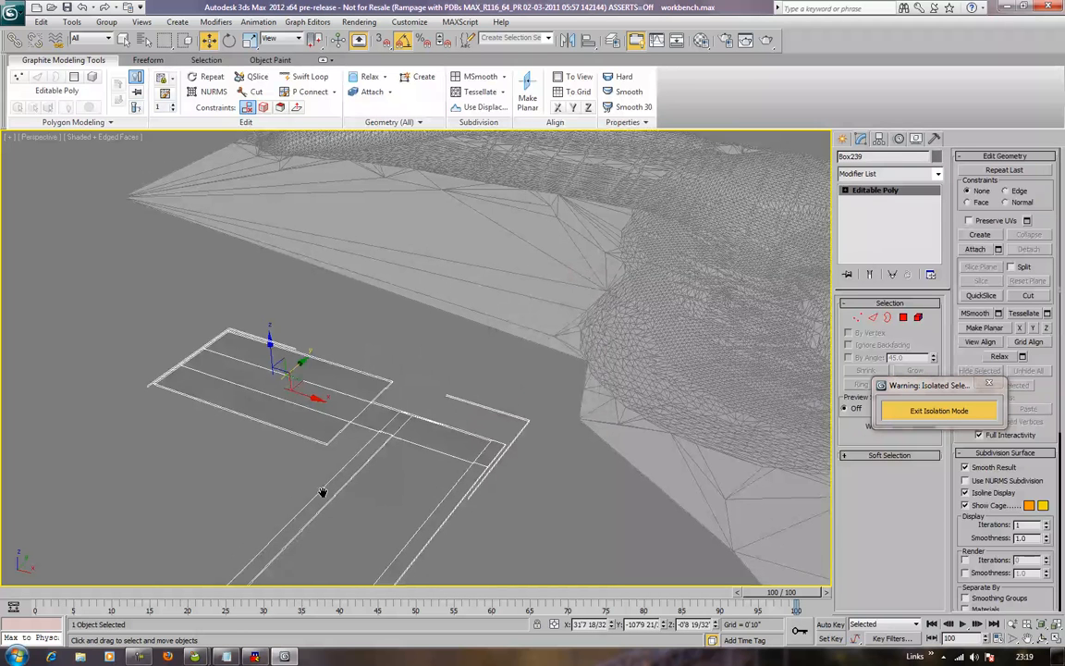
pyautogui.scroll(2, 322, 492)
pyautogui.moveTo(395, 446); pyautogui.dragTo(397, 448, button='middle')
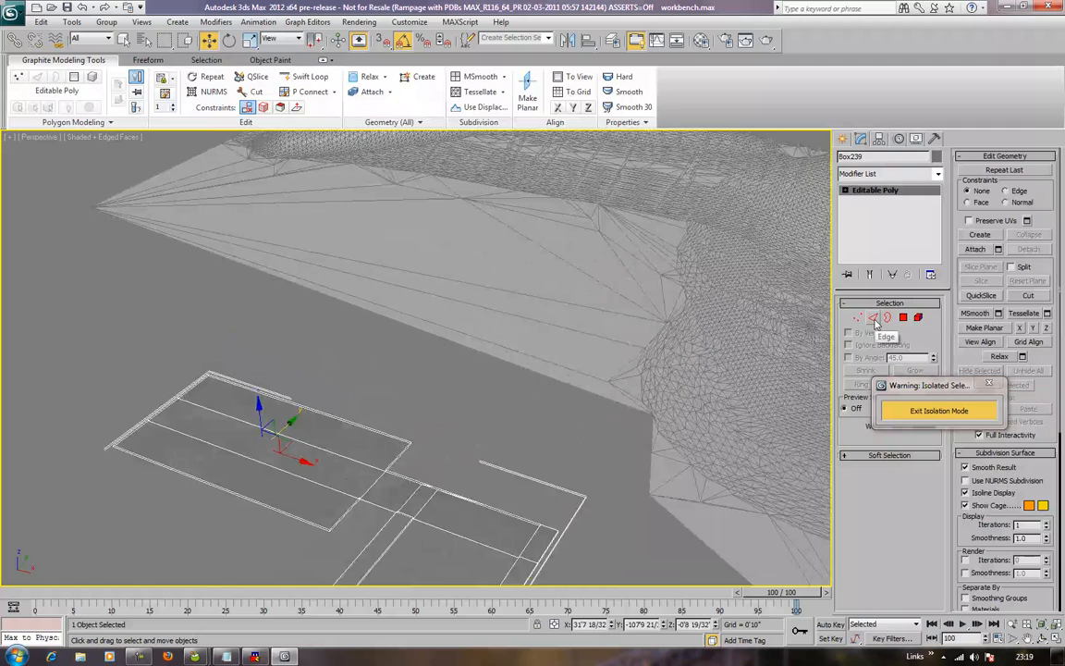
pyautogui.click(975, 249)
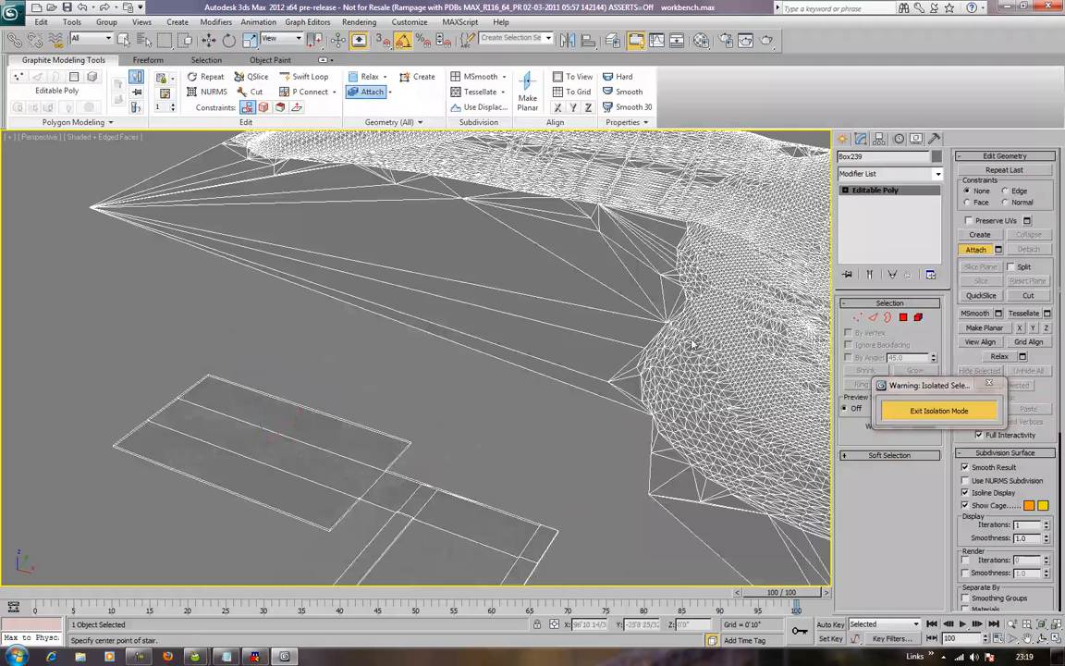
# Step: Bridge the short paved section's long edge facing the terrain to the straight terrain boundary edge
pyautogui.press('2')
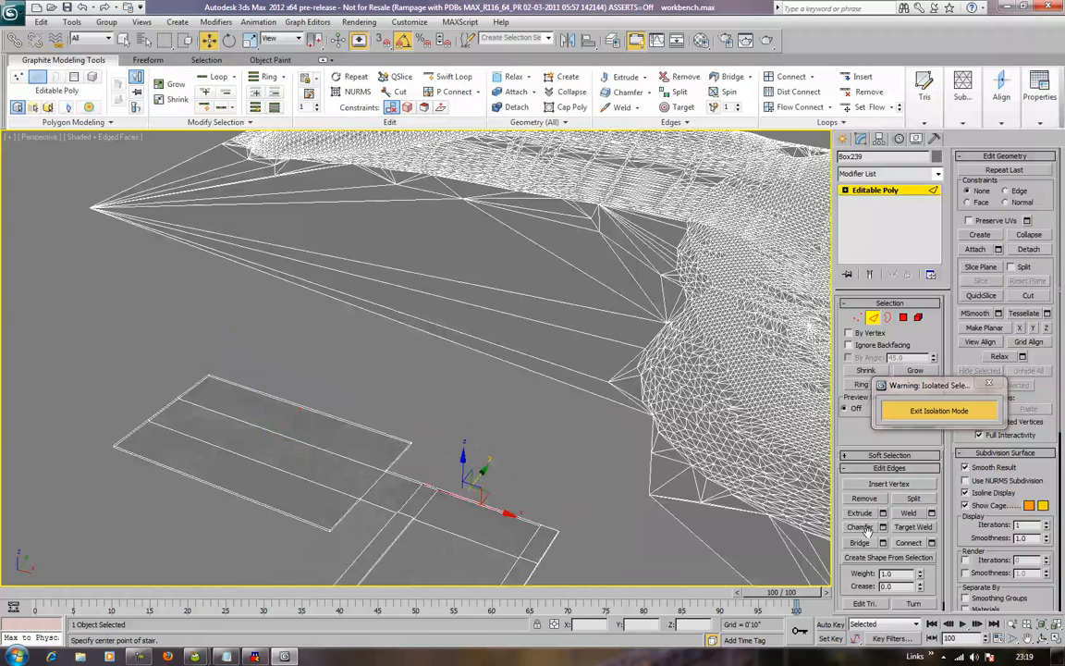
pyautogui.click(490, 446)
pyautogui.click(860, 543)
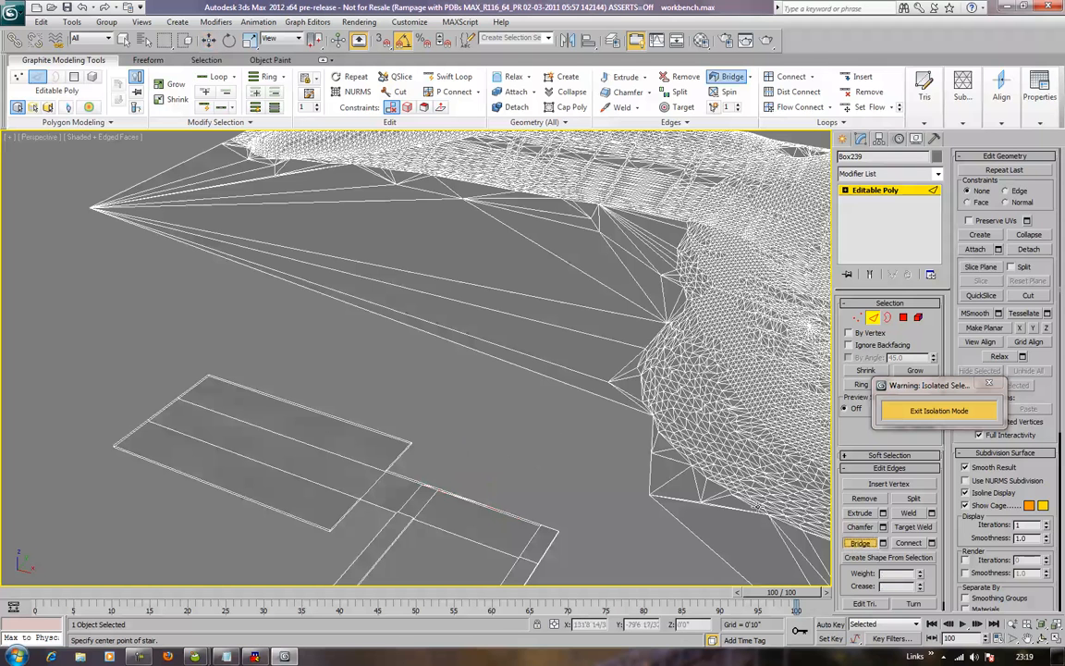
pyautogui.click(308, 404)
pyautogui.moveTo(392, 404); pyautogui.dragTo(461, 335, button='middle')
pyautogui.scroll(-1, 426, 503)
pyautogui.moveTo(513, 431); pyautogui.dragTo(614, 326, button='middle')
pyautogui.scroll(-3, 536, 398)
pyautogui.moveTo(395, 429); pyautogui.dragTo(497, 393, button='middle')
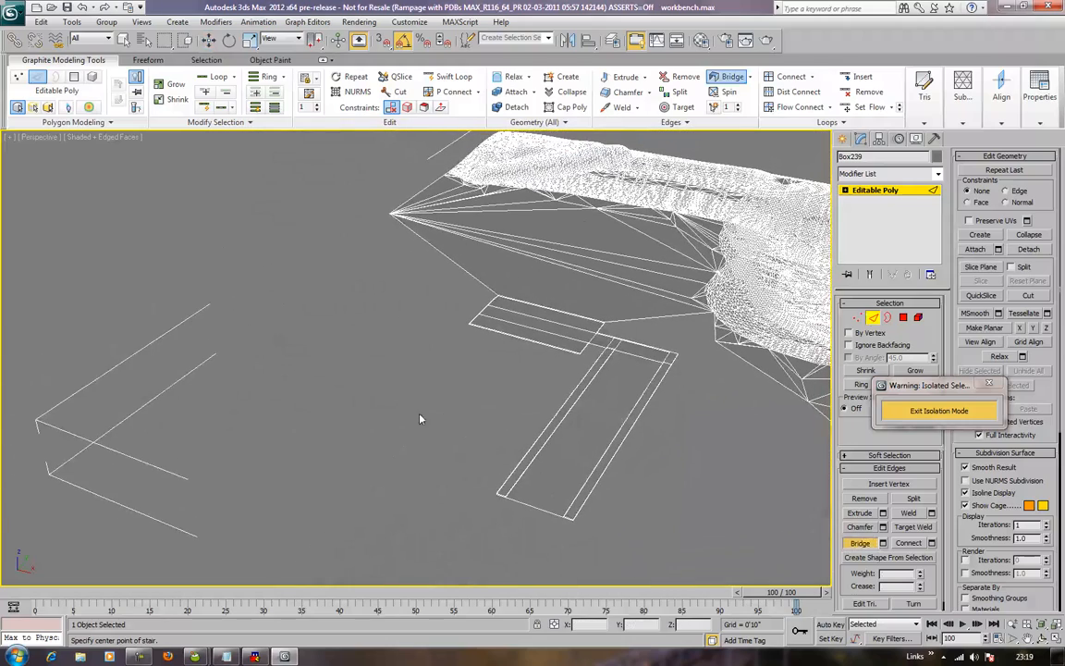
# Step: Extend a new ground face from the short paved section's opposite long edge toward the front of the plot
pyautogui.press('w')
pyautogui.click(514, 336)
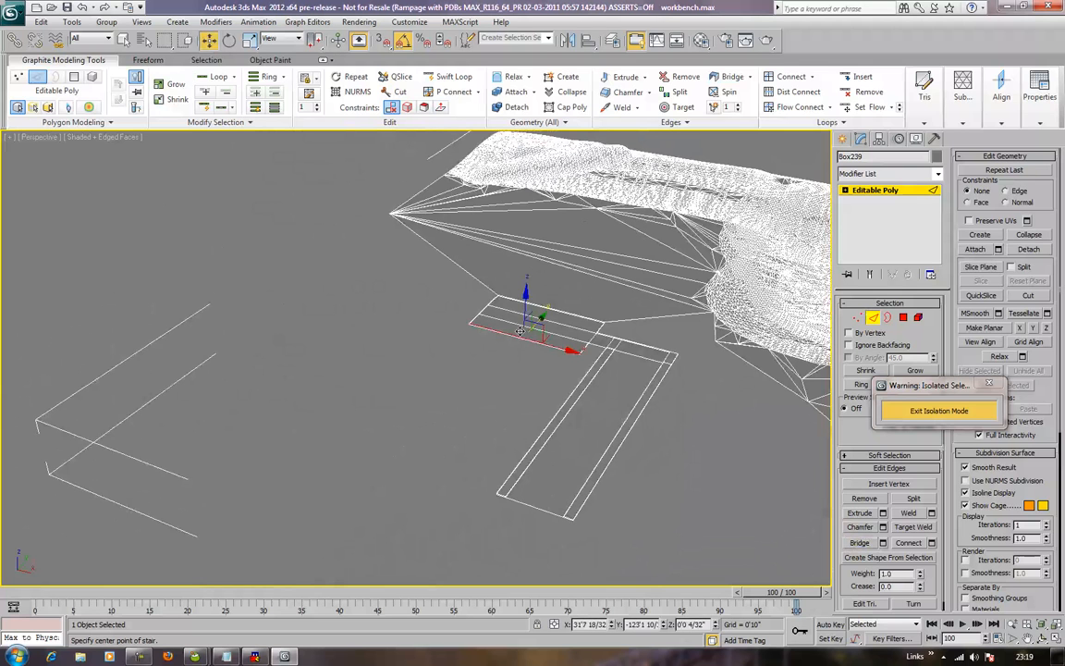
pyautogui.keyDown('shift'); pyautogui.moveTo(539, 319); pyautogui.dragTo(383, 565); pyautogui.keyUp('shift')
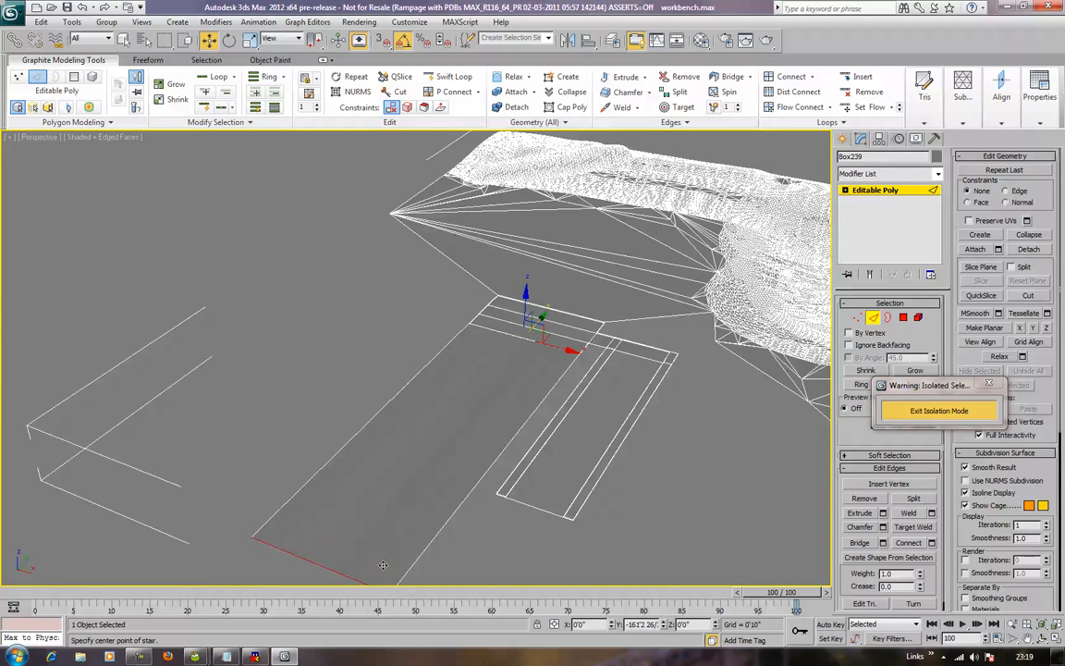
pyautogui.keyDown('alt'); pyautogui.moveTo(487, 339); pyautogui.dragTo(428, 332, button='middle'); pyautogui.keyUp('alt')
pyautogui.moveTo(605, 466); pyautogui.dragTo(407, 406, button='middle')
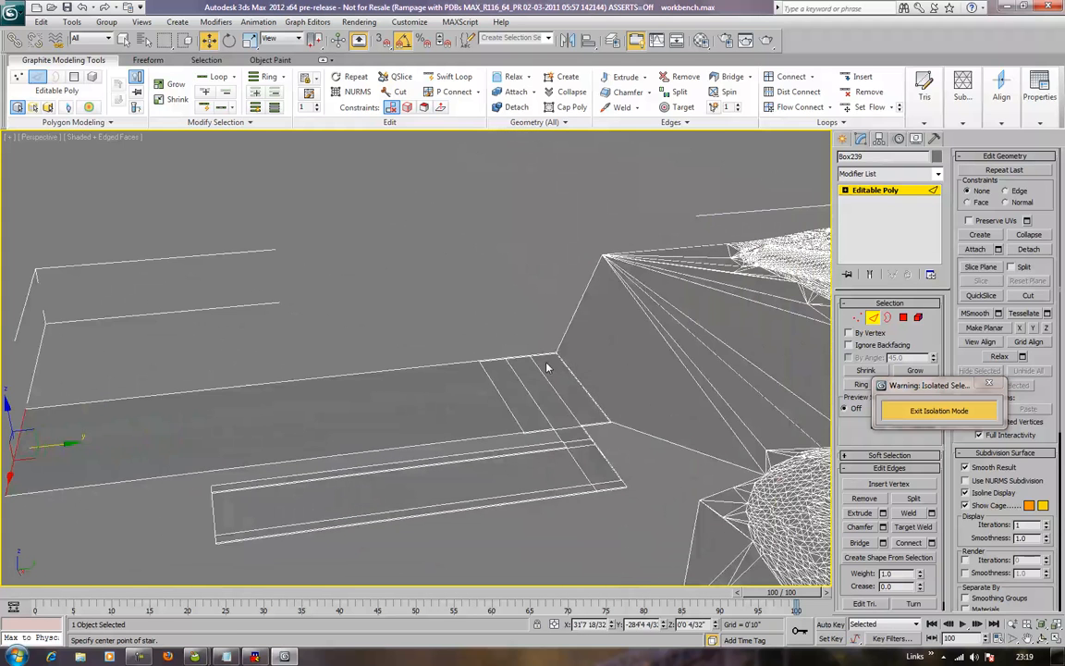
# Step: Select the short section's end edges and the new ground face's side edge and extend them outward as new faces to the plot boundary
pyautogui.scroll(2, 547, 367)
pyautogui.click(592, 351)
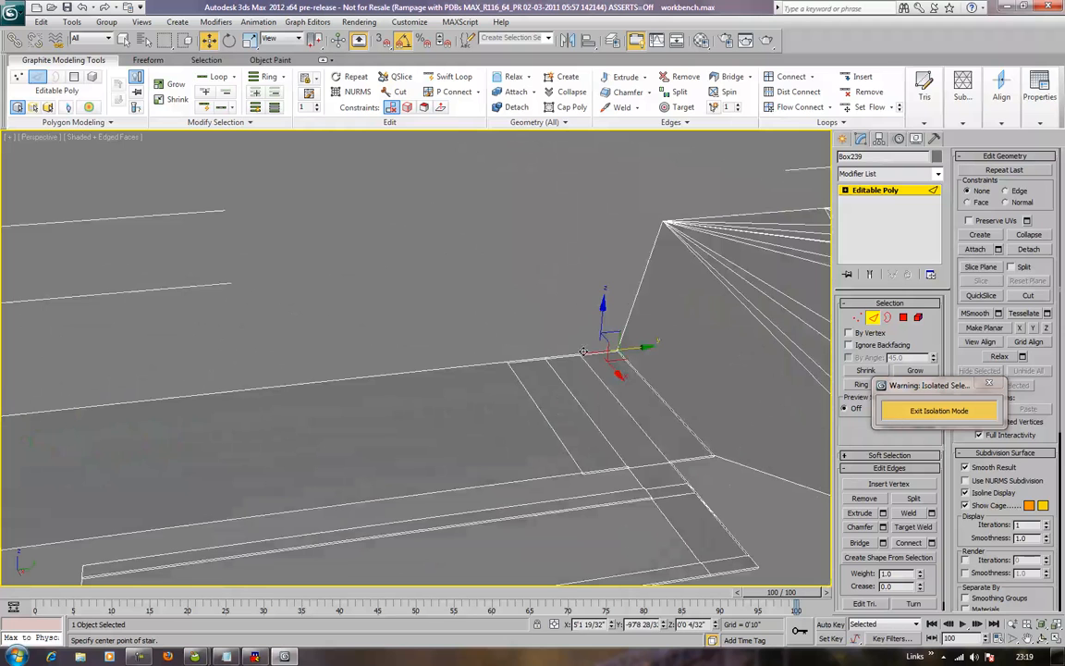
pyautogui.moveTo(569, 355); pyautogui.dragTo(540, 359)
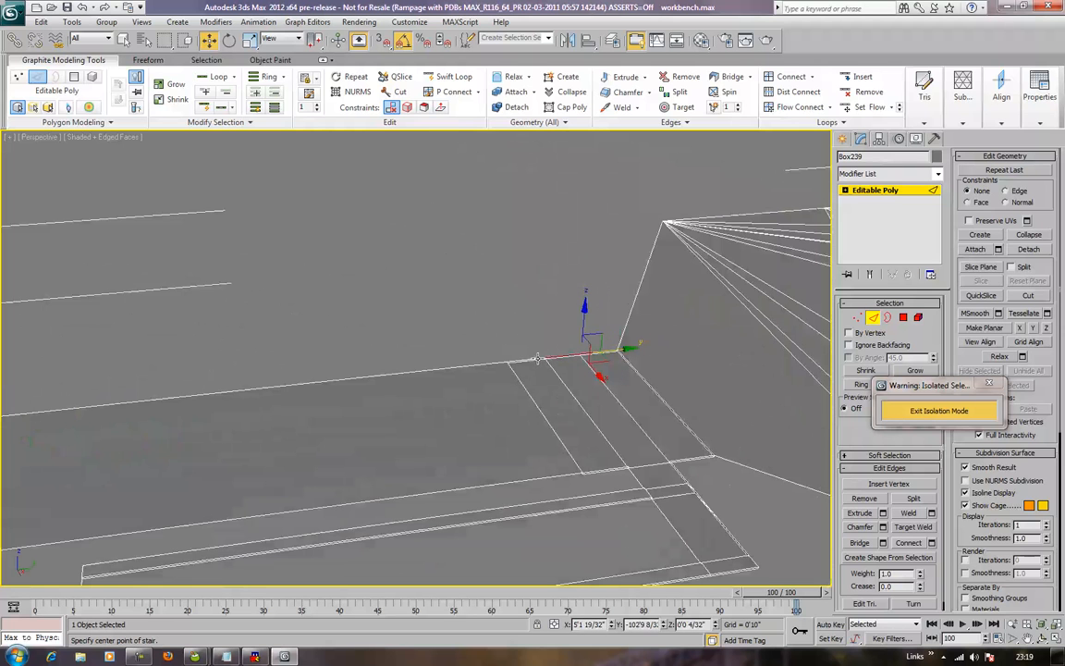
pyautogui.click(451, 368)
pyautogui.scroll(-3, 416, 375)
pyautogui.keyDown('alt'); pyautogui.moveTo(414, 381); pyautogui.dragTo(503, 363, button='middle'); pyautogui.keyUp('alt')
pyautogui.keyDown('shift'); pyautogui.moveTo(478, 363); pyautogui.dragTo(362, 384); pyautogui.keyUp('shift')
pyautogui.moveTo(398, 364); pyautogui.dragTo(484, 408, button='middle')
pyautogui.scroll(3, 383, 425)
pyautogui.scroll(2, 483, 408)
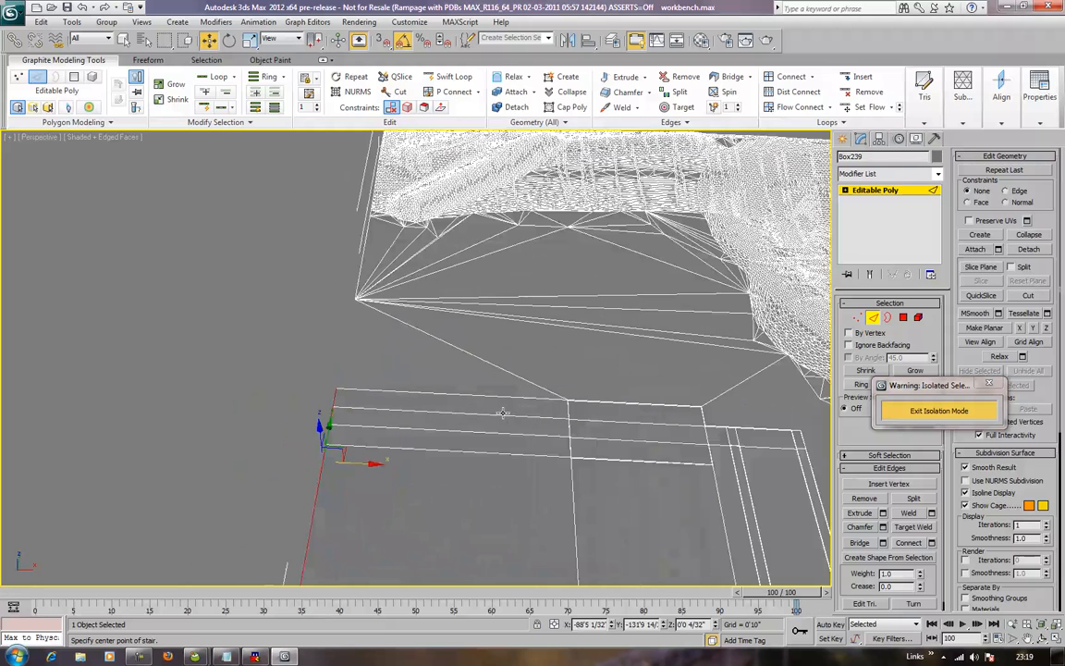
# Step: Create a polygon filling the triangular gap between the terrain's corner and the extended ground strips, then leave the Create tool
pyautogui.click(858, 318)
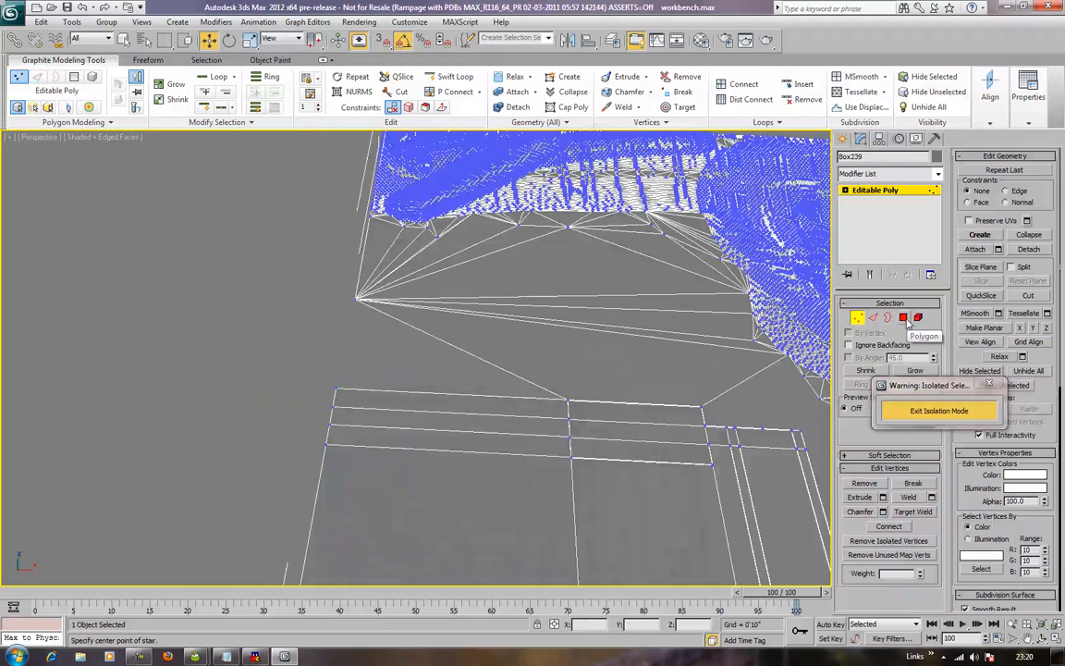
pyautogui.press('4')
pyautogui.click(980, 235)
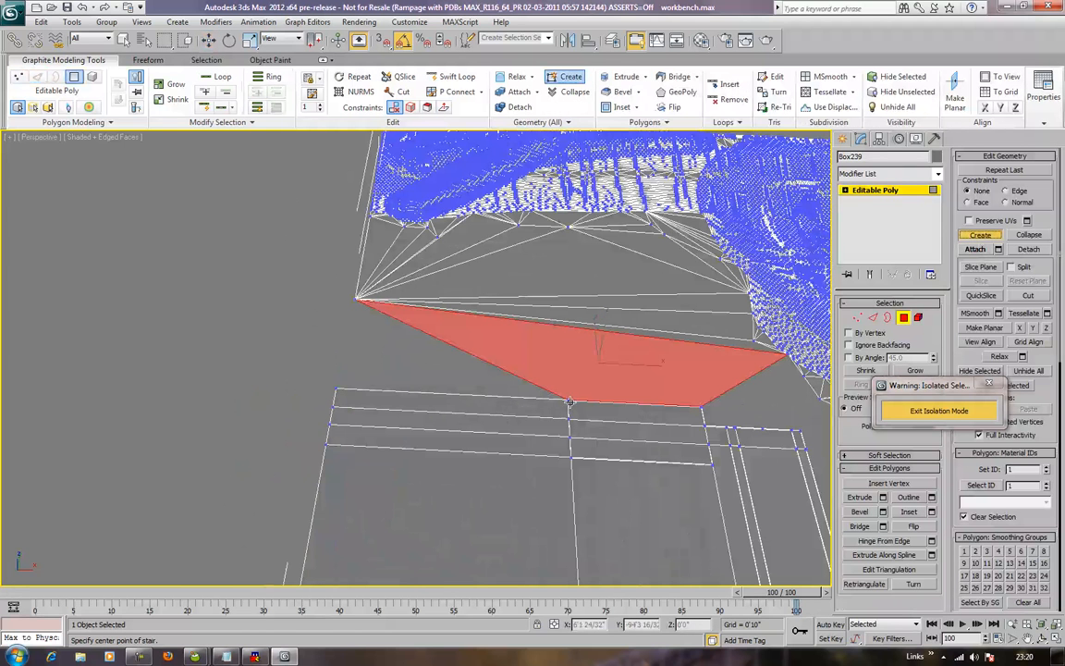
pyautogui.click(567, 399)
pyautogui.click(336, 388)
pyautogui.click(354, 300)
pyautogui.click(354, 299)
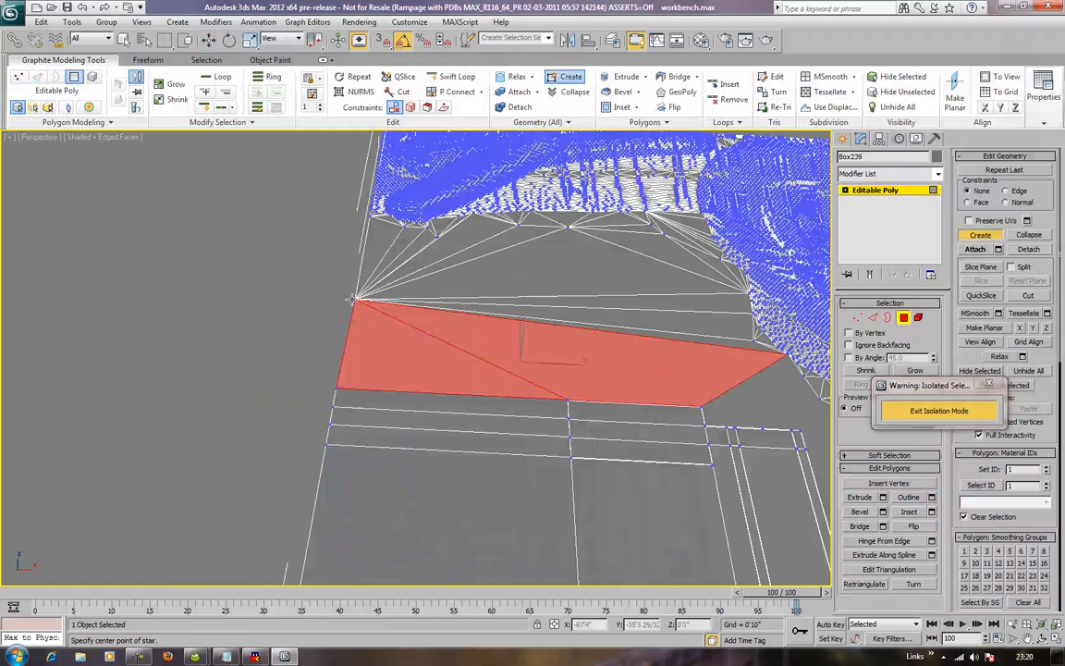
pyautogui.press('w')
pyautogui.scroll(-5, 357, 367)
pyautogui.moveTo(494, 444); pyautogui.dragTo(447, 389, button='middle')
pyautogui.scroll(2, 443, 391)
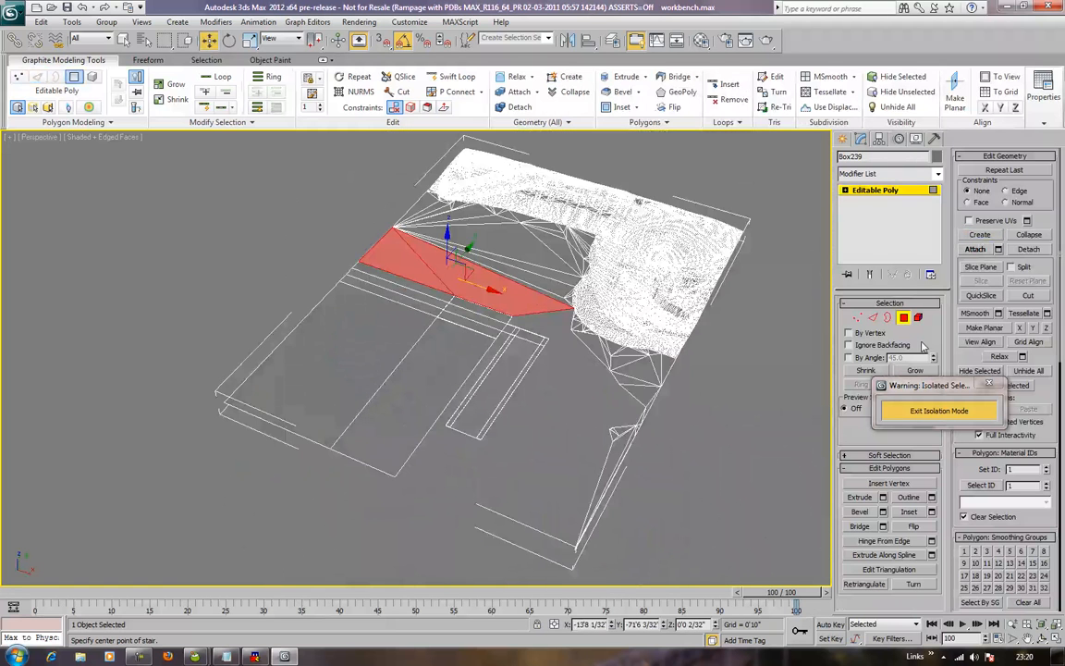
# Step: Try to bridge the long path's outer curb edge to the terrain's slanted boundary edge near the plot's front corner
pyautogui.click(873, 318)
pyautogui.keyDown('alt'); pyautogui.moveTo(526, 502); pyautogui.dragTo(550, 477, button='middle'); pyautogui.keyUp('alt')
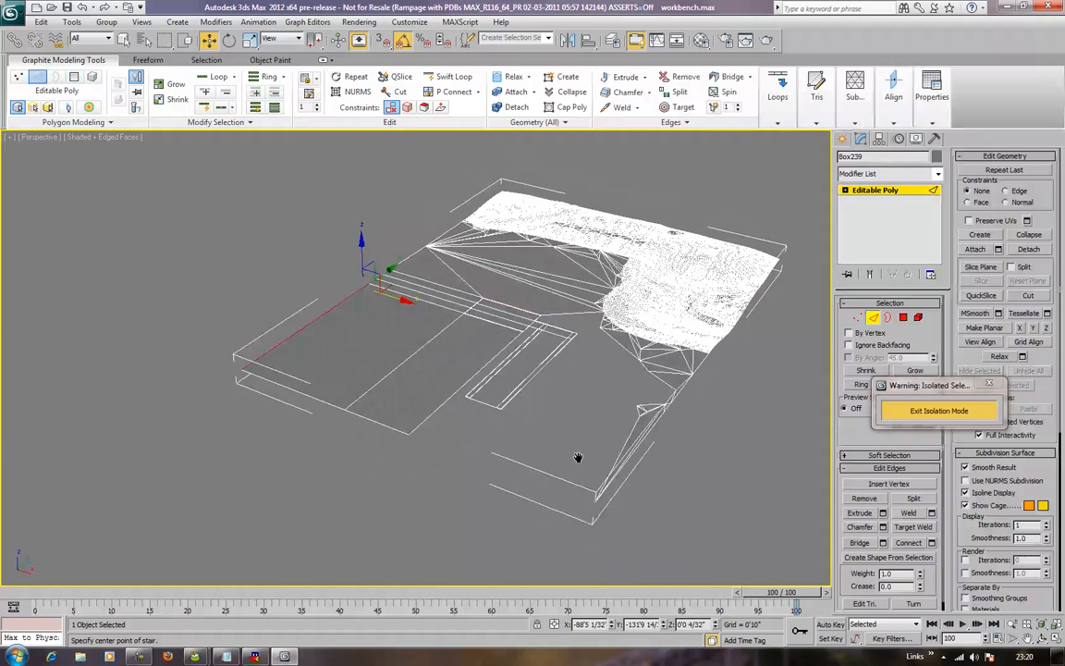
pyautogui.scroll(4, 577, 457)
pyautogui.scroll(-3, 501, 404)
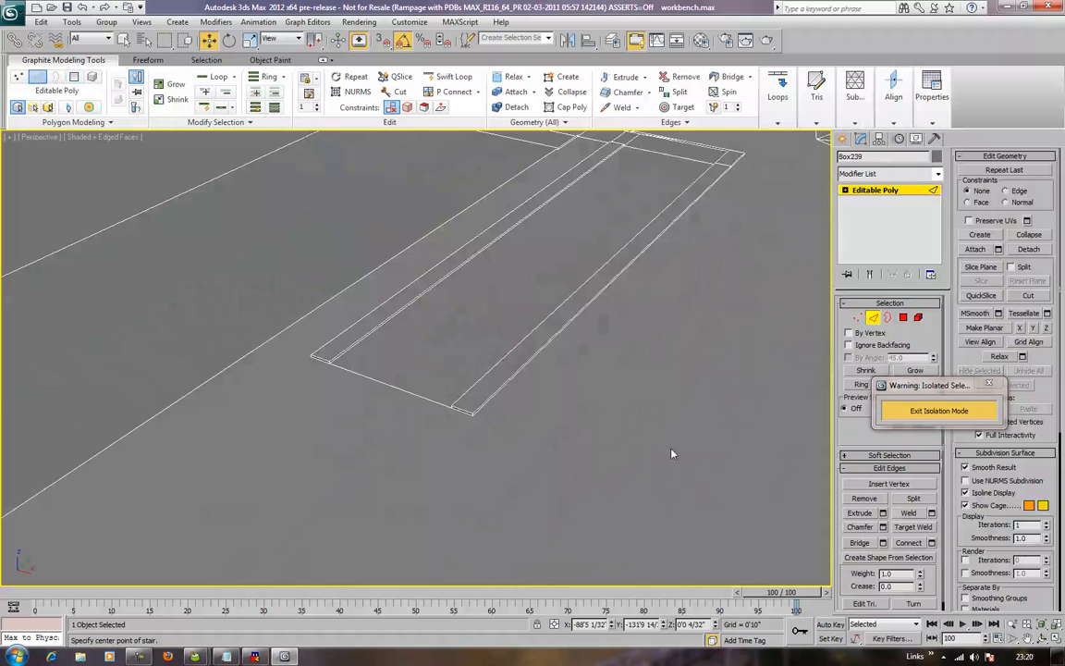
pyautogui.click(510, 379)
pyautogui.scroll(-4, 511, 379)
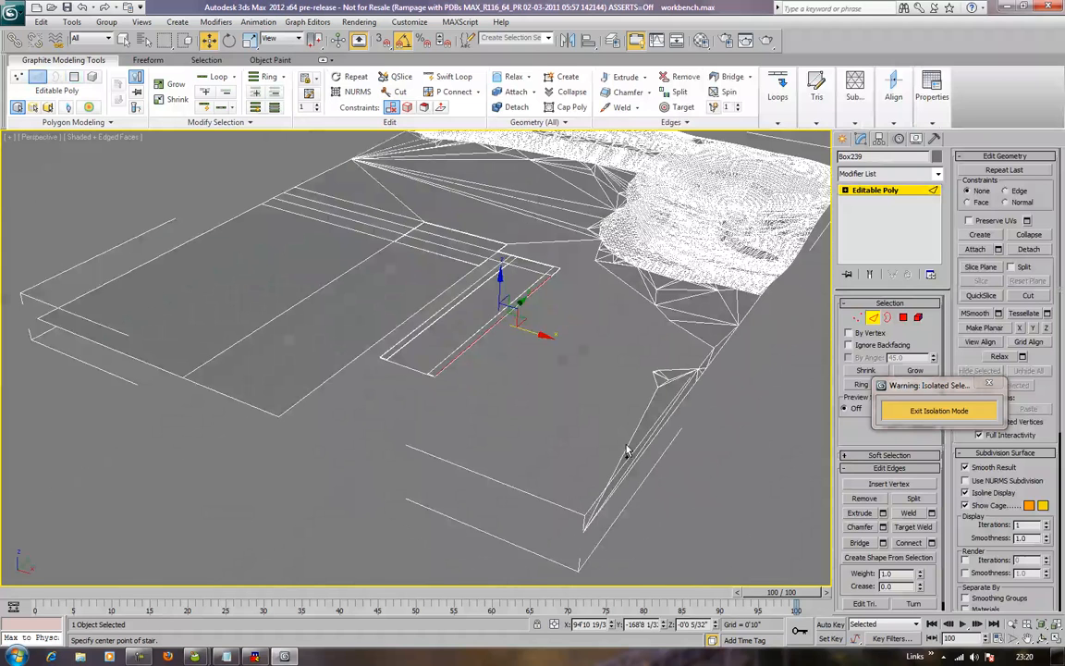
pyautogui.click(626, 451)
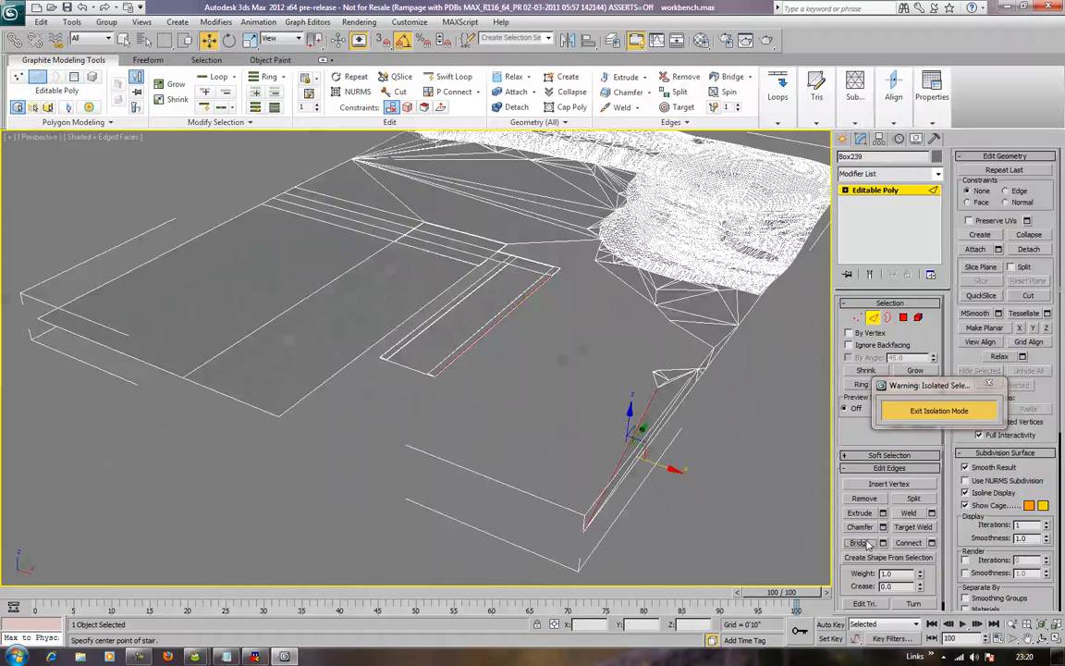
pyautogui.click(527, 431)
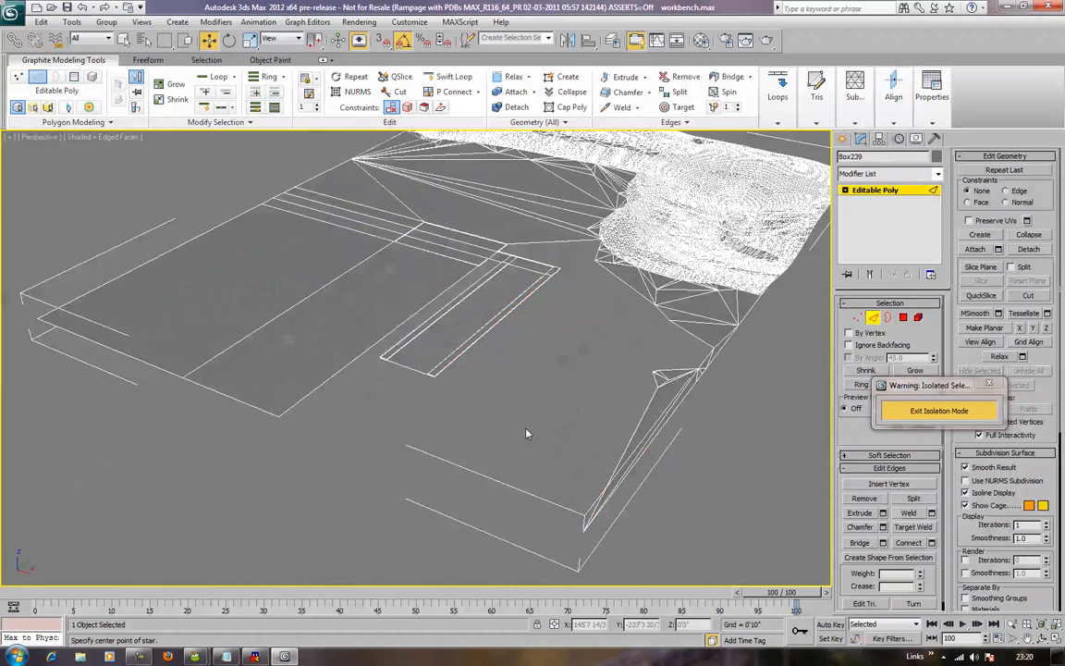
# Step: Delete the thin vertical side face along the outer curb of the short paved section
pyautogui.scroll(2, 527, 435)
pyautogui.scroll(2, 528, 442)
pyautogui.moveTo(528, 442); pyautogui.dragTo(511, 445, button='middle')
pyautogui.scroll(1, 511, 445)
pyautogui.scroll(2, 536, 421)
pyautogui.scroll(1, 478, 458)
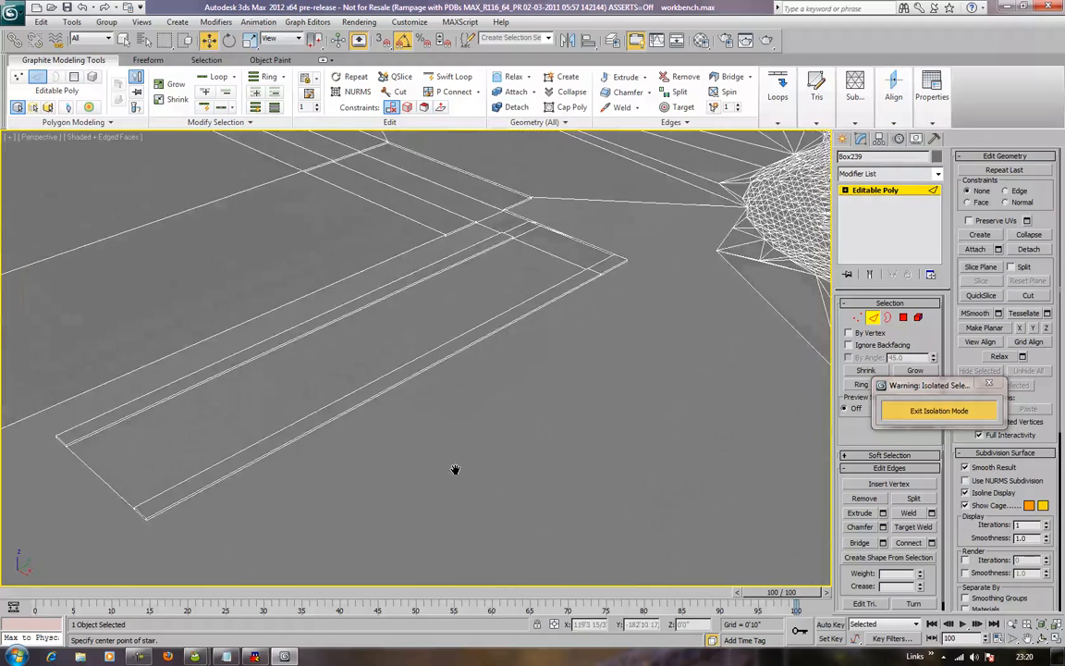
pyautogui.click(904, 318)
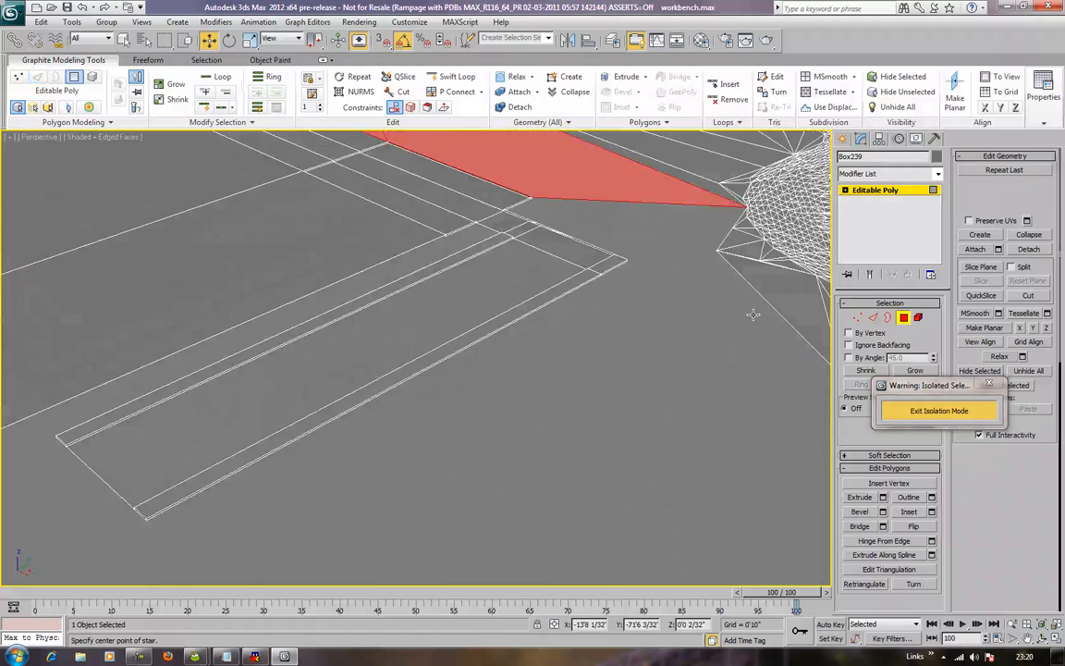
pyautogui.click(612, 267)
pyautogui.click(599, 287)
pyautogui.click(596, 279)
pyautogui.press('Delete')
pyautogui.moveTo(315, 440); pyautogui.dragTo(444, 364, button='middle')
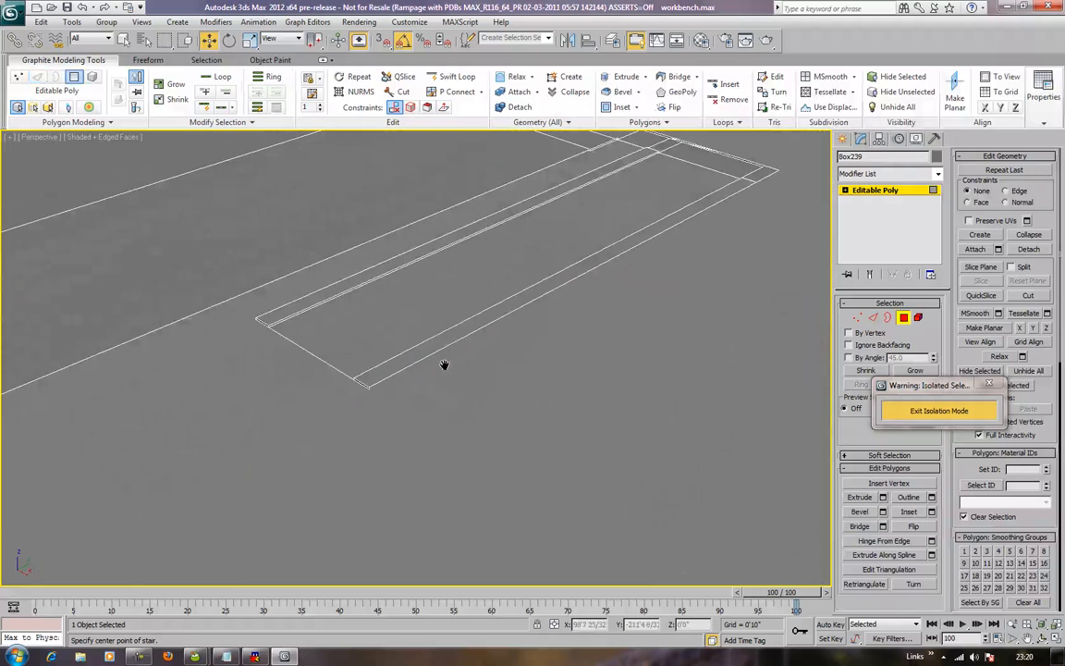
pyautogui.click(361, 384)
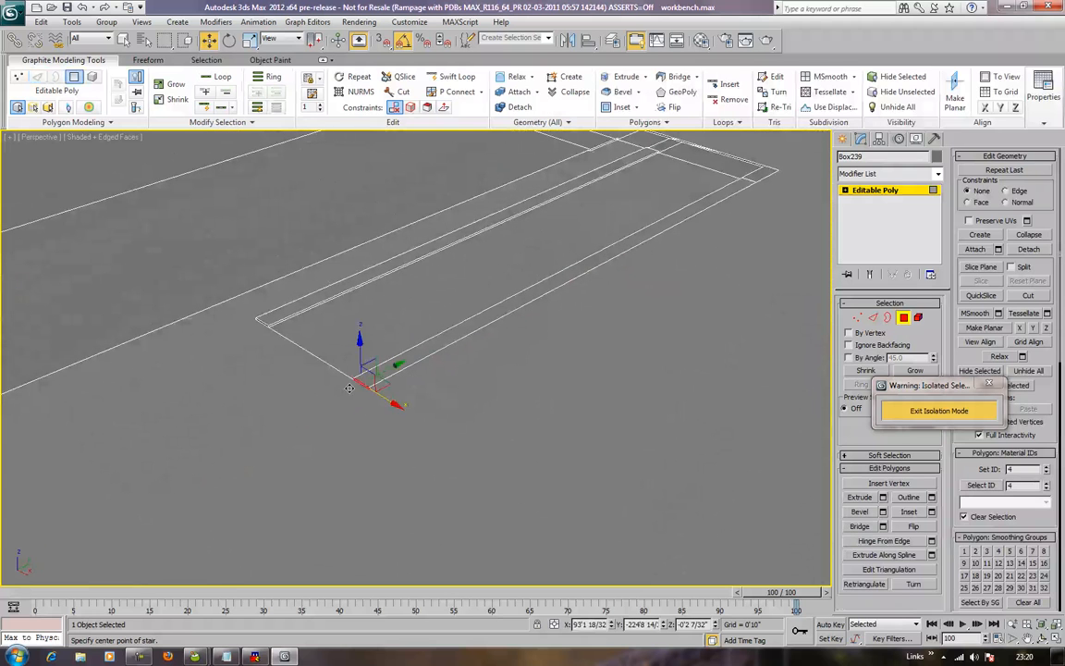
pyautogui.click(262, 324)
pyautogui.click(503, 399)
pyautogui.moveTo(504, 400); pyautogui.dragTo(399, 452, button='middle')
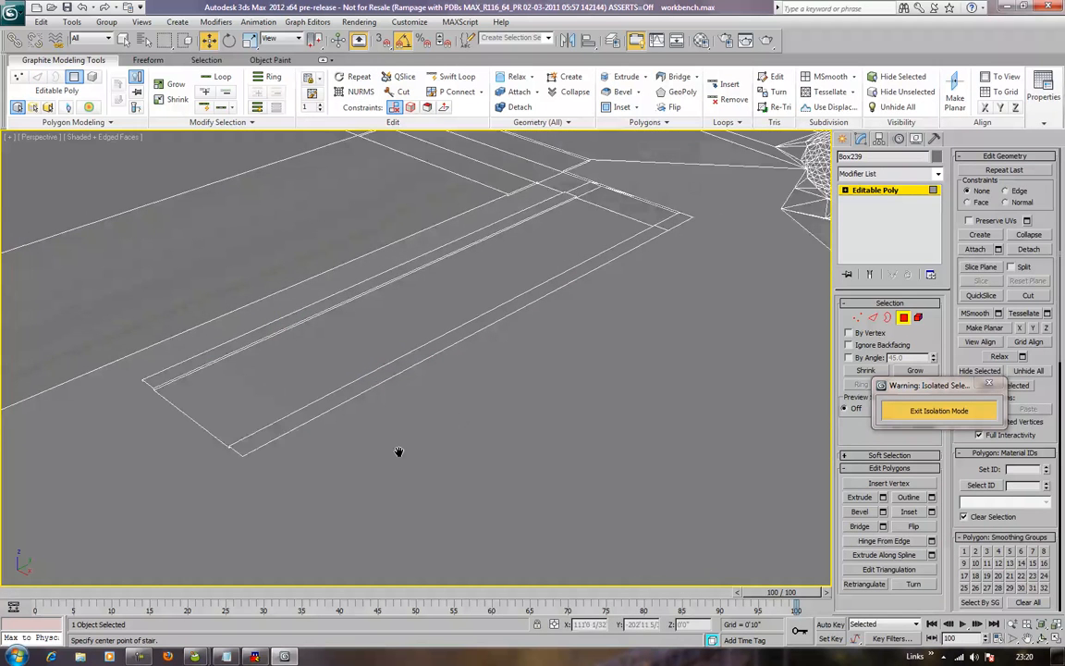
# Step: Bridge the short paved section's outer curb edge to the terrain's slanted boundary edge near the front corner
pyautogui.scroll(-3, 749, 362)
pyautogui.press('2')
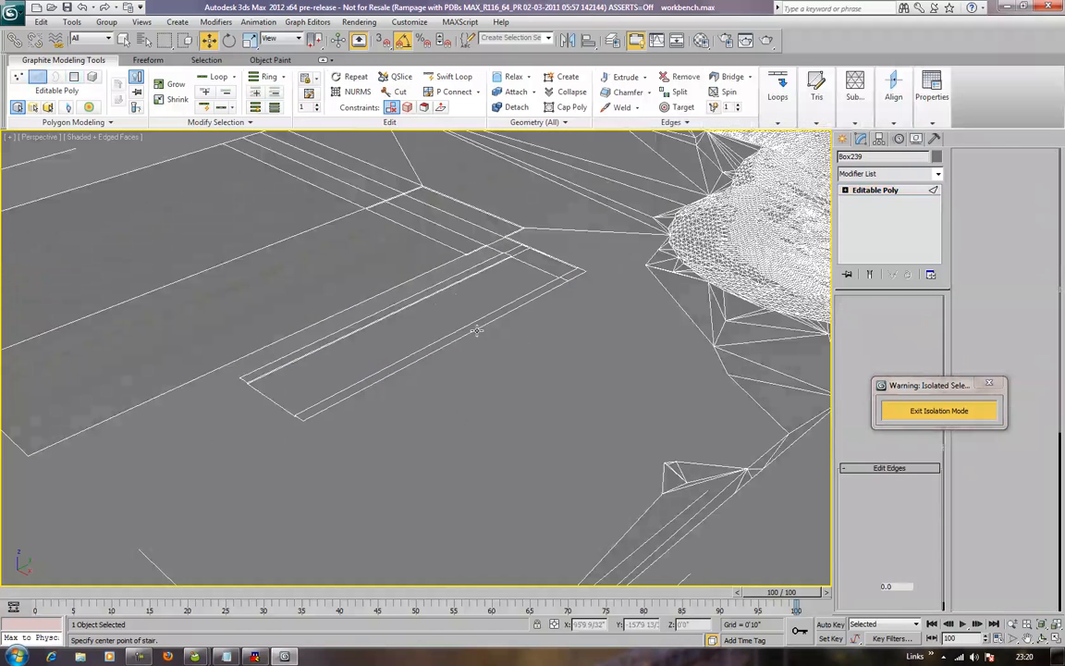
pyautogui.click(485, 323)
pyautogui.moveTo(537, 409); pyautogui.dragTo(521, 344, button='middle')
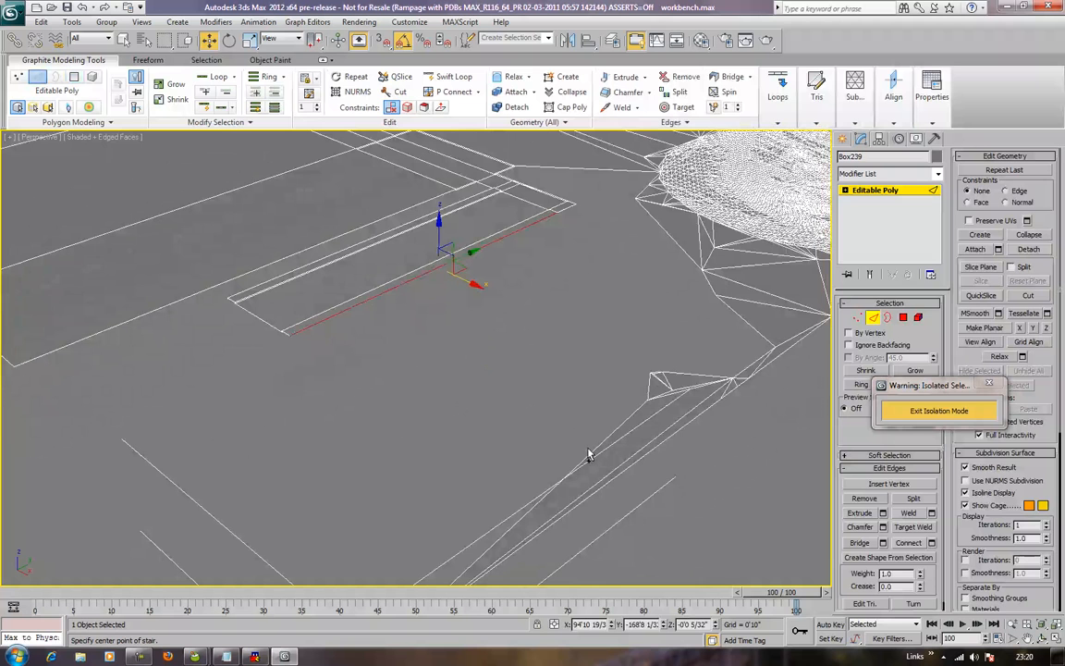
pyautogui.keyDown('ctrl'); pyautogui.click(588, 453); pyautogui.keyUp('ctrl')
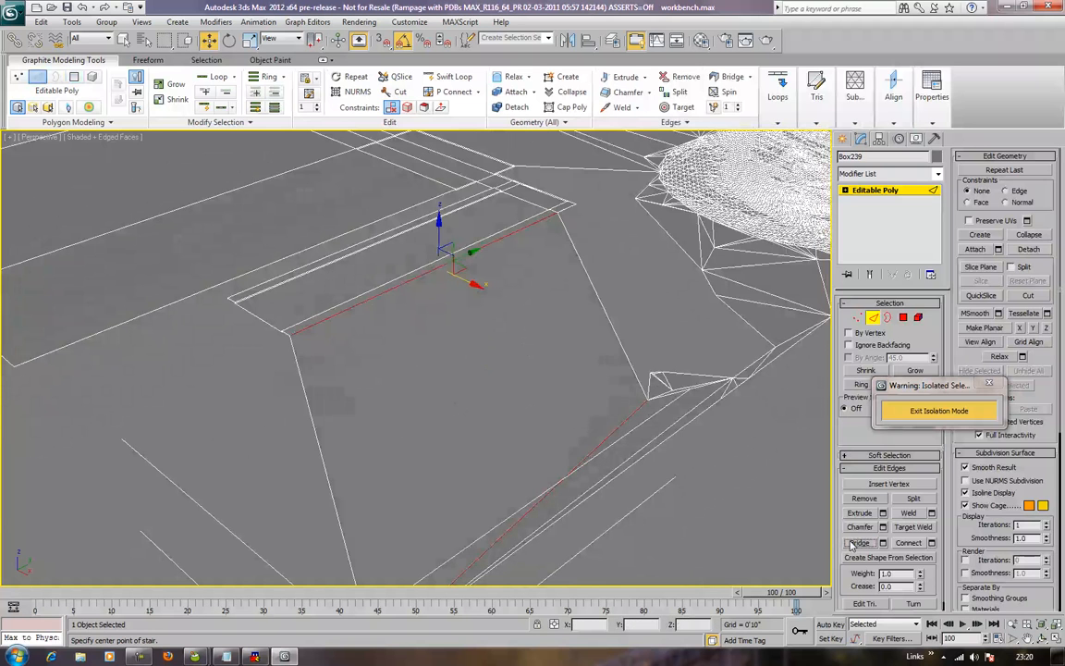
# Step: Cap the open border between the new bridged face, the paved section's end and the lakeside terrain
pyautogui.scroll(1, 613, 543)
pyautogui.moveTo(614, 542); pyautogui.dragTo(603, 565, button='middle')
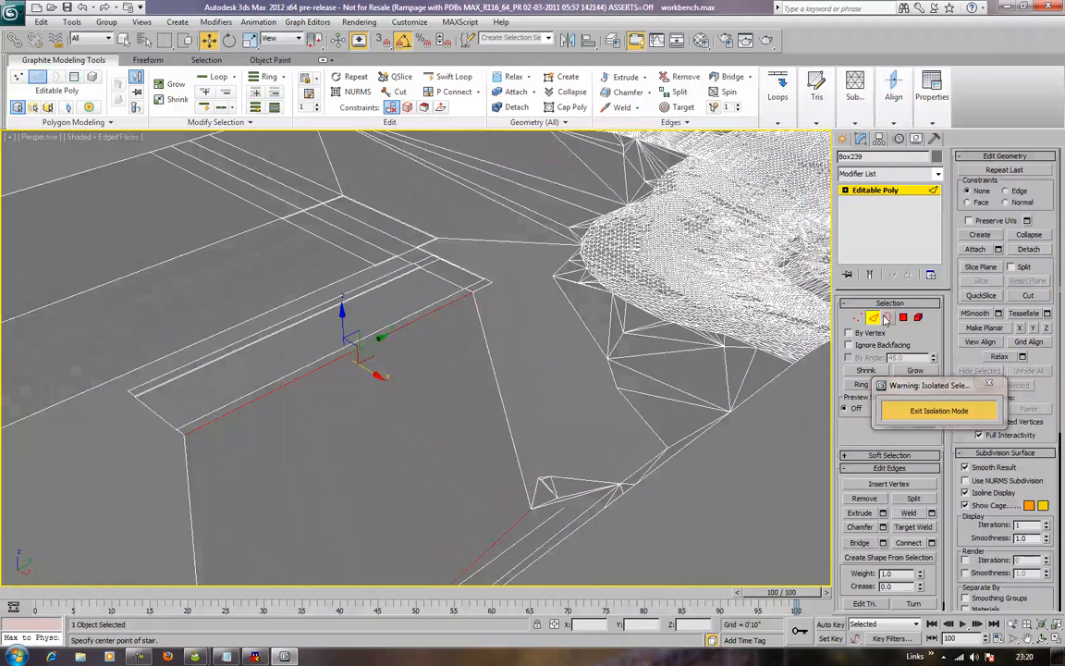
pyautogui.click(886, 317)
pyautogui.click(913, 498)
pyautogui.moveTo(584, 432); pyautogui.dragTo(717, 271, button='middle')
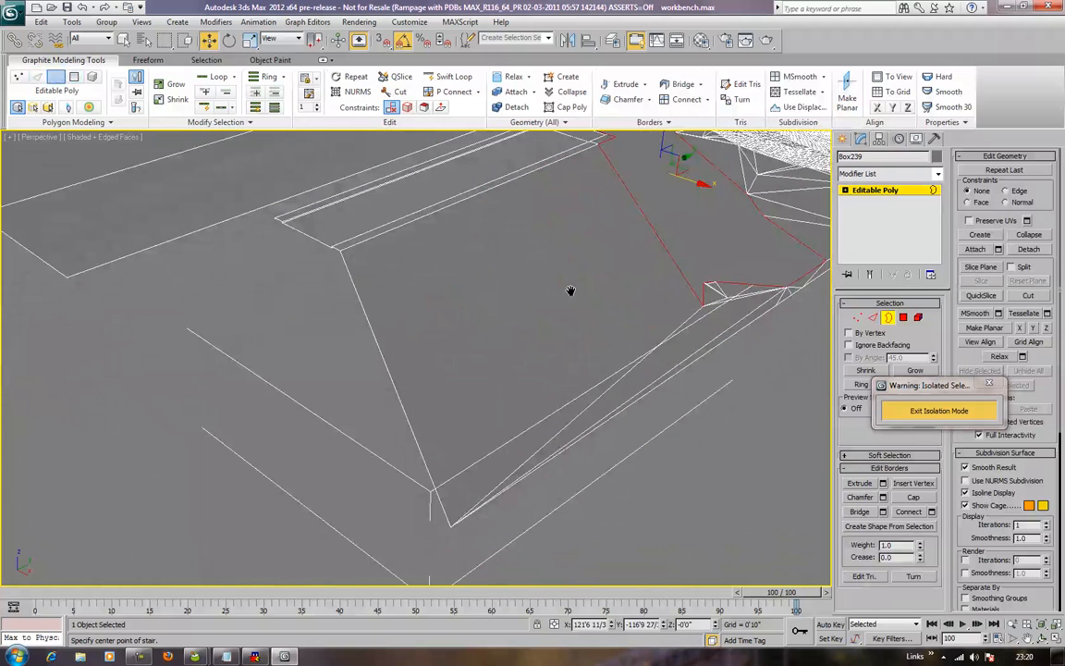
# Step: Insert Swift Loop edge loops across the bridged face near the front corner and across the ground face's front strip
pyautogui.scroll(-3, 439, 330)
pyautogui.keyDown('alt'); pyautogui.moveTo(434, 333); pyautogui.dragTo(398, 305, button='middle'); pyautogui.keyUp('alt')
pyautogui.click(890, 318)
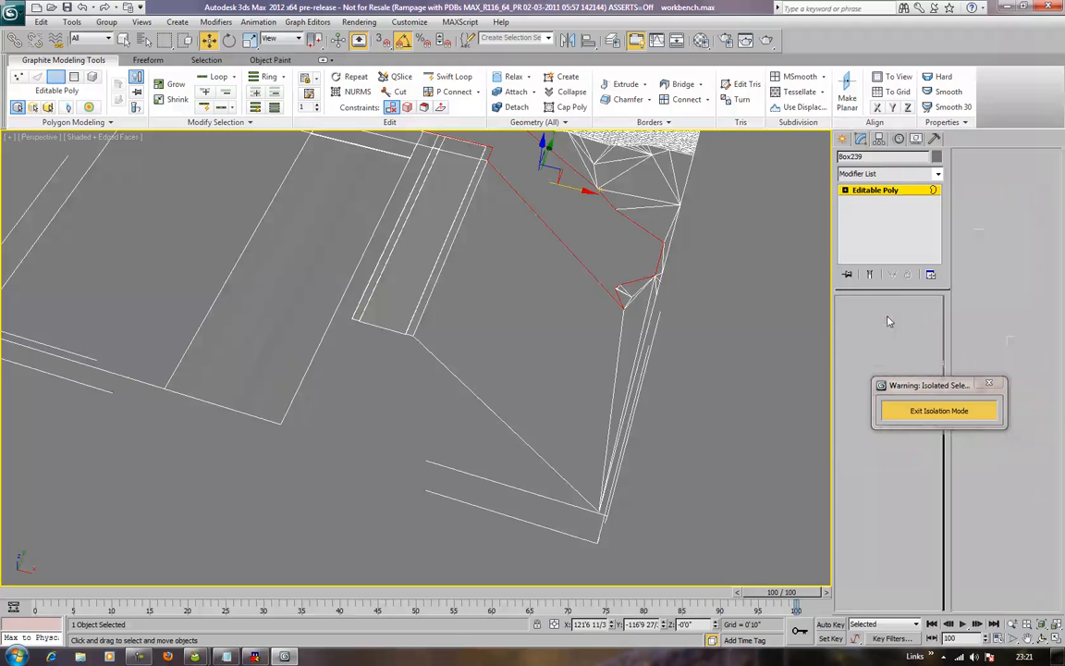
pyautogui.click(890, 318)
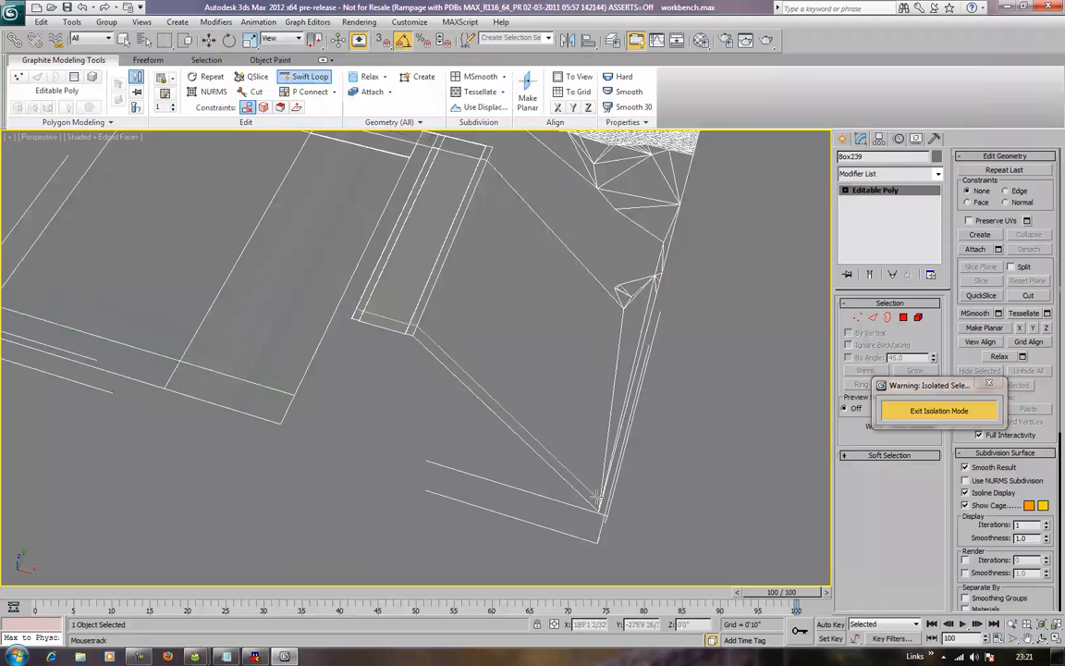
pyautogui.press('w')
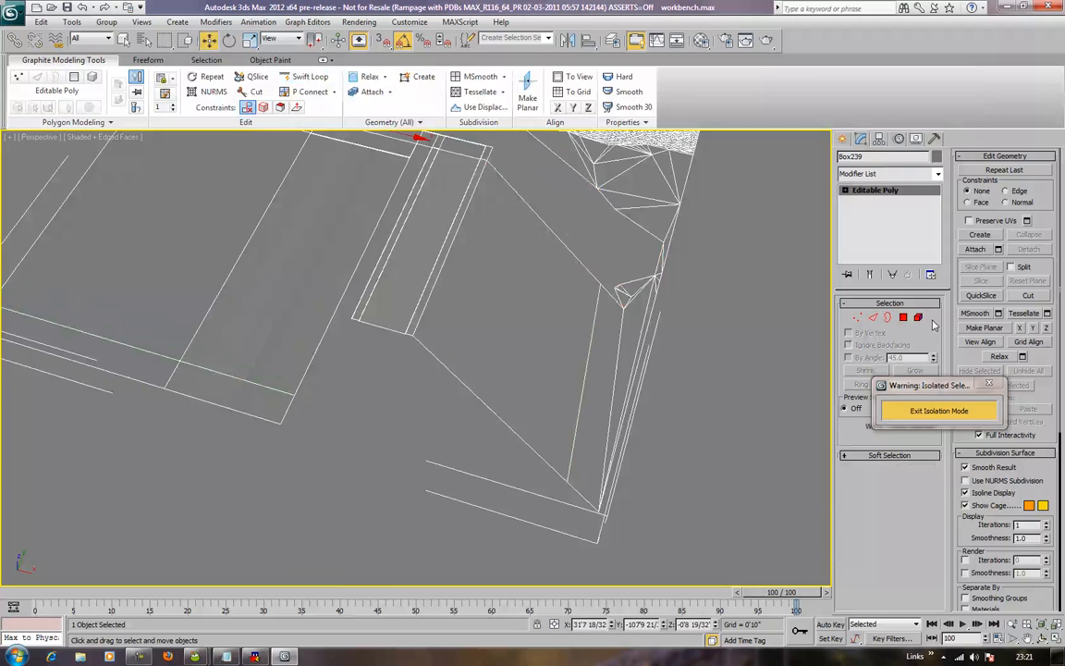
# Step: Bridge the front strip's short end edge to the bridged face's short edge at the plot's front corner
pyautogui.press('2')
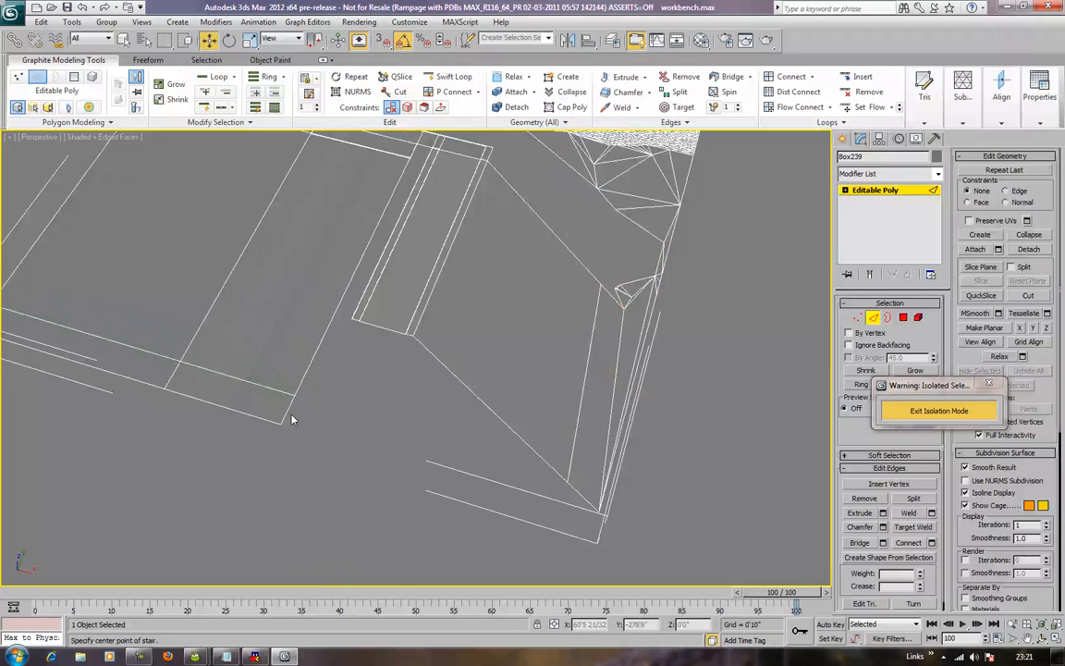
pyautogui.click(303, 418)
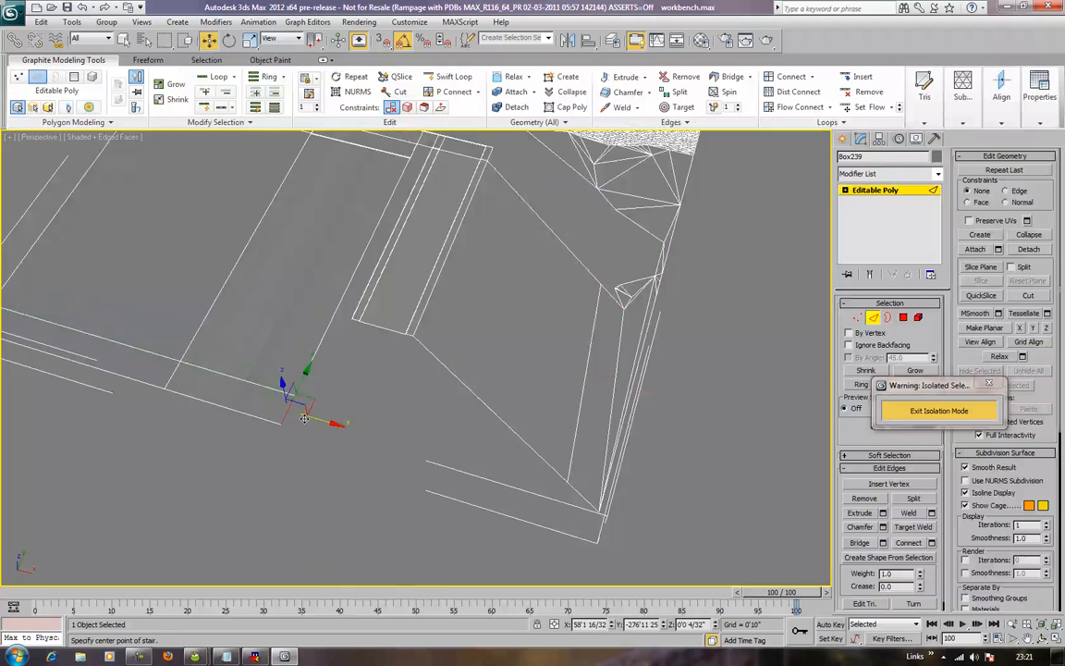
pyautogui.keyDown('ctrl'); pyautogui.click(575, 490); pyautogui.keyUp('ctrl')
pyautogui.click(860, 543)
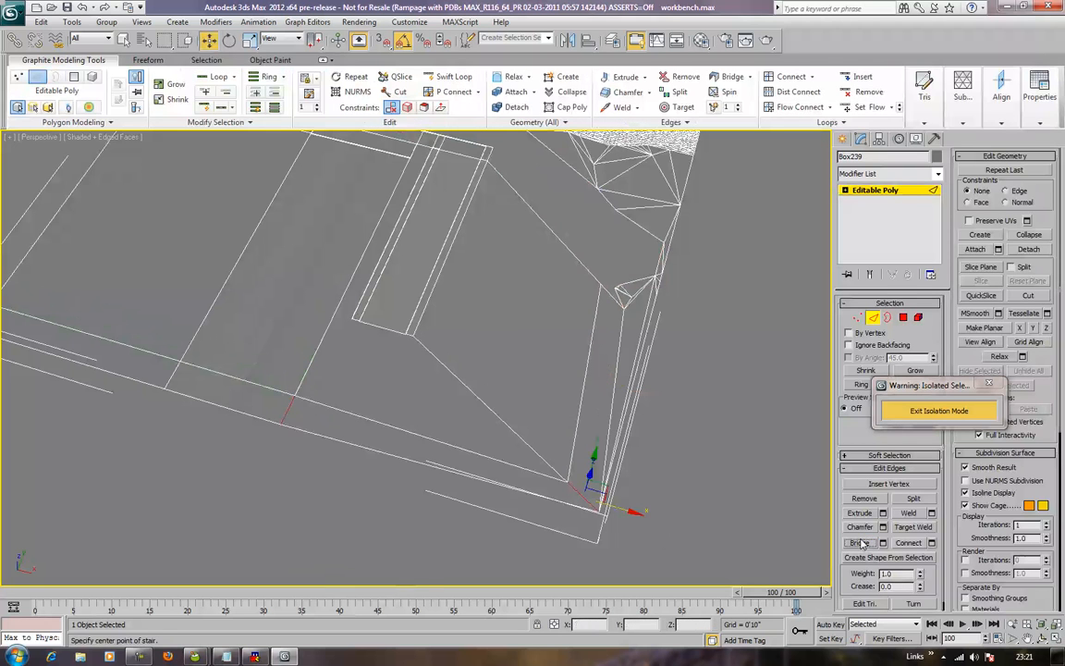
# Step: Cap the remaining border opening beside the plot's front corner
pyautogui.click(887, 317)
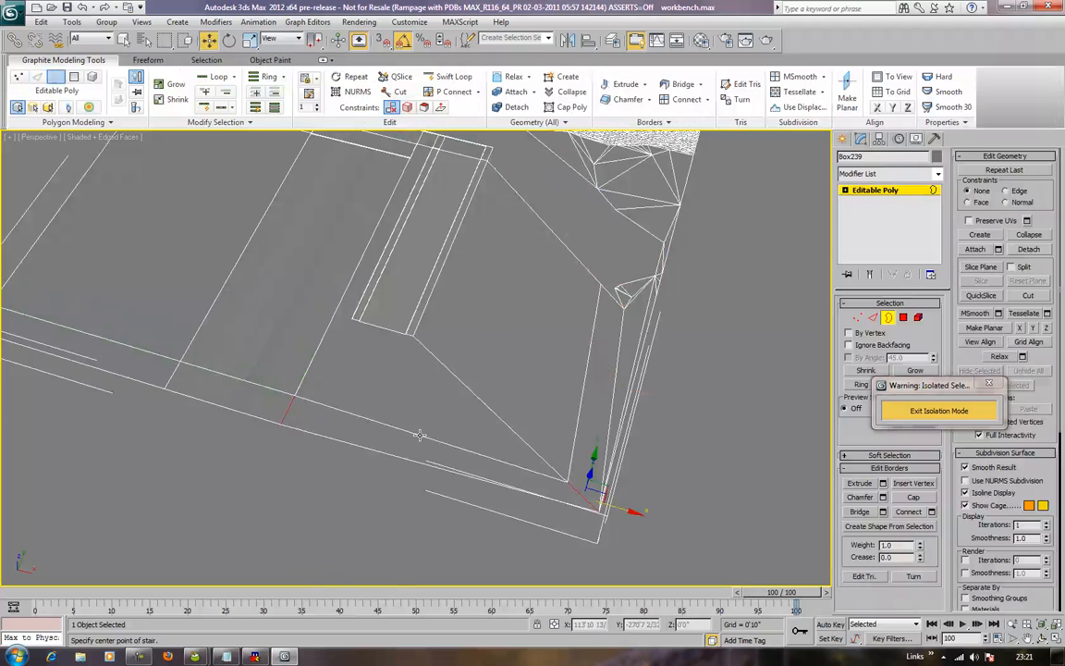
pyautogui.click(575, 419)
pyautogui.click(913, 499)
# Step: Turn off the edged-faces display and exit isolation so the whole scene is shown
pyautogui.press('F4')
pyautogui.moveTo(577, 468)
pyautogui.mouseDown(button='middle')
pyautogui.moveTo(558, 505)
pyautogui.moveTo(538, 508)
pyautogui.mouseUp(button='middle')
pyautogui.scroll(-3, 538, 508)
pyautogui.keyDown('alt'); pyautogui.moveTo(509, 440); pyautogui.dragTo(591, 329, button='middle'); pyautogui.keyUp('alt')
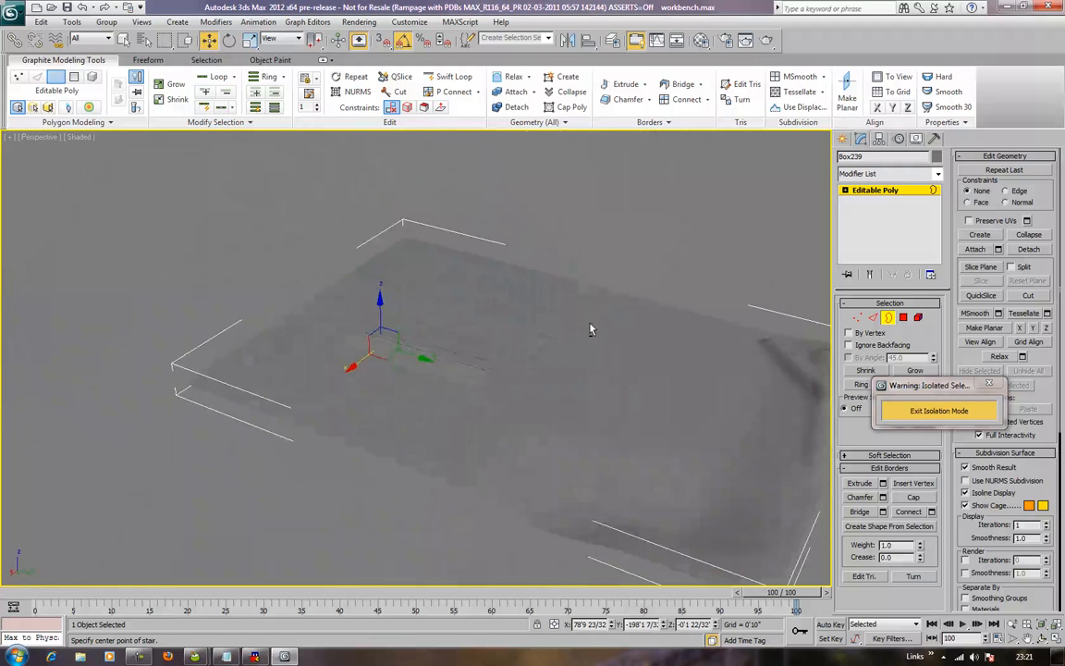
pyautogui.click(939, 411)
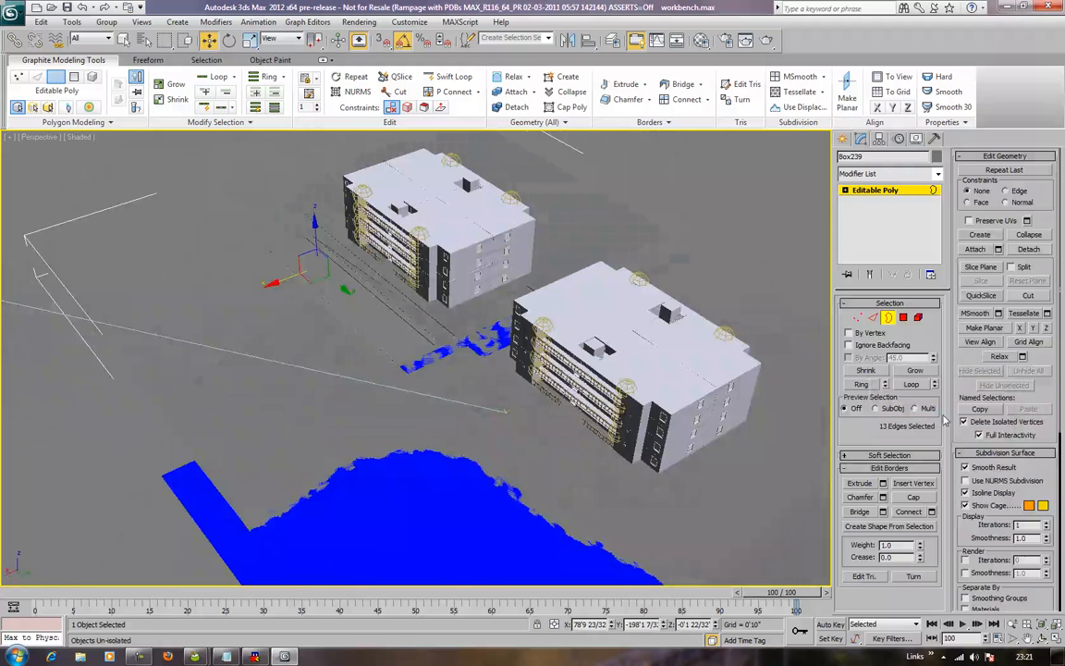
# Step: Lower the blue water plane to a Z height of about -1'5 30/32" so it sits below the flat ground
pyautogui.keyDown('alt'); pyautogui.moveTo(552, 284); pyautogui.dragTo(650, 510, button='middle'); pyautogui.keyUp('alt')
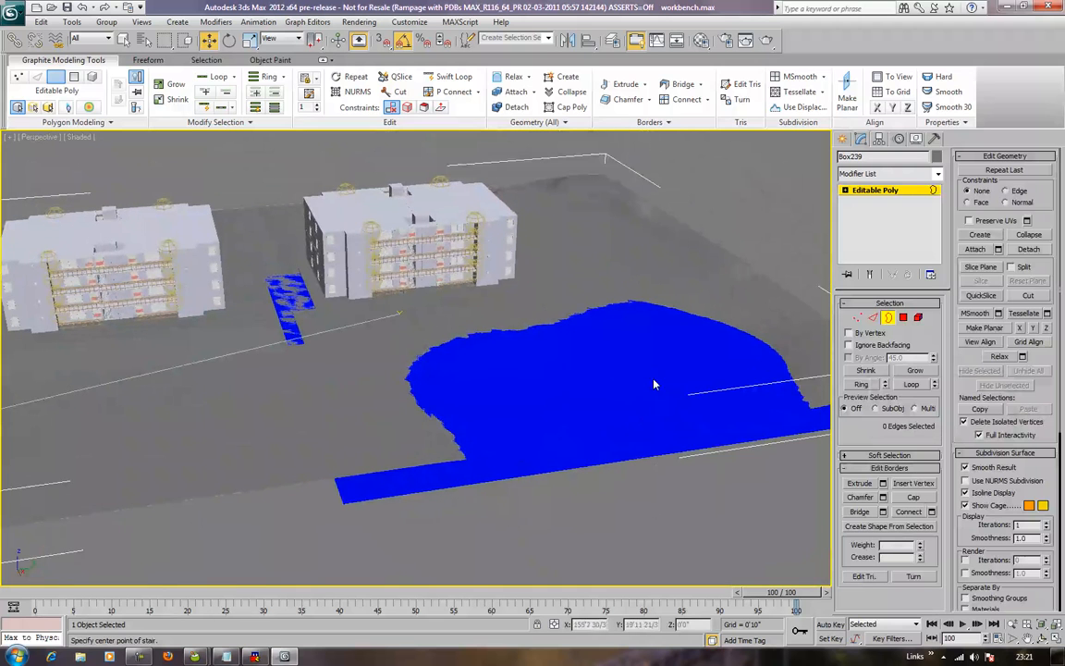
pyautogui.click(669, 416)
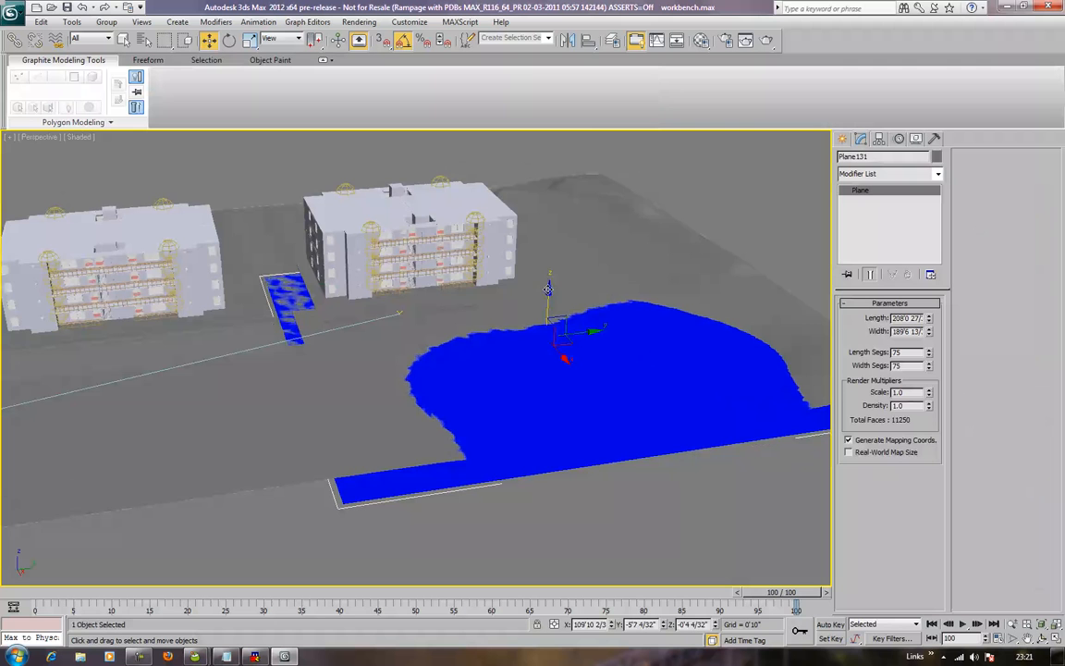
pyautogui.moveTo(548, 289); pyautogui.dragTo(547, 292)
# Step: Select the terrain object and turn the edged-faces display back on
pyautogui.moveTo(584, 480); pyautogui.dragTo(644, 513, button='middle')
pyautogui.scroll(5, 575, 504)
pyautogui.moveTo(575, 491); pyautogui.dragTo(528, 430, button='middle')
pyautogui.click(564, 374)
pyautogui.scroll(-5, 523, 471)
pyautogui.scroll(-6, 518, 417)
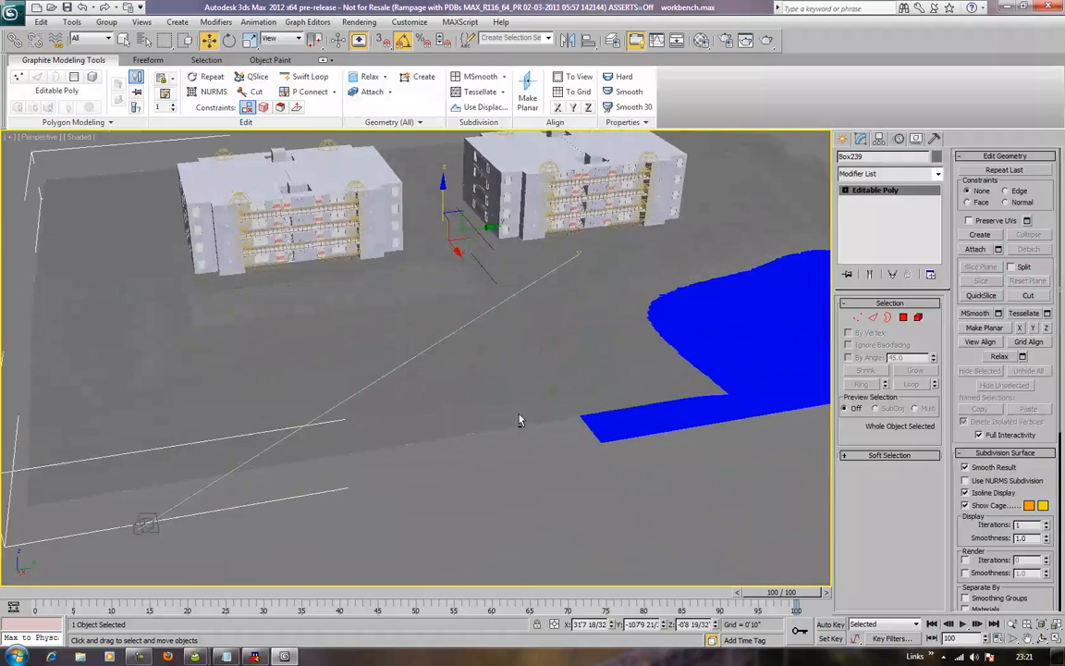
pyautogui.press('F4')
pyautogui.scroll(4, 519, 421)
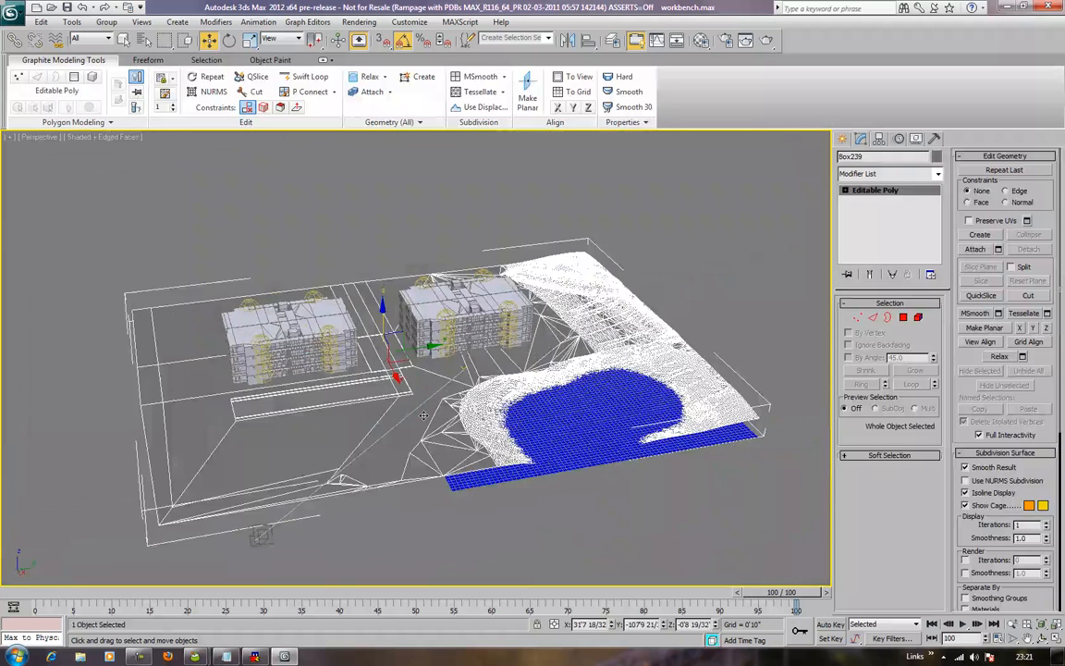
# Step: Reselect the terrain and examine its mesh around the buildings, paths and lake
pyautogui.click(387, 346)
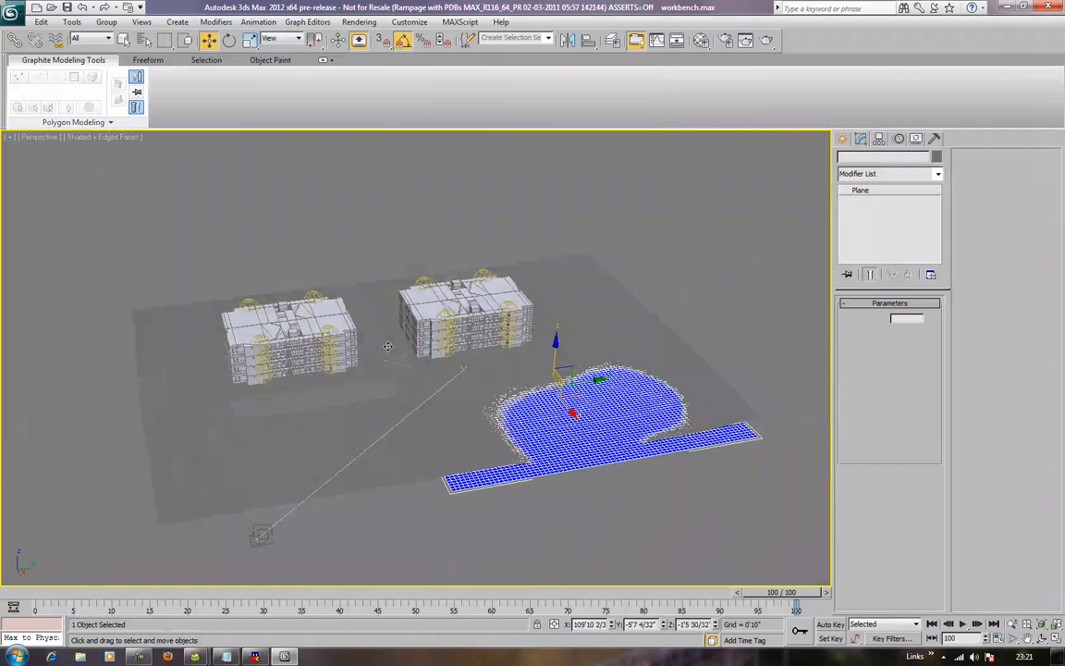
pyautogui.click(387, 346)
pyautogui.click(387, 346)
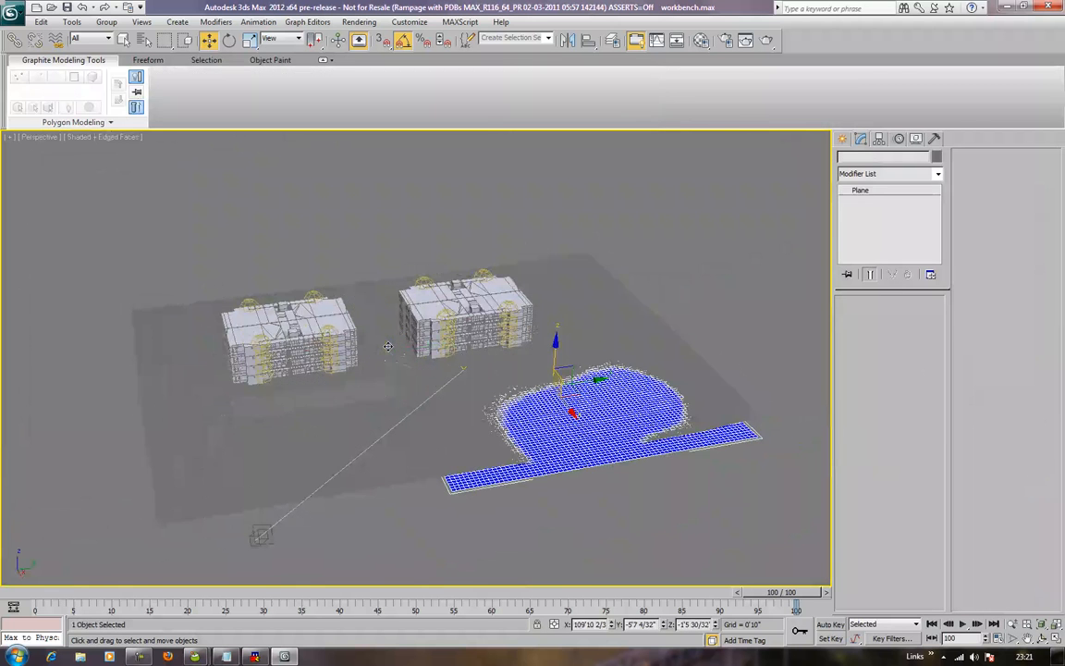
pyautogui.click(387, 345)
pyautogui.click(388, 346)
pyautogui.click(389, 348)
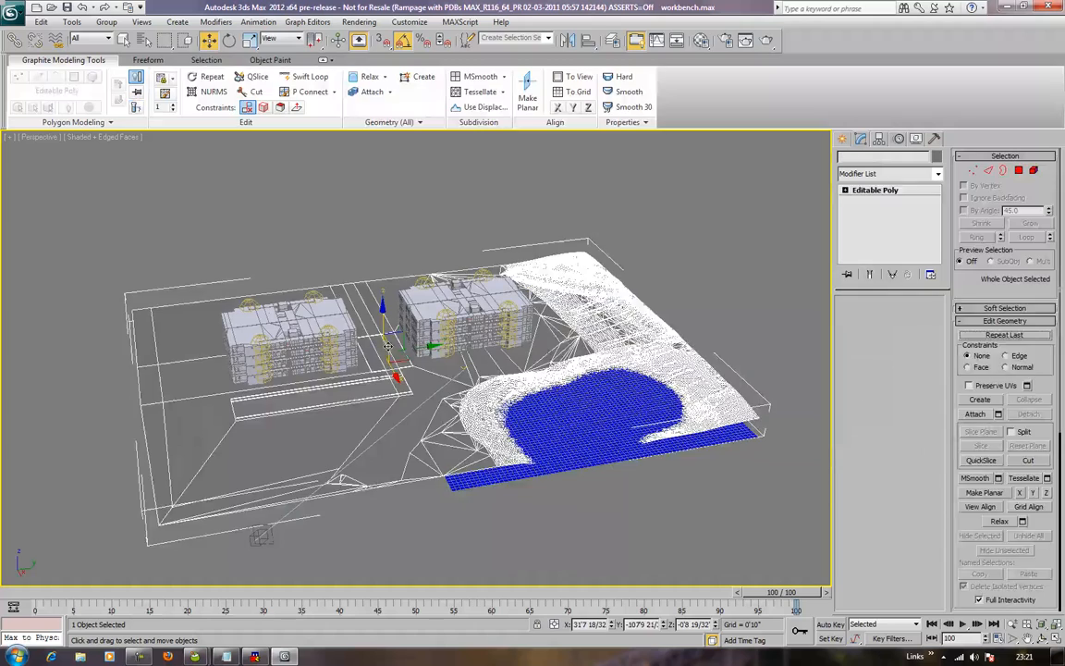
pyautogui.keyDown('alt'); pyautogui.moveTo(396, 374); pyautogui.dragTo(419, 373, button='middle'); pyautogui.keyUp('alt')
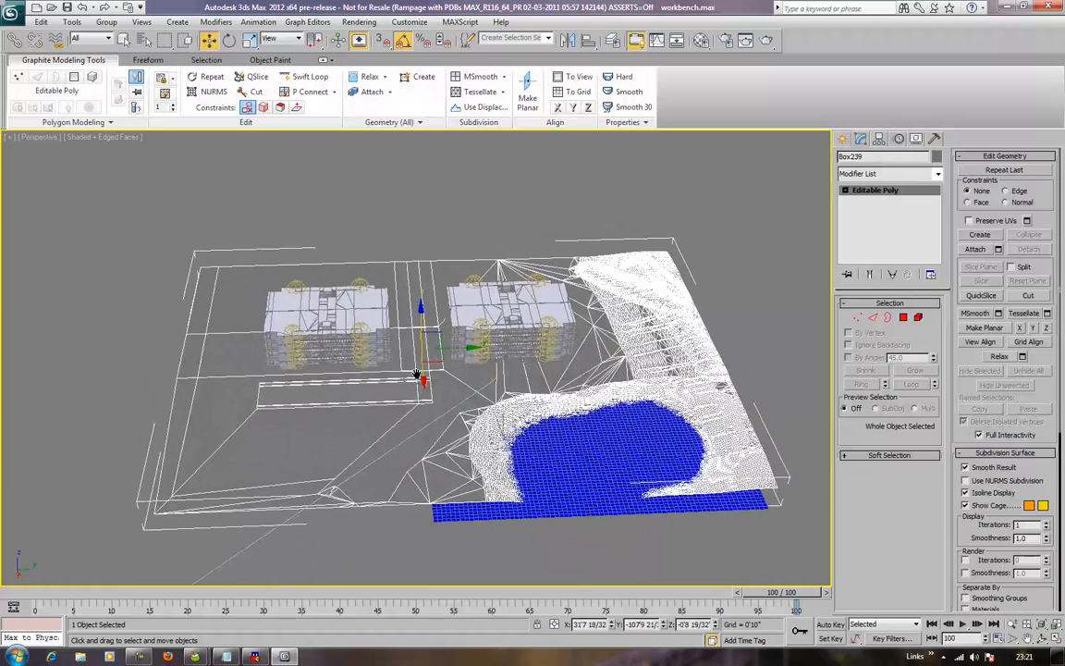
pyautogui.scroll(3, 486, 374)
pyautogui.moveTo(499, 384); pyautogui.dragTo(542, 361, button='middle')
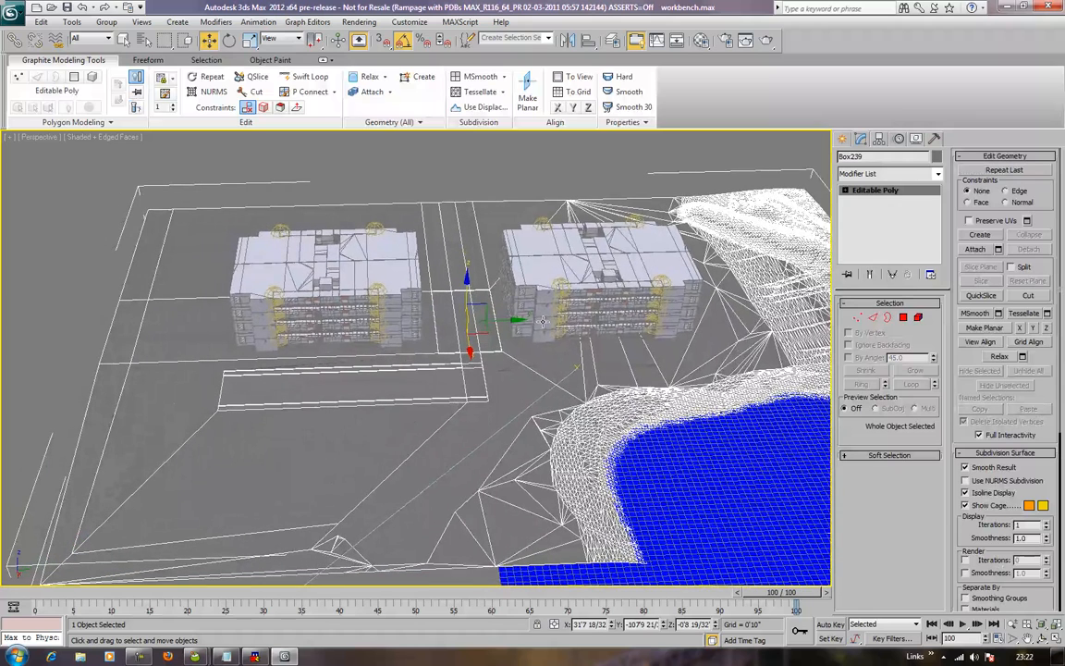
# Step: Choose an unused grey material slot, 19 - Default, and set its shader to Phong
pyautogui.click(701, 41)
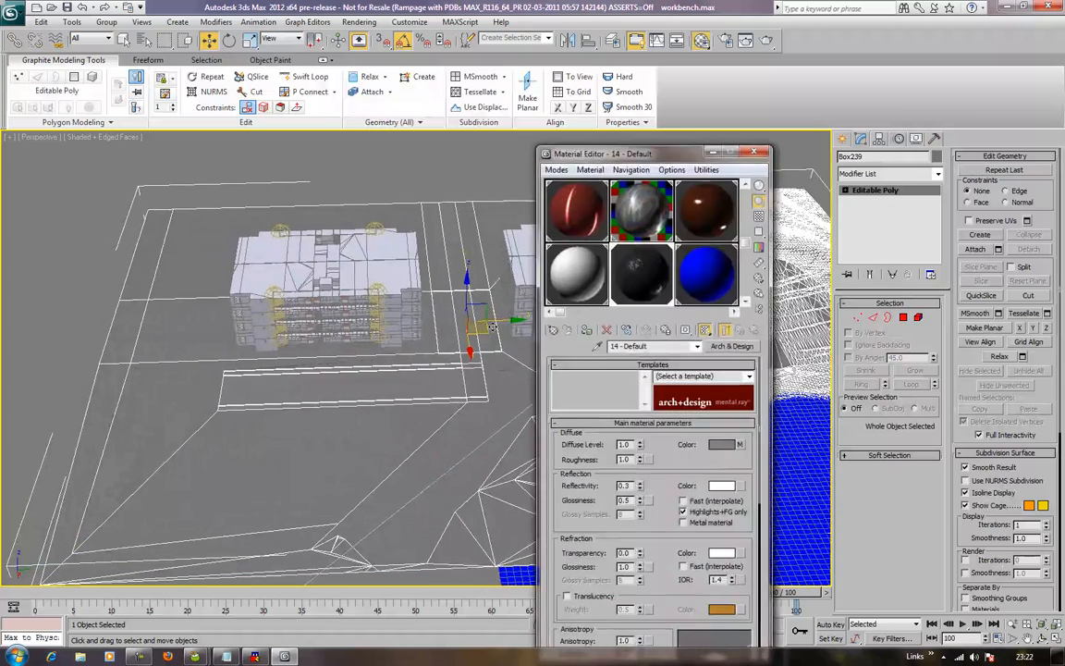
pyautogui.scroll(-1, 647, 243)
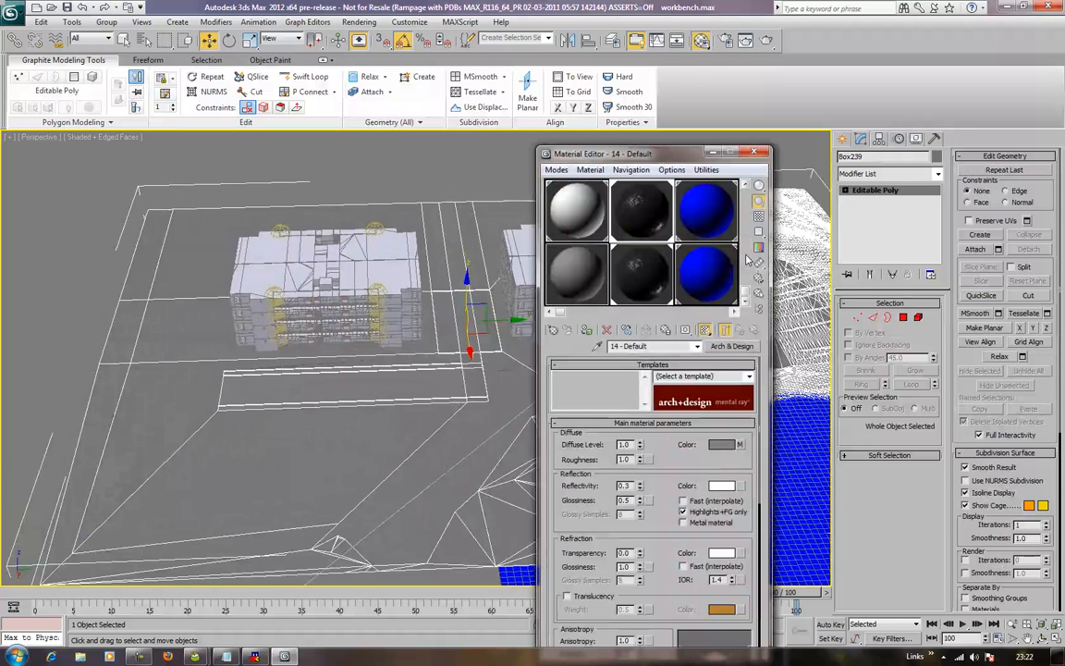
pyautogui.click(592, 268)
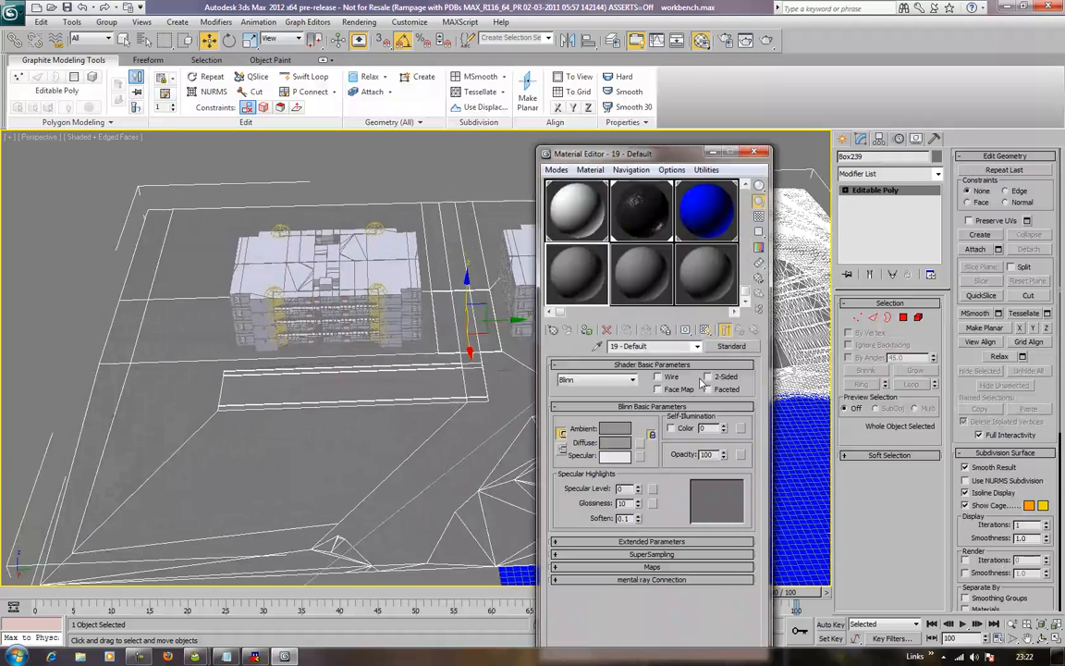
pyautogui.click(601, 380)
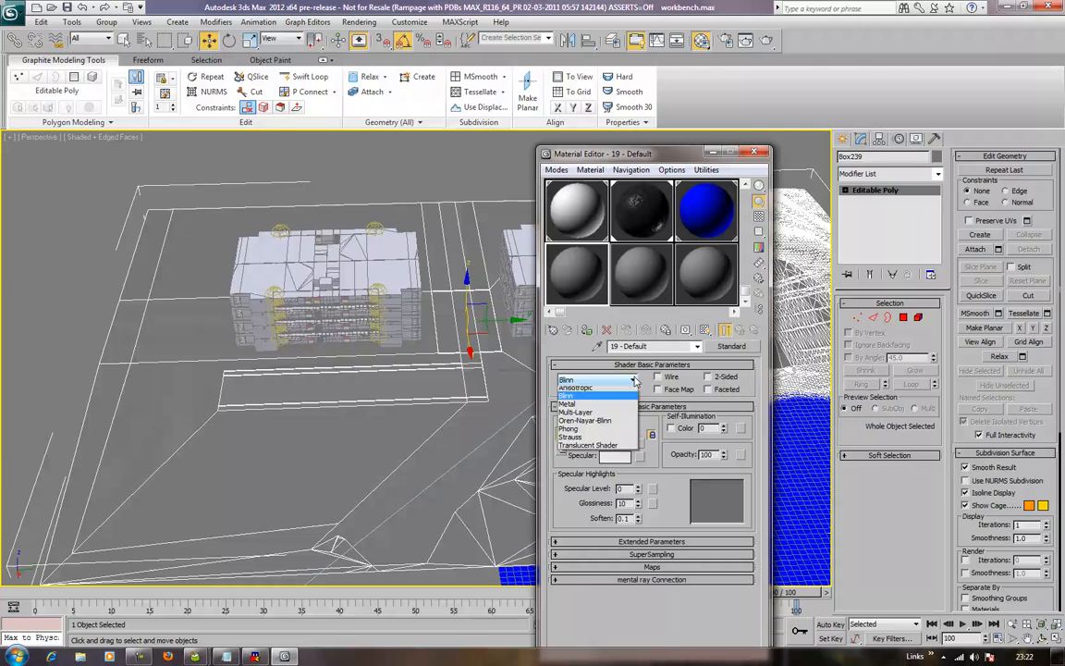
pyautogui.click(607, 432)
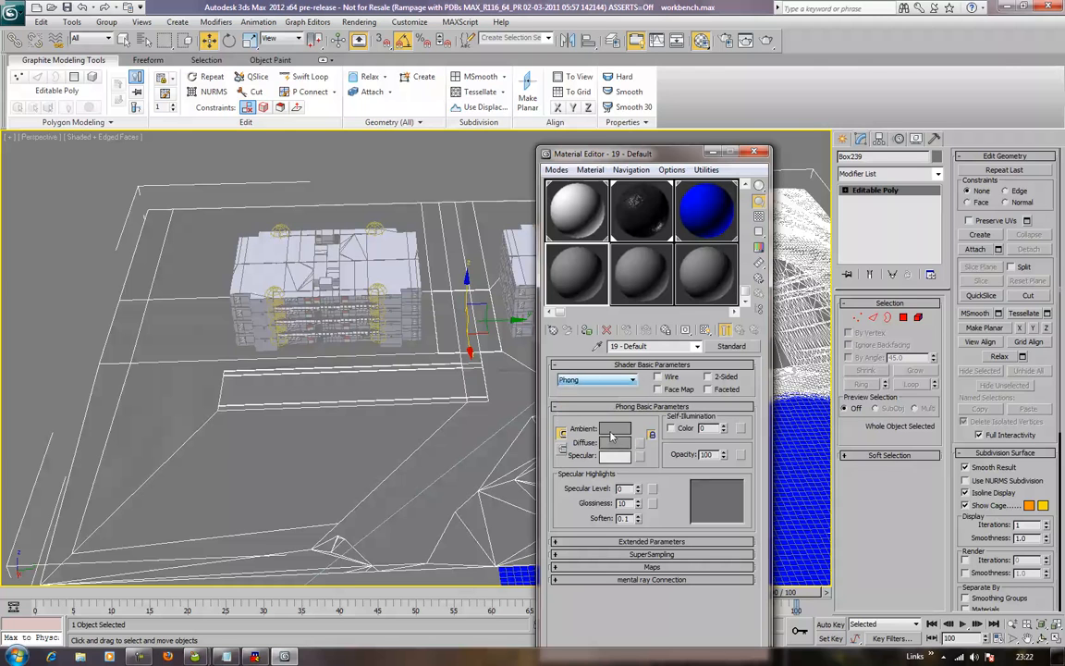
# Step: Set the Phong material's diffuse colour to bright green (84, 255, 78) and assign it to the terrain
pyautogui.click(620, 445)
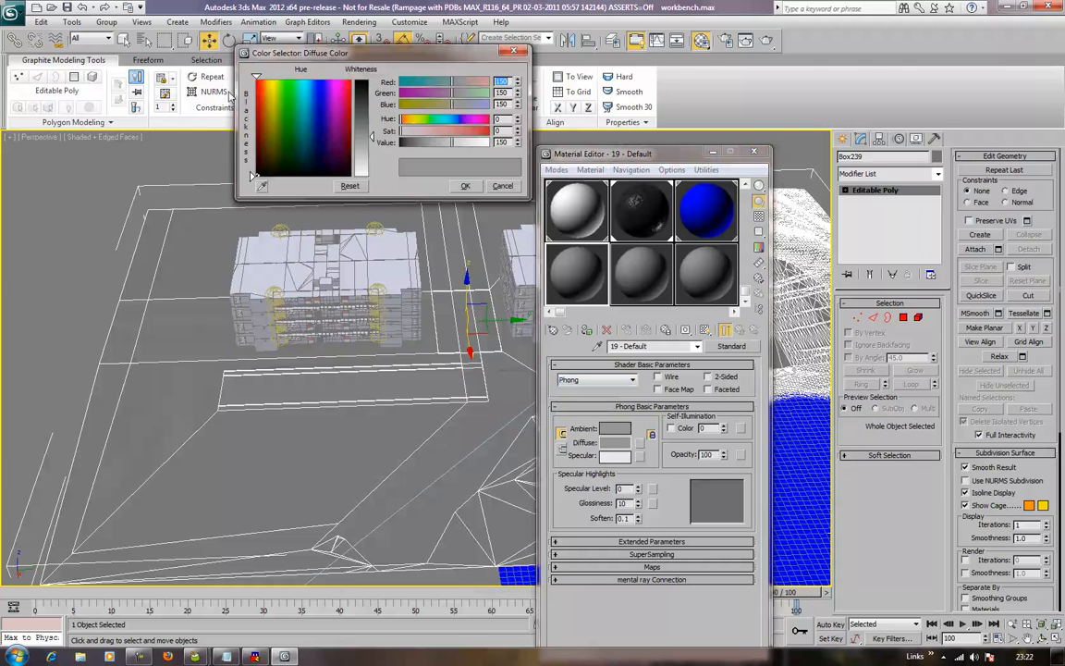
pyautogui.moveTo(447, 97); pyautogui.dragTo(428, 108)
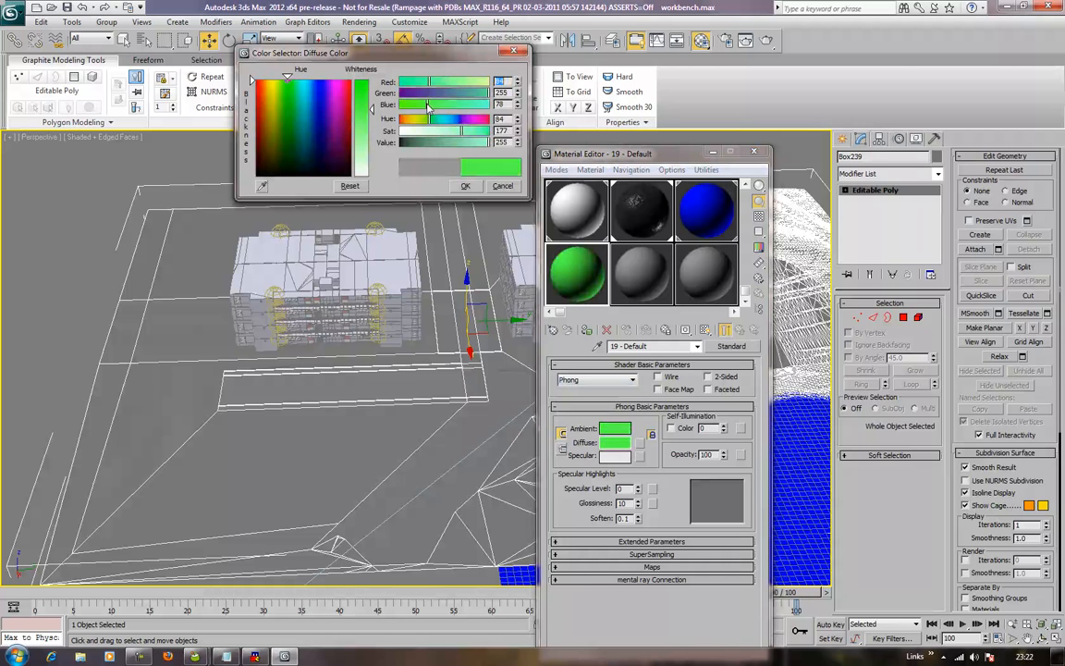
pyautogui.click(465, 185)
pyautogui.click(586, 330)
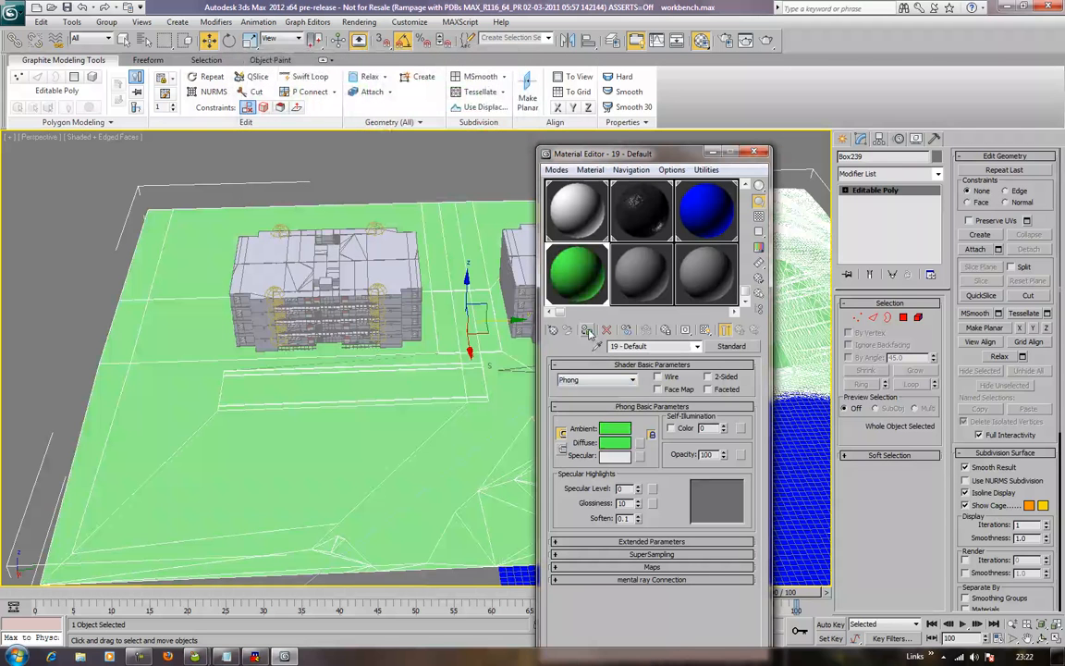
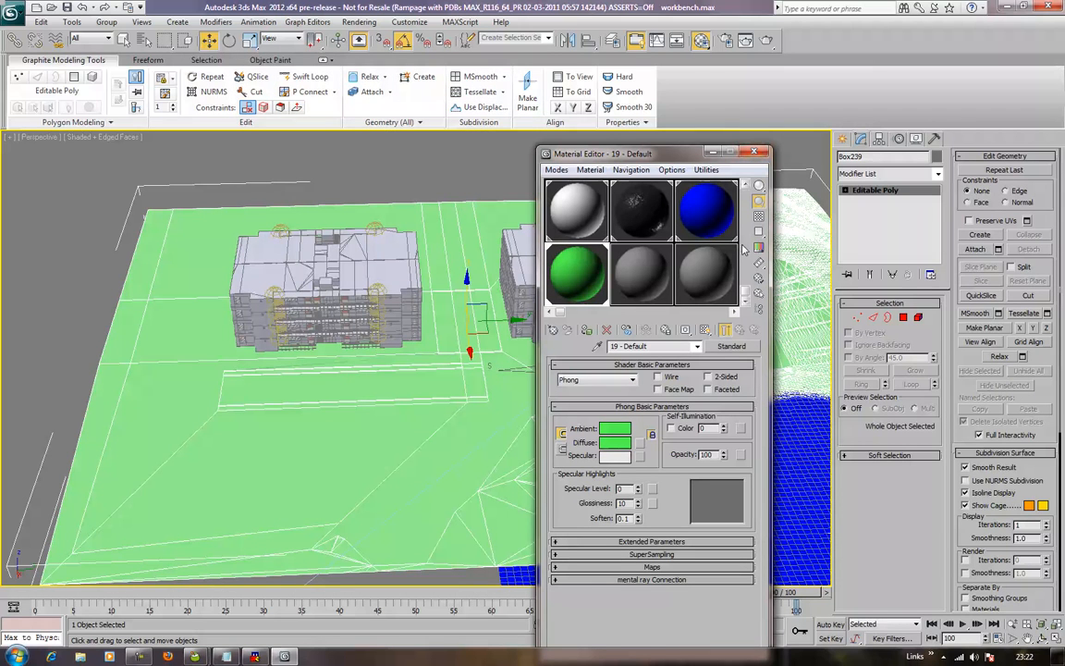
# Step: Pick the Arch & Design material 14 - Default and switch the terrain to polygon editing
pyautogui.scroll(1, 682, 253)
pyautogui.click(689, 261)
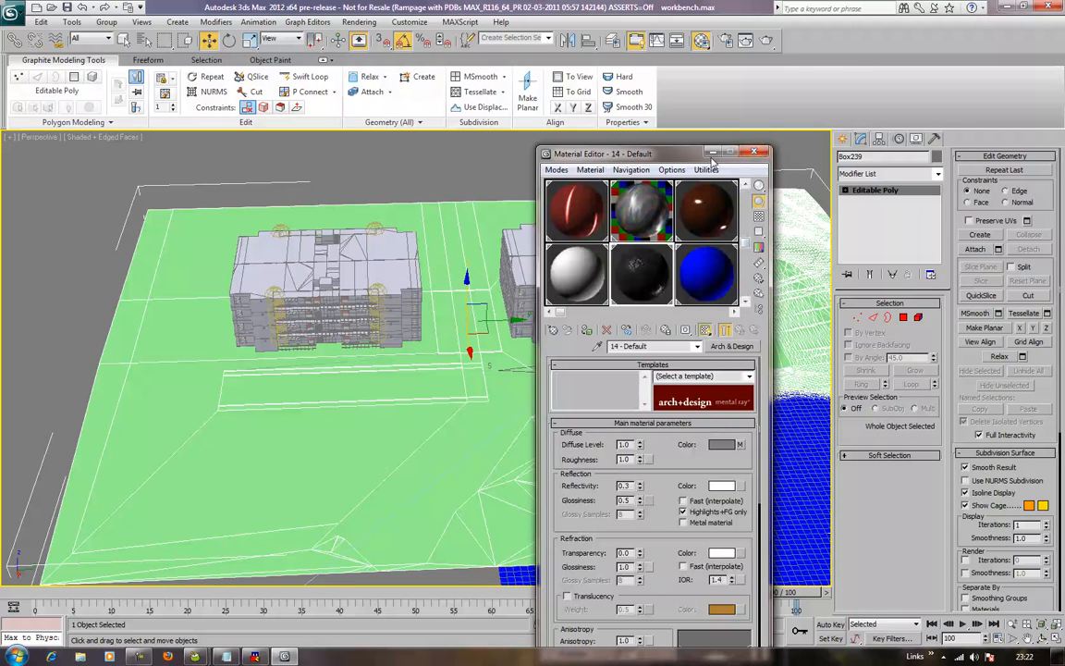
pyautogui.moveTo(666, 155); pyautogui.dragTo(116, 115)
pyautogui.moveTo(537, 300); pyautogui.dragTo(782, 287, button='middle')
pyautogui.click(904, 317)
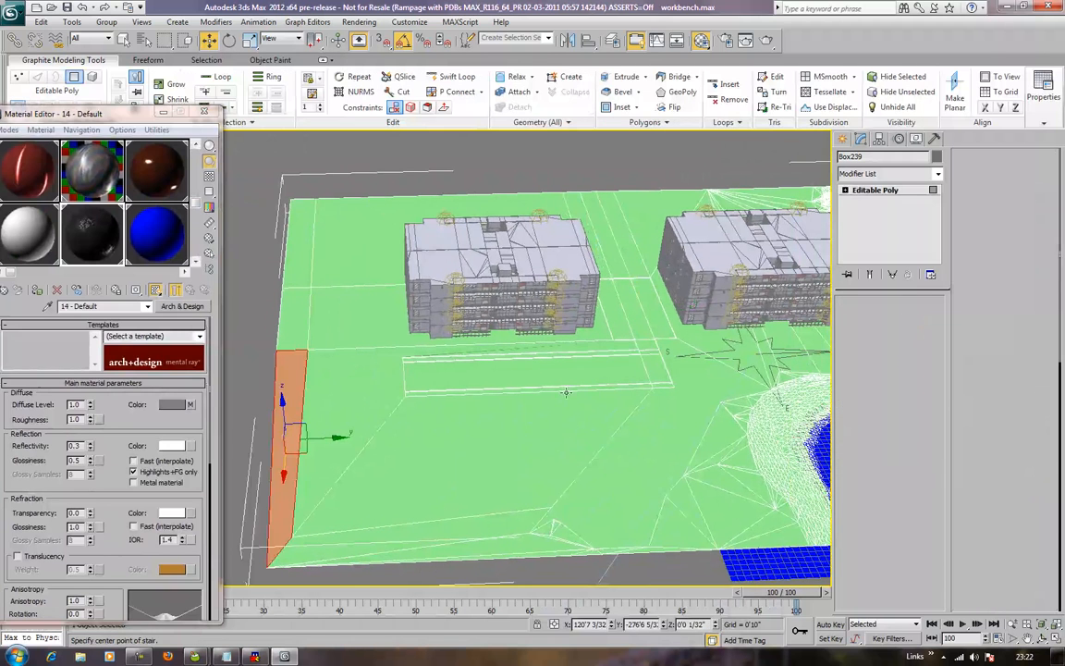
# Step: Select the terrain polygons of the long path before the first building and the area between the buildings, including the path's thin border strips
pyautogui.click(639, 371)
pyautogui.keyDown('ctrl'); pyautogui.click(652, 361); pyautogui.keyUp('ctrl')
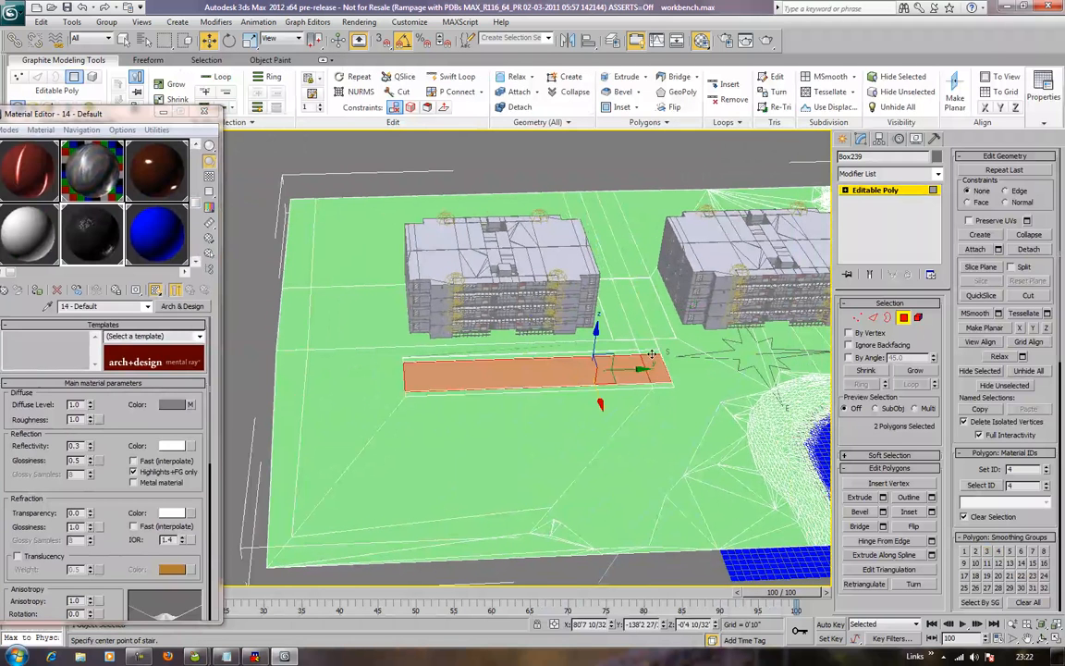
pyautogui.keyDown('ctrl'); pyautogui.click(652, 352); pyautogui.keyUp('ctrl')
pyautogui.keyDown('ctrl'); pyautogui.click(649, 344); pyautogui.keyUp('ctrl')
pyautogui.keyDown('ctrl'); pyautogui.click(643, 323); pyautogui.keyUp('ctrl')
pyautogui.keyDown('ctrl'); pyautogui.click(659, 318); pyautogui.keyUp('ctrl')
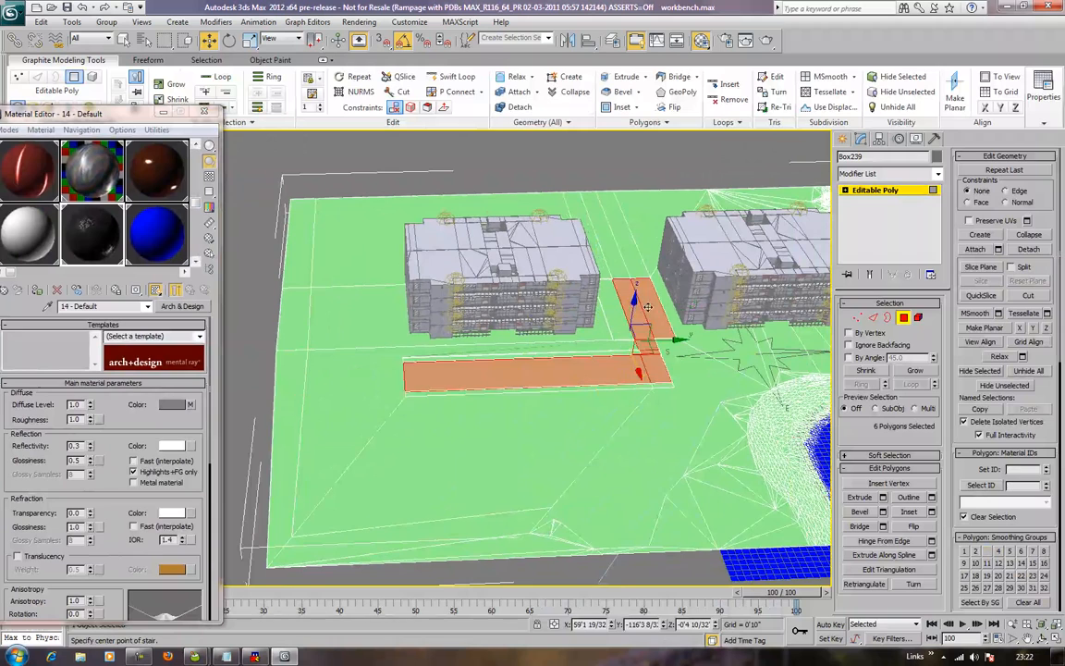
pyautogui.keyDown('ctrl'); pyautogui.click(617, 312); pyautogui.keyUp('ctrl')
pyautogui.moveTo(628, 373); pyautogui.dragTo(570, 337, button='middle')
pyautogui.scroll(3, 555, 353)
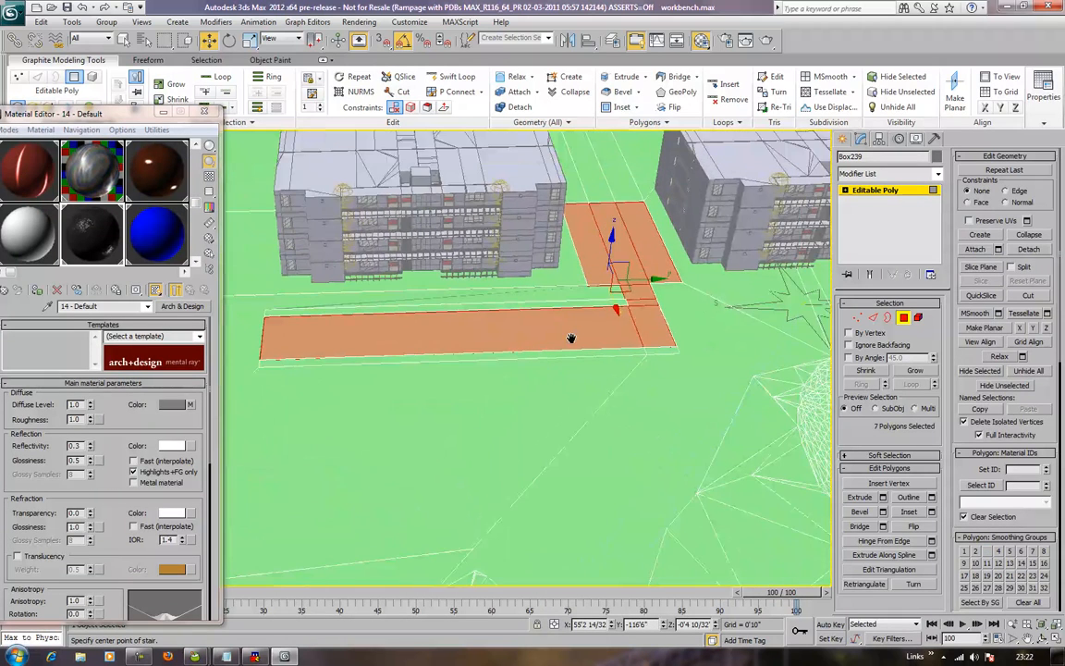
pyautogui.scroll(2, 571, 316)
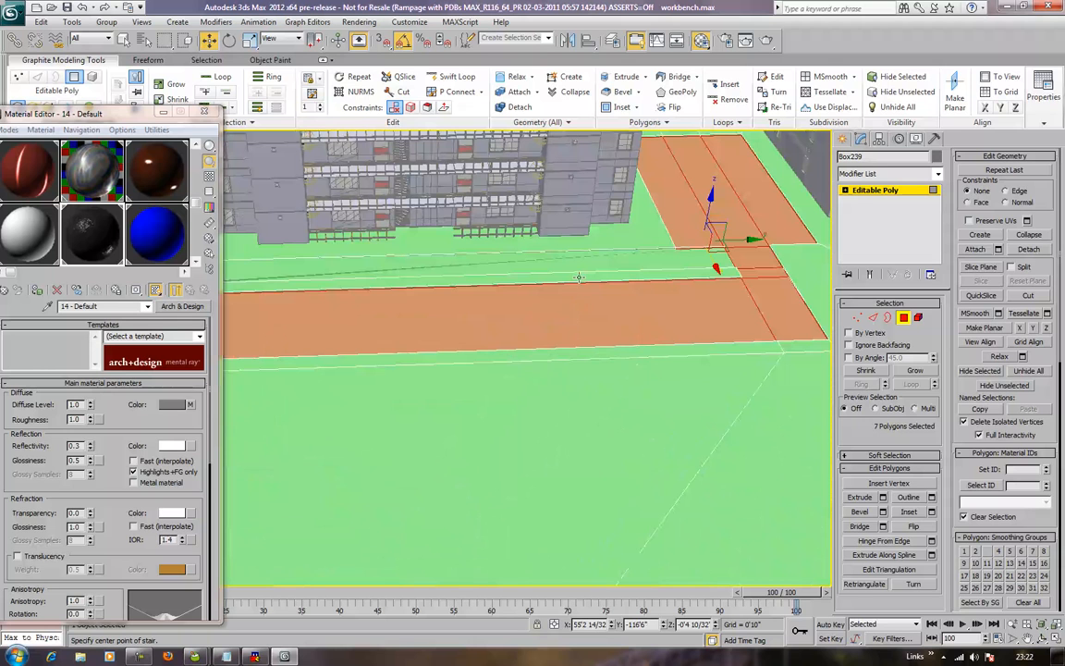
pyautogui.keyDown('ctrl'); pyautogui.click(579, 273); pyautogui.keyUp('ctrl')
pyautogui.keyDown('ctrl'); pyautogui.click(520, 325); pyautogui.keyUp('ctrl')
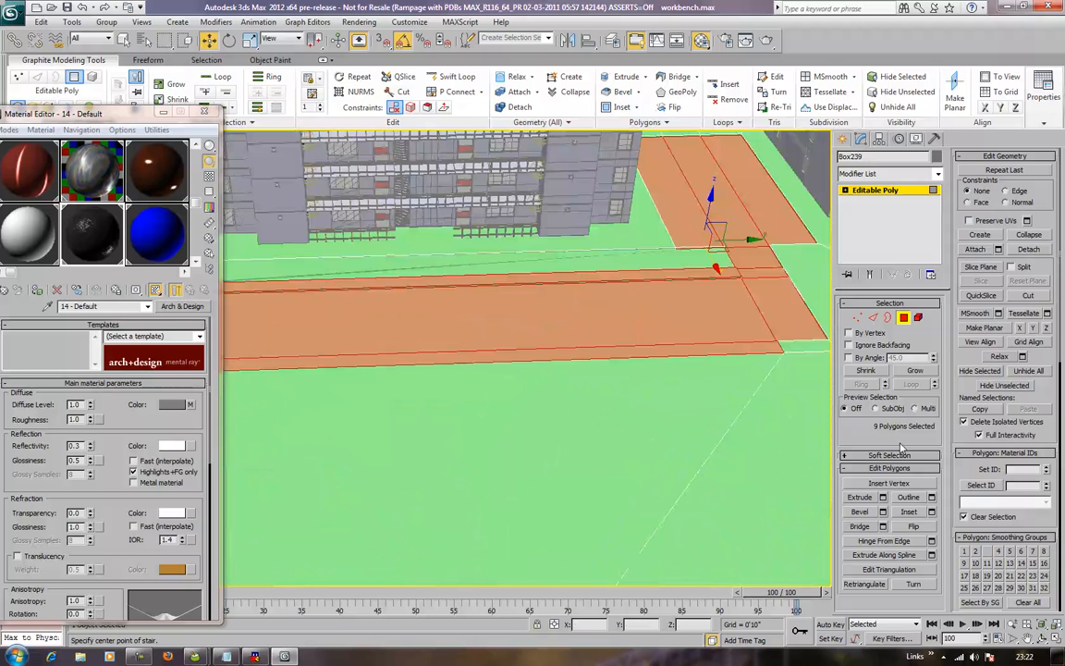
# Step: Grow the path polygon selection and deselect the surplus ground polygons beside the path
pyautogui.click(913, 371)
pyautogui.keyDown('alt'); pyautogui.click(710, 431); pyautogui.keyUp('alt')
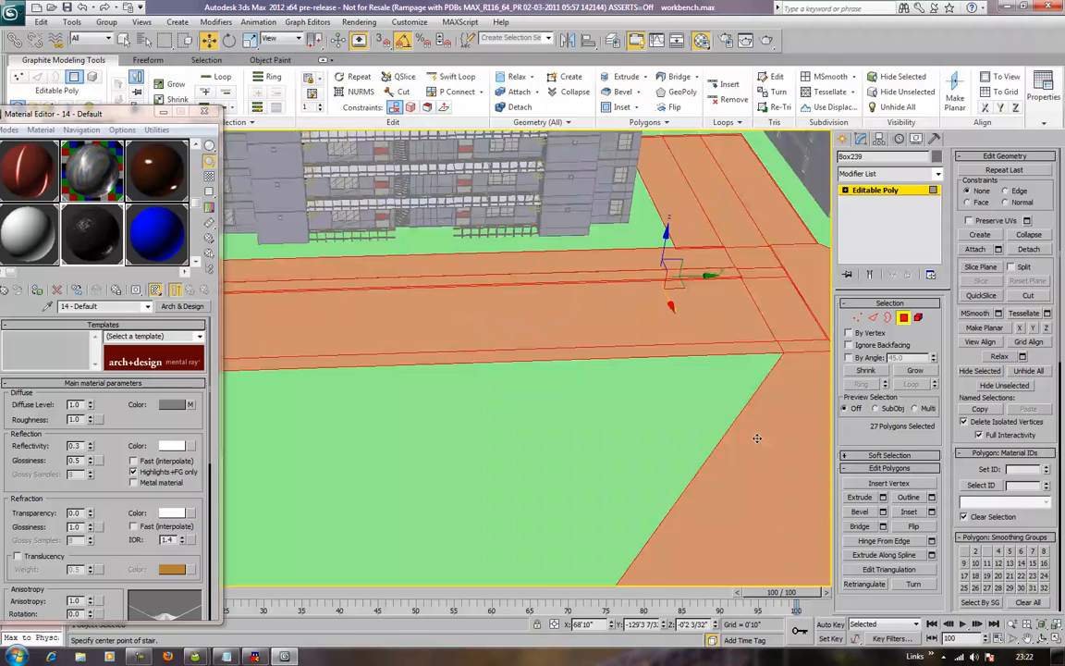
pyautogui.keyDown('alt'); pyautogui.click(744, 433); pyautogui.keyUp('alt')
pyautogui.keyDown('alt'); pyautogui.click(618, 259); pyautogui.keyUp('alt')
# Step: Assign the 14 - Default material to the selected path polygons and close the material editor
pyautogui.keyDown('alt'); pyautogui.moveTo(554, 375); pyautogui.dragTo(638, 391, button='middle'); pyautogui.keyUp('alt')
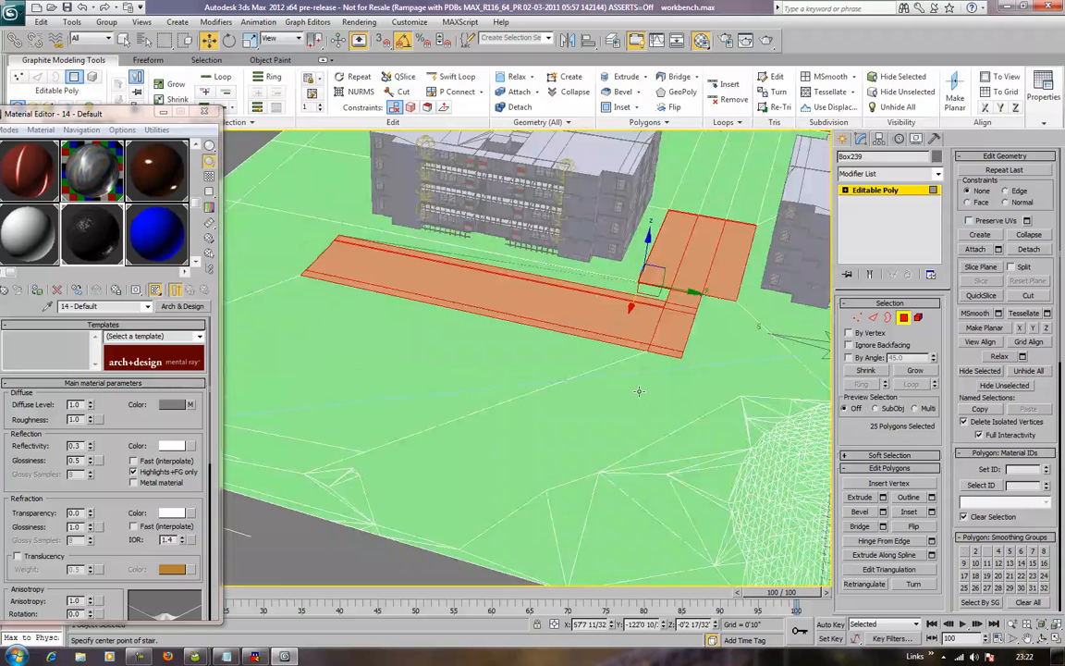
pyautogui.click(37, 290)
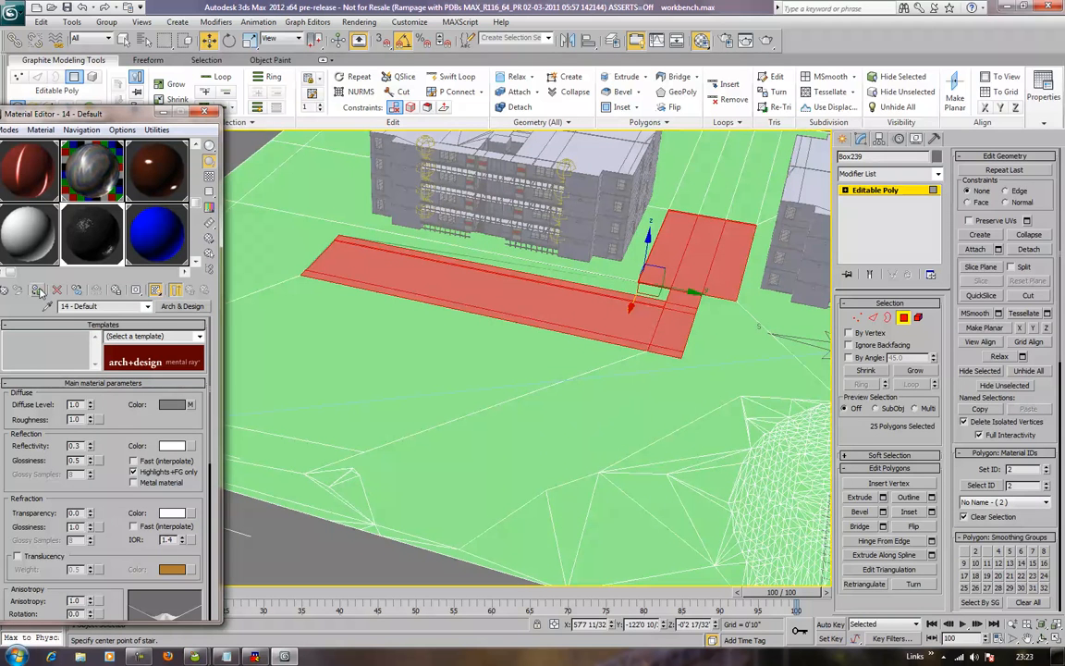
pyautogui.click(208, 113)
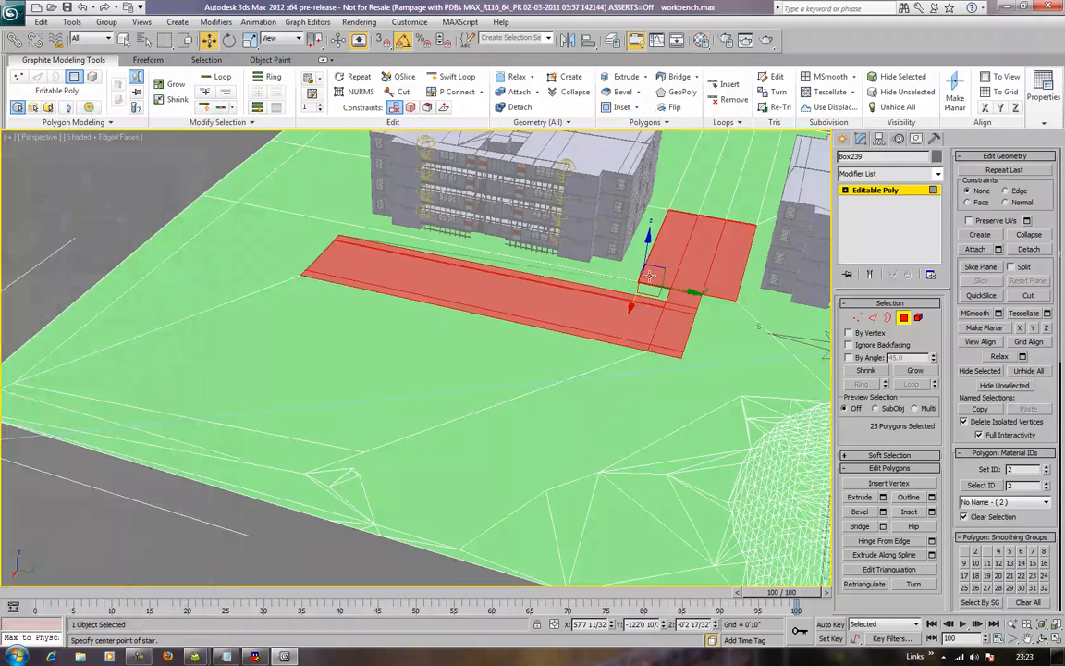
# Step: Leave polygon editing, turn off the edged-faces display and view the path's outer end beside the first building
pyautogui.click(904, 318)
pyautogui.moveTo(730, 413)
pyautogui.mouseDown(button='middle')
pyautogui.moveTo(649, 419)
pyautogui.moveTo(599, 447)
pyautogui.moveTo(524, 440)
pyautogui.moveTo(523, 407)
pyautogui.moveTo(558, 428)
pyautogui.moveTo(540, 429)
pyautogui.mouseUp(button='middle')
pyautogui.press('F4')
pyautogui.scroll(-3, 523, 440)
pyautogui.keyDown('alt'); pyautogui.moveTo(314, 425); pyautogui.dragTo(542, 512, button='middle'); pyautogui.keyUp('alt')
pyautogui.scroll(3, 541, 511)
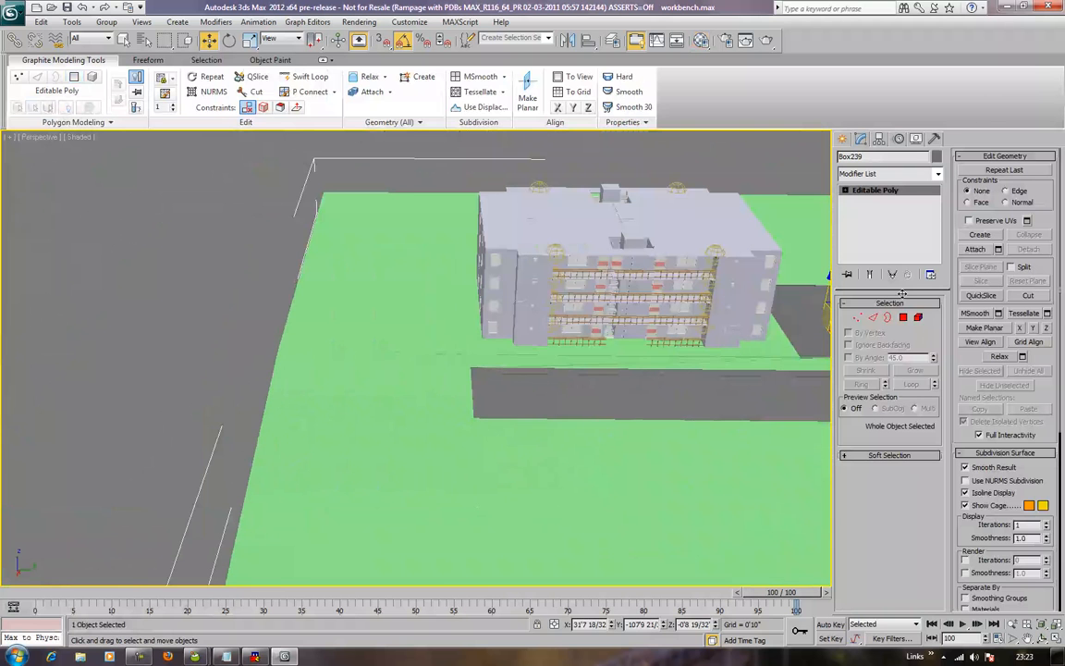
# Step: With edged faces shown again, lengthen the path by moving its outer end vertices past the first building, and leave vertex editing
pyautogui.press('1')
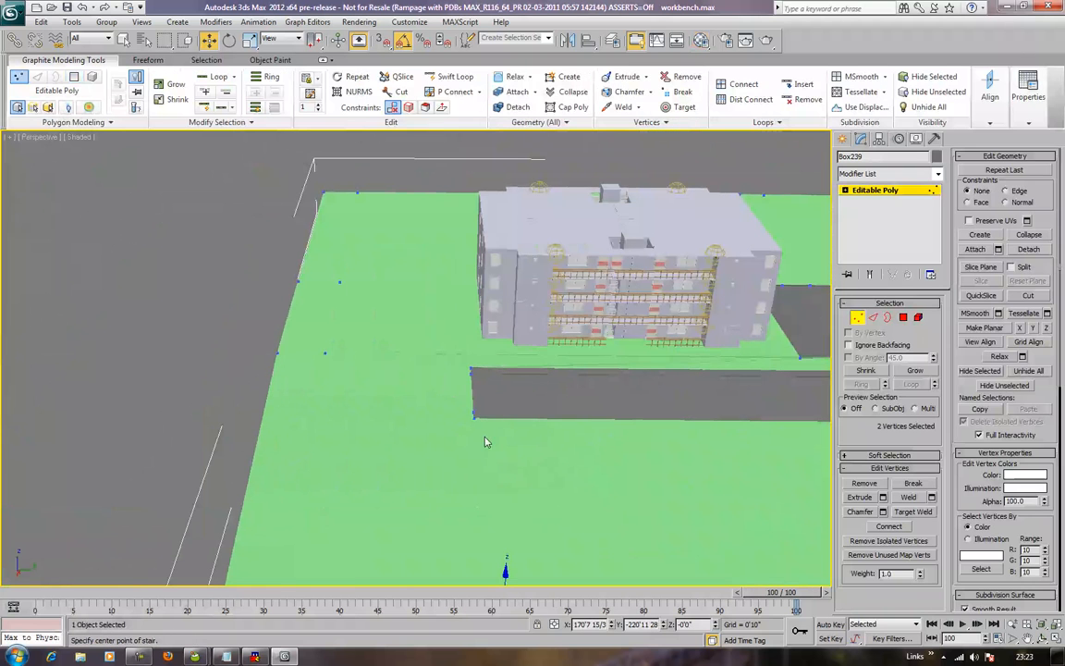
pyautogui.press('F4')
pyautogui.moveTo(461, 365); pyautogui.dragTo(325, 397)
pyautogui.moveTo(485, 425); pyautogui.dragTo(353, 422, button='middle')
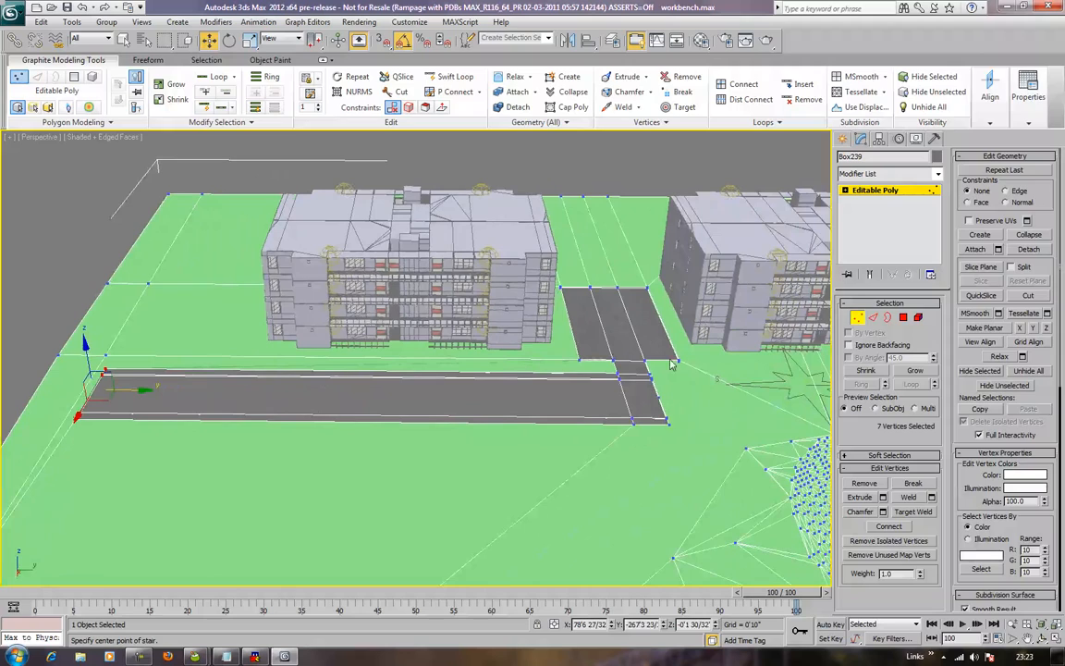
pyautogui.click(859, 317)
# Step: Deselect the terrain and delete the sunlight object and its compass rose from the scene
pyautogui.keyDown('alt'); pyautogui.moveTo(729, 399); pyautogui.dragTo(682, 398, button='middle'); pyautogui.keyUp('alt')
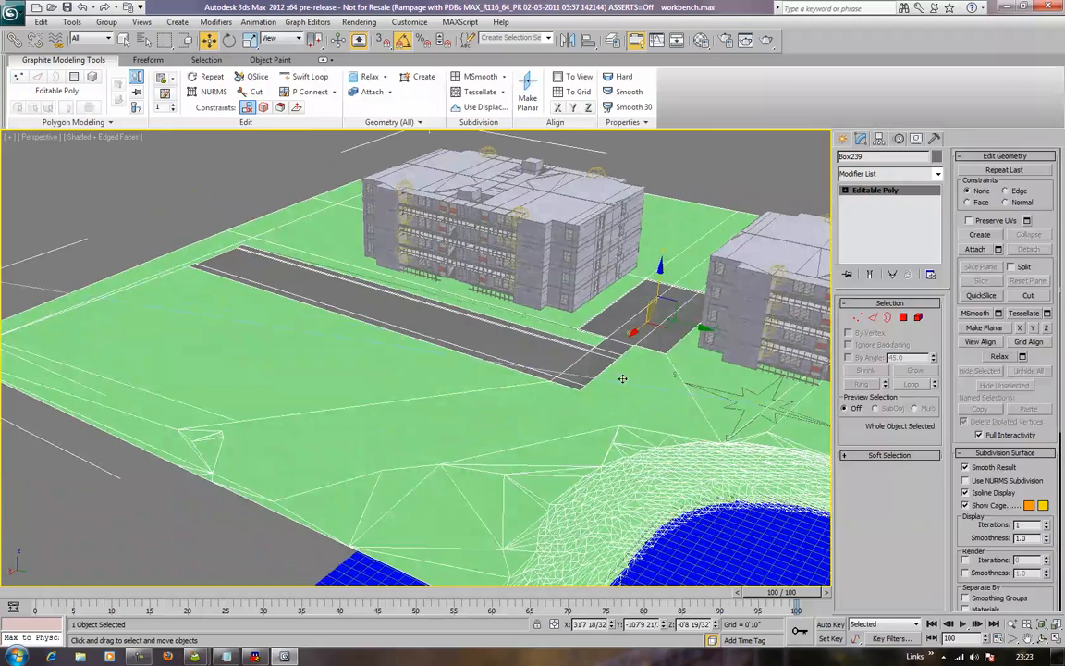
pyautogui.moveTo(591, 423); pyautogui.dragTo(584, 451, button='middle')
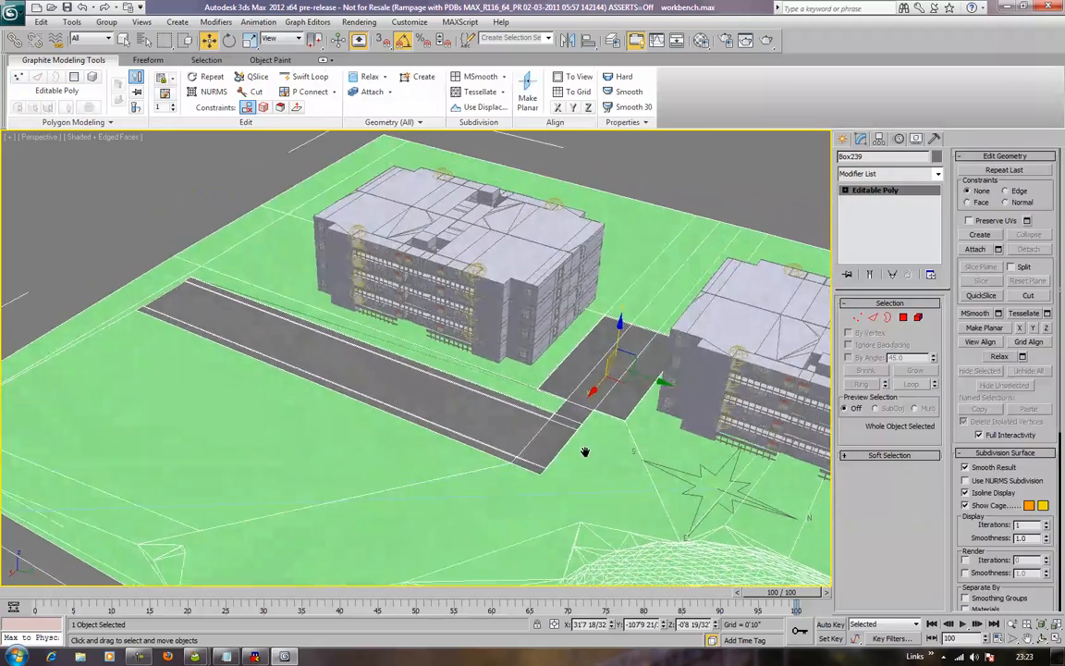
pyautogui.click(637, 154)
pyautogui.scroll(-10, 637, 154)
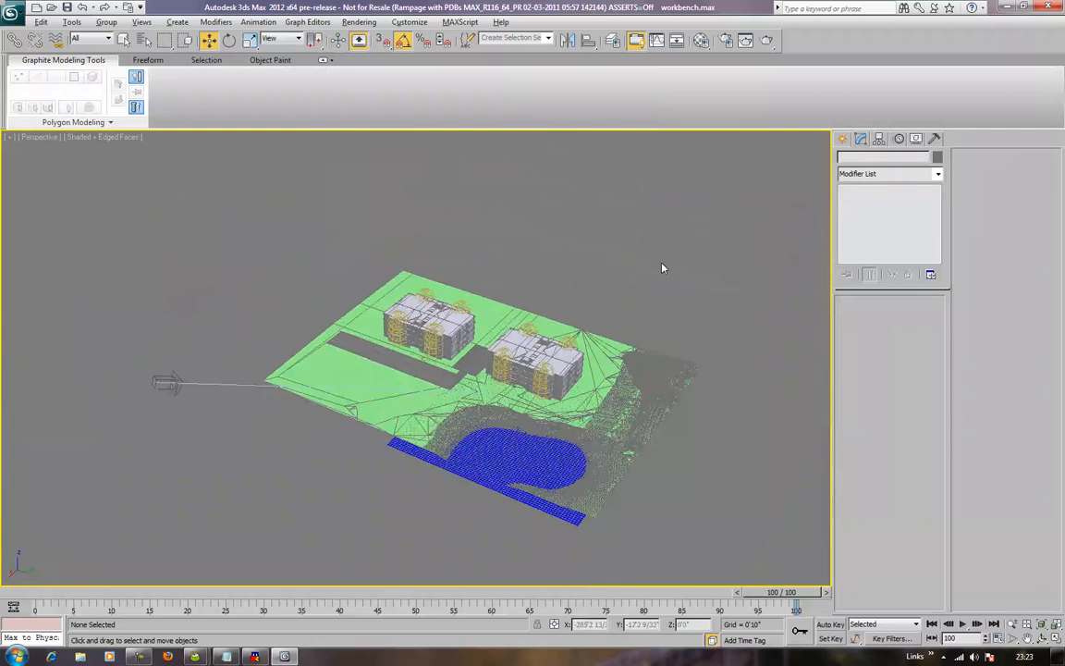
pyautogui.click(212, 321)
pyautogui.press('Delete')
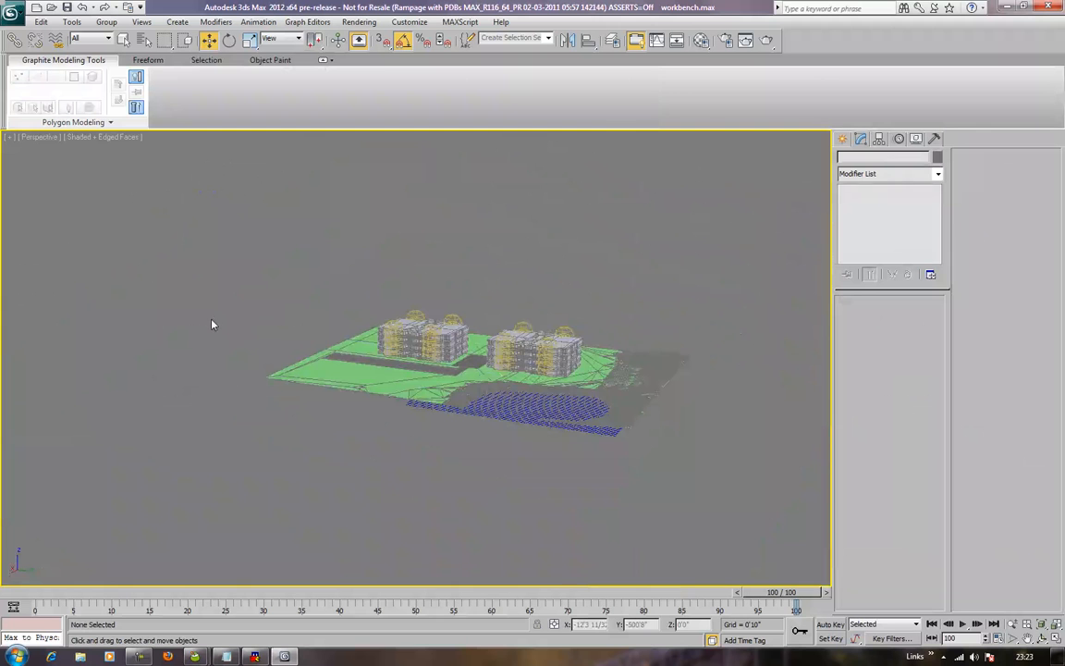
# Step: Place a Scotch Pine from the AEC Extended foliage on the grass strip at the inner corner of the path, near the first building
pyautogui.keyDown('alt'); pyautogui.moveTo(389, 313); pyautogui.dragTo(412, 390, button='middle'); pyautogui.keyUp('alt')
pyautogui.scroll(5, 413, 390)
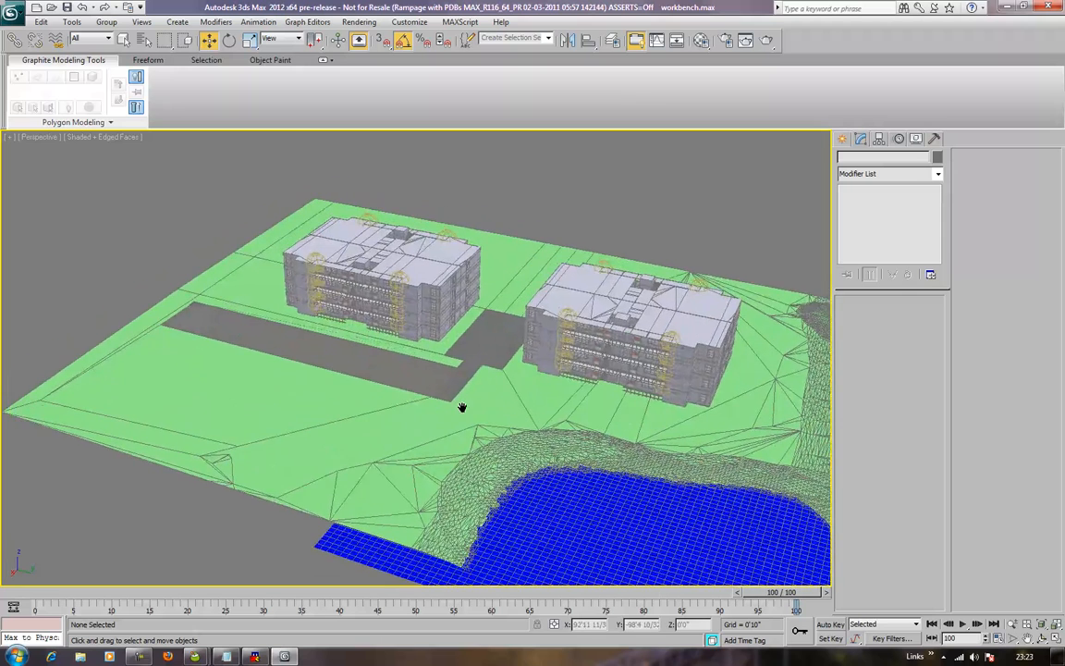
pyautogui.scroll(3, 461, 400)
pyautogui.click(844, 139)
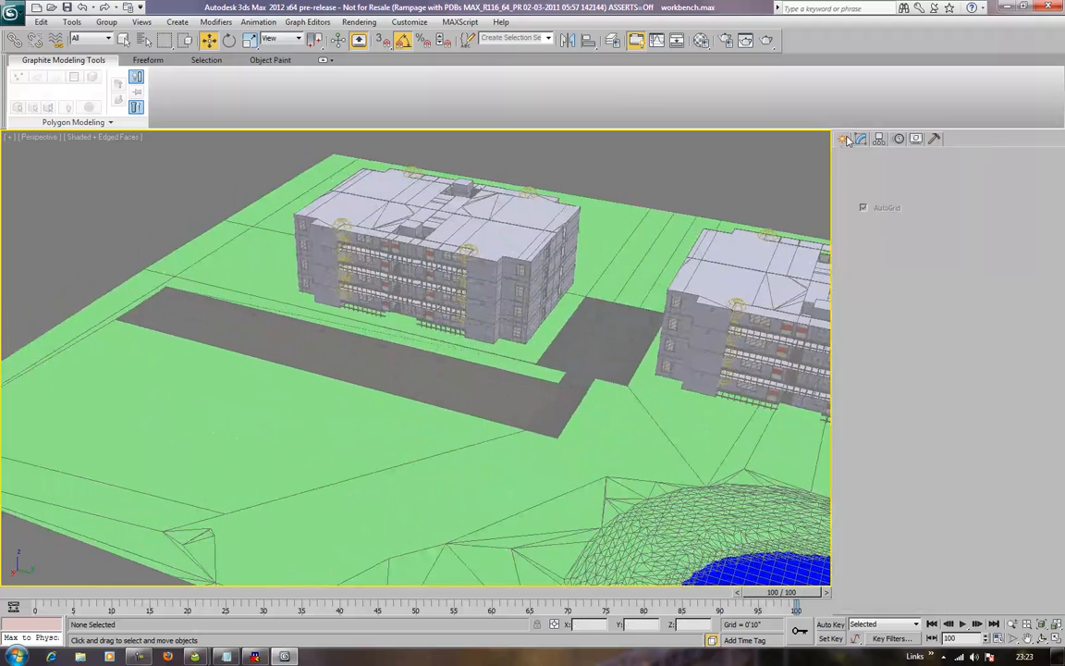
pyautogui.click(864, 177)
pyautogui.click(858, 182)
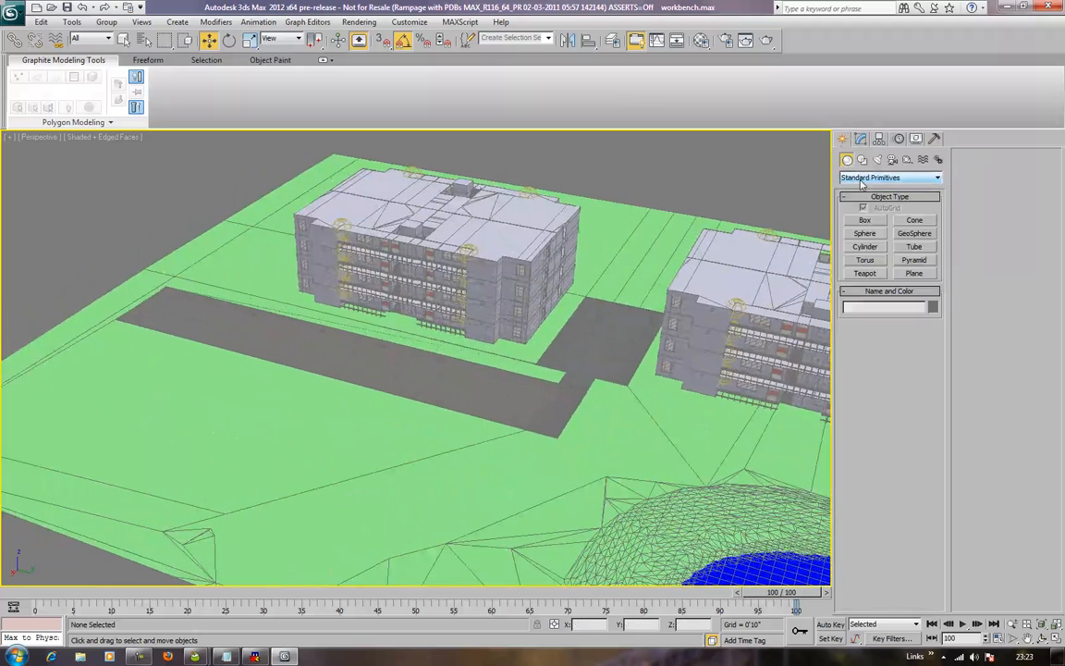
pyautogui.click(860, 178)
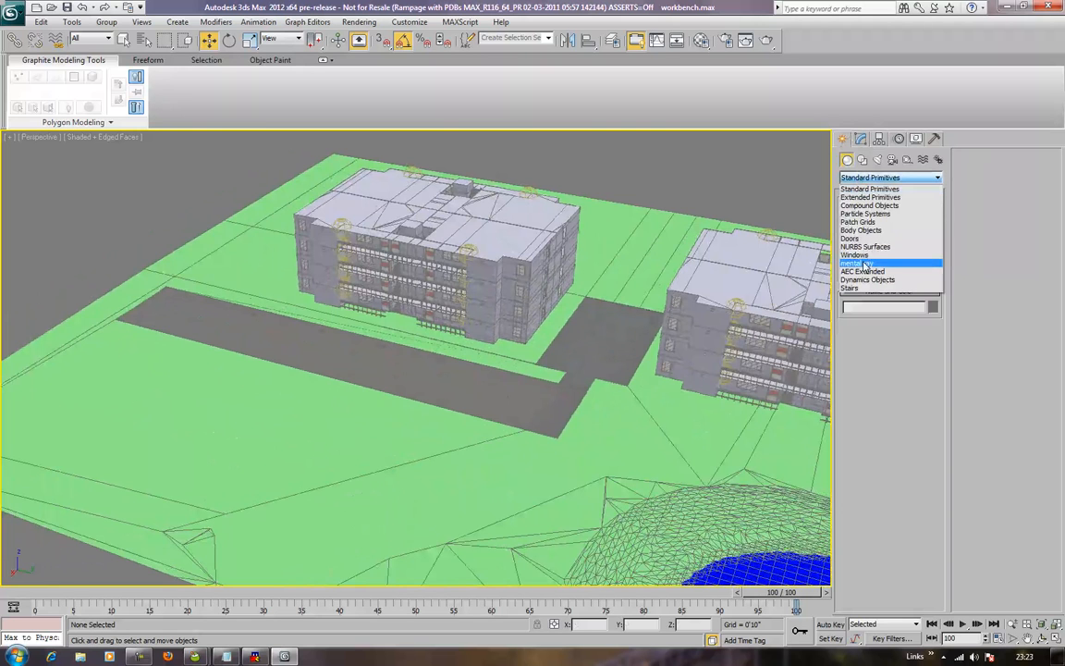
pyautogui.click(864, 273)
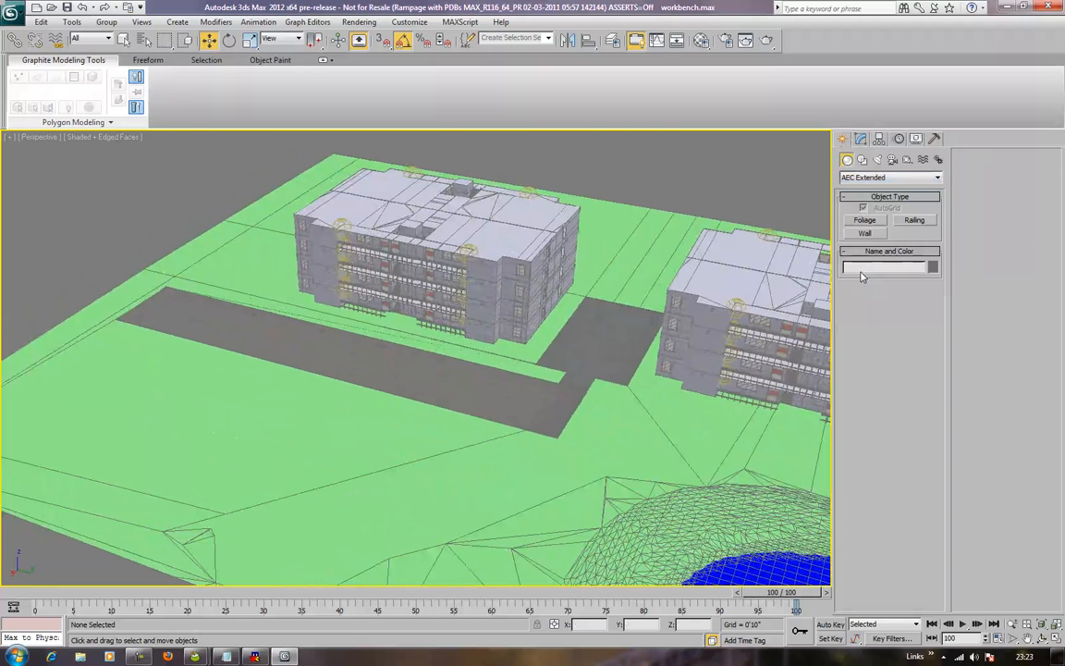
pyautogui.click(866, 220)
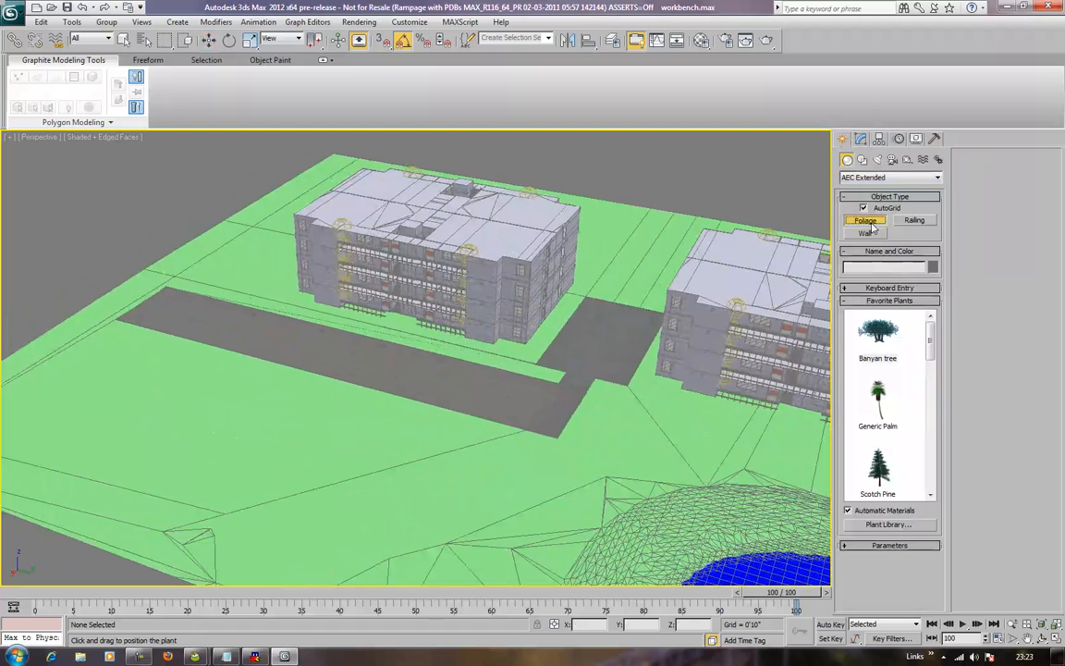
pyautogui.moveTo(930, 335); pyautogui.dragTo(955, 344)
pyautogui.click(880, 442)
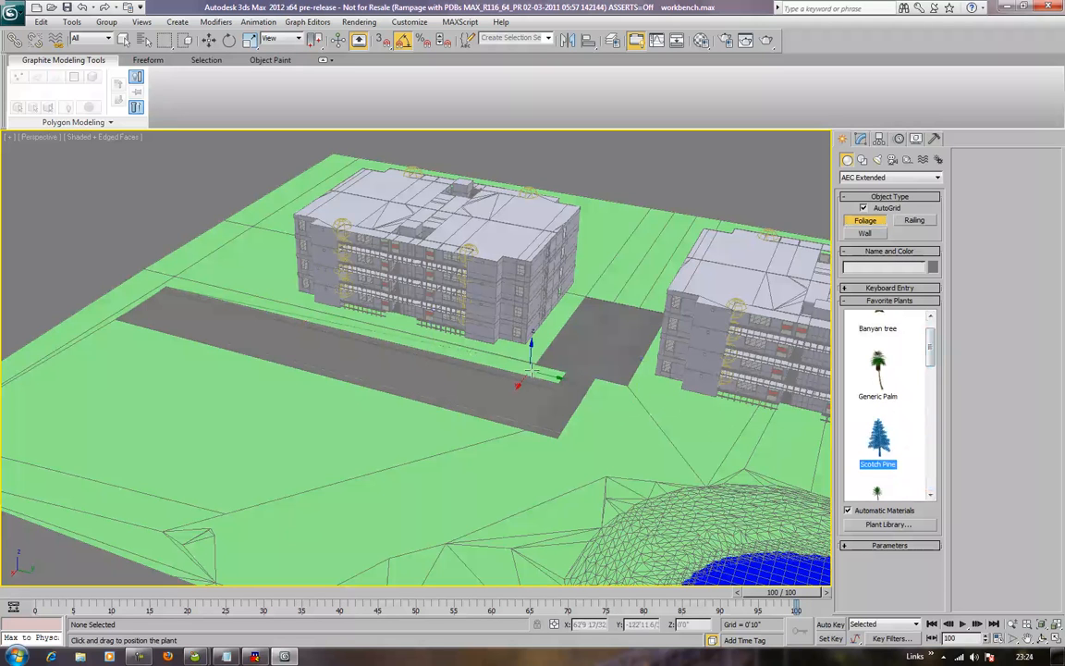
pyautogui.click(548, 374)
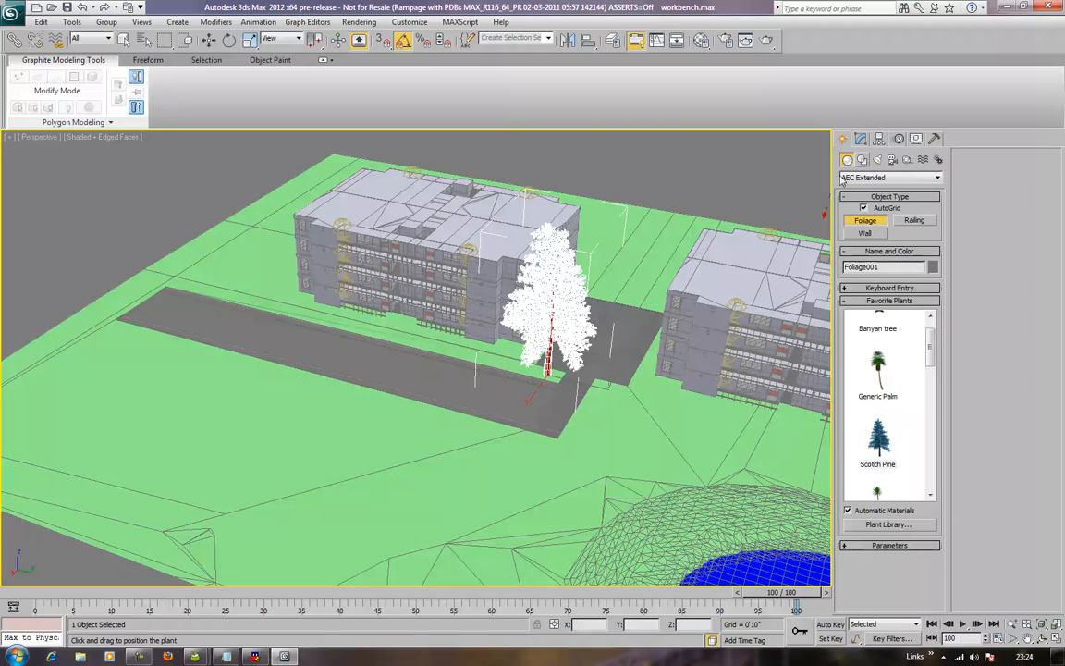
# Step: Undo the extra pine placed beside the second building and reduce the height of the Scotch Pine at the path's inner corner
pyautogui.click(626, 387)
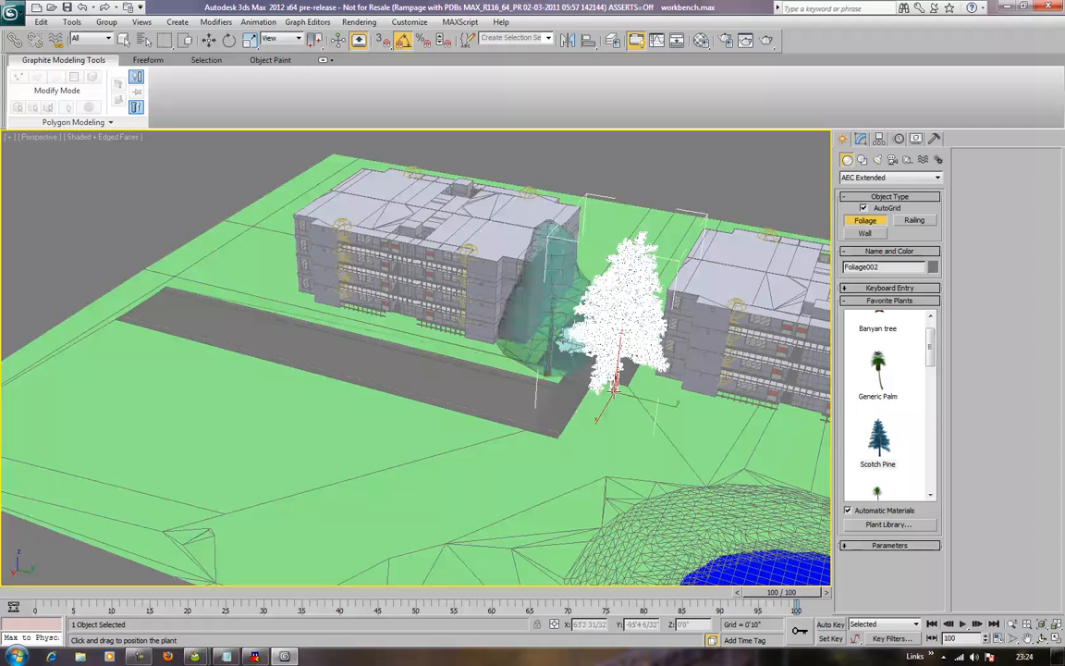
pyautogui.hotkey('ctrl', 'z')
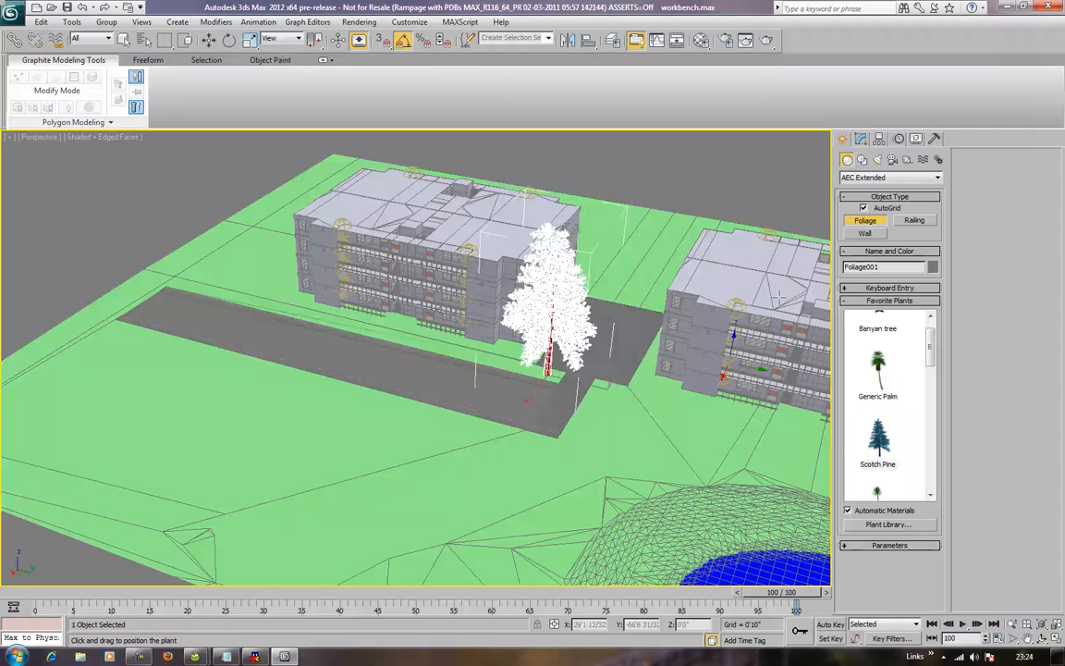
pyautogui.click(861, 138)
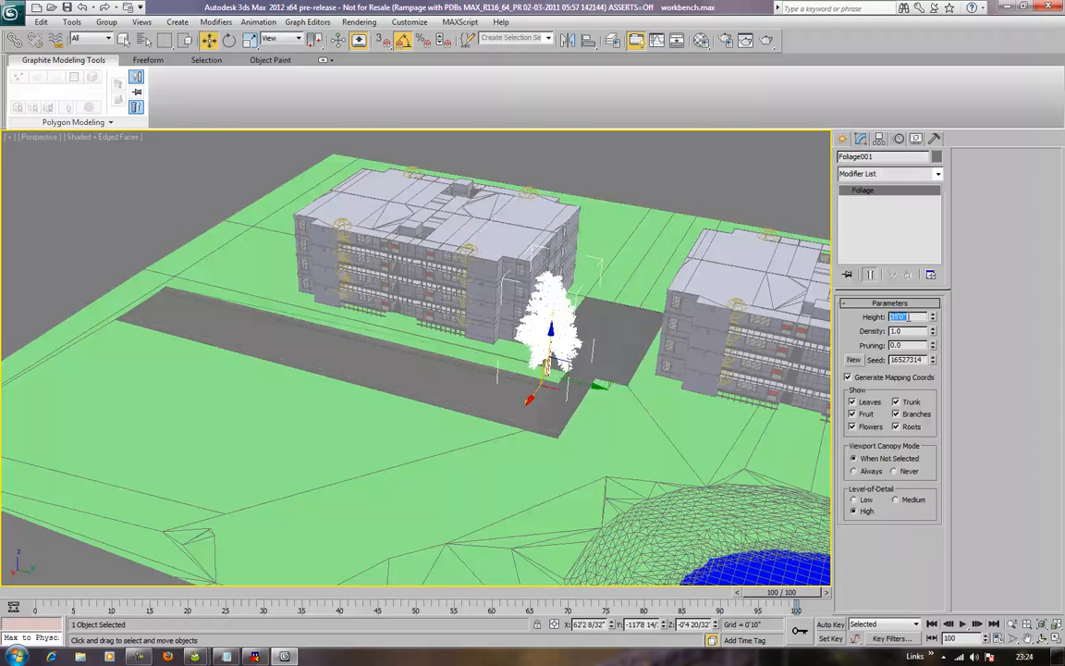
# Step: Place another Scotch Pine at the near corner of the second building, reduce its height and deselect it
pyautogui.click(843, 140)
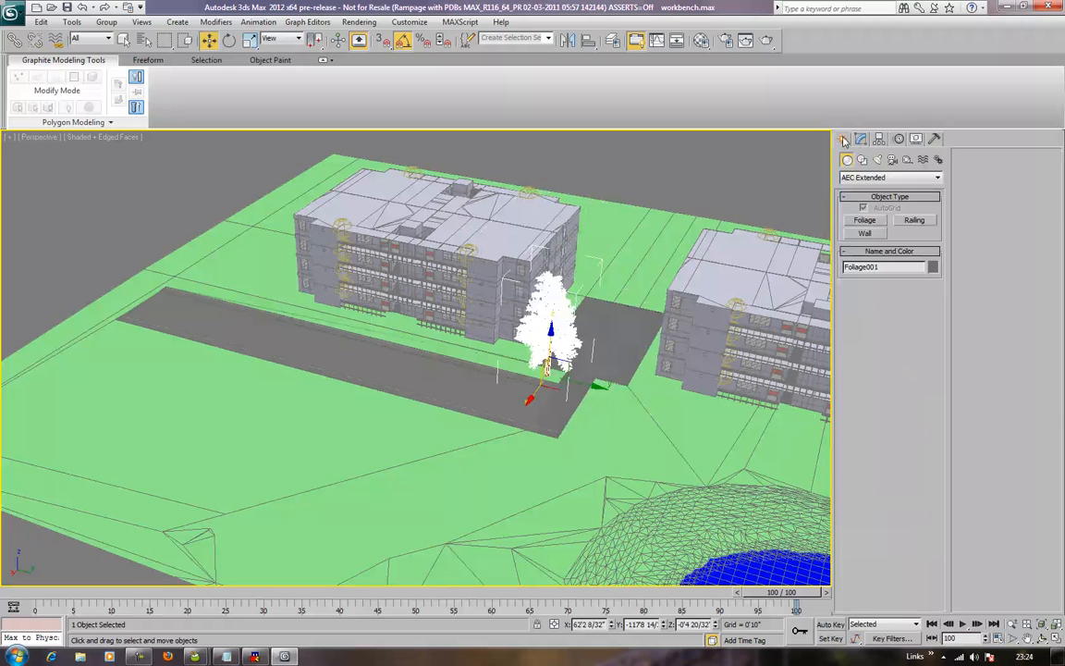
pyautogui.click(864, 220)
pyautogui.click(883, 462)
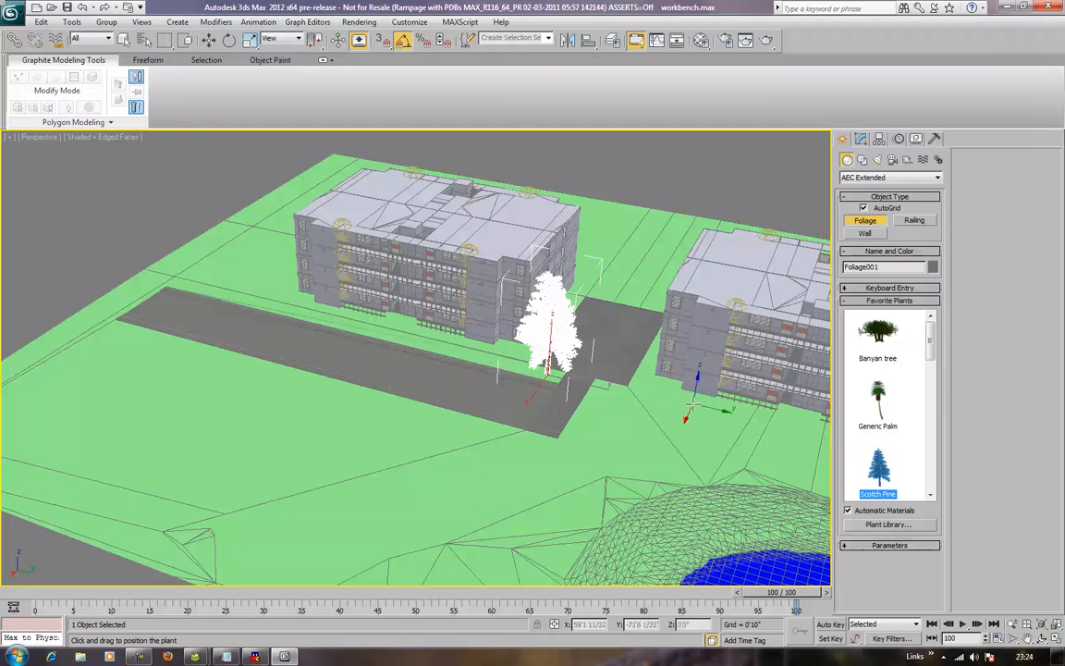
pyautogui.click(691, 407)
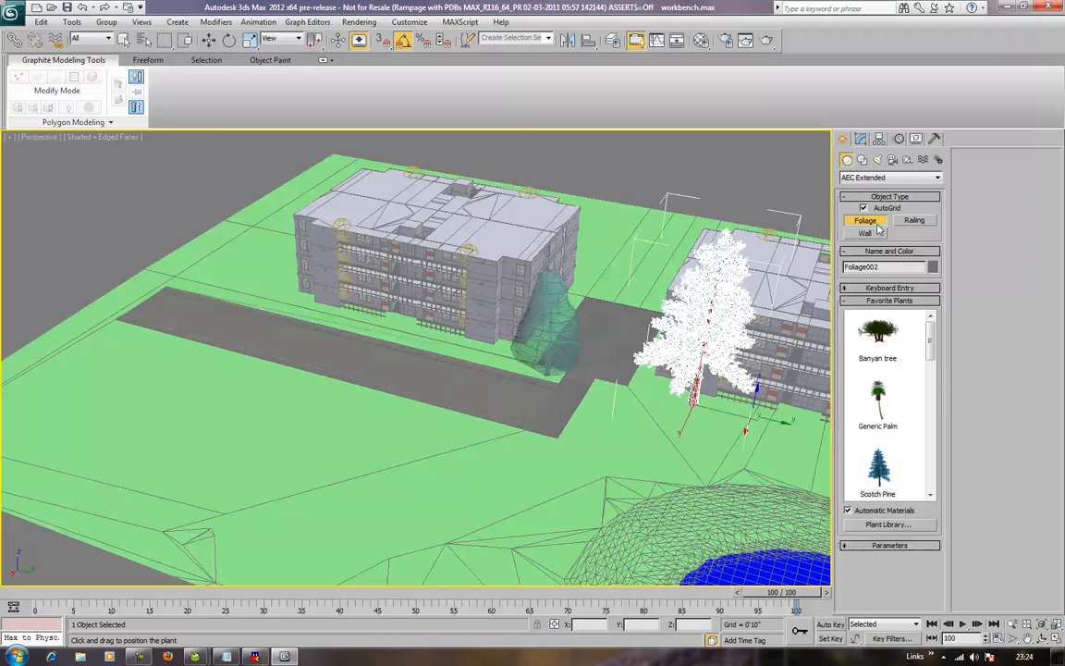
pyautogui.click(869, 288)
pyautogui.click(860, 139)
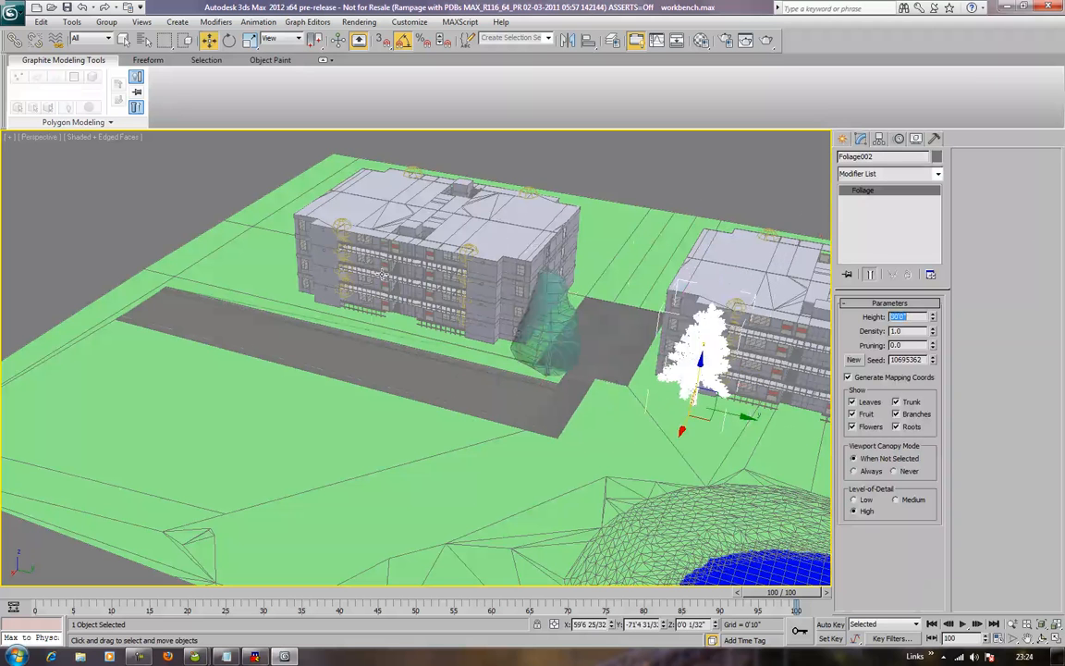
pyautogui.moveTo(381, 313); pyautogui.dragTo(424, 309, button='middle')
pyautogui.click(670, 159)
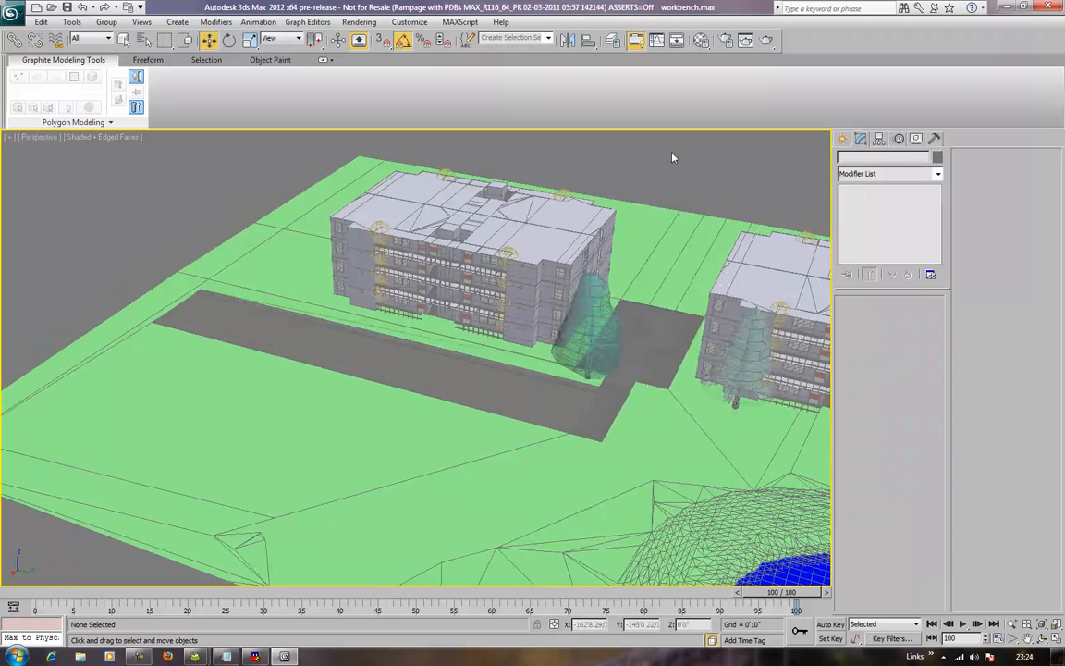
# Step: Place two Scotch Pines at the path's outer end, one beside the first building and one across the path
pyautogui.click(842, 138)
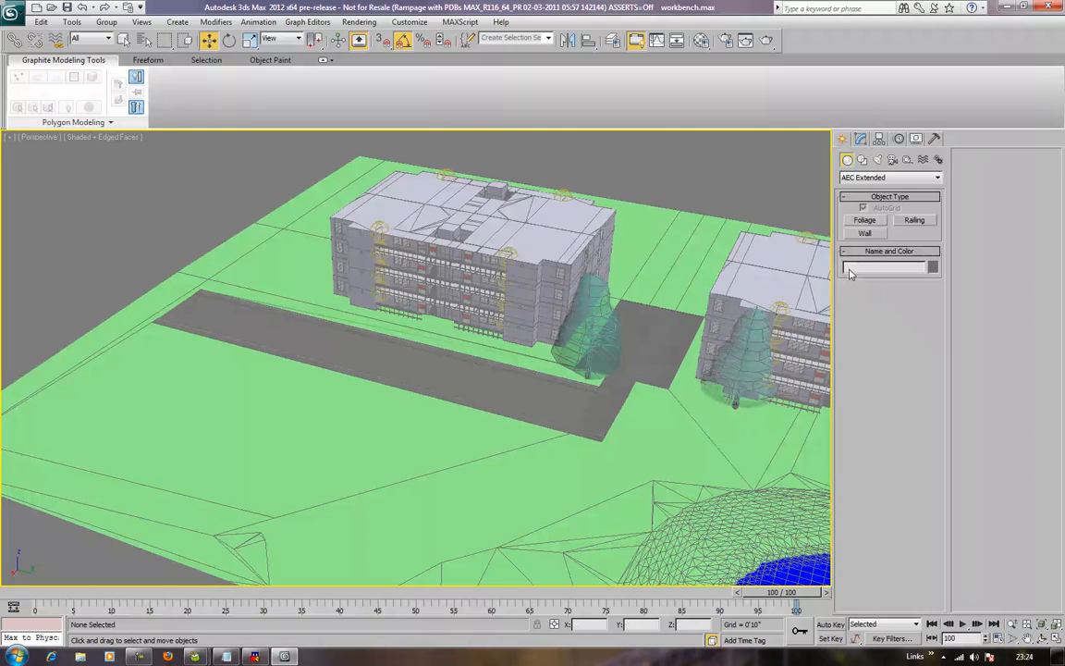
pyautogui.click(862, 220)
pyautogui.click(883, 455)
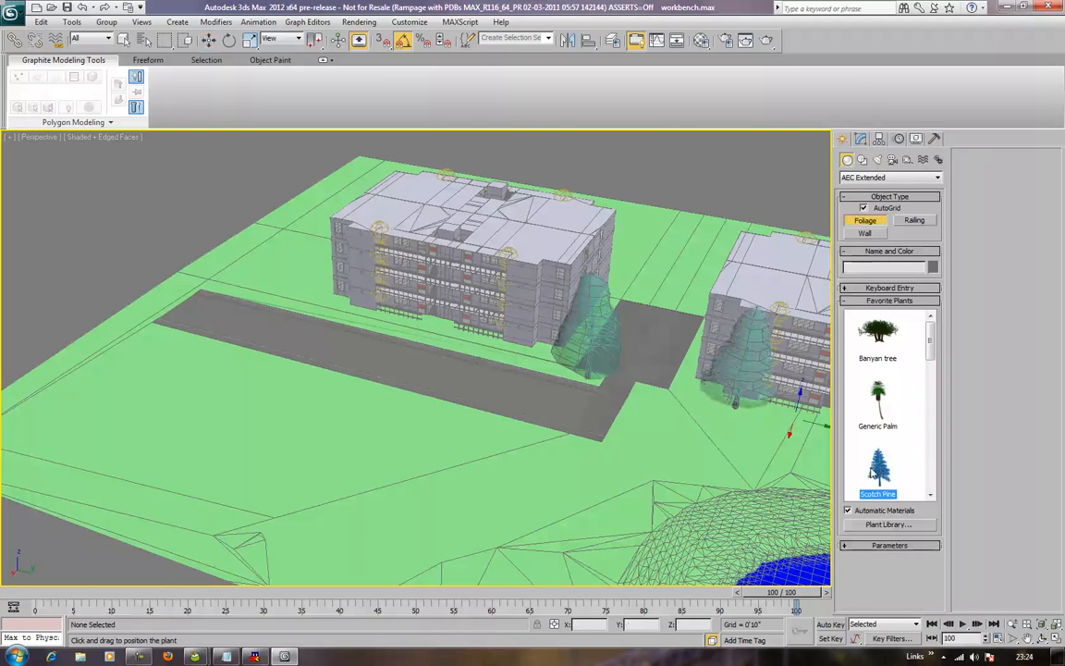
pyautogui.click(287, 288)
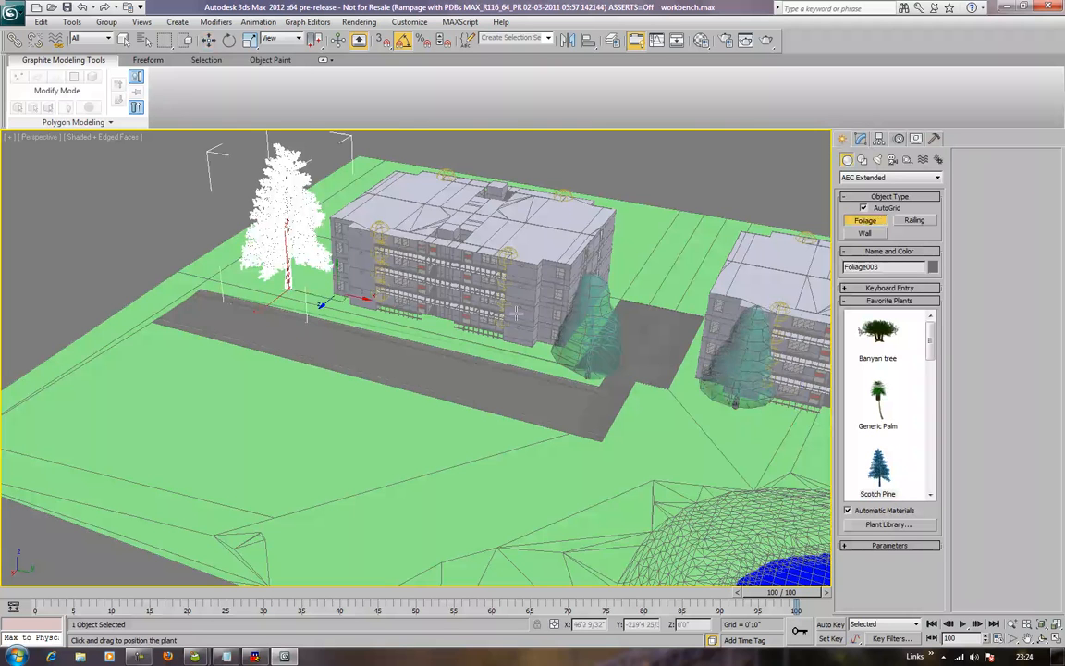
pyautogui.click(197, 365)
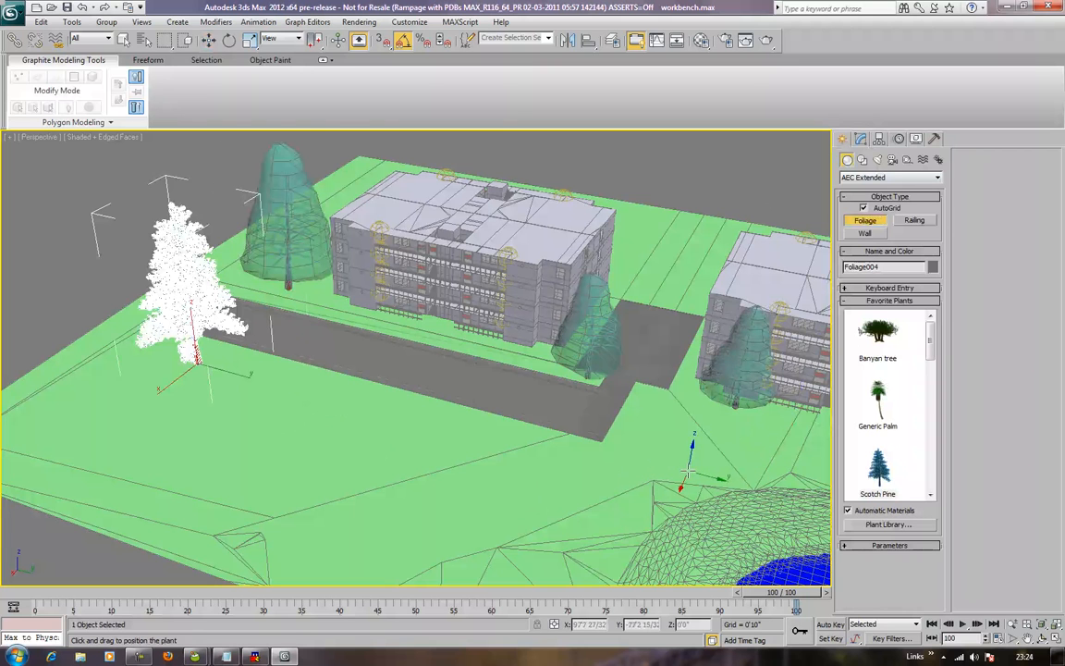
# Step: Place three Scotch Pines in a row between the path corner and the lake, and two more on the grass behind the gap between the buildings
pyautogui.click(687, 468)
pyautogui.click(612, 513)
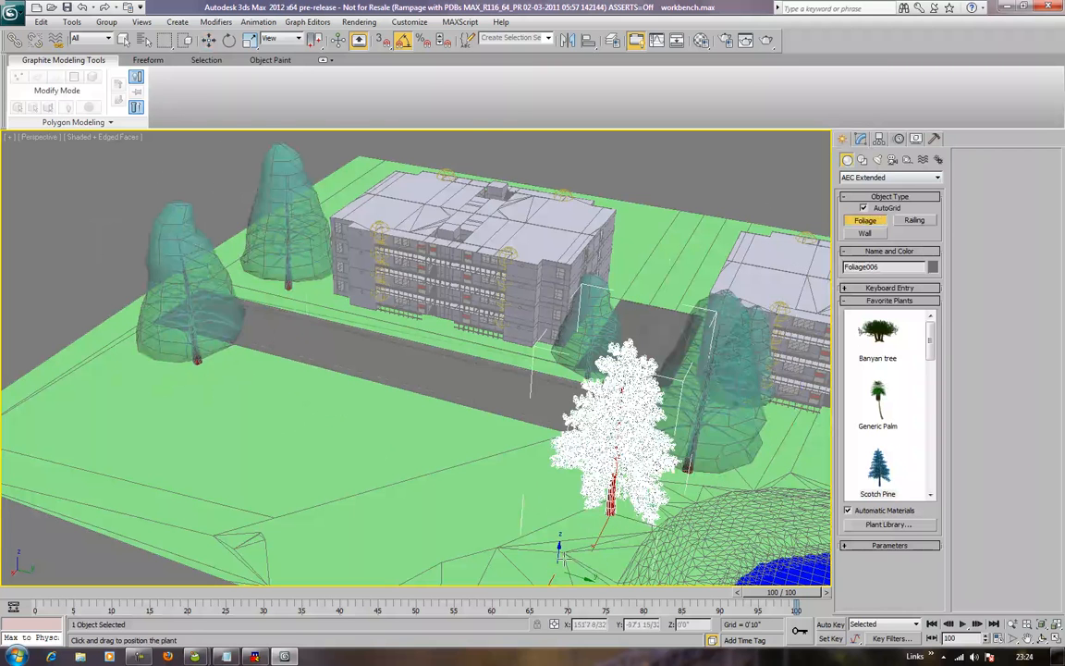
pyautogui.click(559, 566)
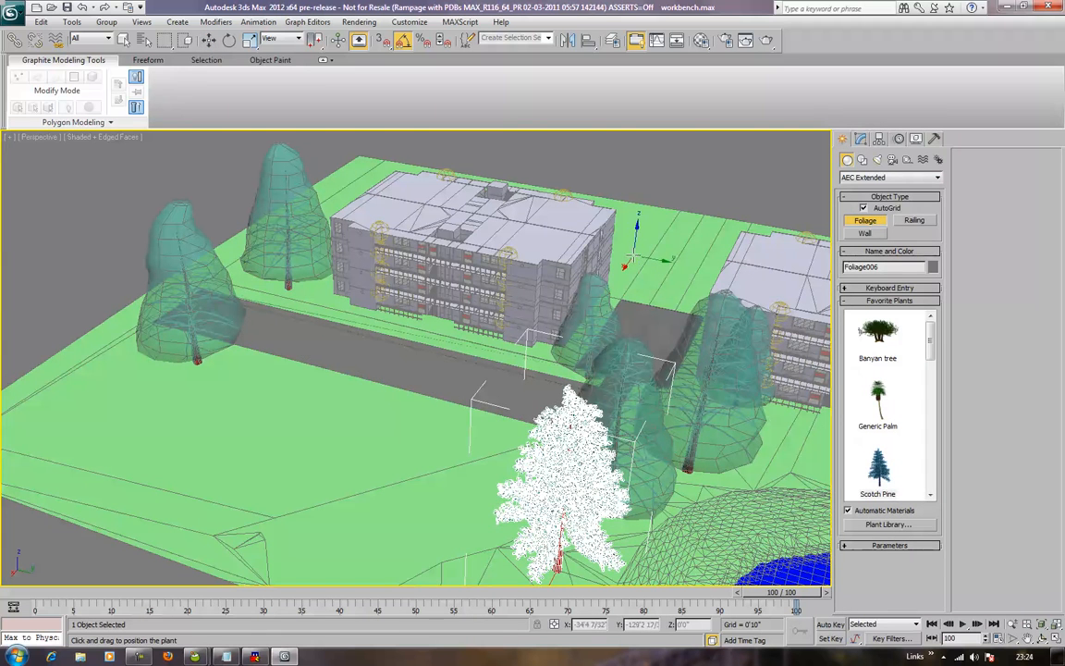
pyautogui.click(635, 254)
pyautogui.click(699, 269)
pyautogui.click(730, 290)
# Step: Set the height of the lakeside-row pine nearest the second building to 29'
pyautogui.click(861, 139)
pyautogui.click(758, 365)
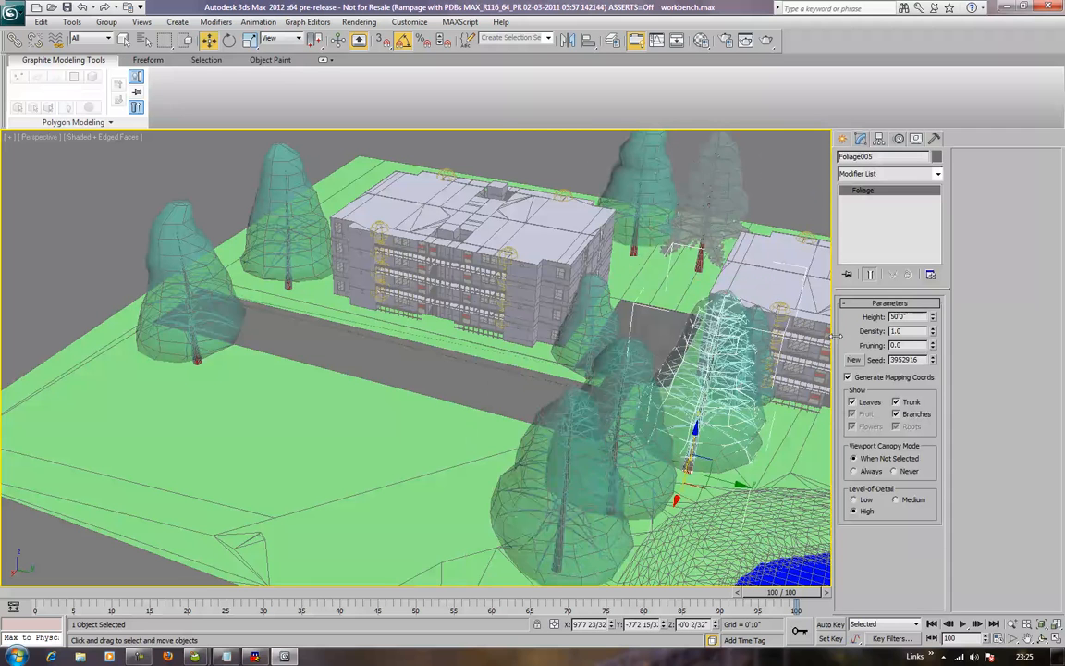
pyautogui.click(901, 318)
pyautogui.write('2')
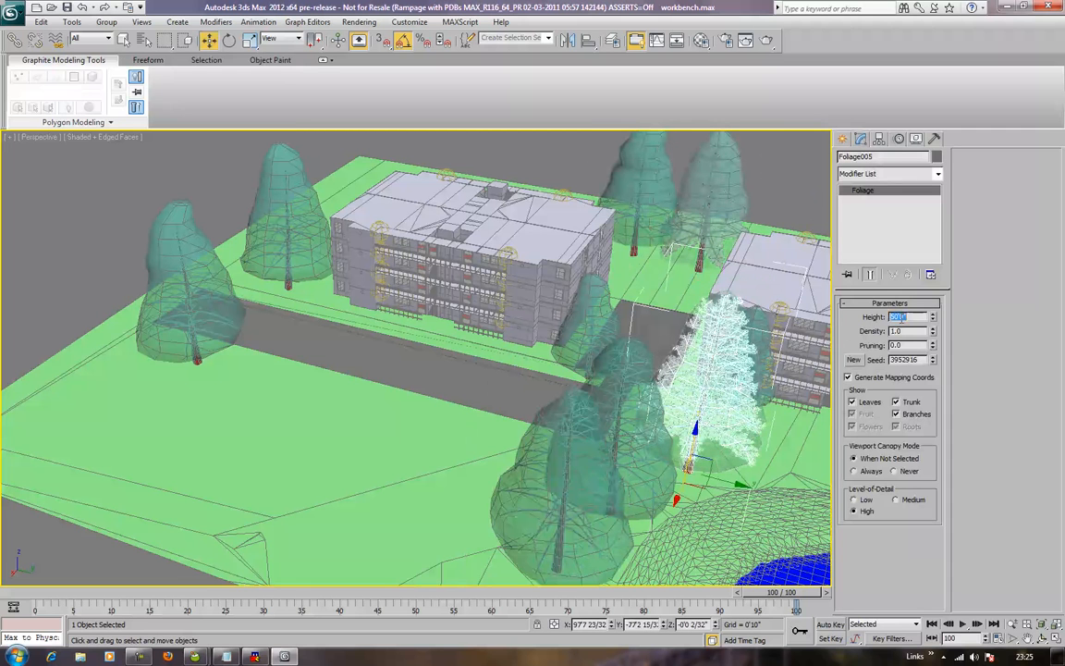
pyautogui.write('9')
pyautogui.press('Return')
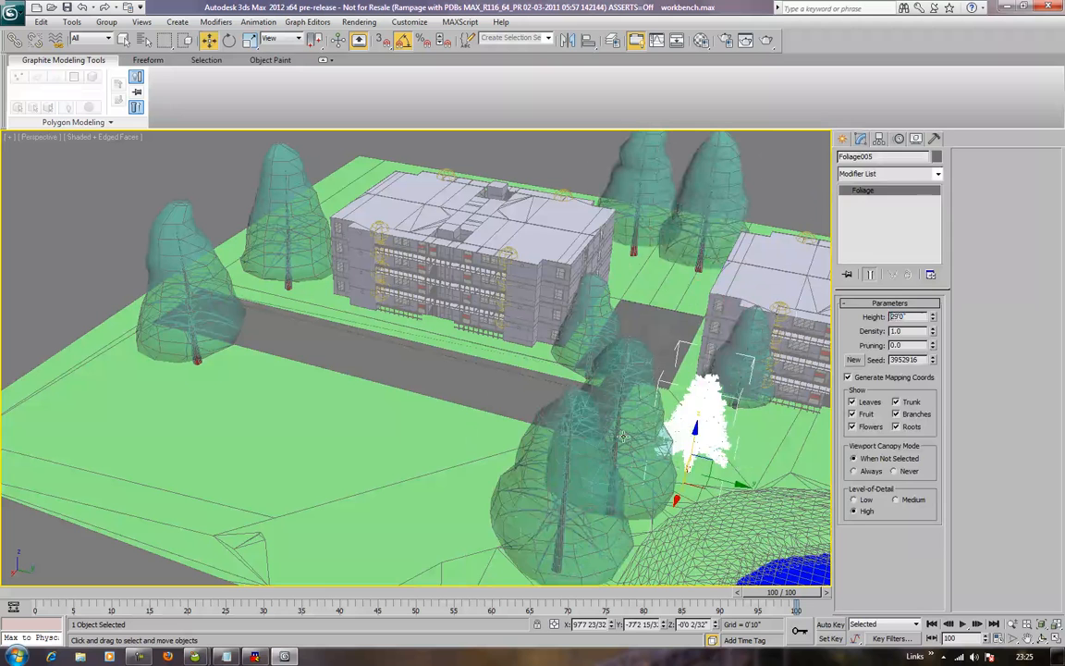
# Step: Reduce the height of the middle pine in the lakeside row and set the row's outermost pine to 35'
pyautogui.click(623, 436)
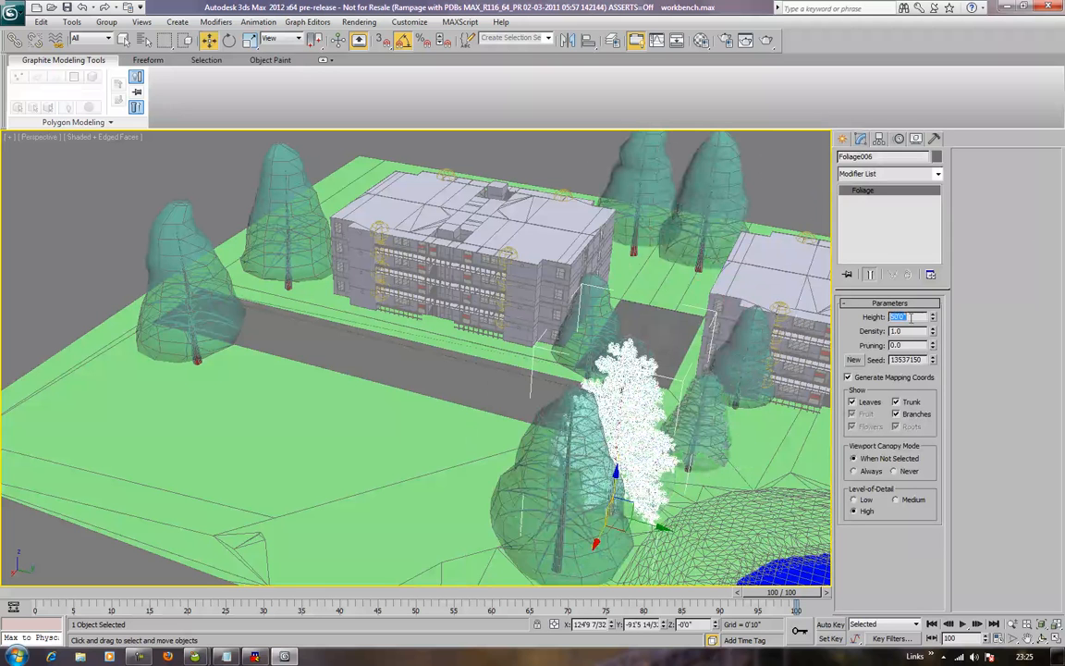
pyautogui.click(559, 555)
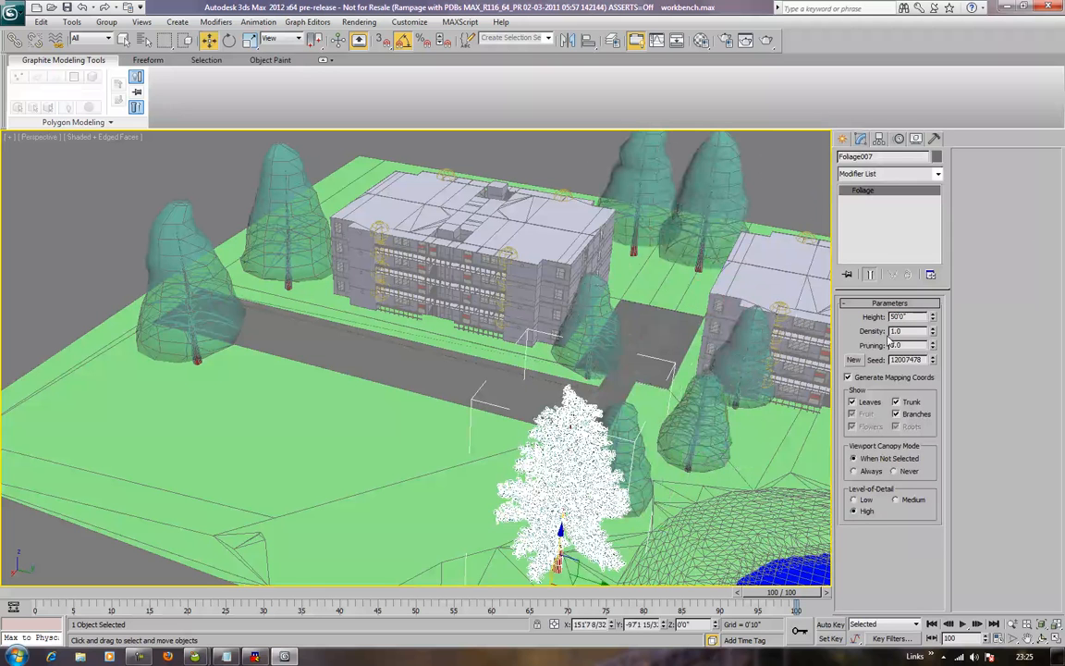
pyautogui.write('35')
pyautogui.press('Return')
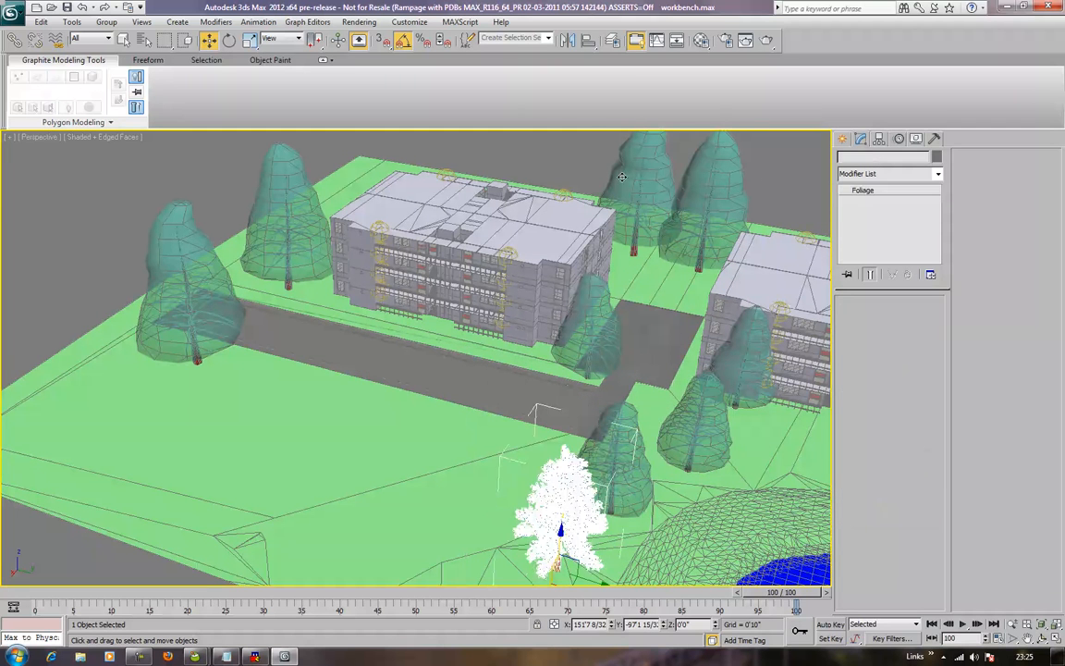
# Step: Reduce the heights of the pine behind the first building and the one at its outer end, and set the pine across the path to 38'
pyautogui.click(634, 251)
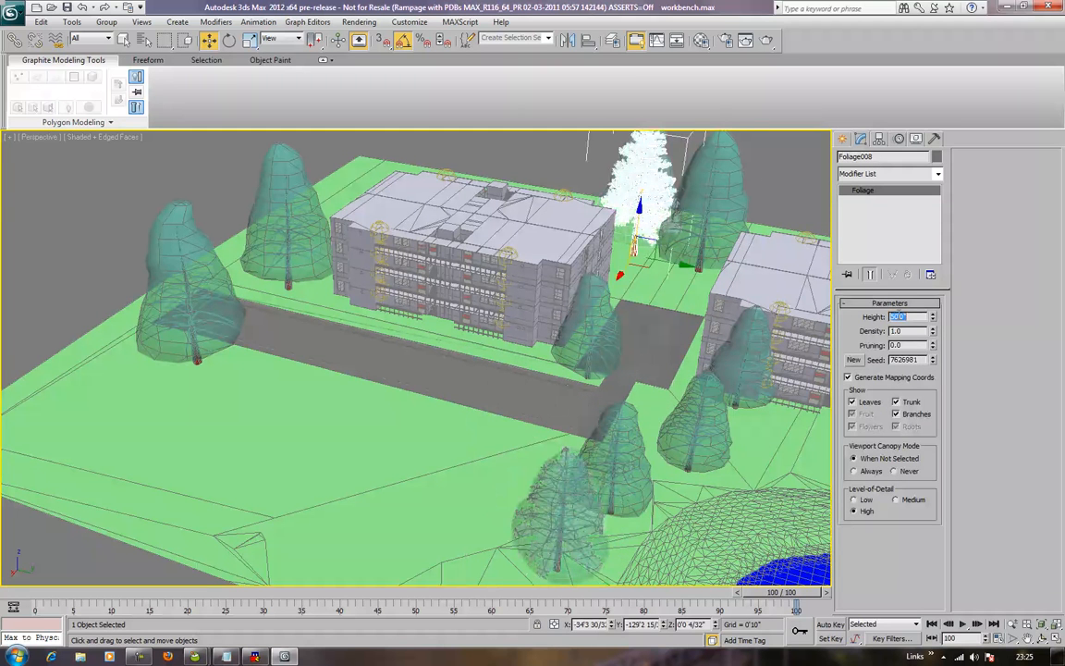
pyautogui.click(288, 291)
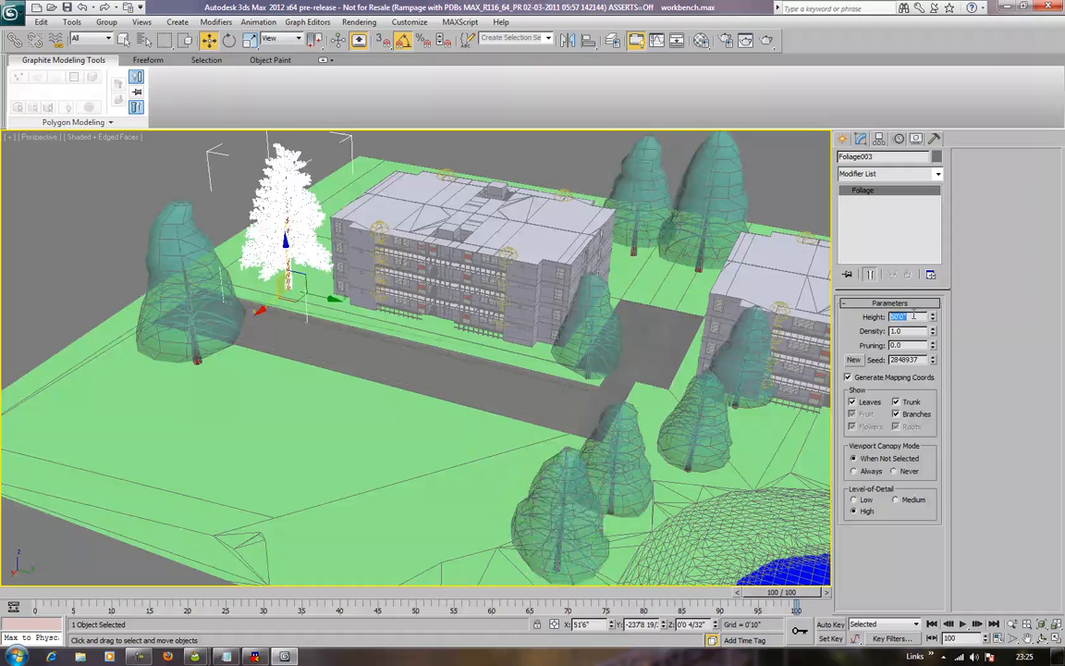
pyautogui.click(171, 255)
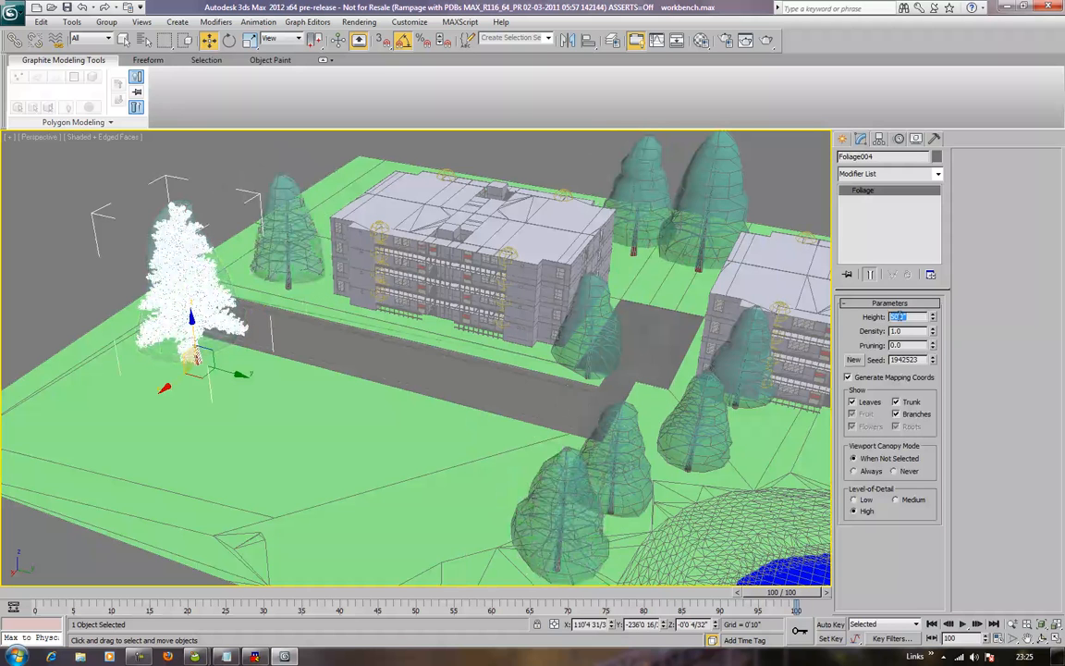
pyautogui.write('38')
pyautogui.press('Return')
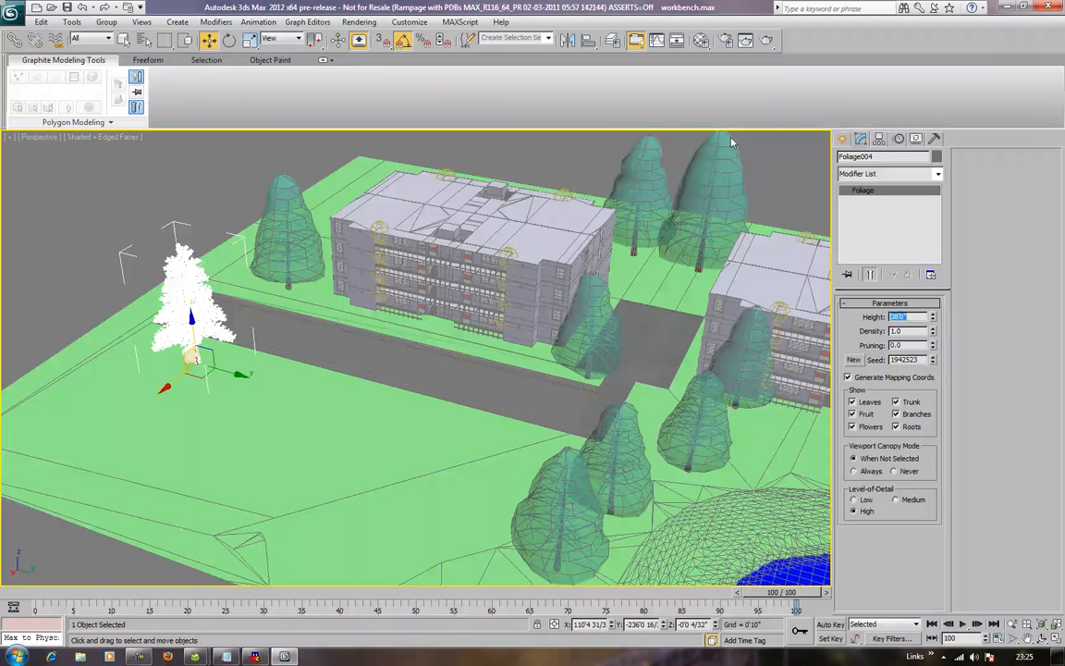
# Step: Deselect the pine and inspect the tree placement around both buildings and the lake
pyautogui.click(767, 173)
pyautogui.scroll(-3, 767, 173)
pyautogui.moveTo(731, 219); pyautogui.dragTo(634, 220, button='middle')
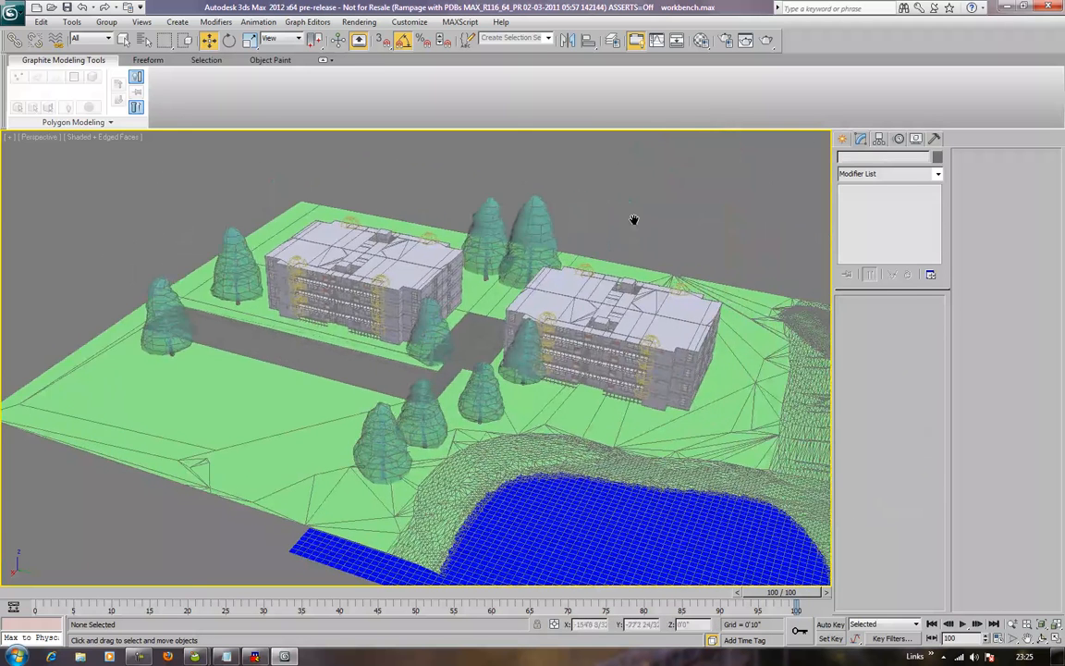
pyautogui.keyDown('alt'); pyautogui.moveTo(745, 222); pyautogui.dragTo(641, 219, button='middle'); pyautogui.keyUp('alt')
pyautogui.scroll(5, 574, 213)
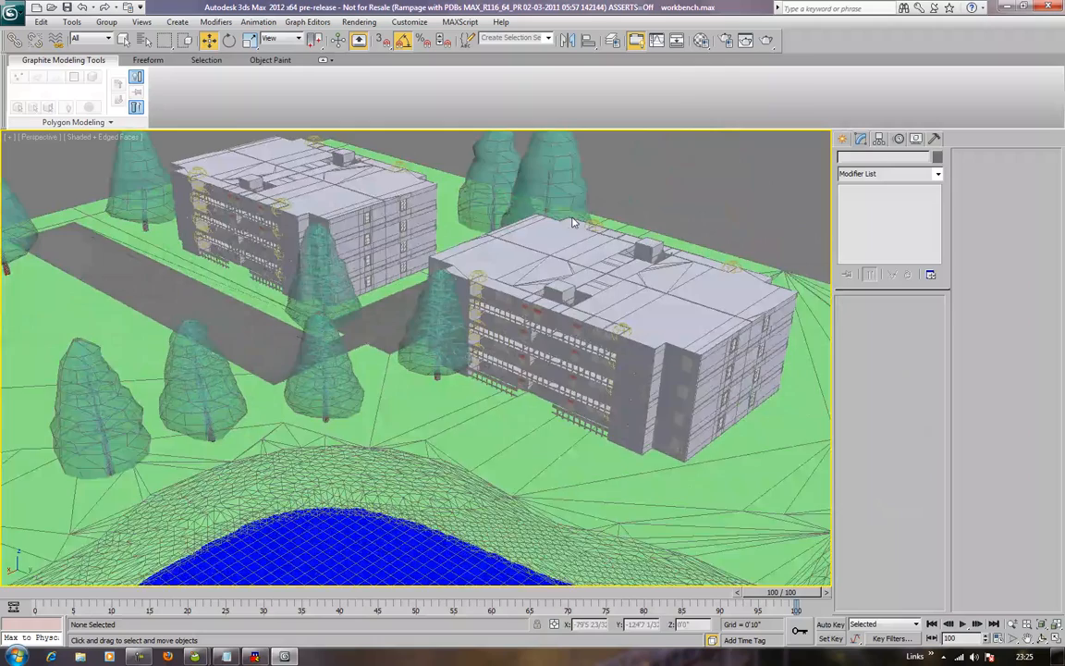
pyautogui.moveTo(573, 222); pyautogui.dragTo(478, 274, button='middle')
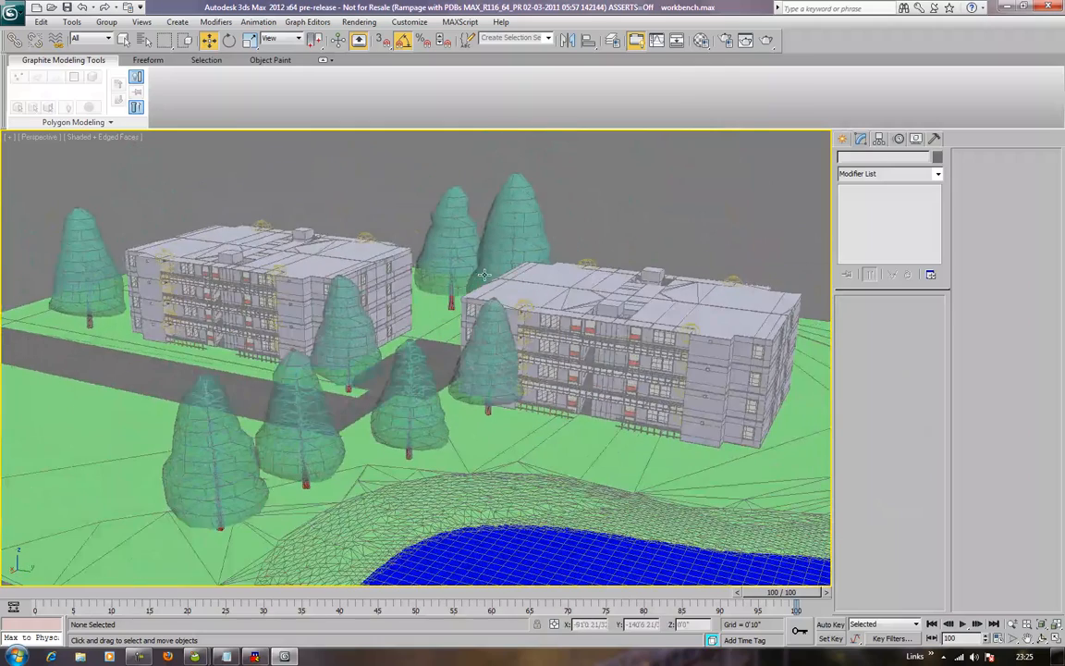